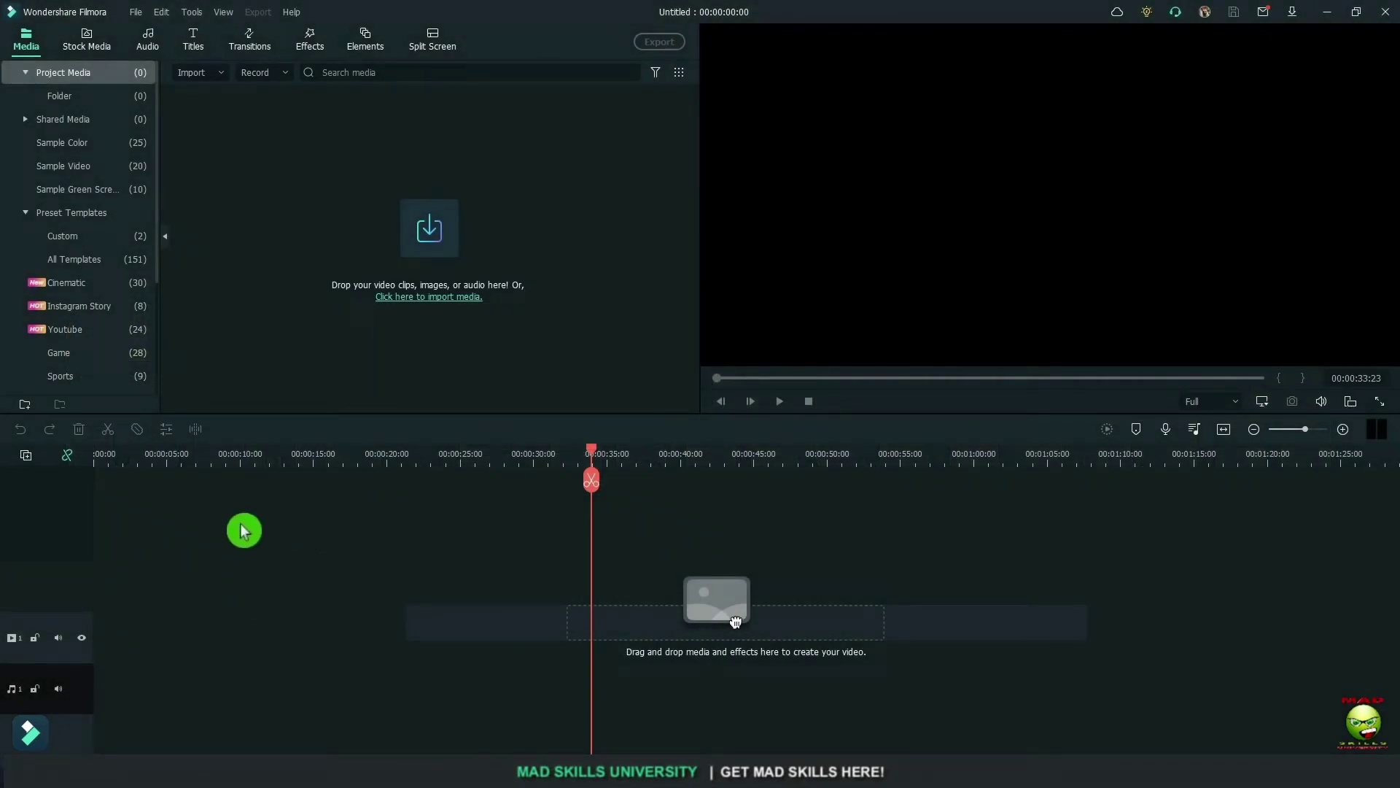
Step: Add the Default Title from the favourite titles to the start of the timeline
click(197, 36)
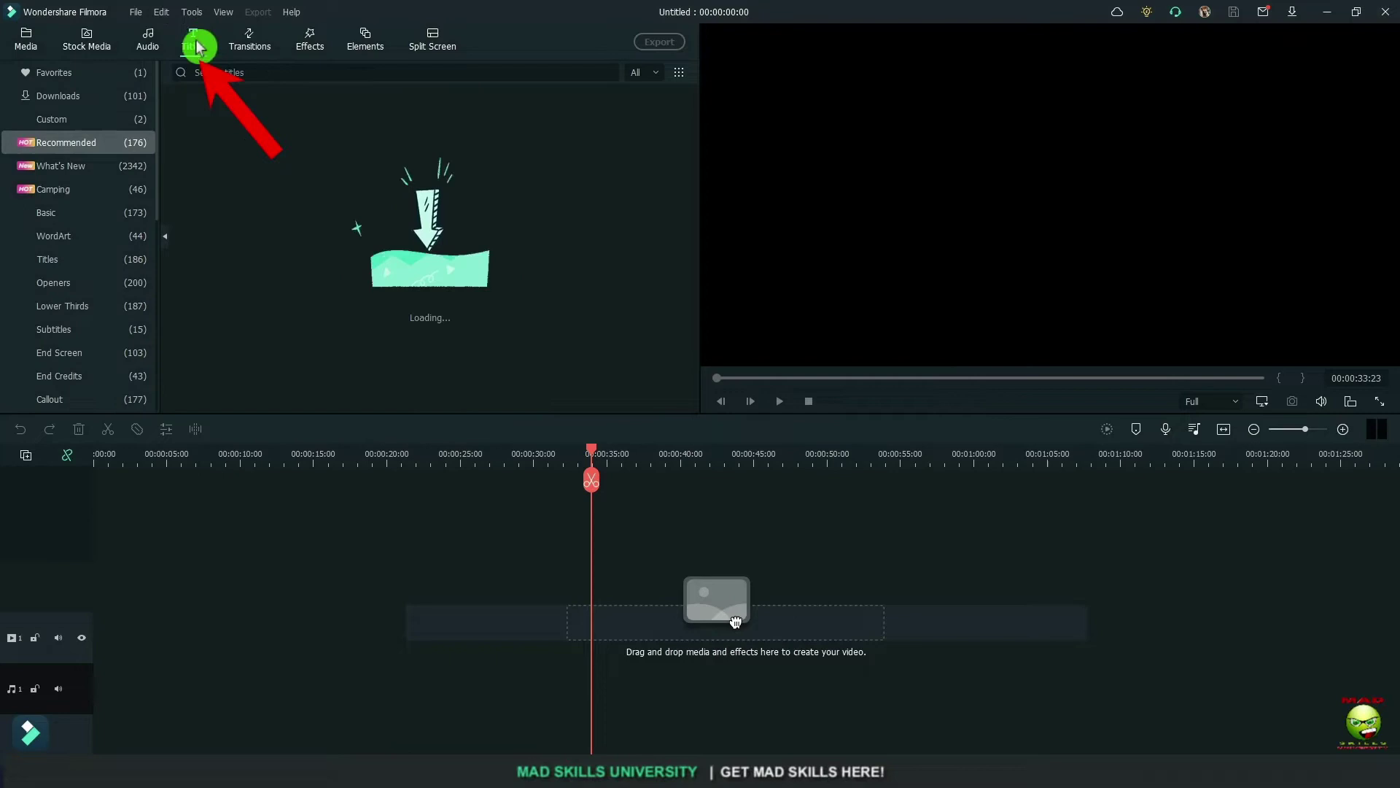
click(89, 79)
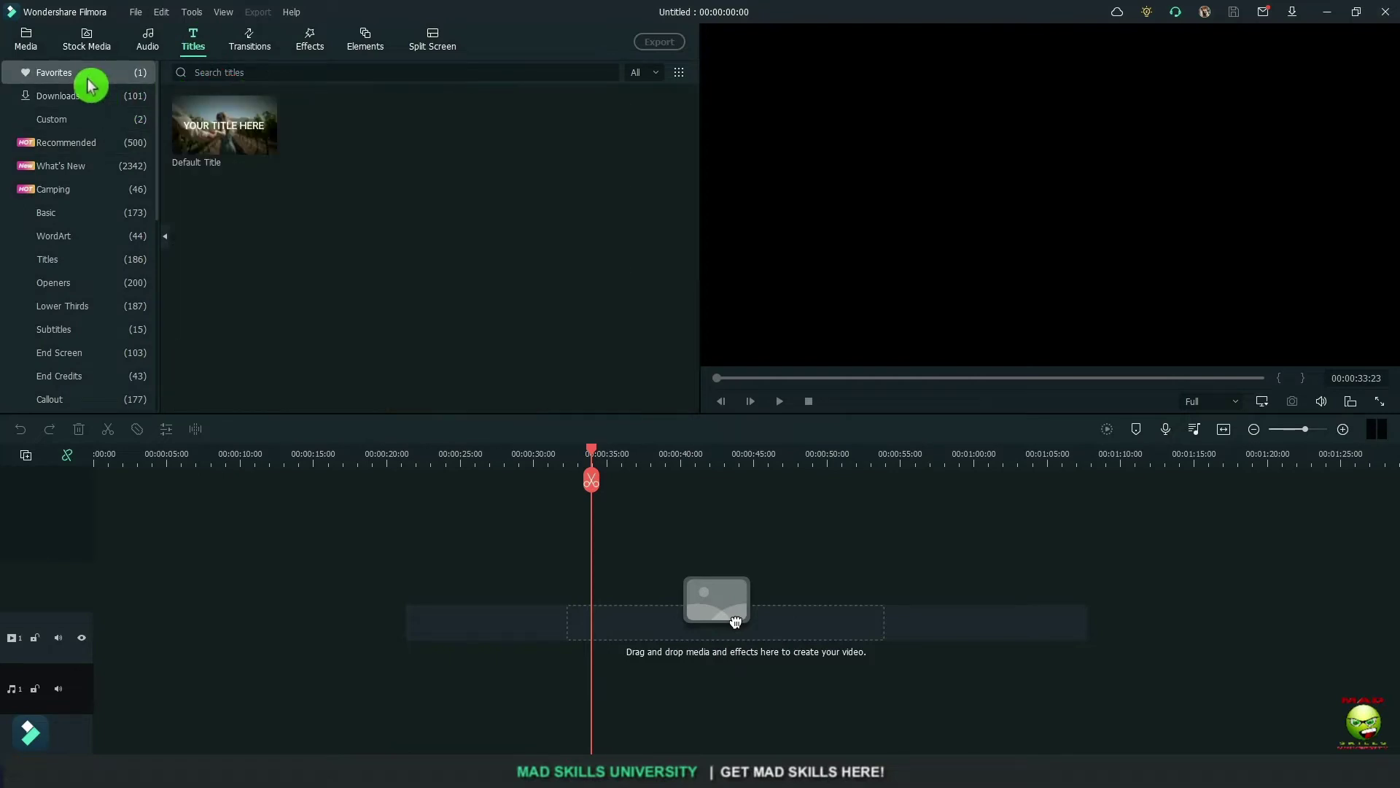
drag(256, 140, 70, 663)
click(1224, 430)
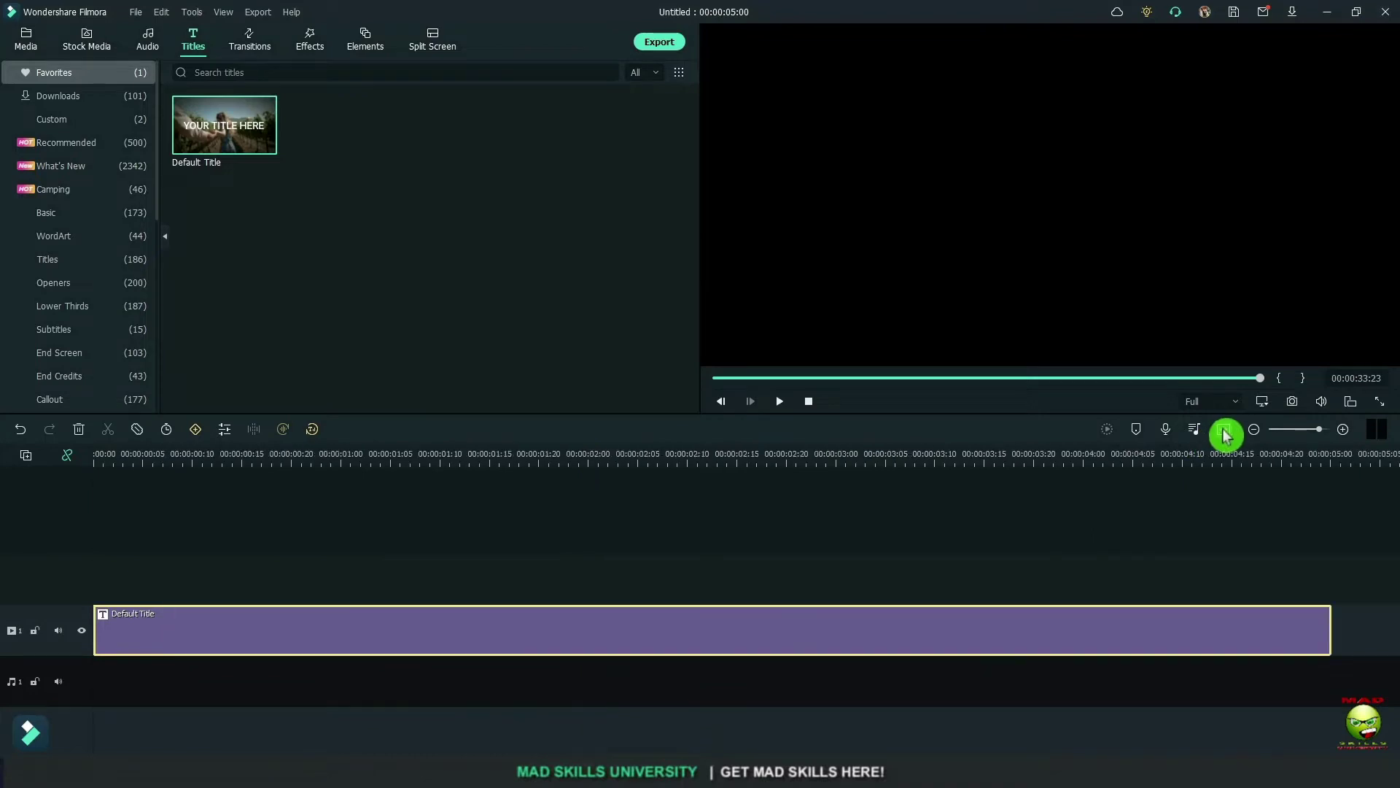
Step: Change the title text to 'SEE THROUGH' in the Impact font
double_click(640, 641)
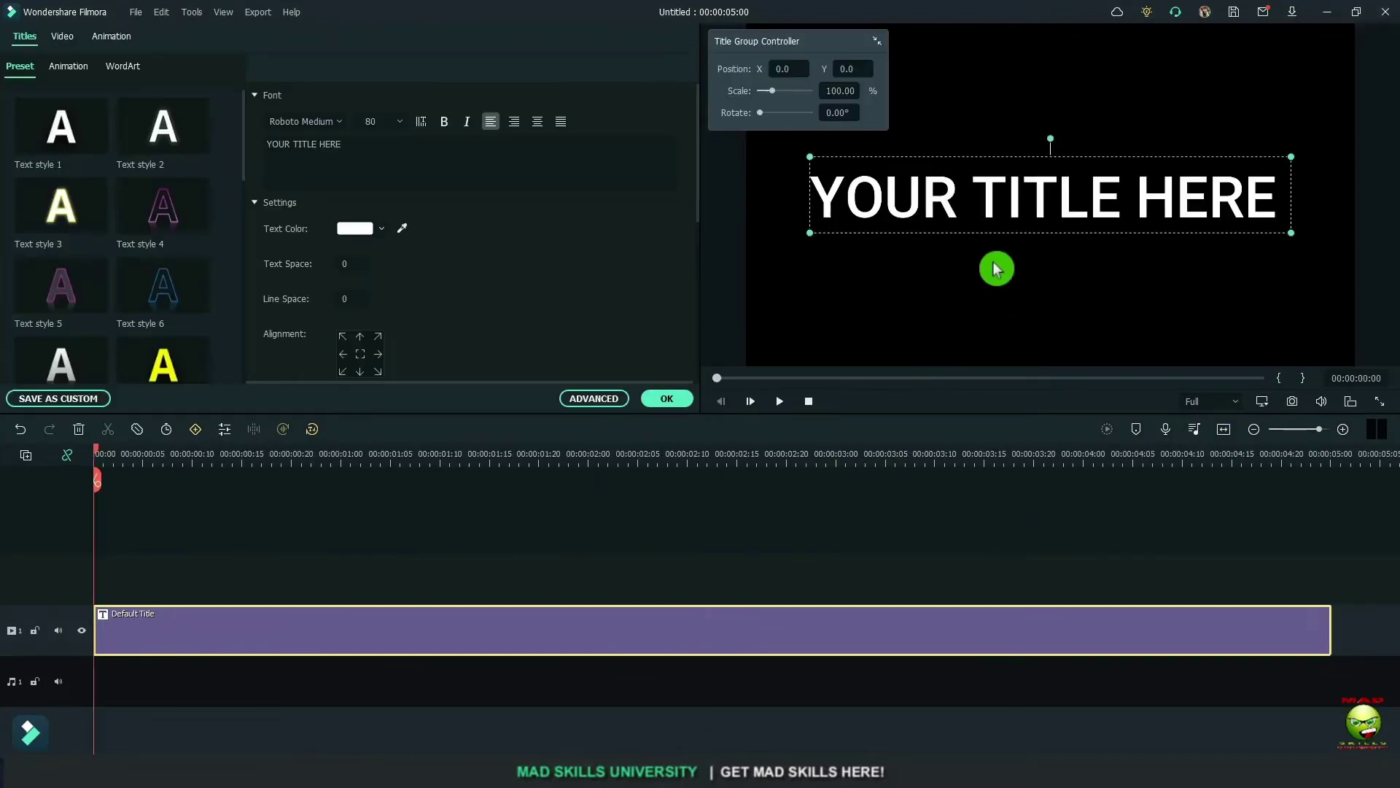
double_click(972, 199)
text(SEE THR)
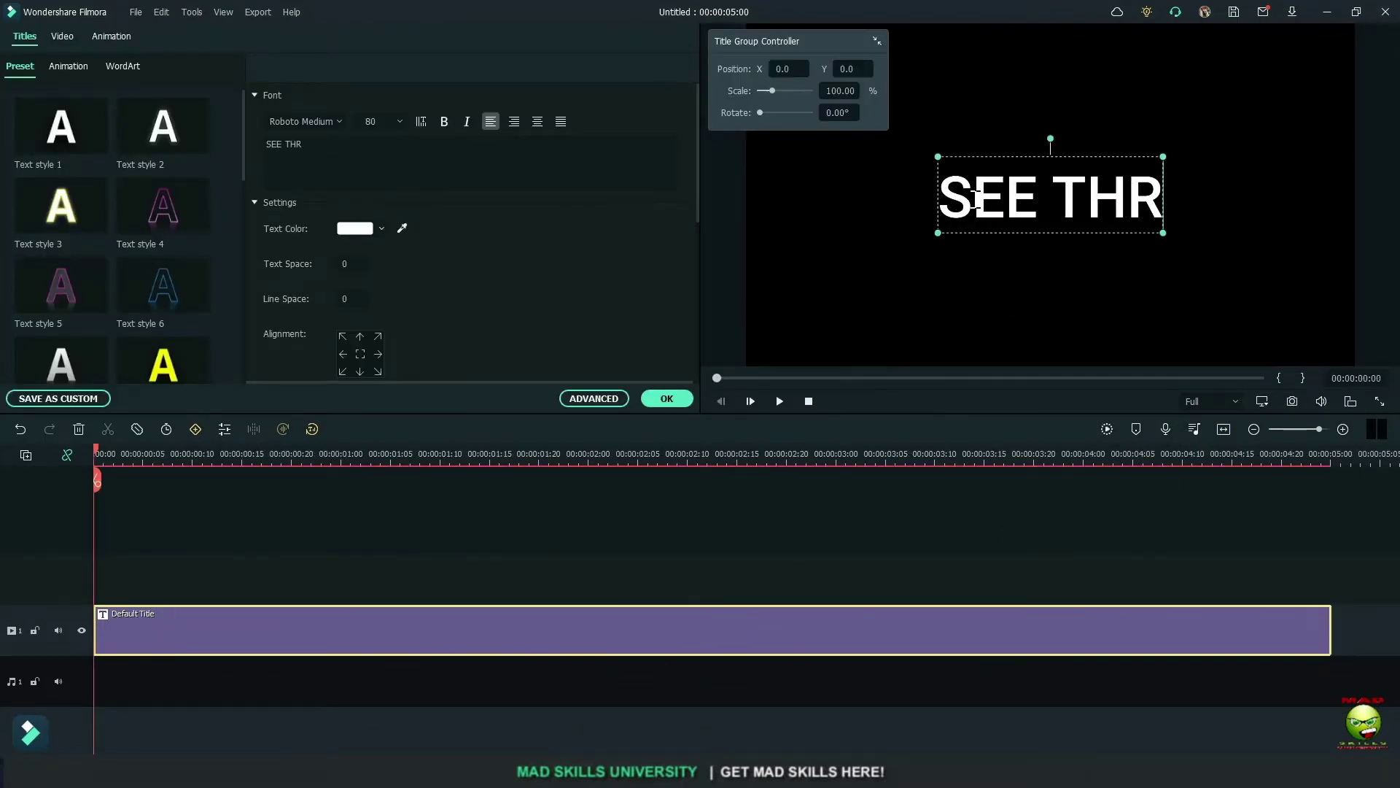
text(OUGH)
click(333, 126)
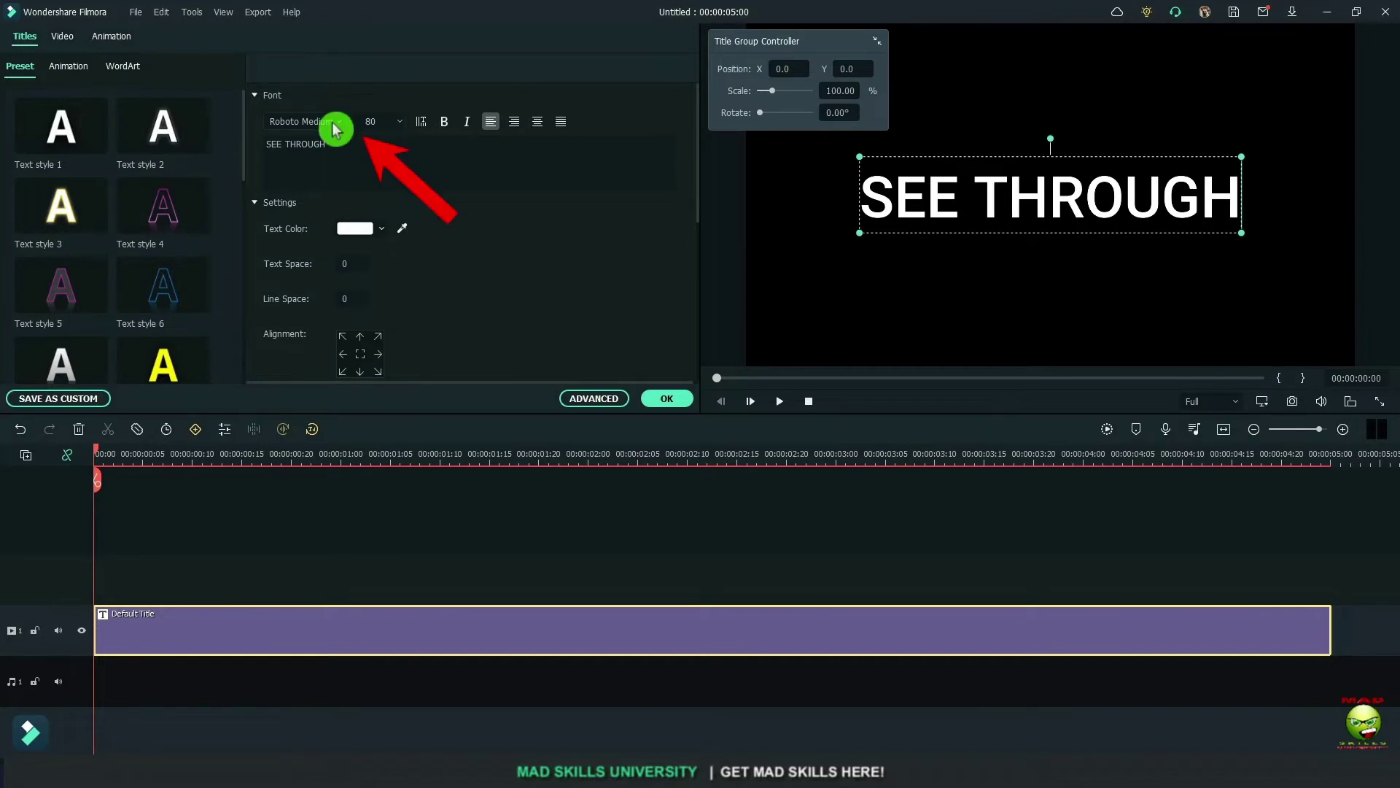
click(323, 187)
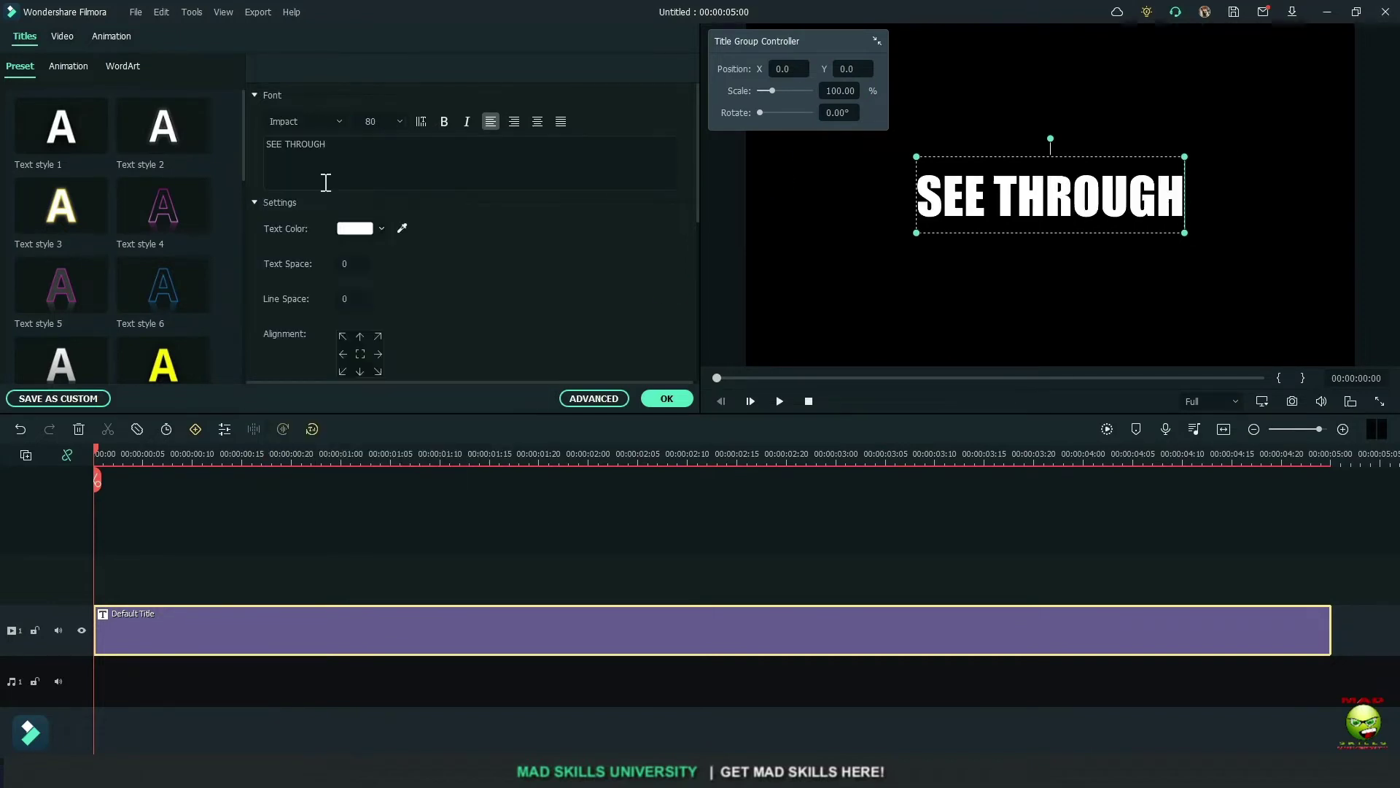
Step: Enlarge the SEE THROUGH text until it spans most of the frame width
drag(917, 232, 773, 273)
drag(814, 59, 398, 62)
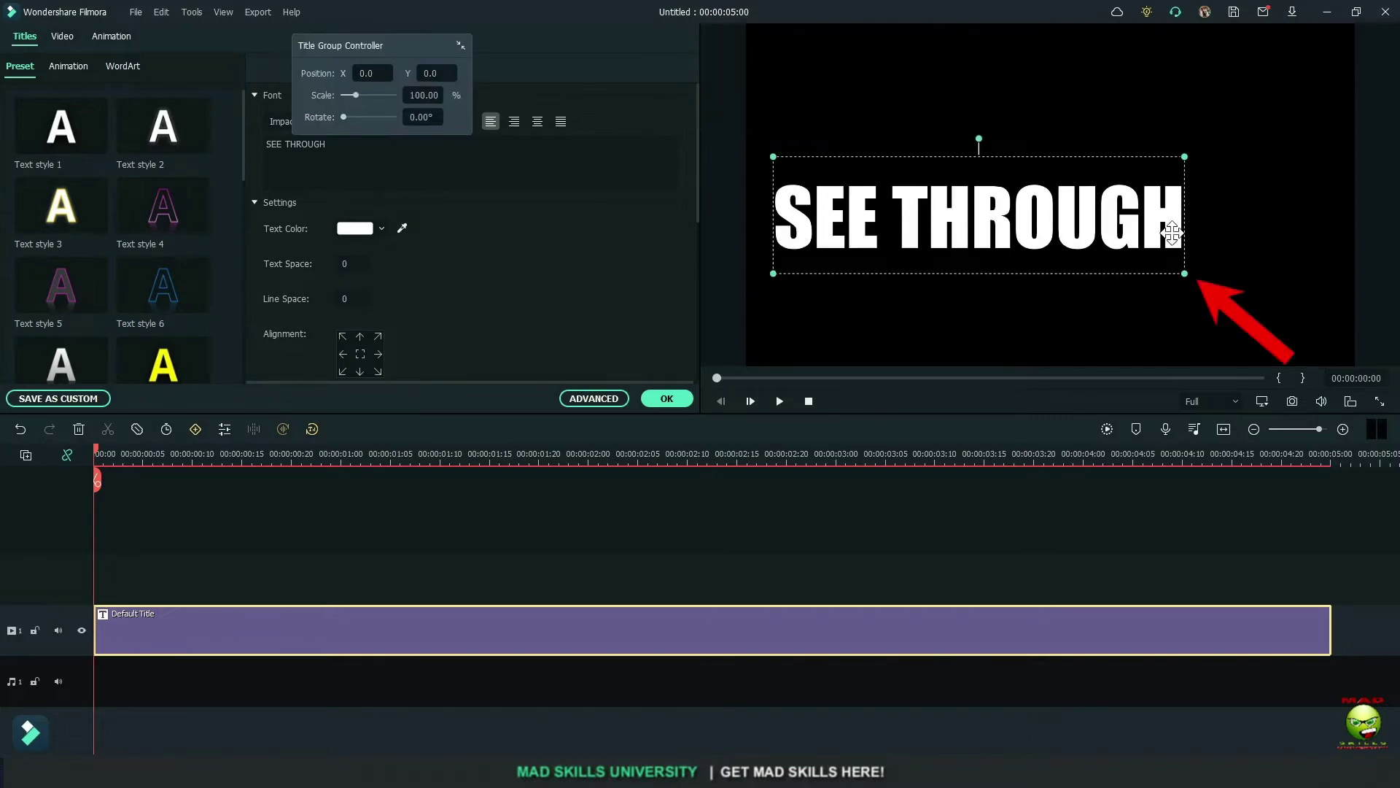
drag(1182, 273, 1302, 318)
Step: Save a JPG snapshot of the SEE THROUGH title preview
click(1045, 525)
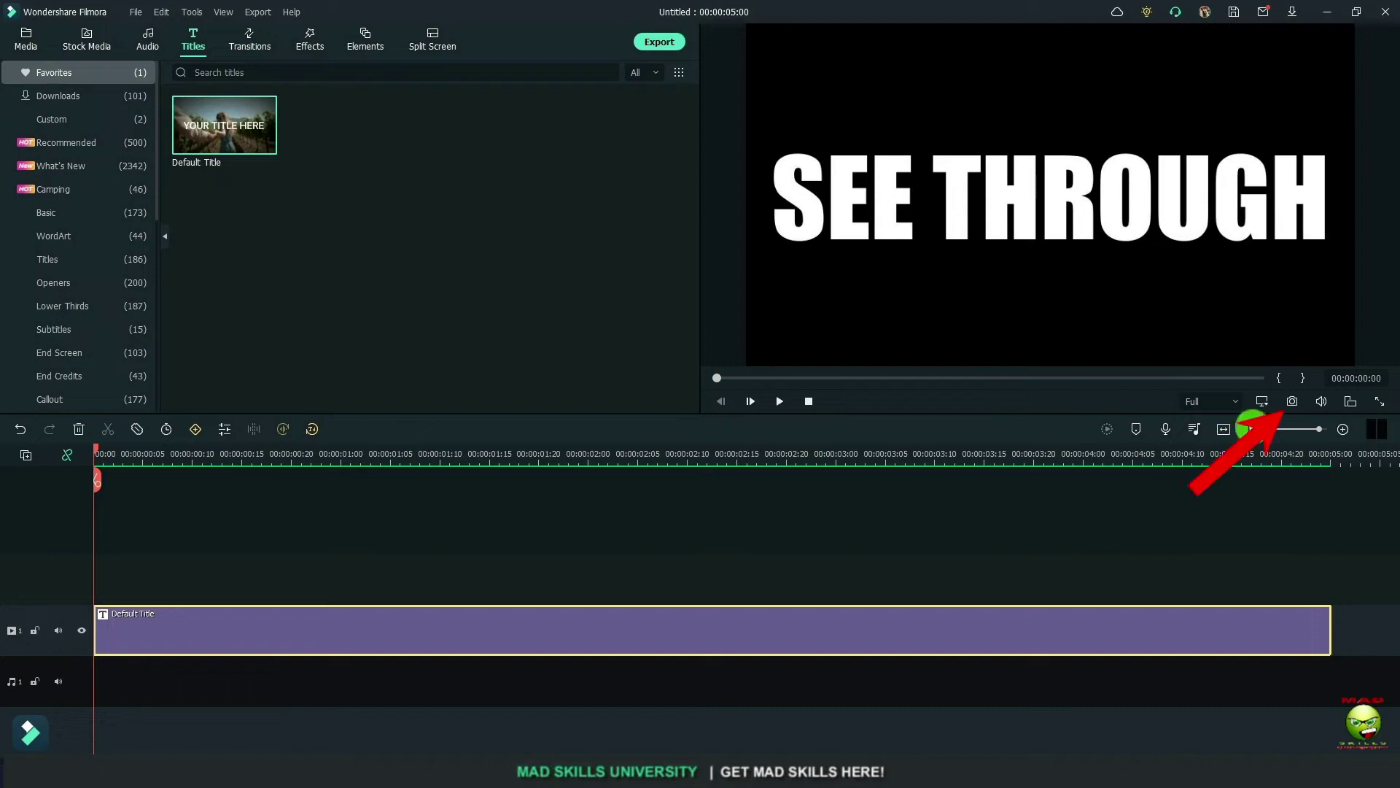
click(1294, 404)
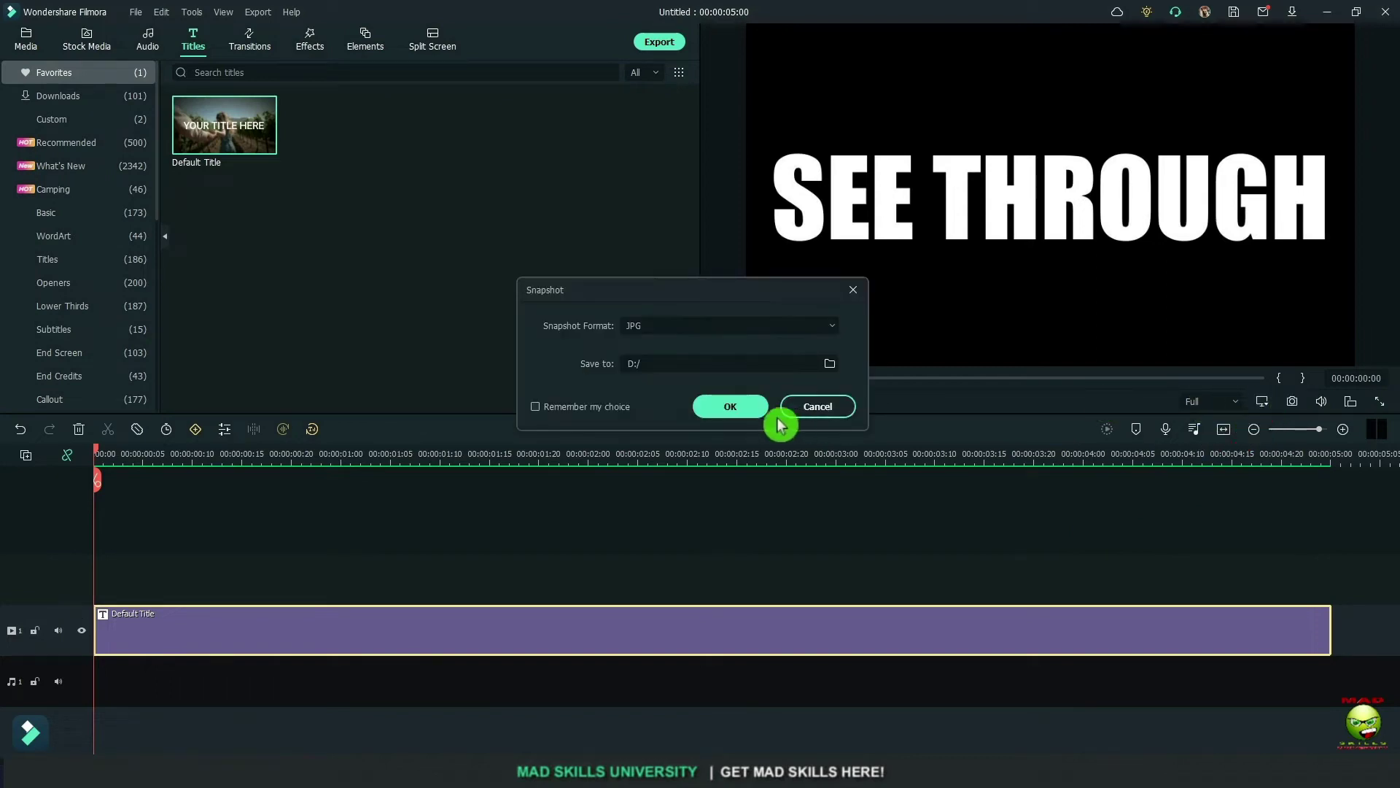
click(745, 413)
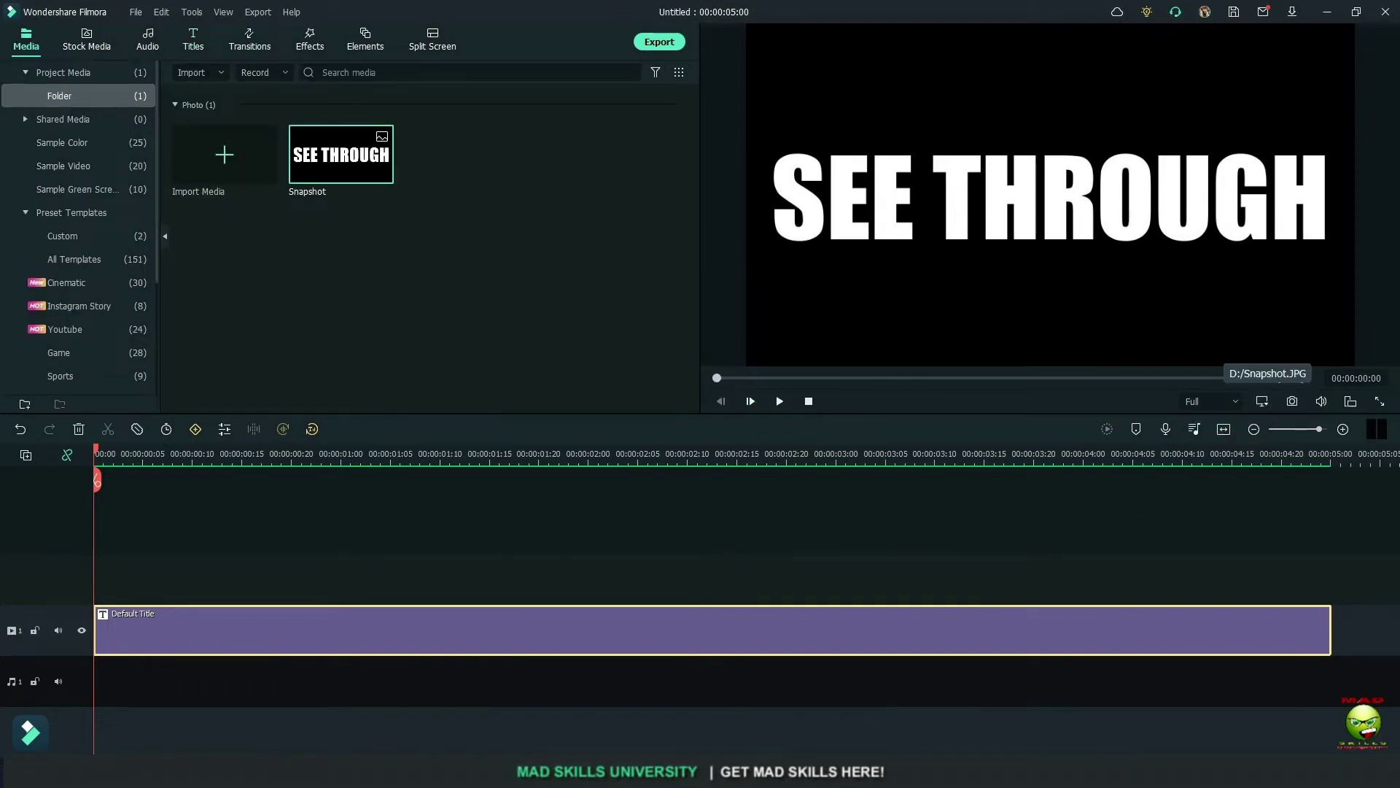
Step: Place the Snapshot image on track 2 with Multiply blending mode
drag(340, 154, 265, 579)
double_click(283, 594)
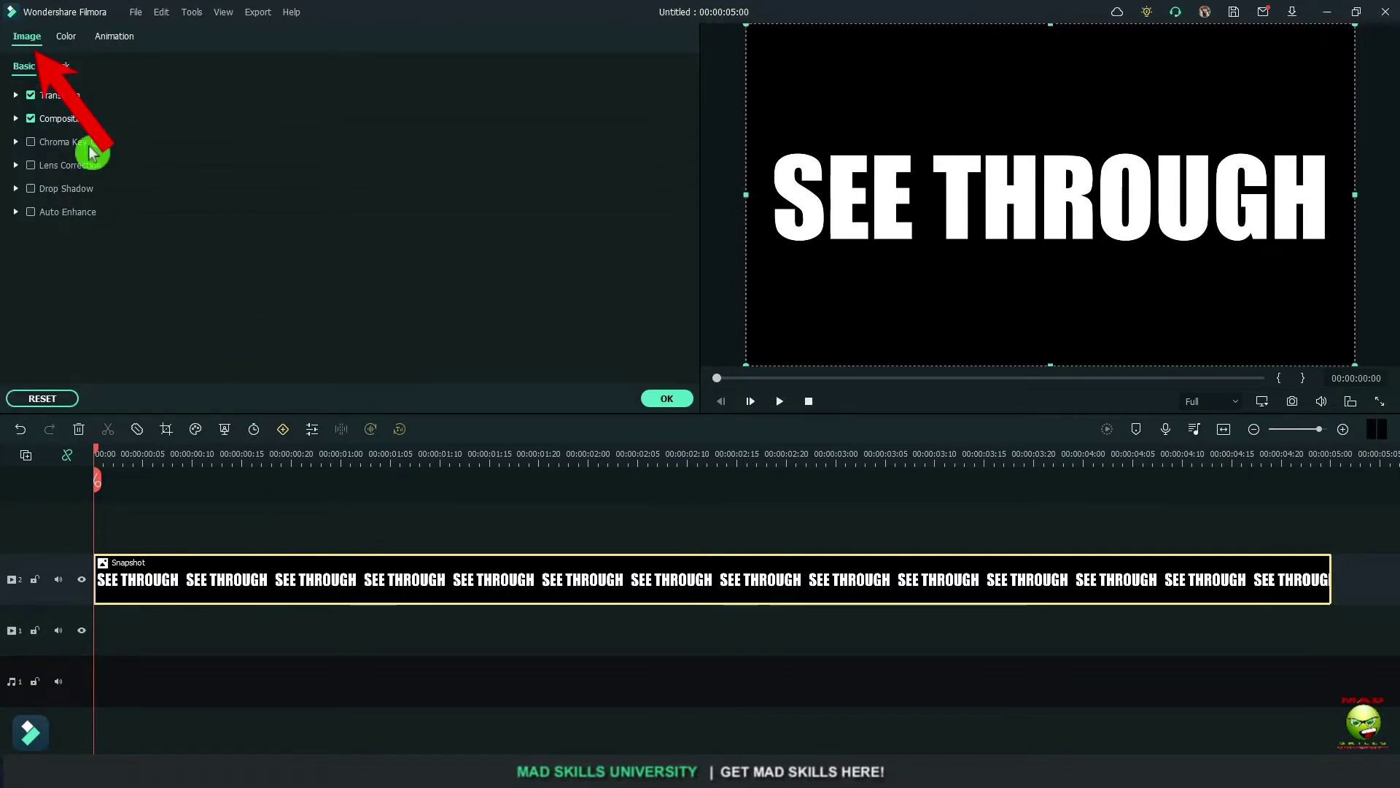
click(16, 118)
click(387, 164)
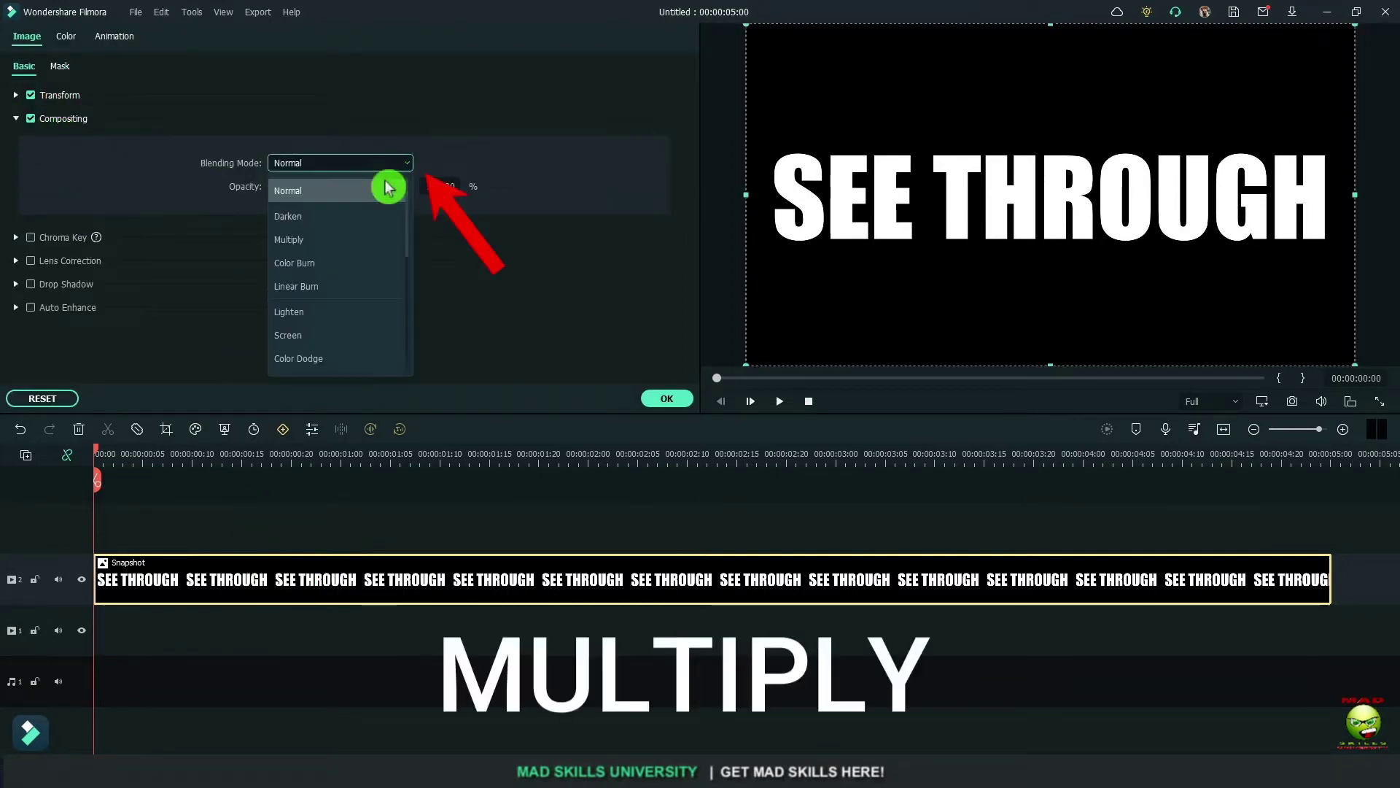
click(372, 239)
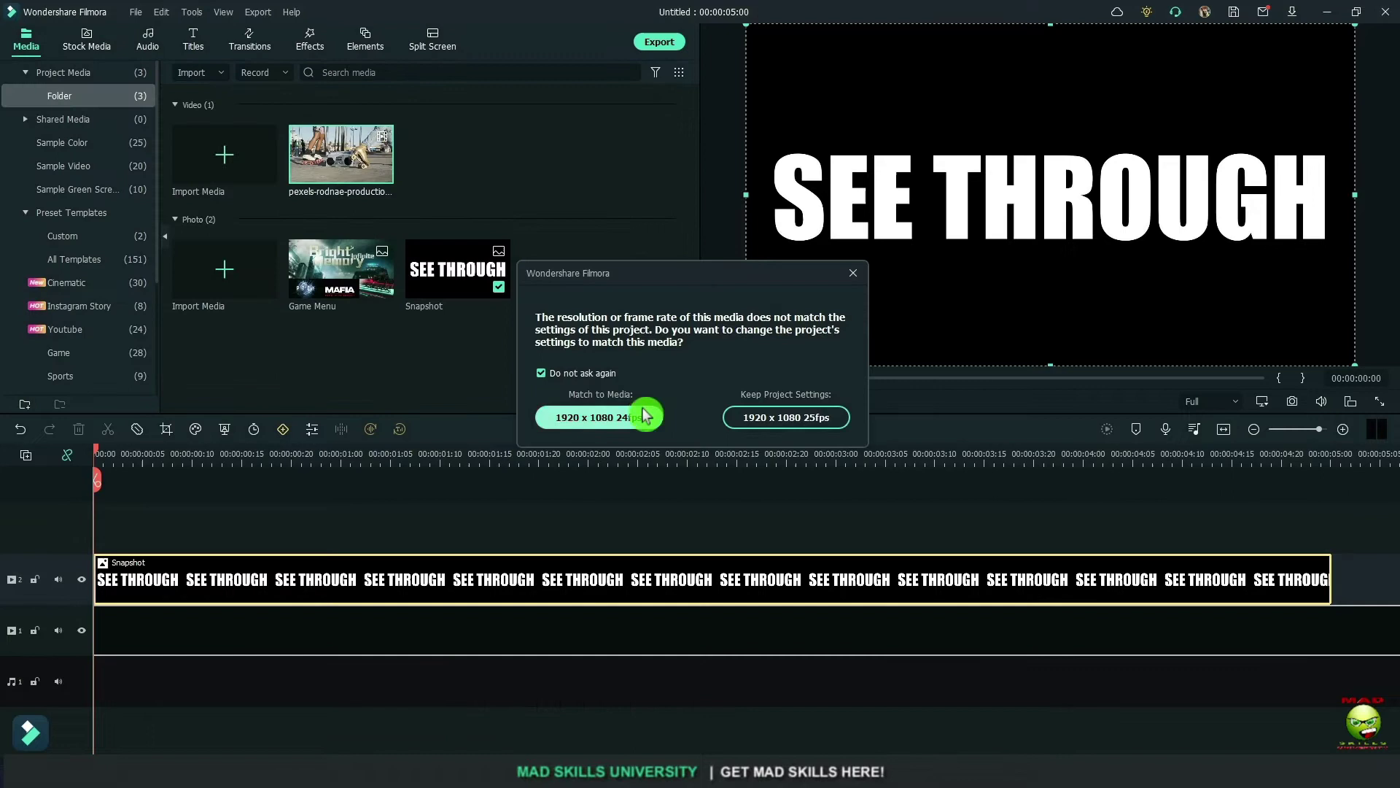
Step: Match the project to the video's frame rate and preview the effect
click(645, 416)
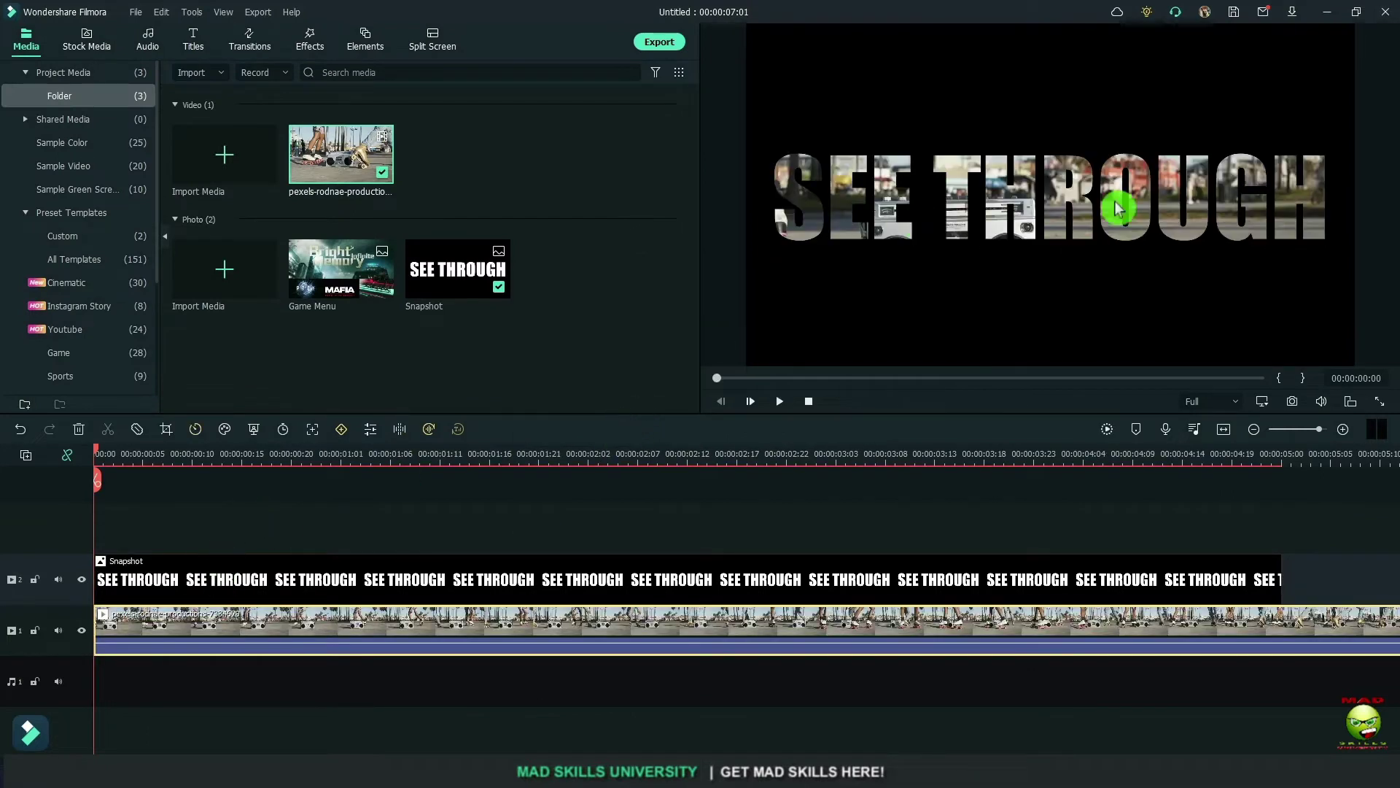
key(space)
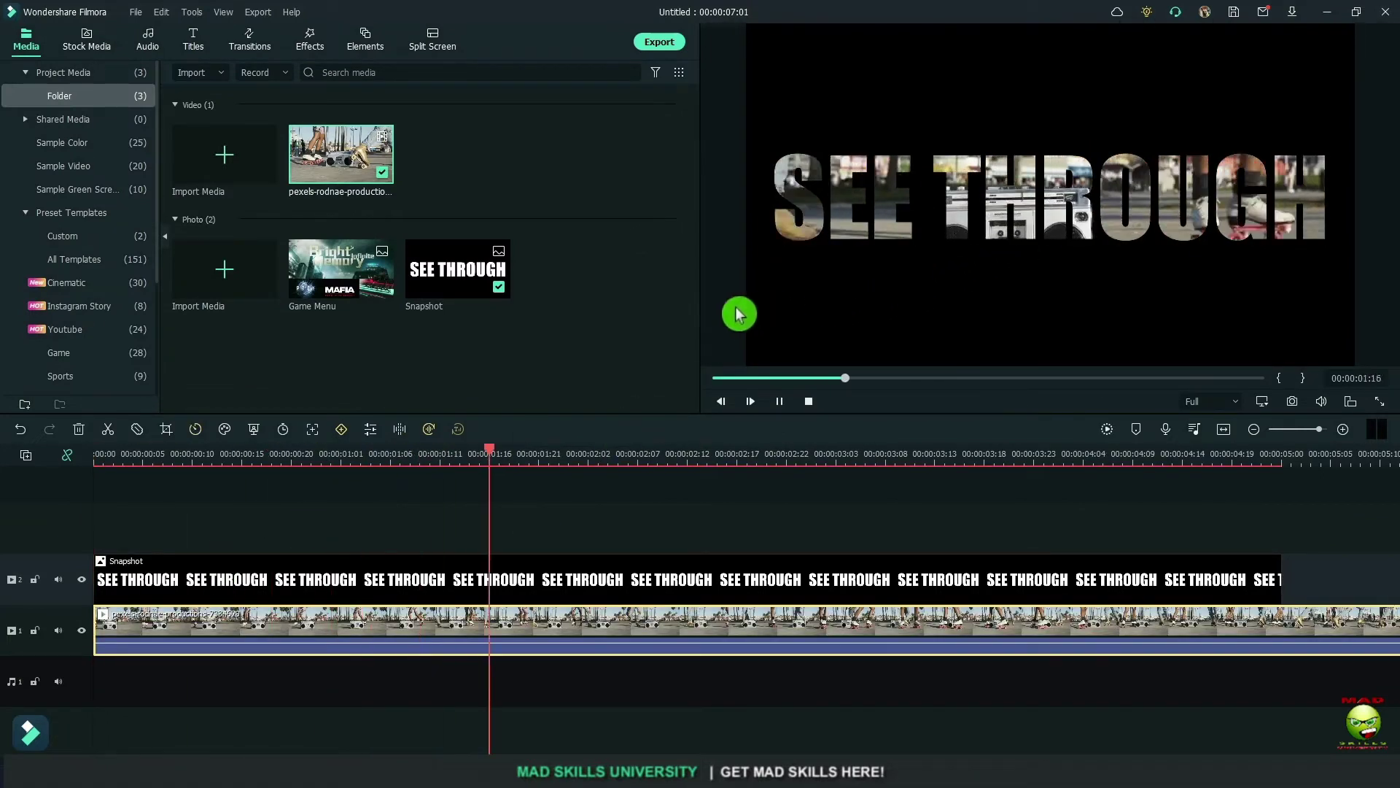
key(space)
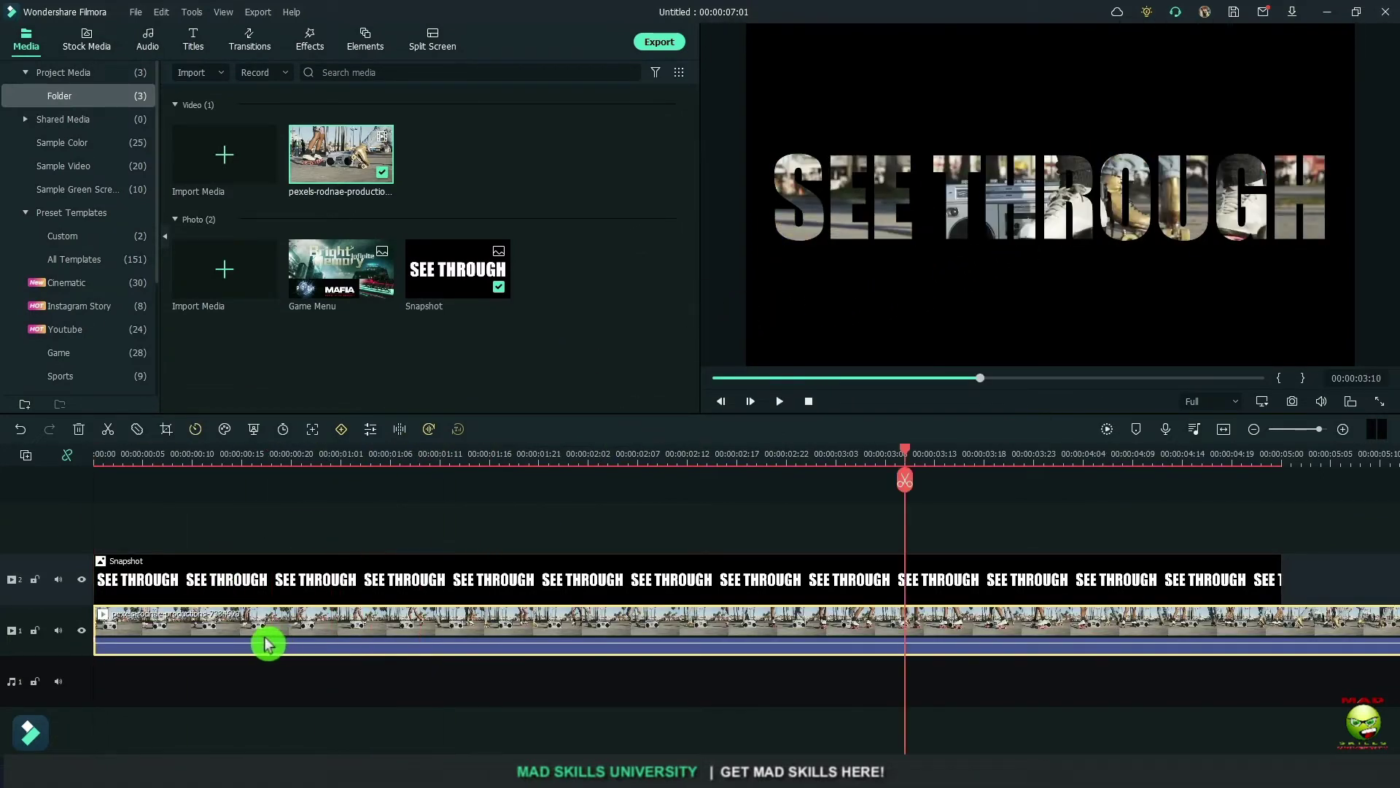
Step: Replace the video with the Game Menu image under the text, blended as Overlay
key(Delete)
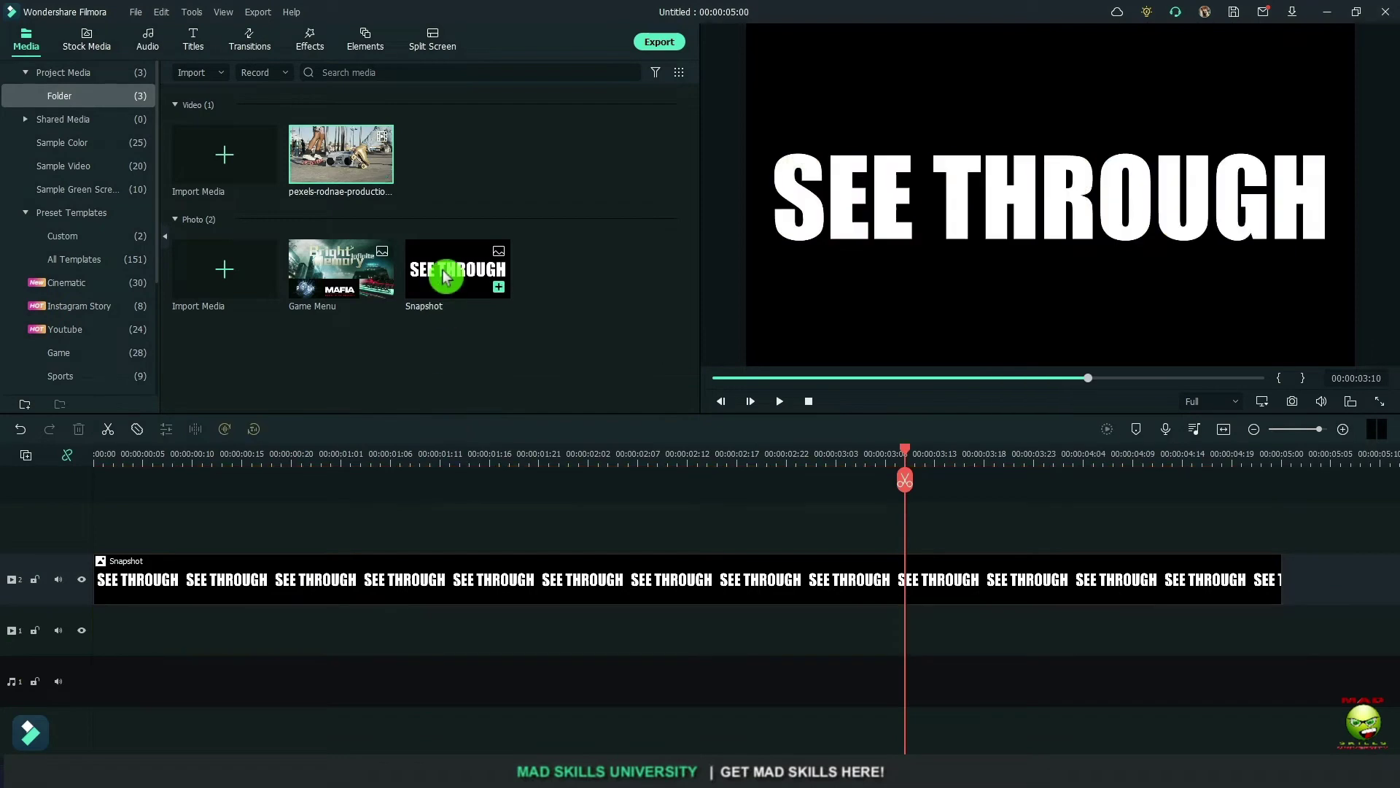
drag(321, 269, 95, 632)
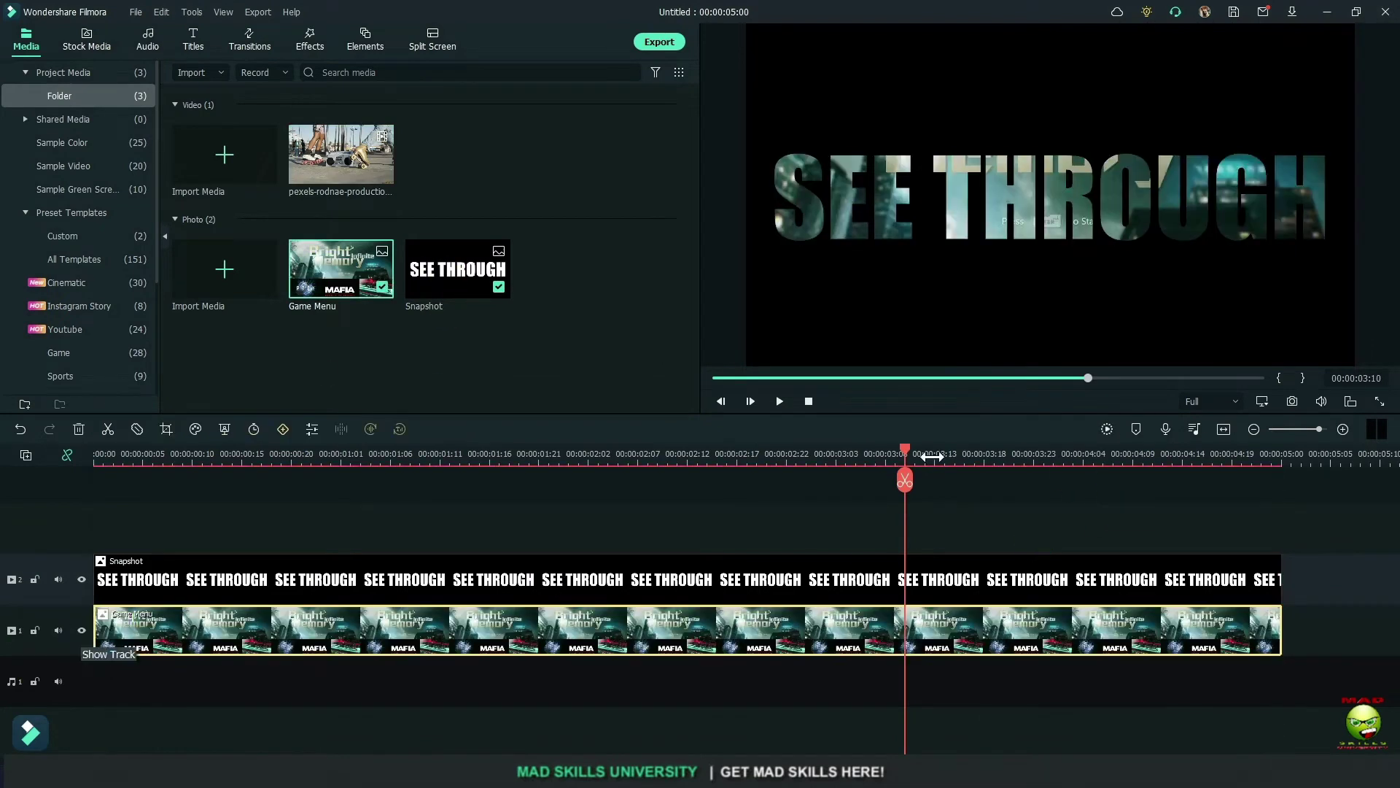
drag(910, 457, 291, 457)
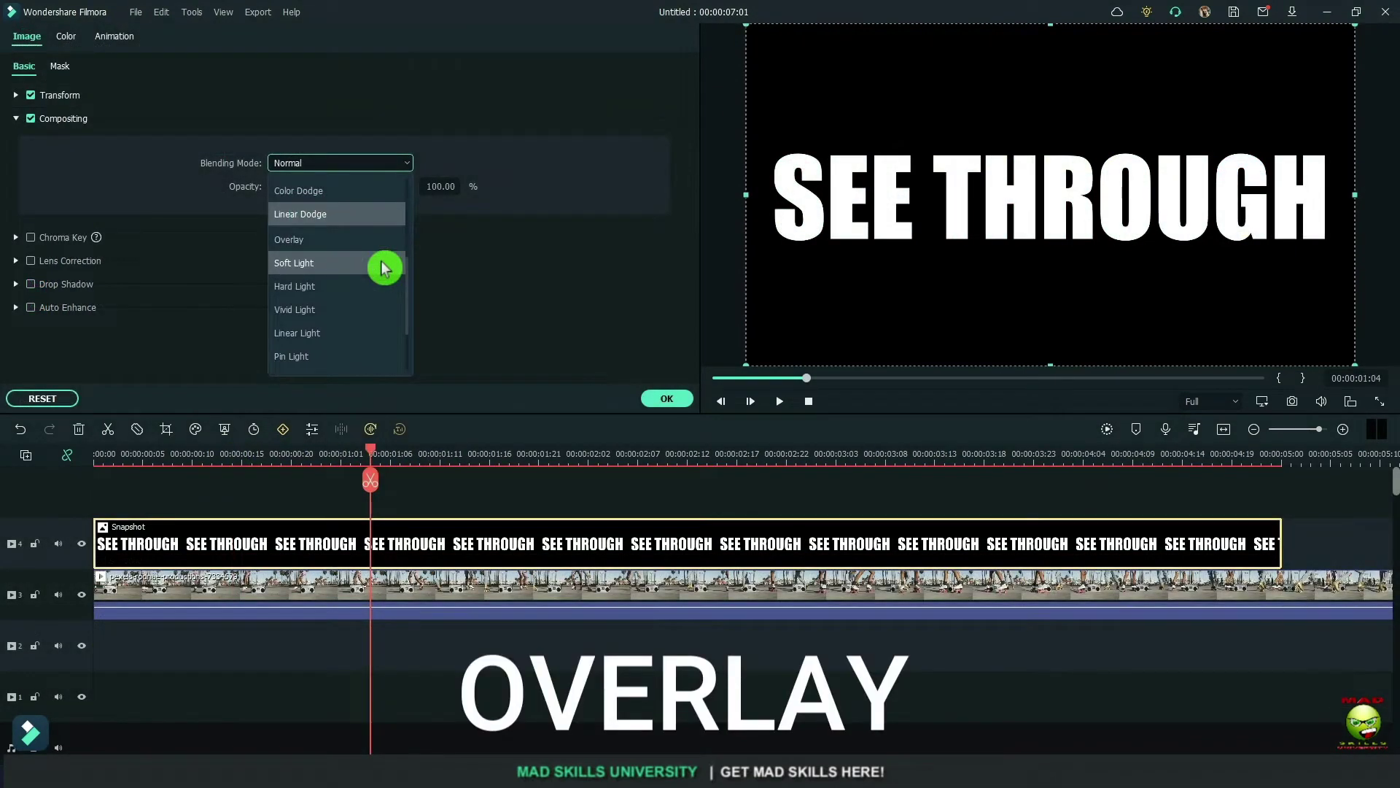
click(375, 242)
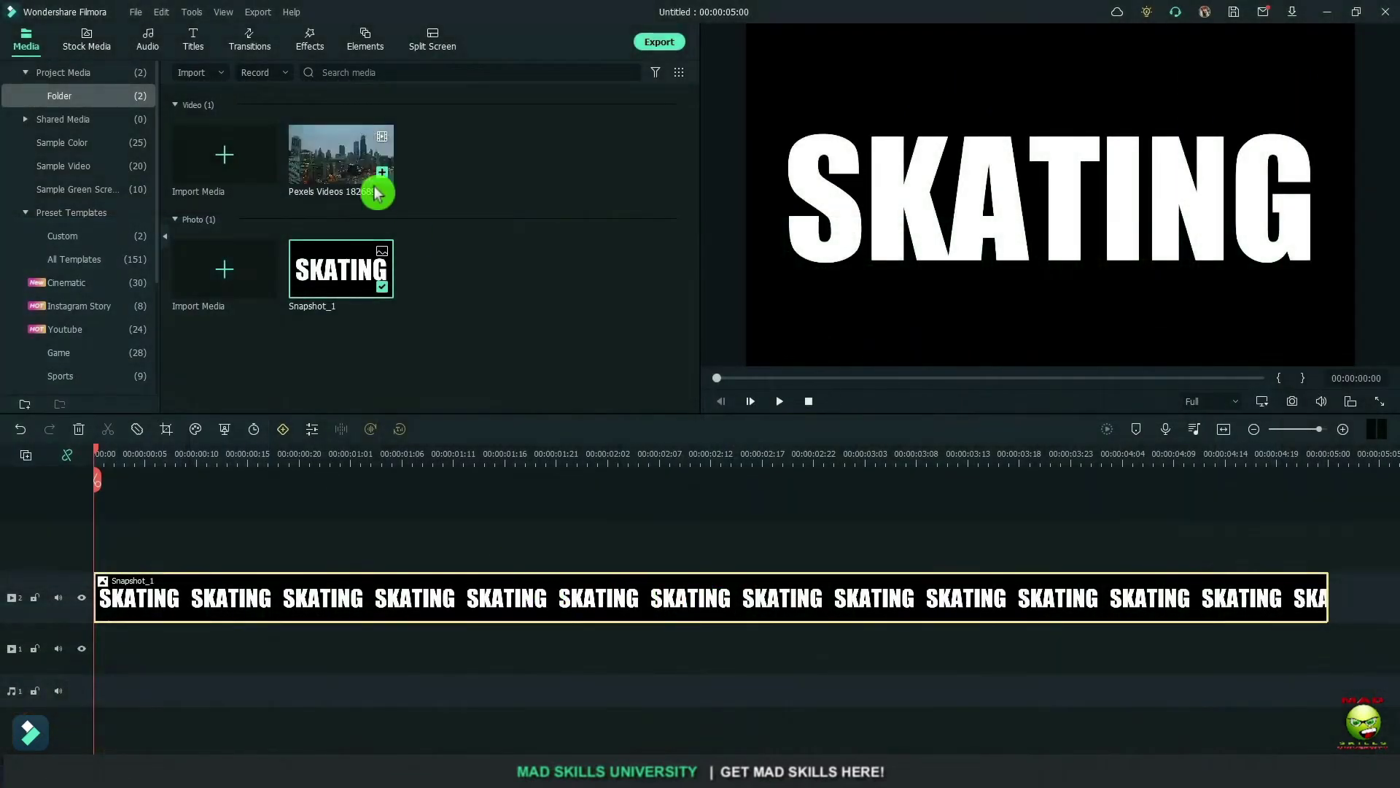
Step: Put the city video under the SKATING snapshot, set Multiply blending, and park the playhead near 00:00:03:14
drag(378, 183, 109, 646)
double_click(1050, 584)
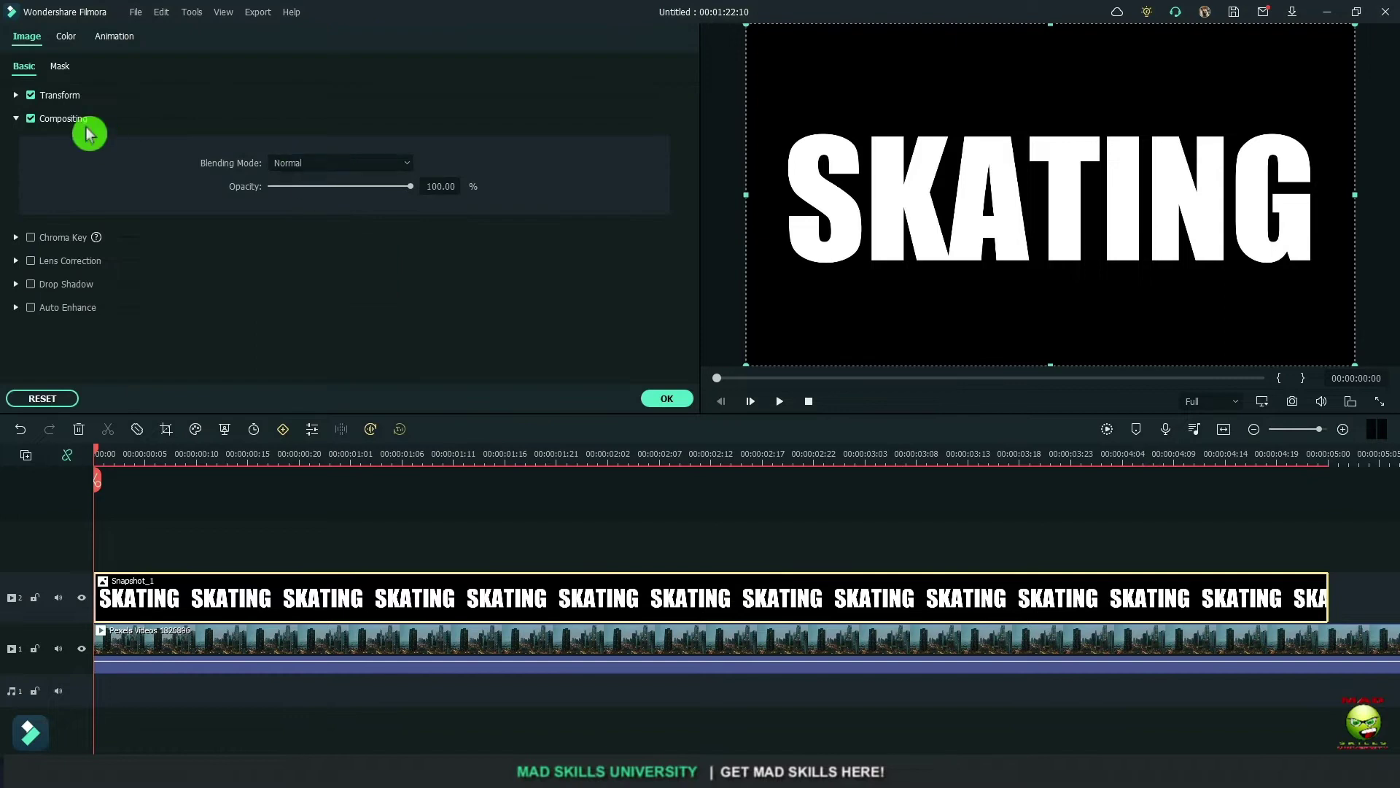
click(314, 164)
click(333, 217)
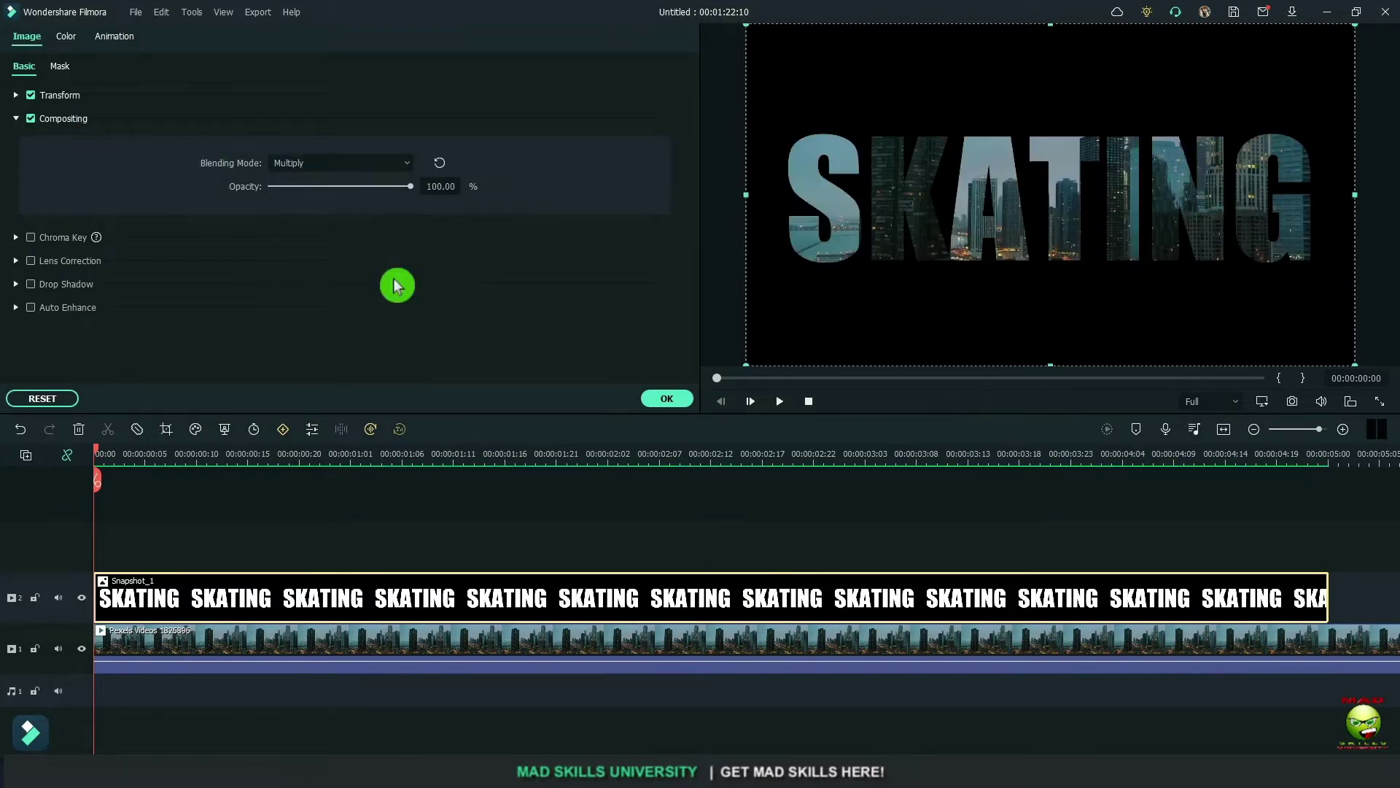
click(667, 399)
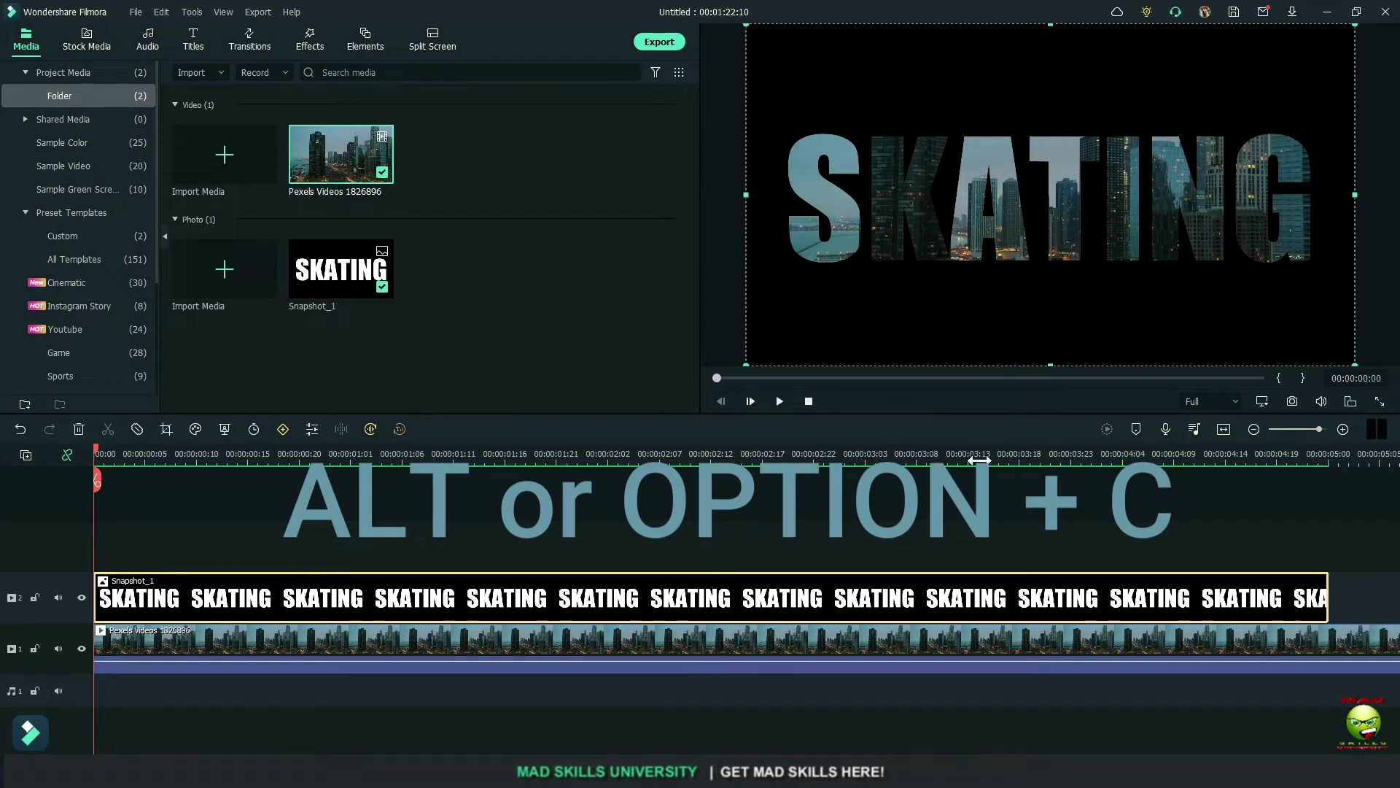
click(980, 460)
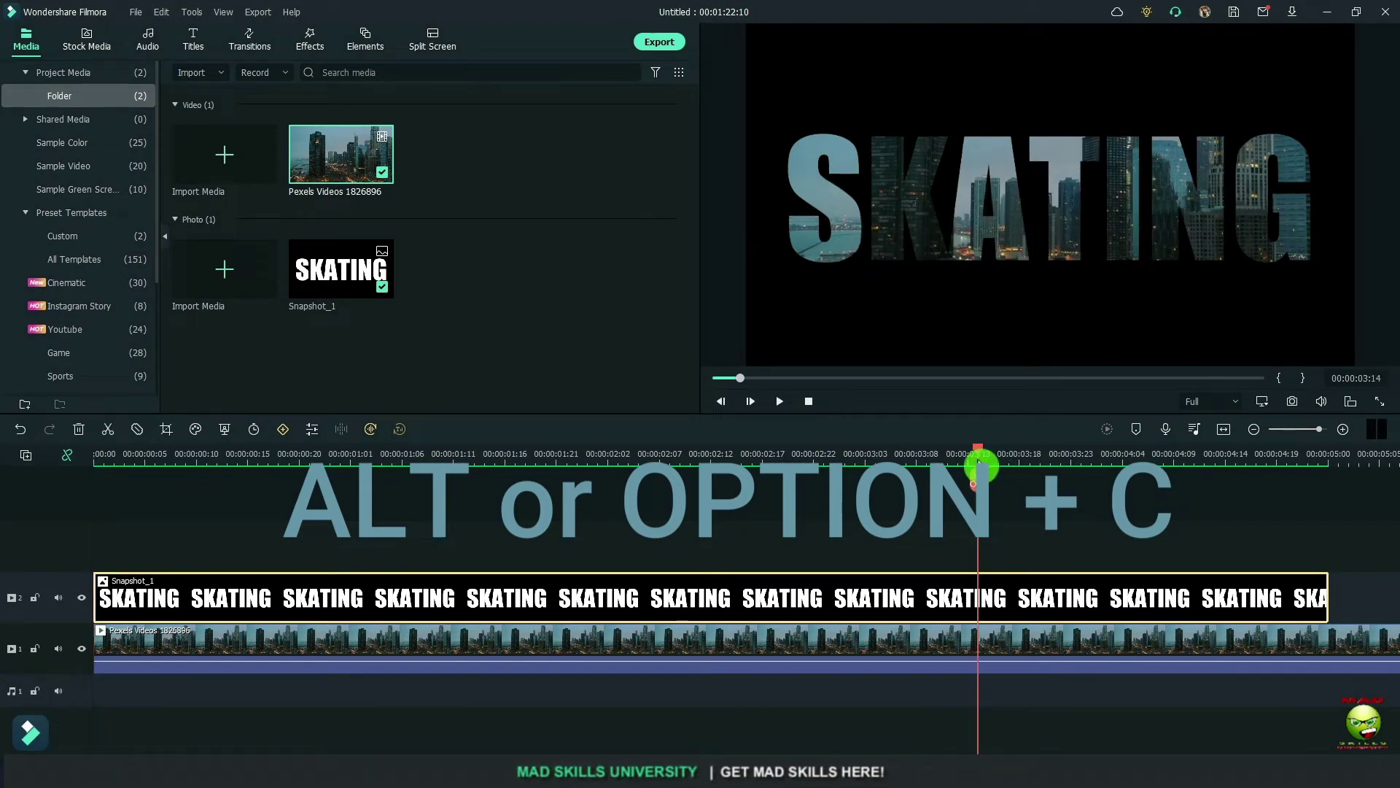
Step: Apply a Custom-ratio Pan & Zoom ending on a 130 x 73 area at the SKATING letters' centre
key(alt+c)
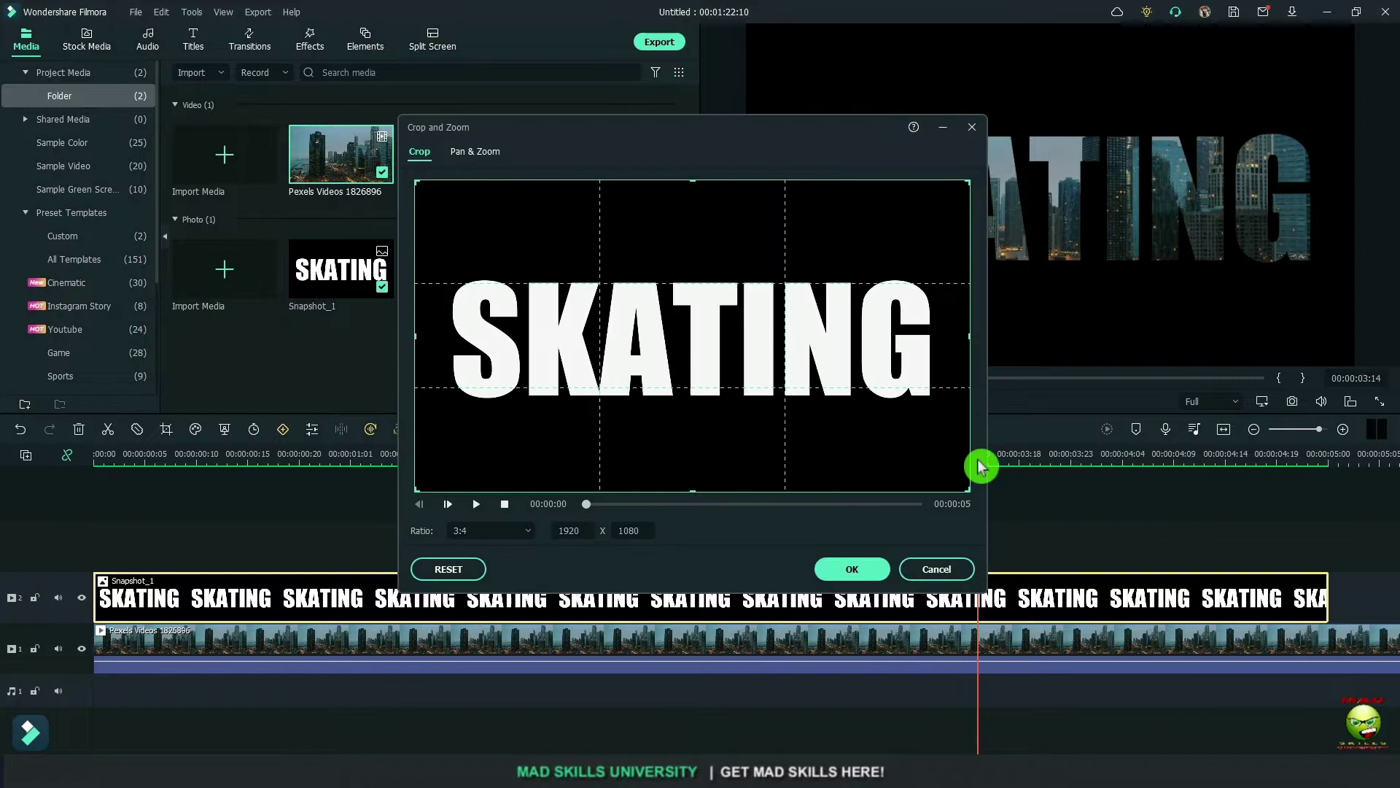
click(486, 155)
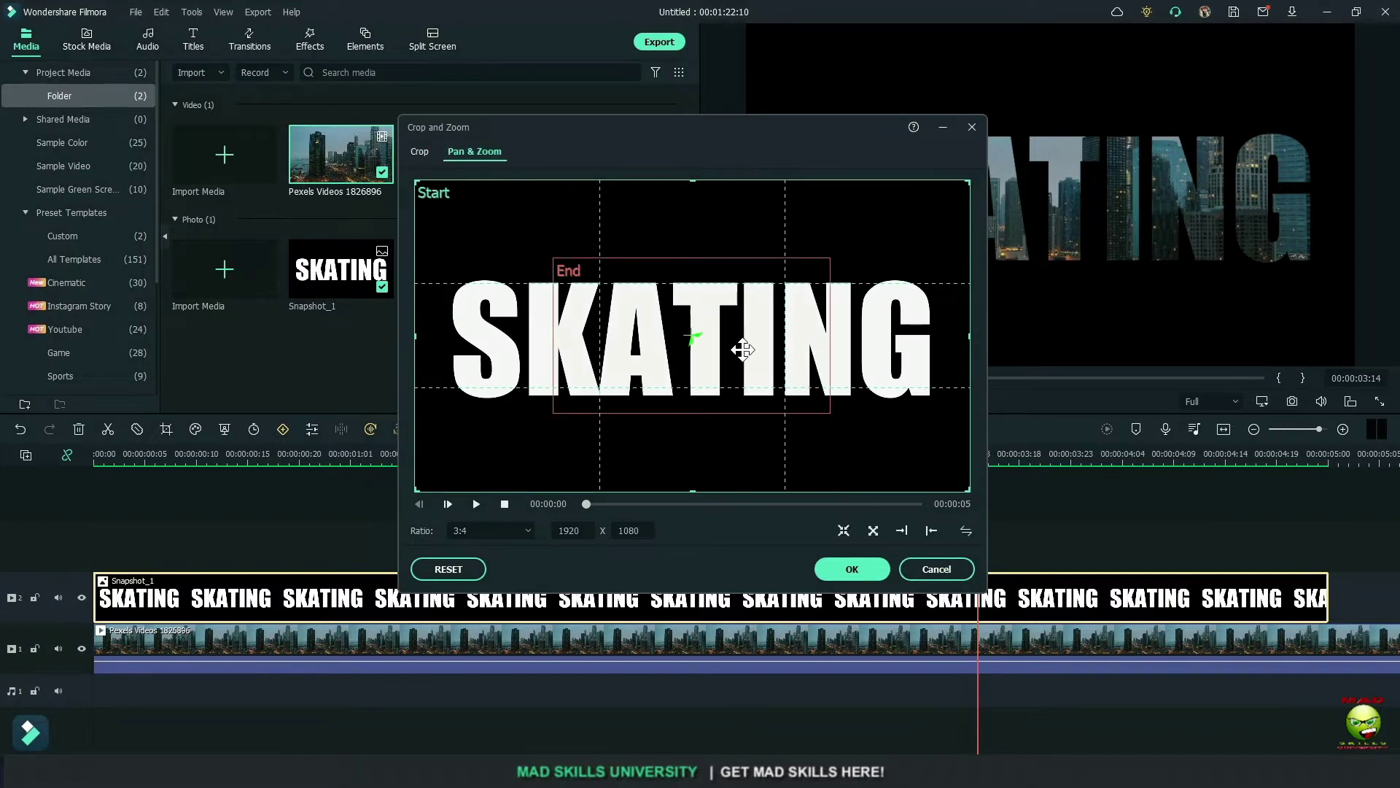
click(509, 538)
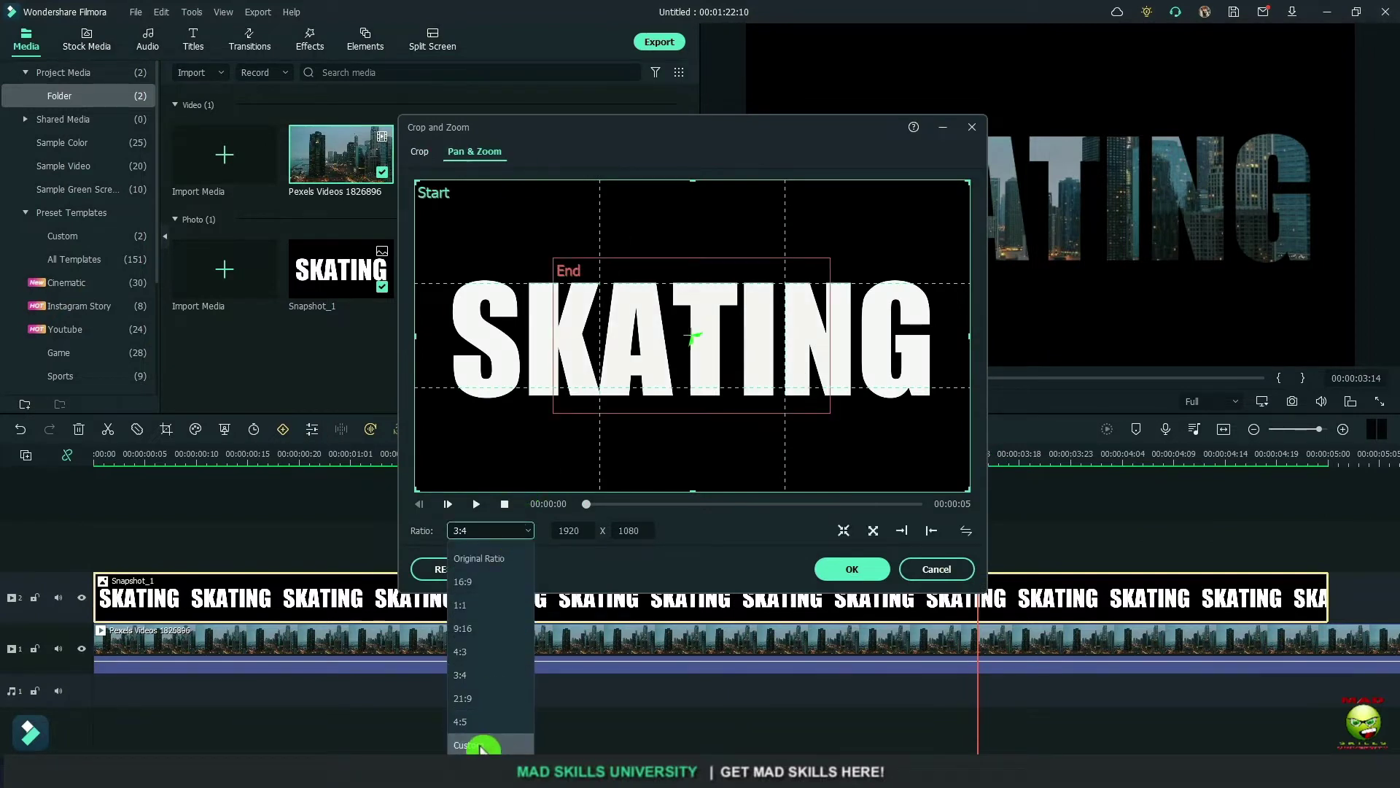
click(485, 743)
click(792, 372)
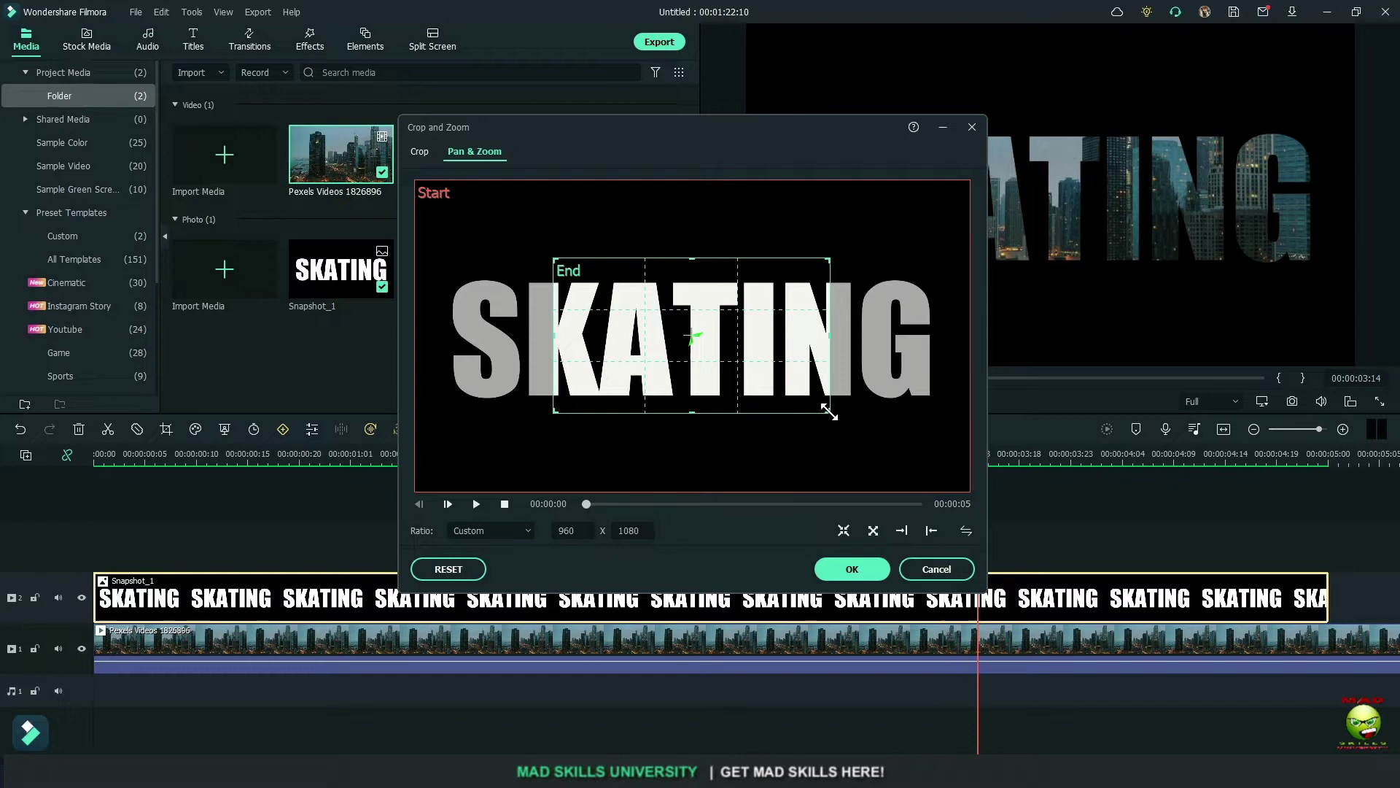
drag(829, 412, 633, 274)
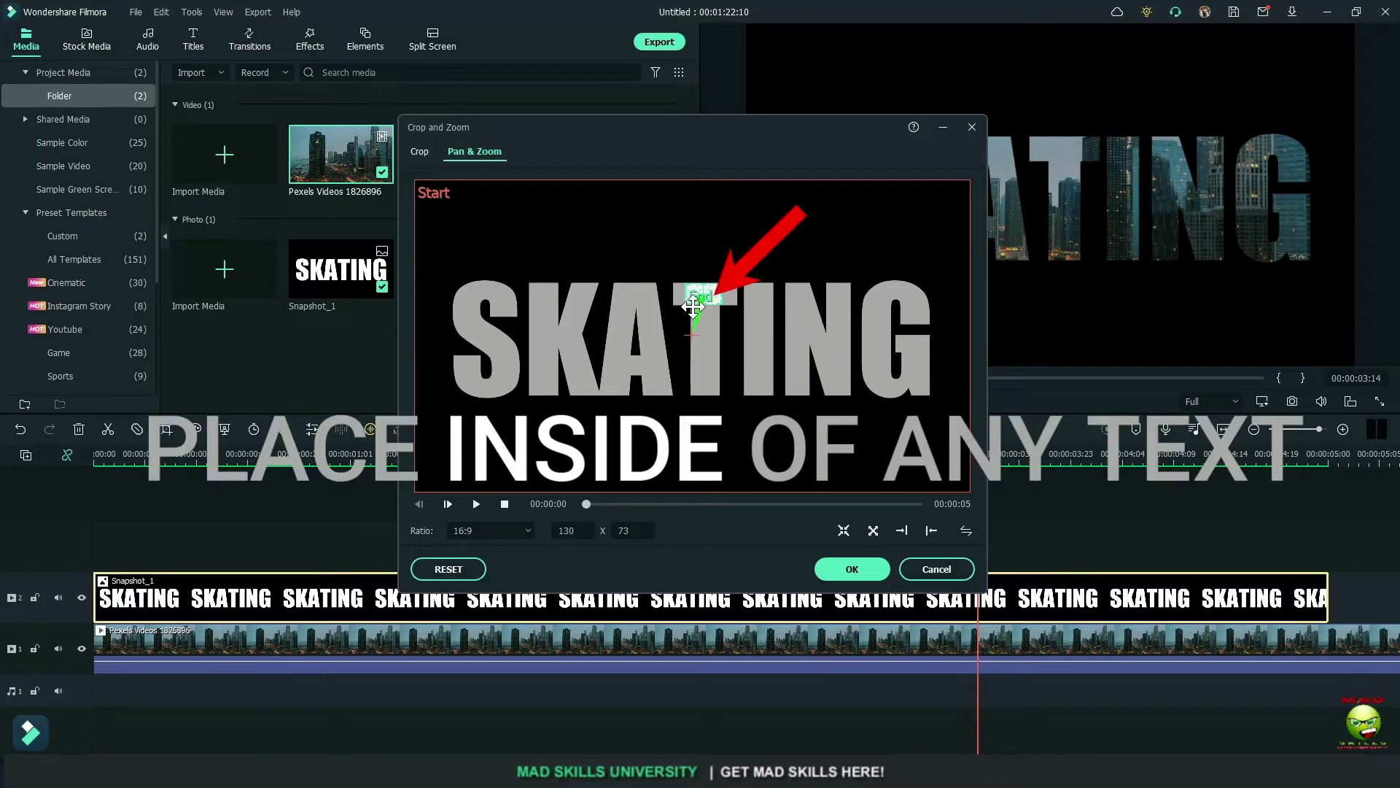
click(852, 570)
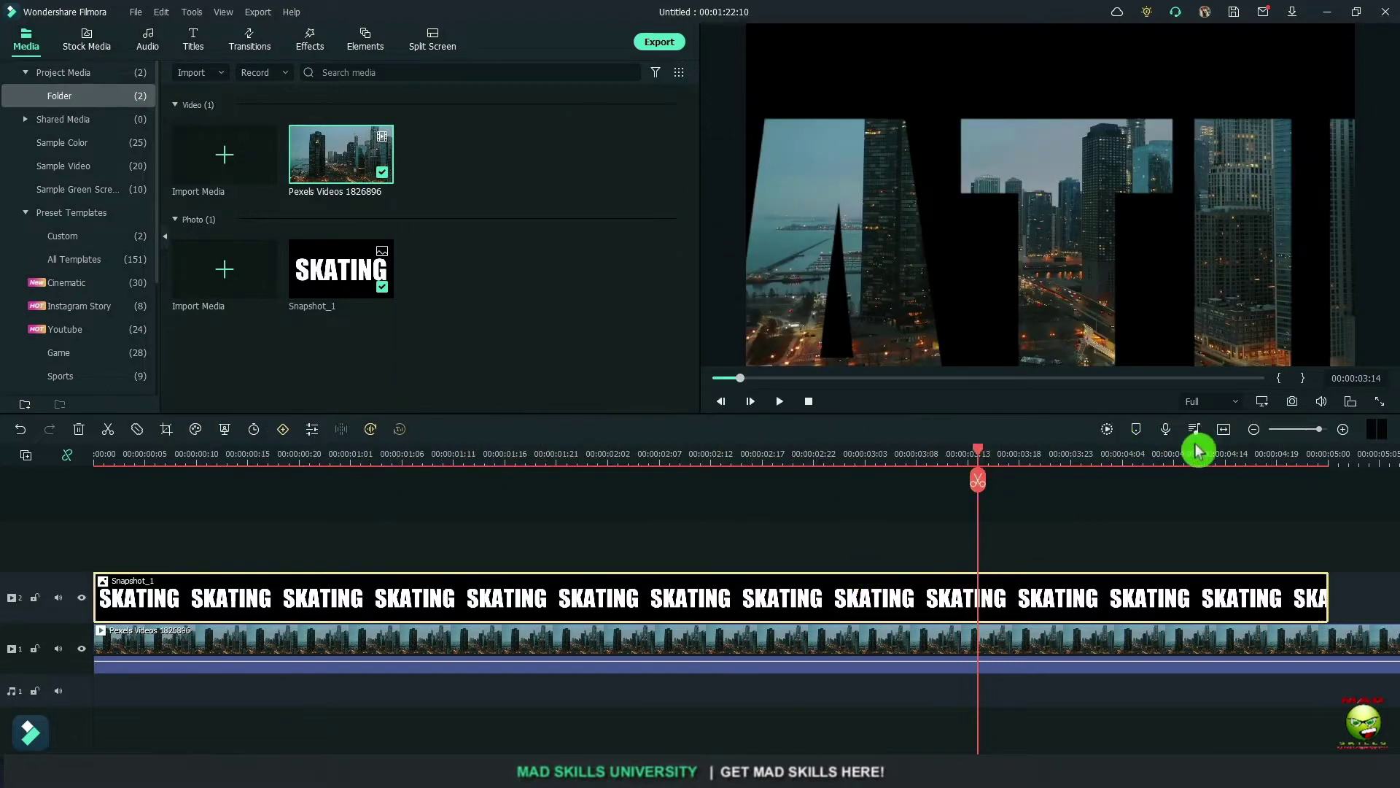
Step: Render the timeline and scrub through the project to preview the zoom
click(1107, 429)
click(1223, 430)
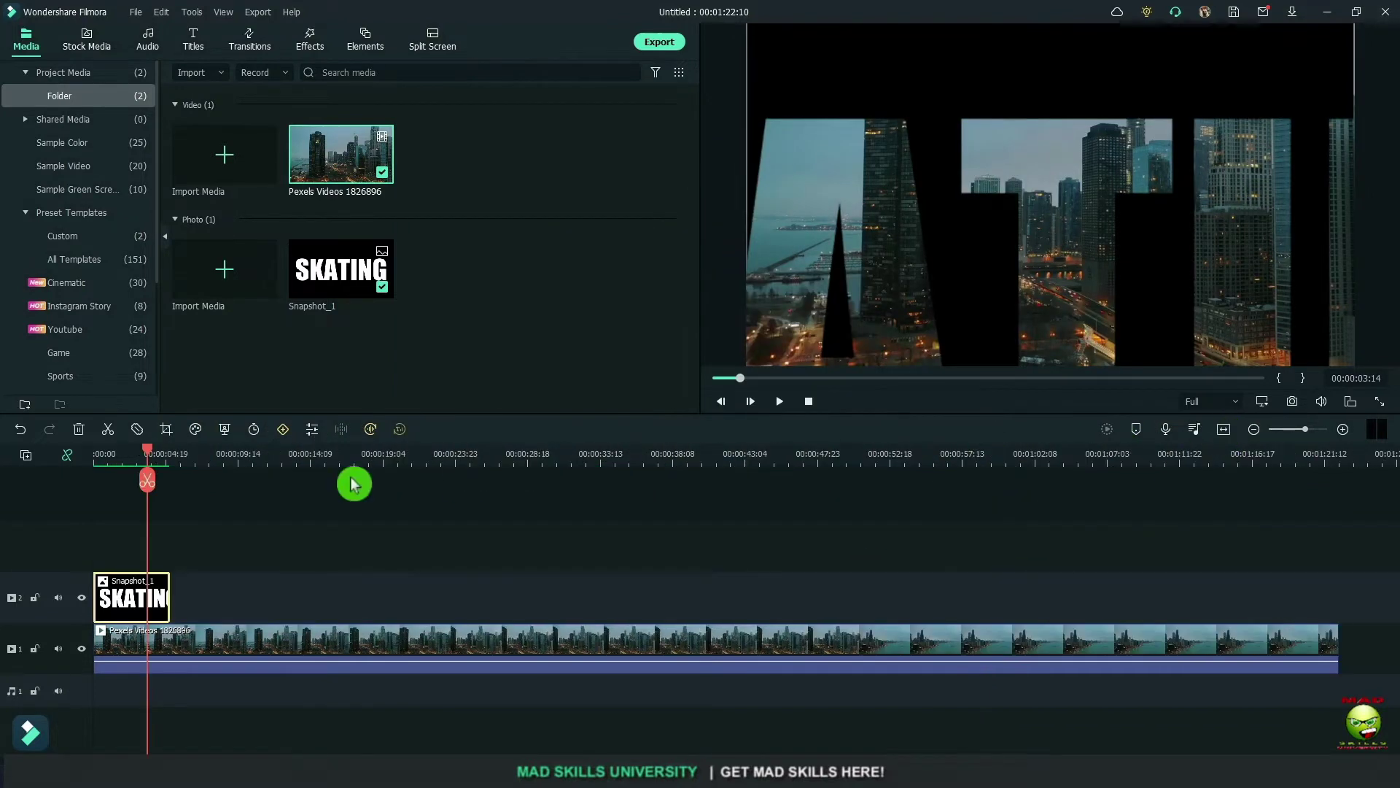
drag(248, 460, 208, 472)
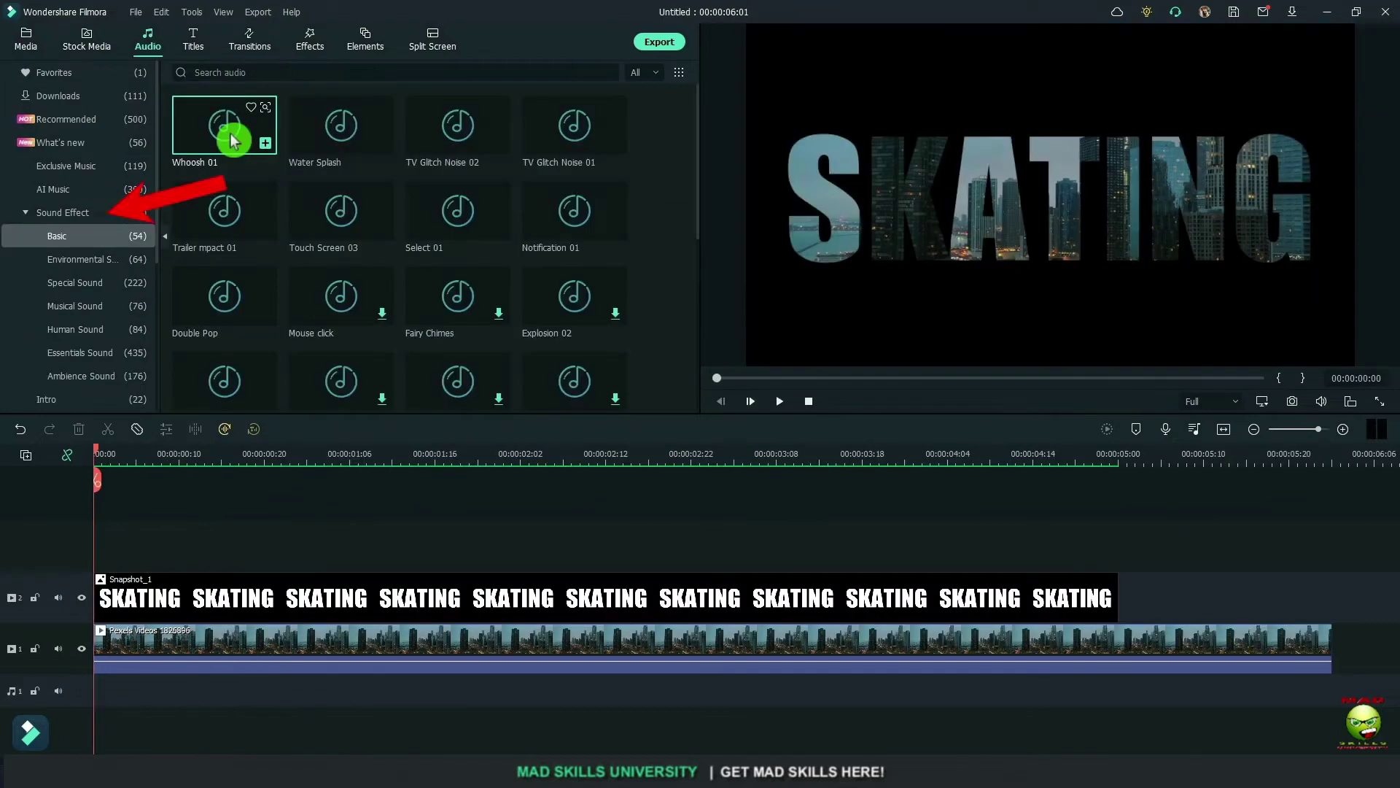
Step: Add the Whoosh 01 sound effect and slide it right to sync with the zoom
drag(223, 124, 151, 698)
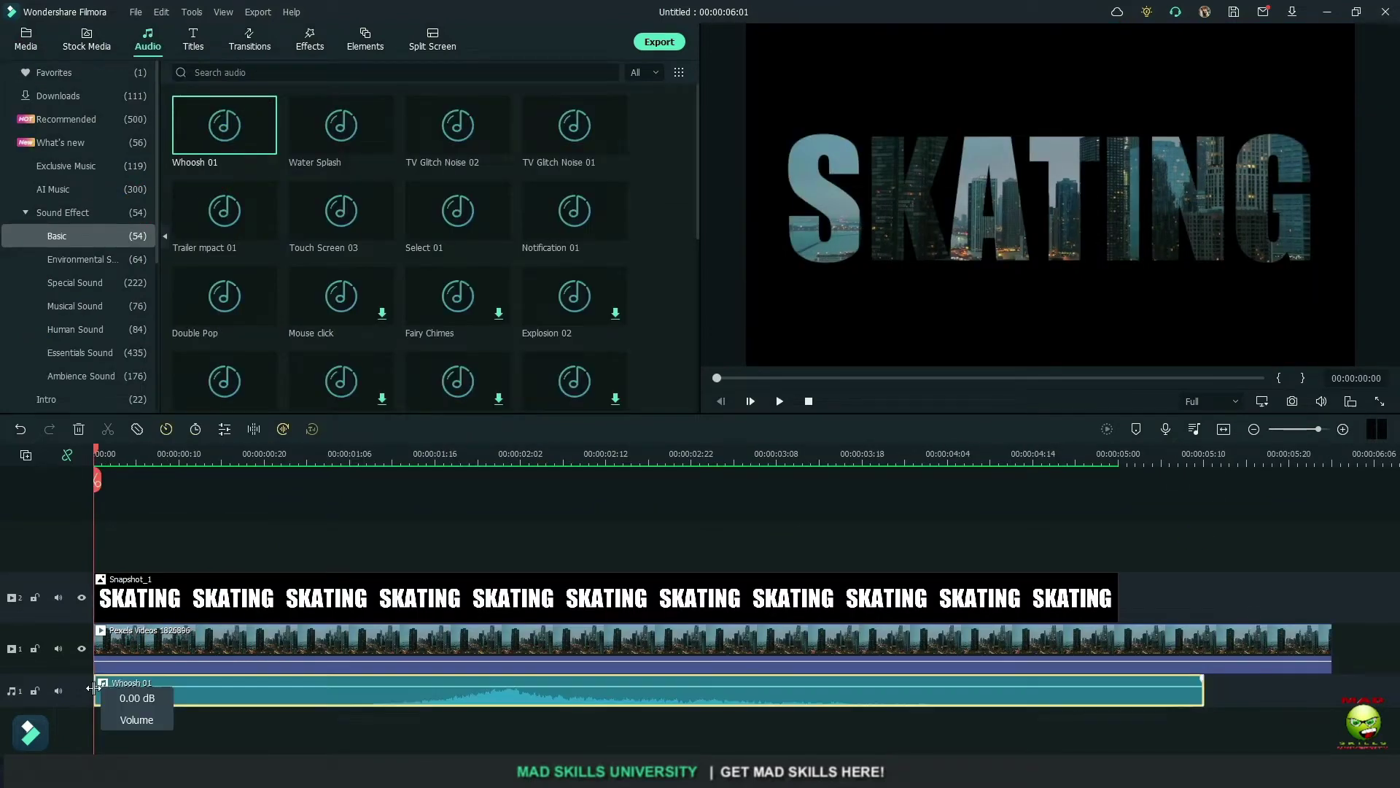
drag(531, 693, 885, 704)
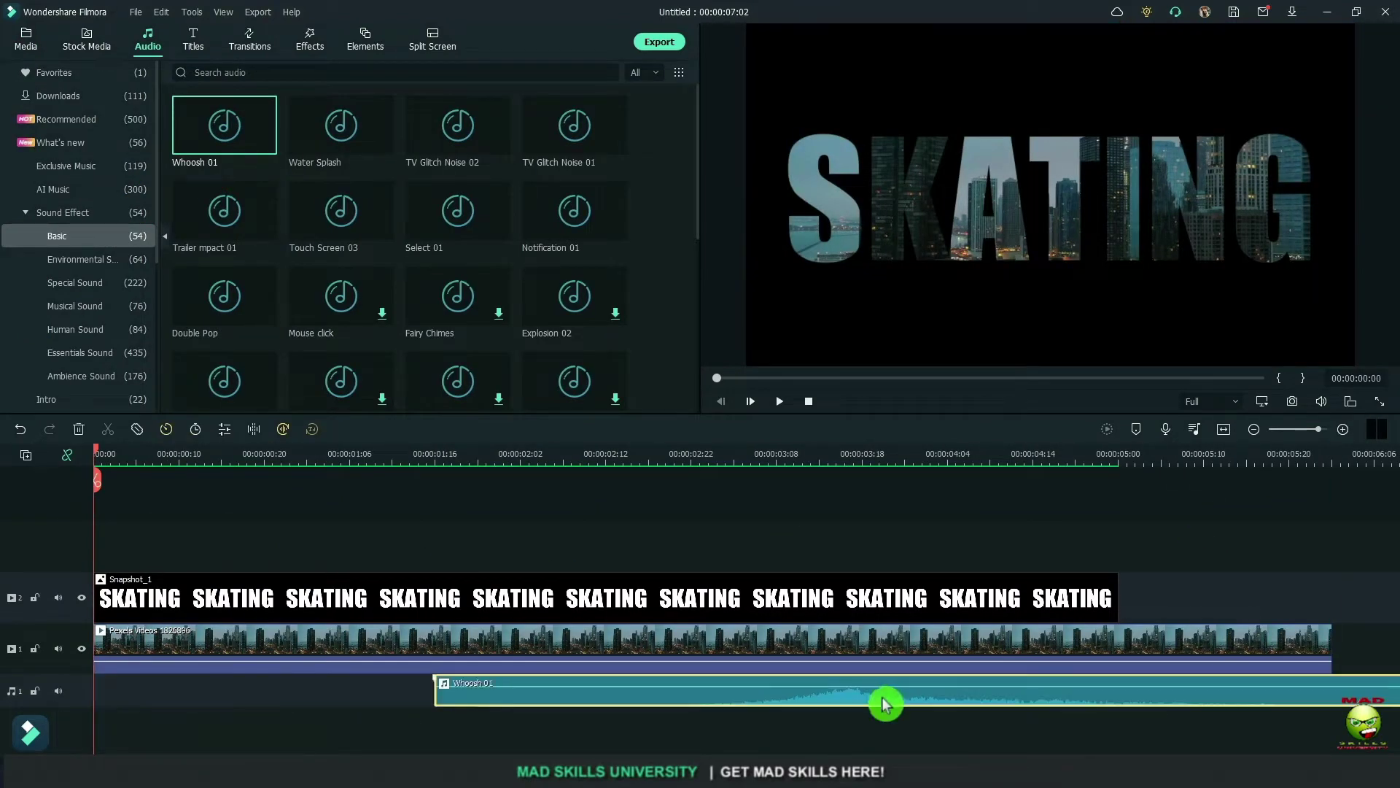
key(alt+Return)
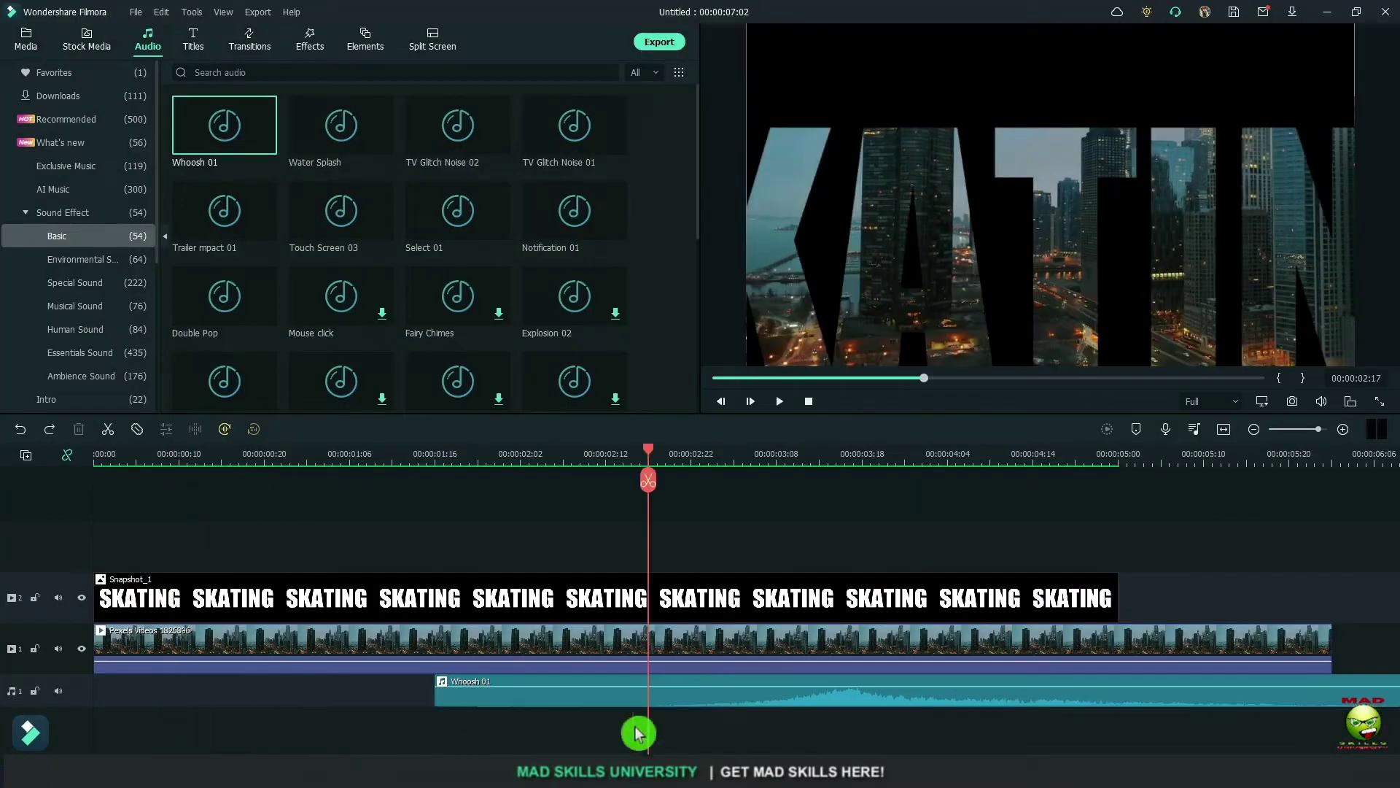
drag(755, 692, 884, 691)
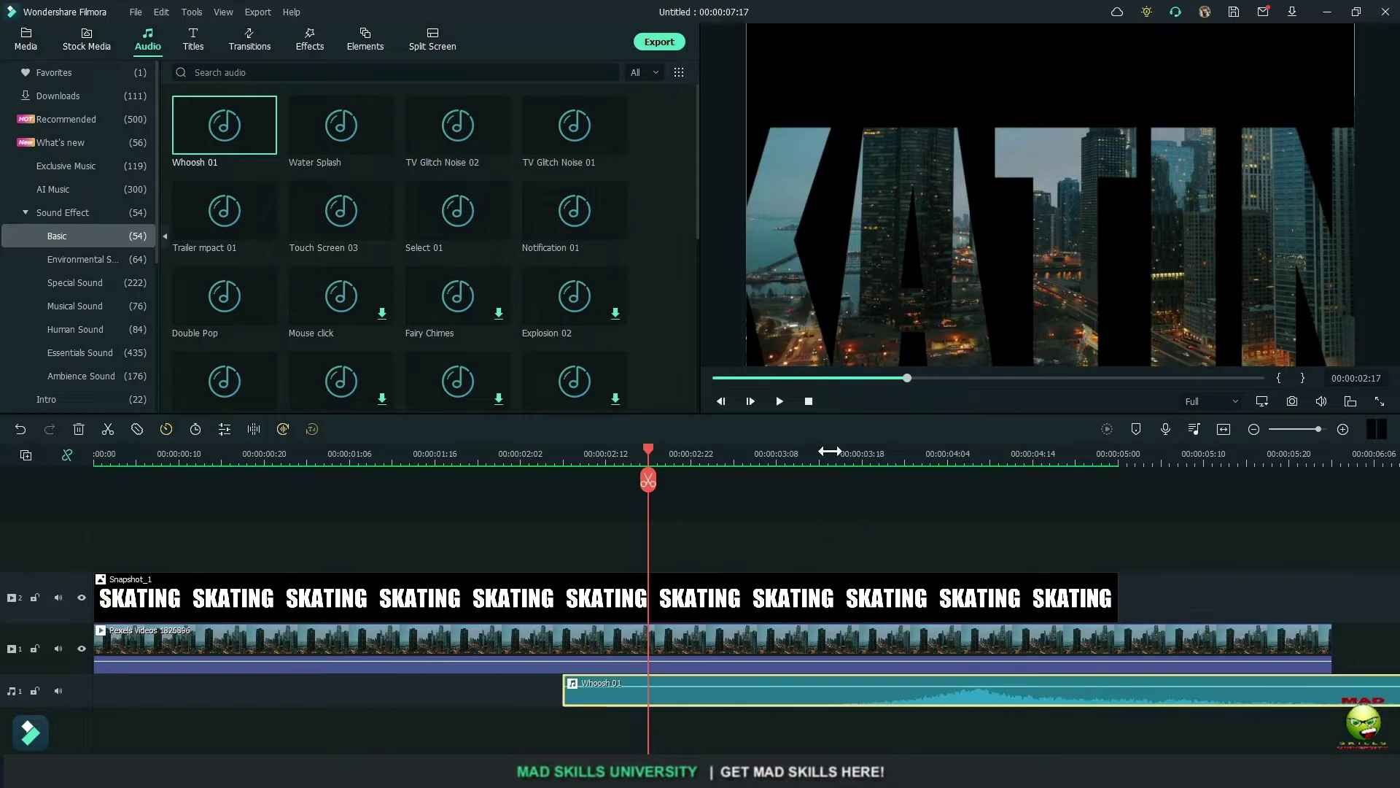
click(829, 456)
key(space)
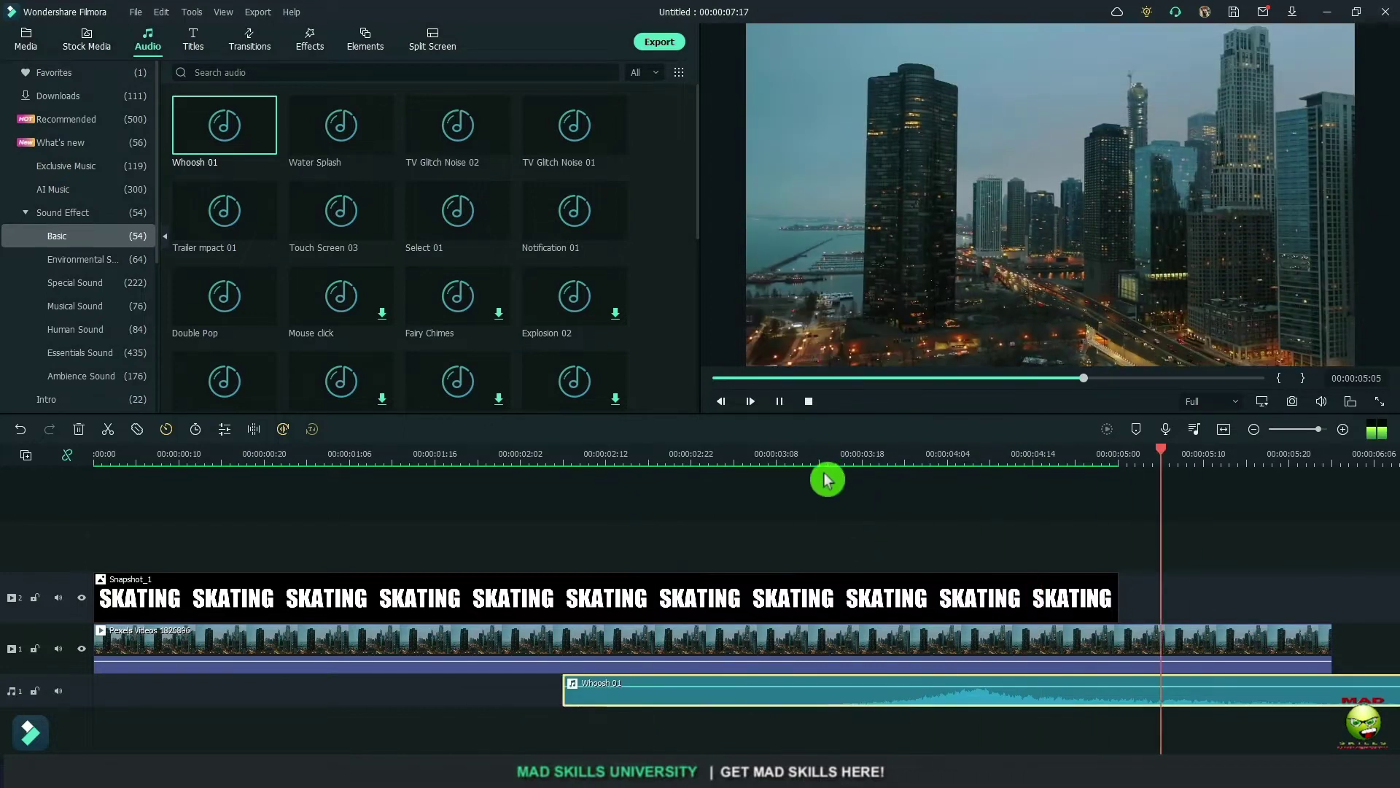
click(800, 436)
click(806, 403)
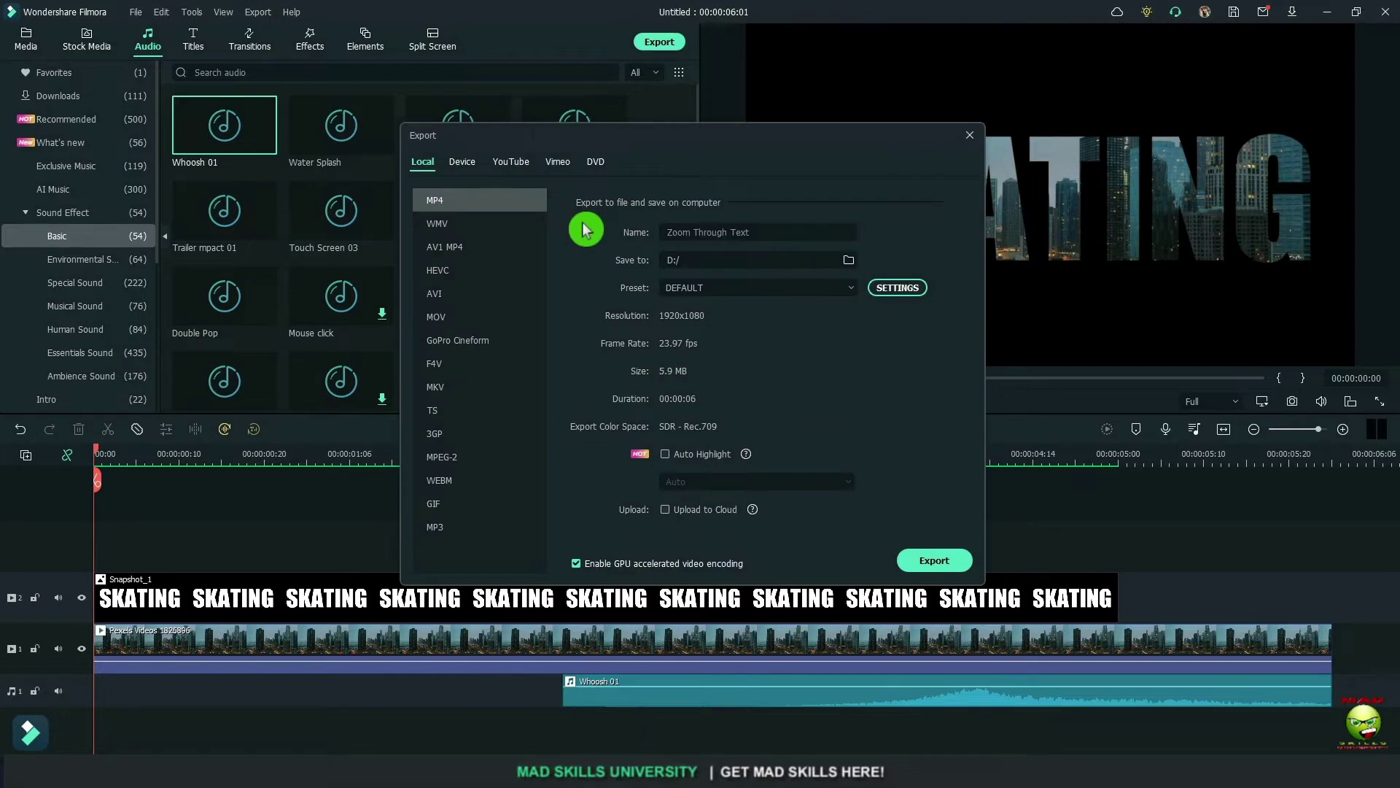
Step: Speed the Zoom Through Text Demo clip to 2x so it lasts 3 seconds
click(933, 560)
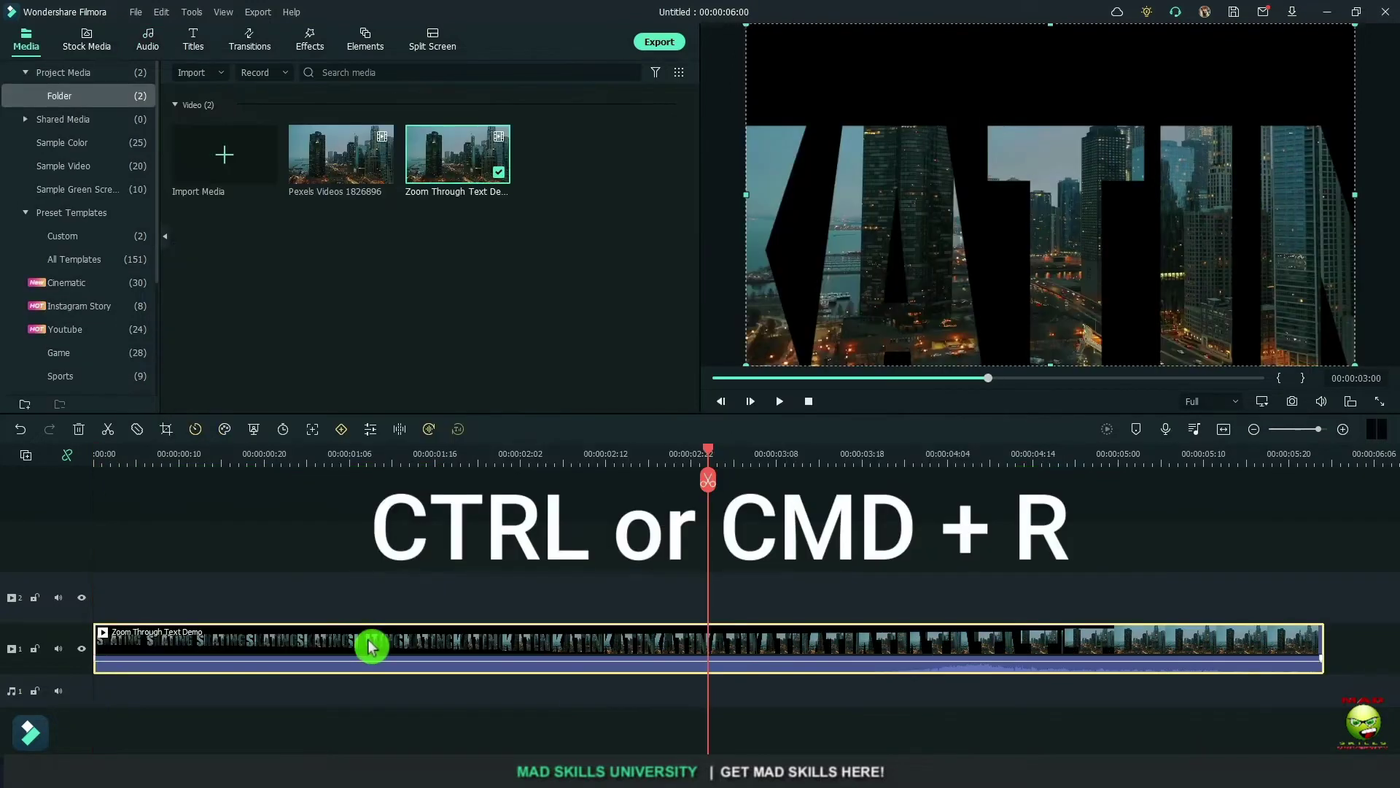
key(ctrl+r)
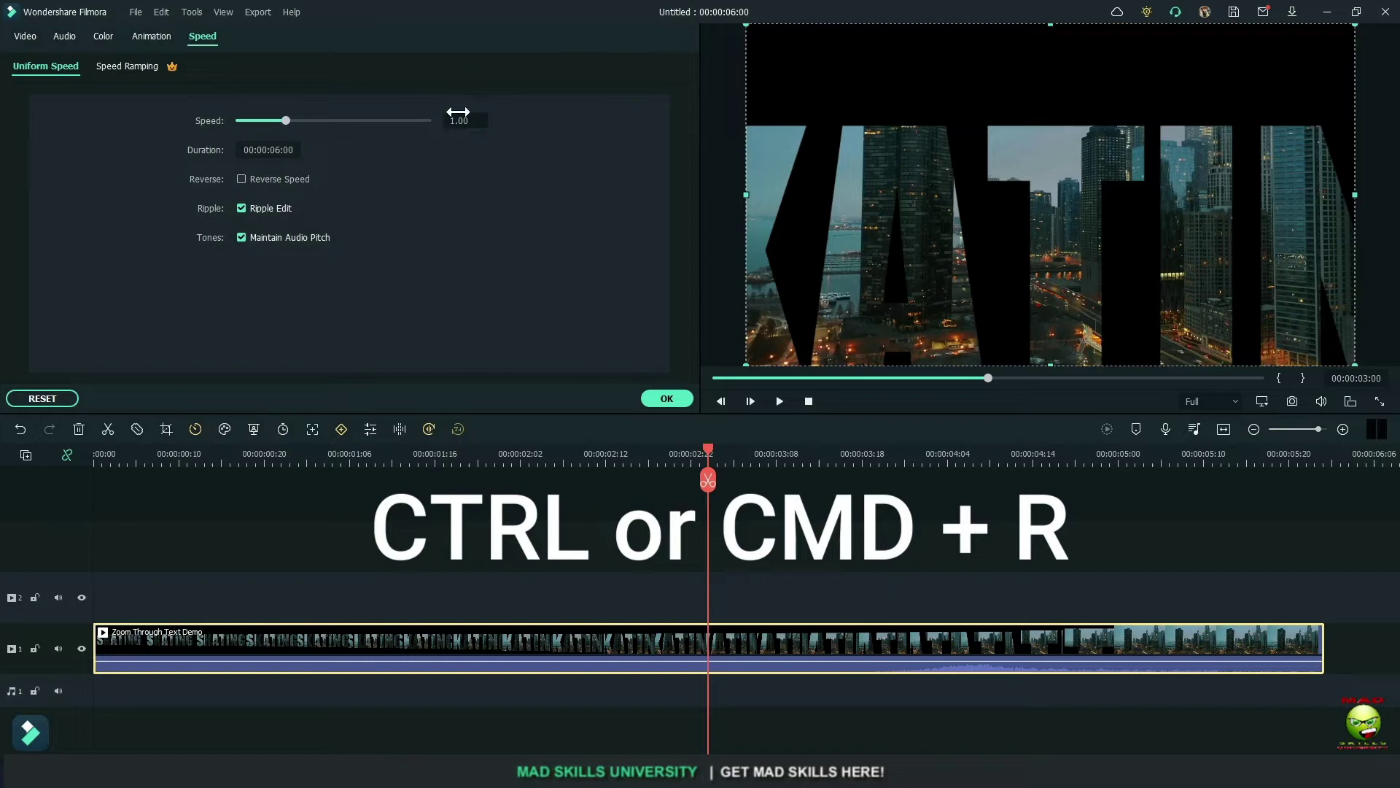
text(2)
key(Return)
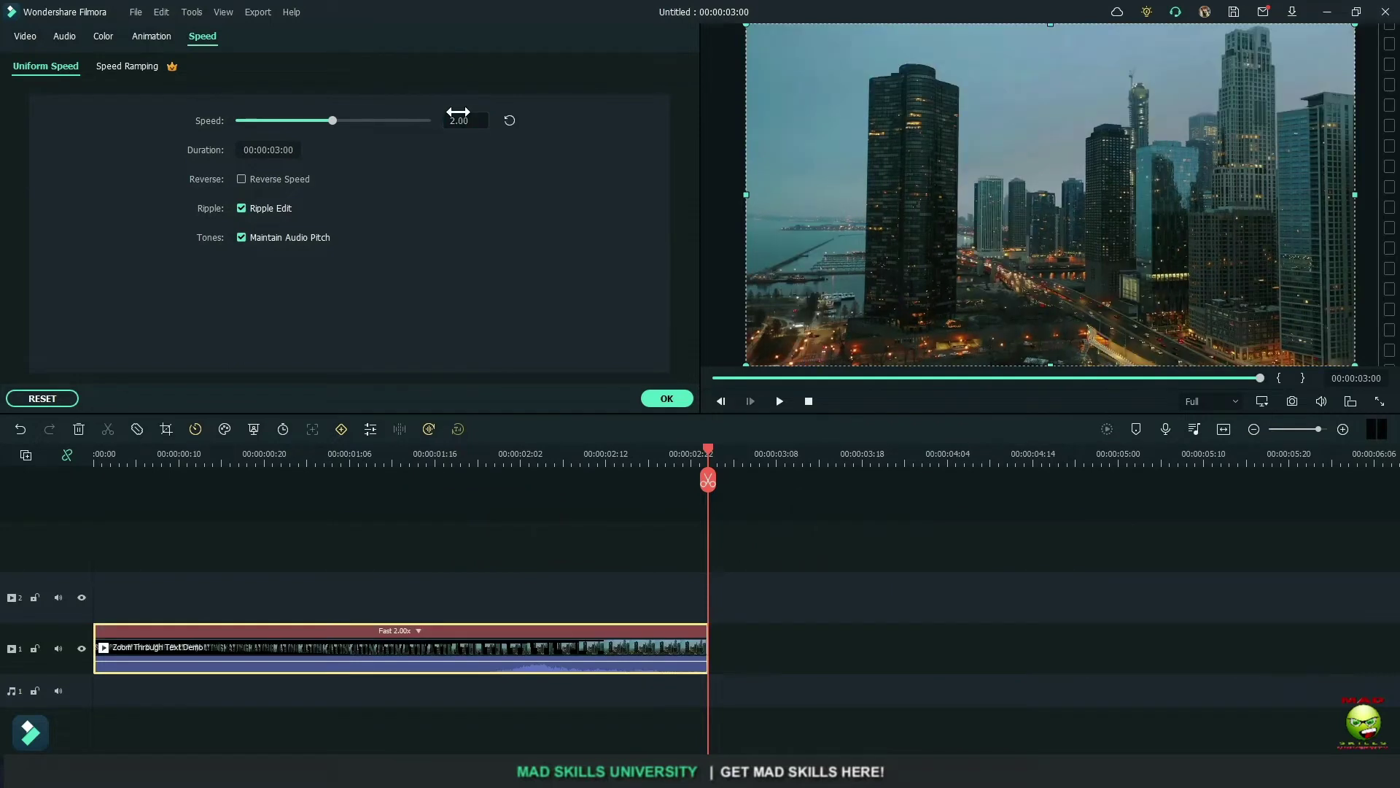
click(807, 401)
click(682, 400)
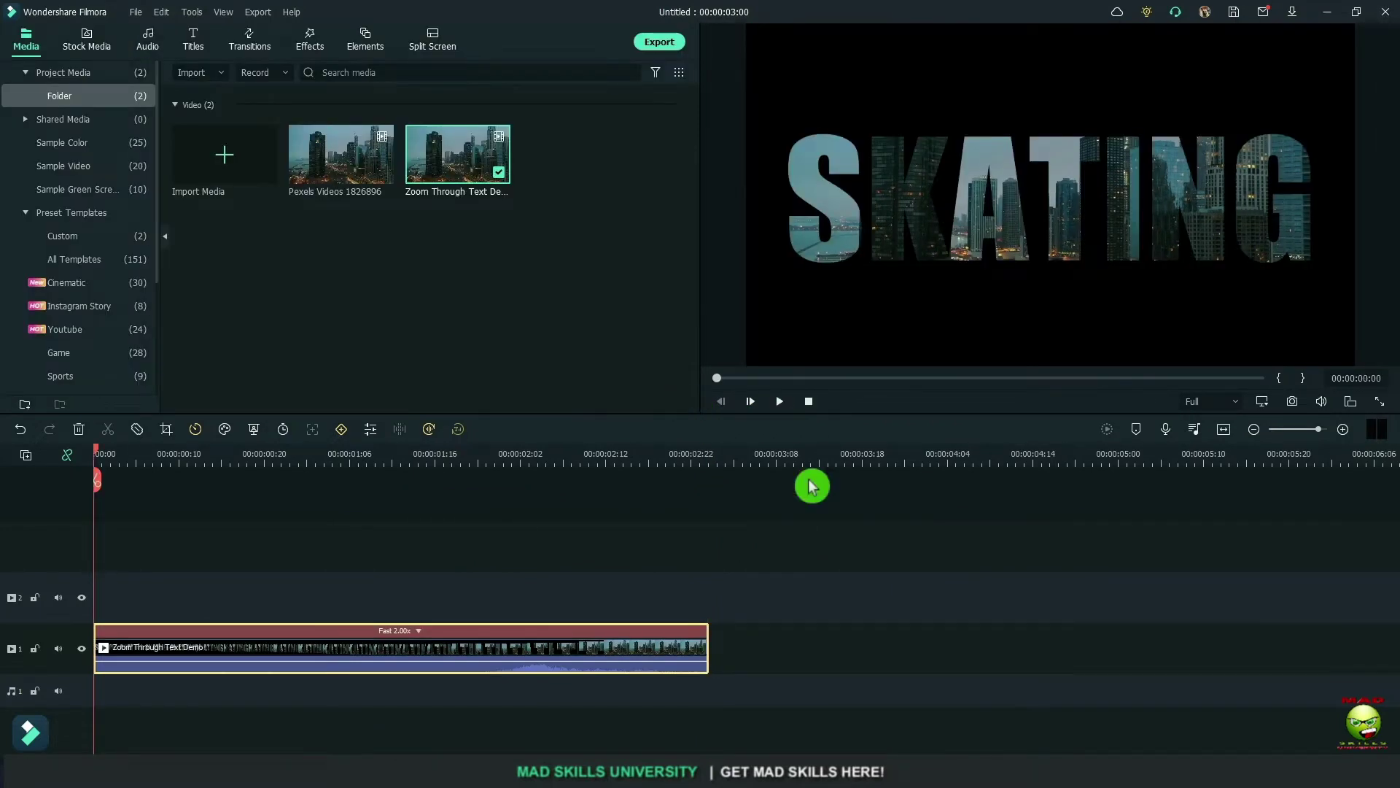
click(1246, 438)
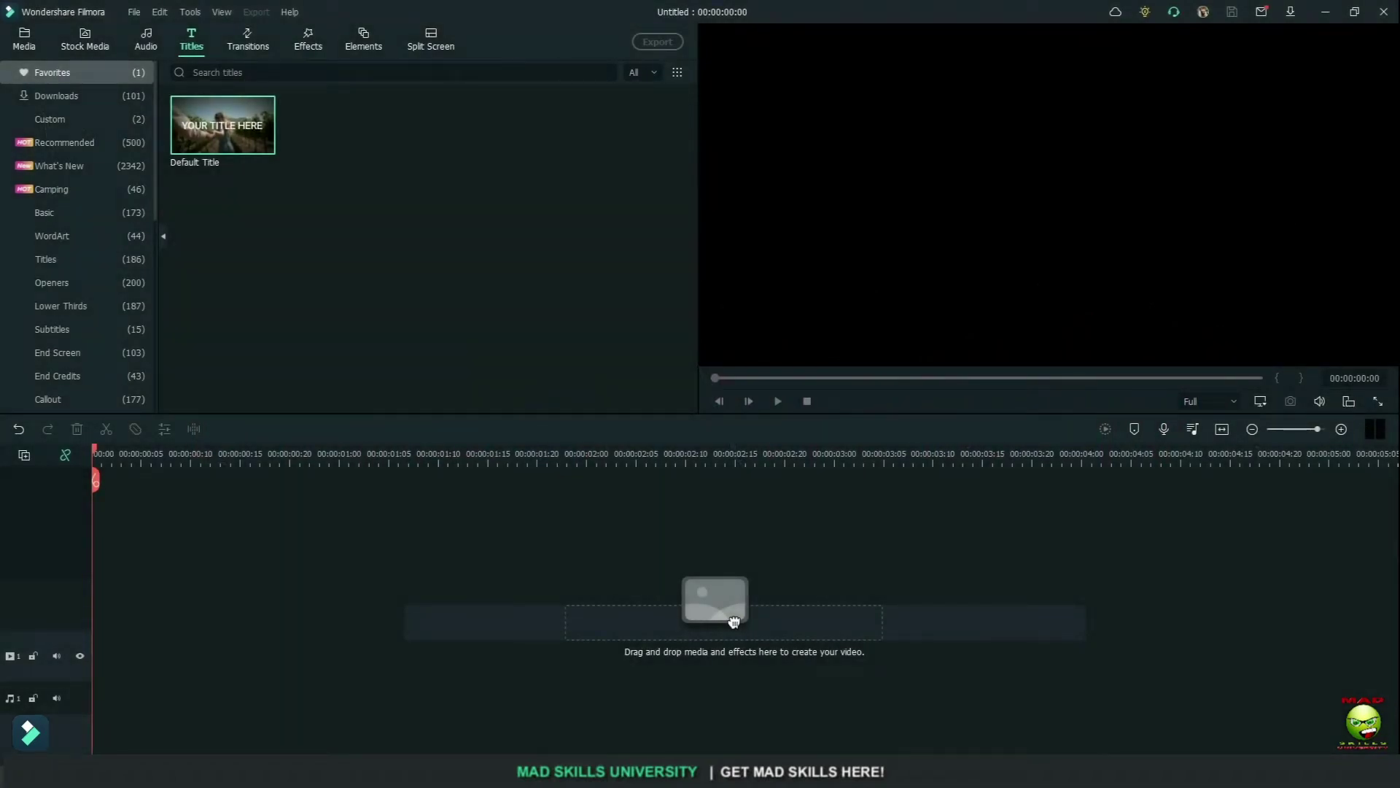
Step: Add a Default Title to the new timeline and replace its text with 'Deadly Highway'
drag(733, 622, 91, 642)
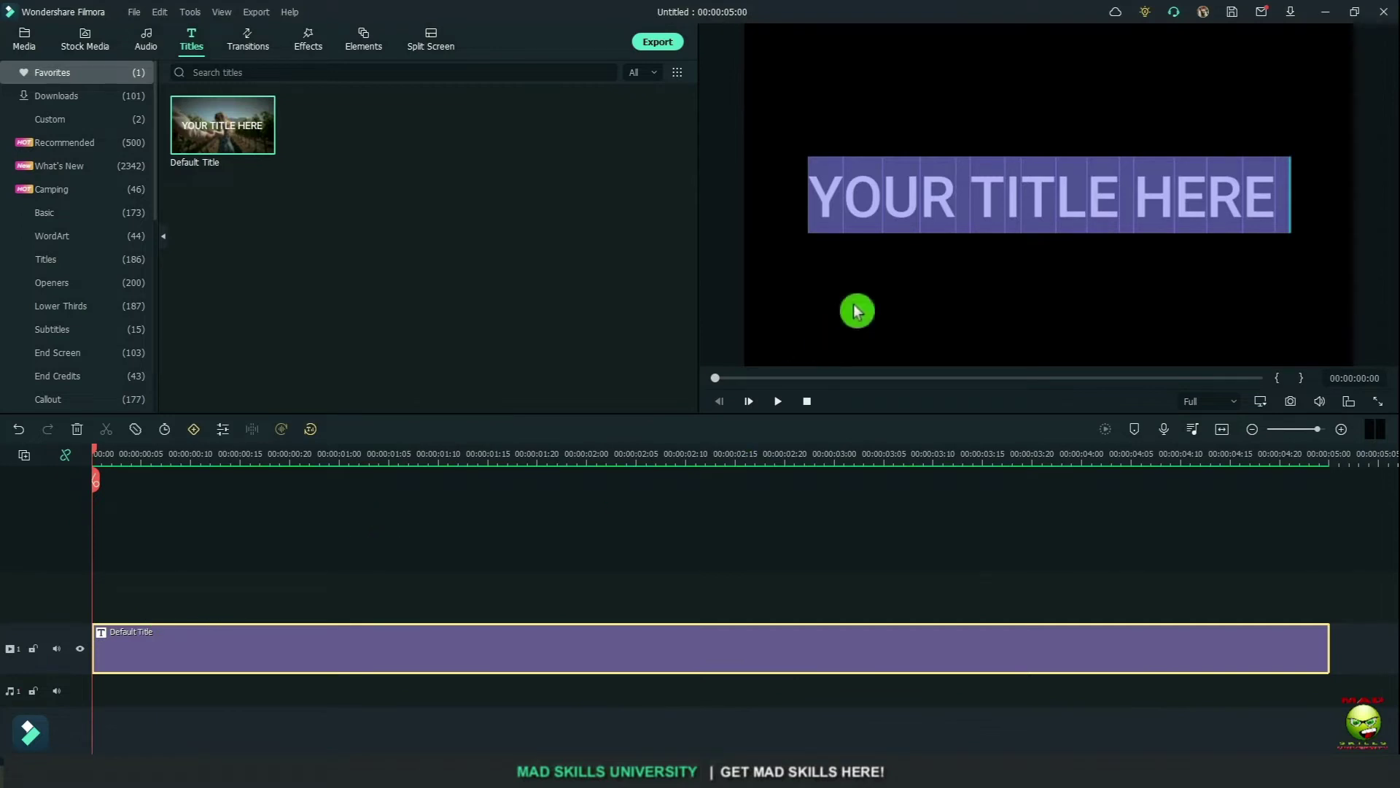
double_click(895, 212)
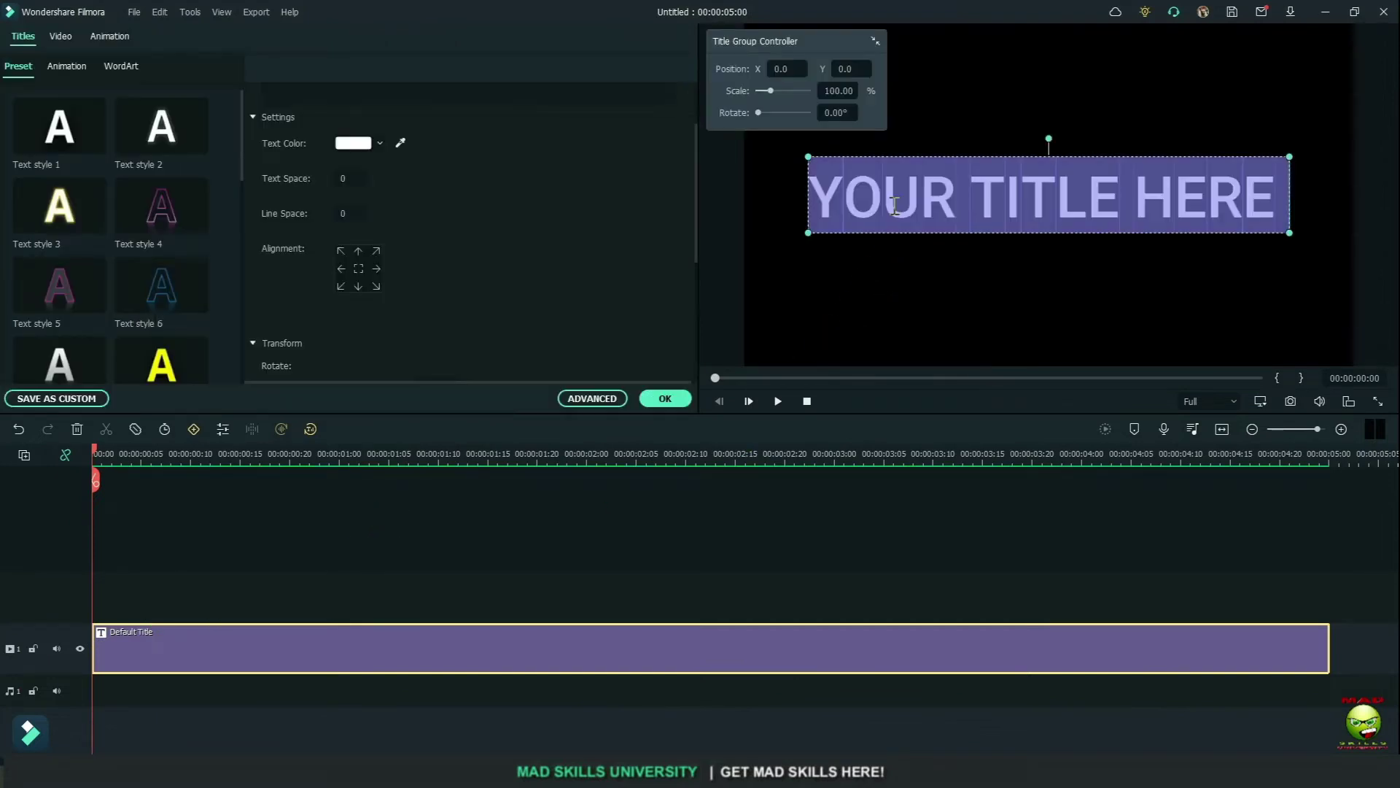
text(Deadly)
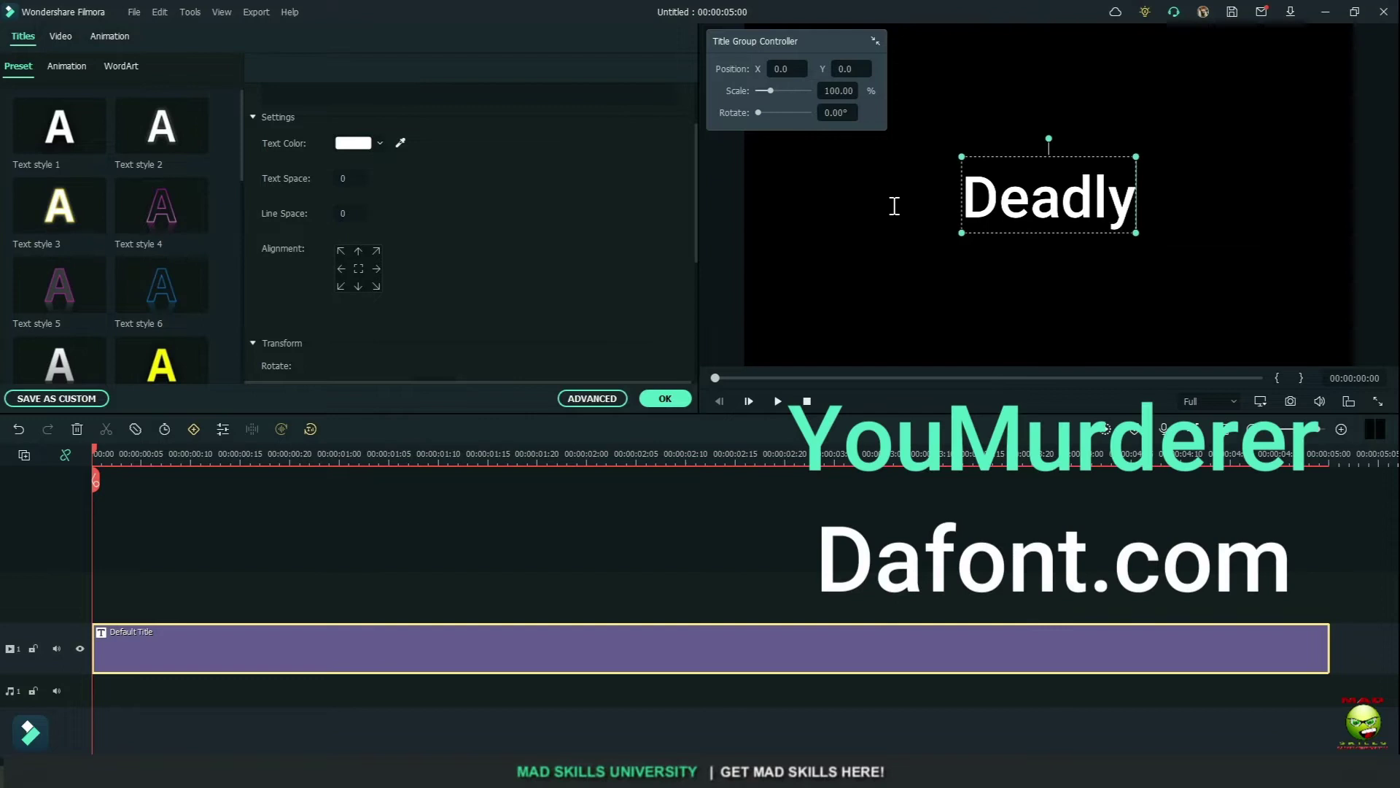
text( Highway)
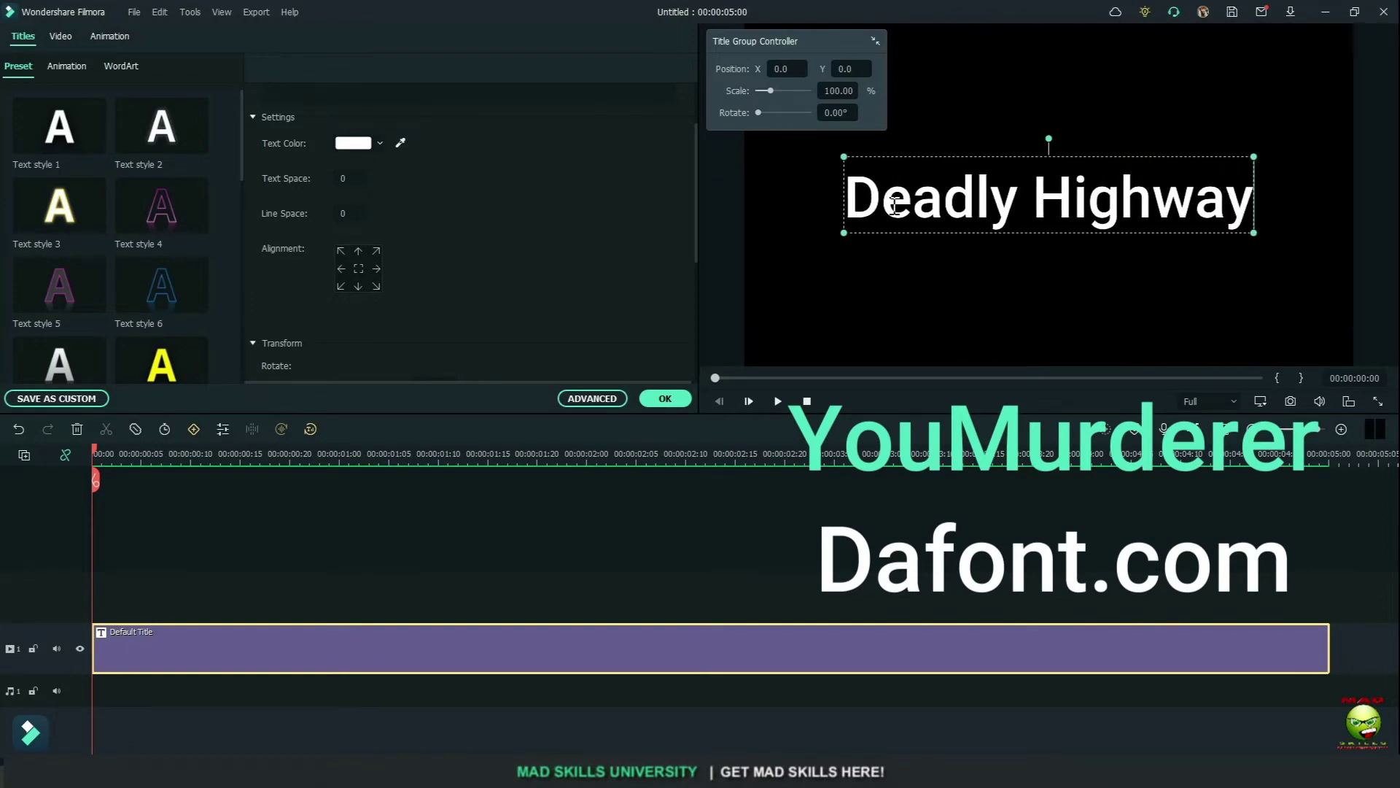
Step: In the advanced text editor, set the font to YouMurderer BB at size 86
click(624, 394)
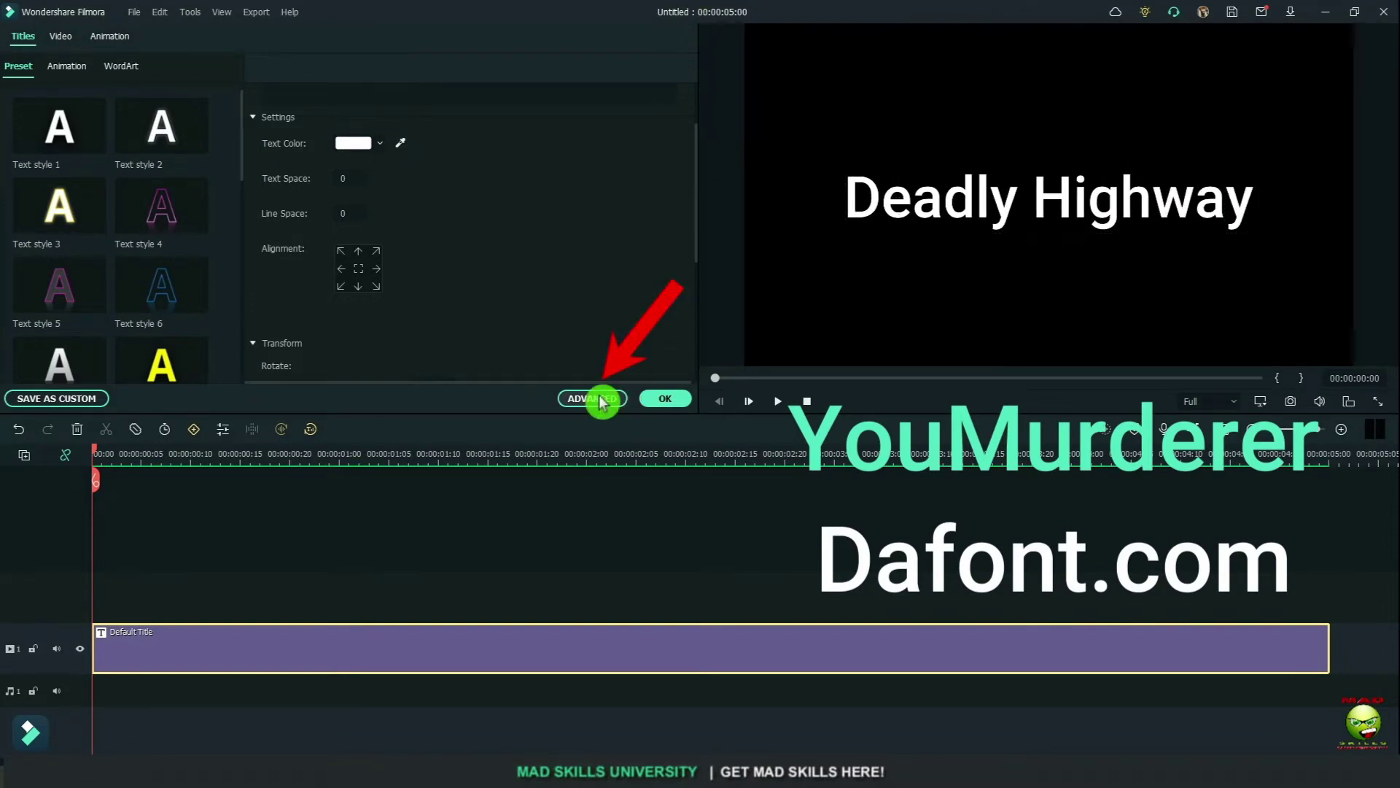
click(642, 143)
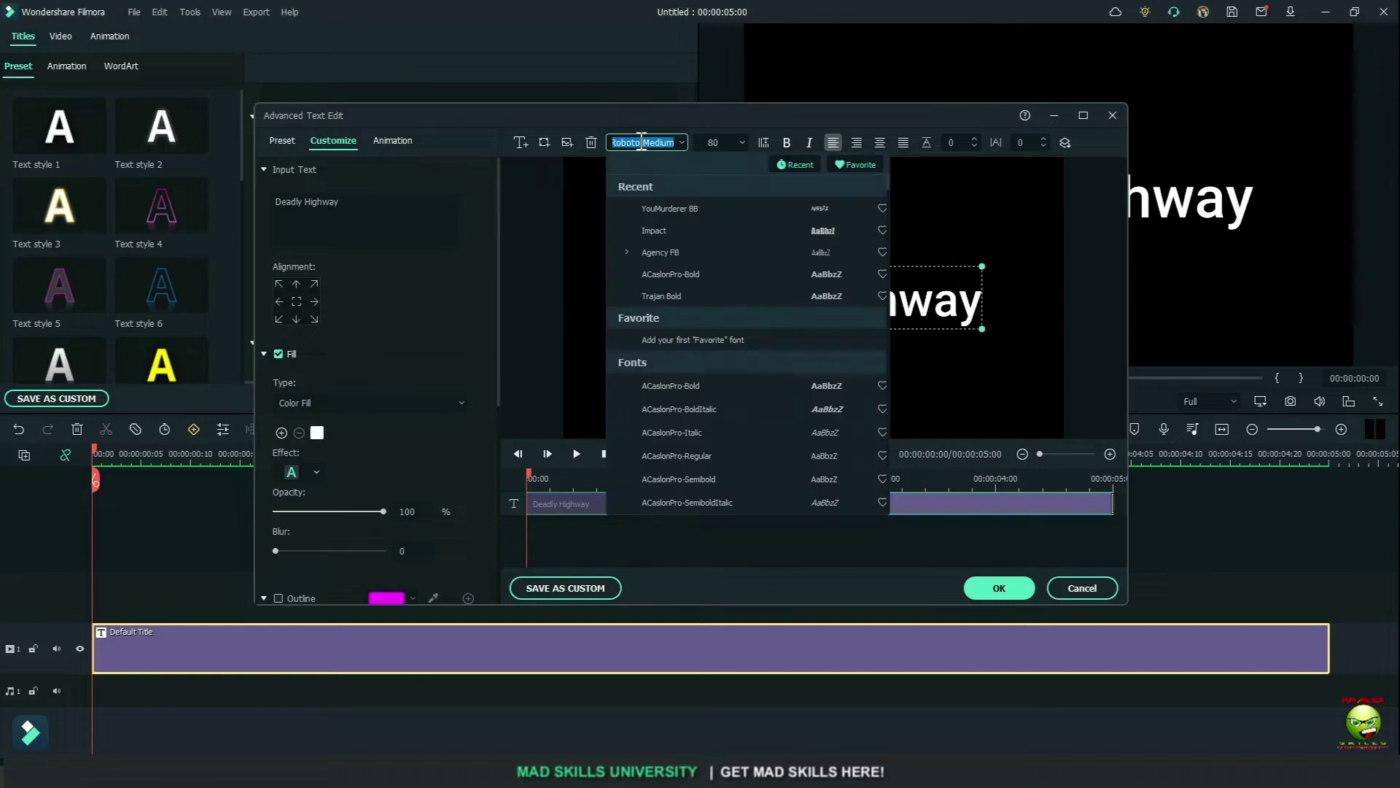
text(you)
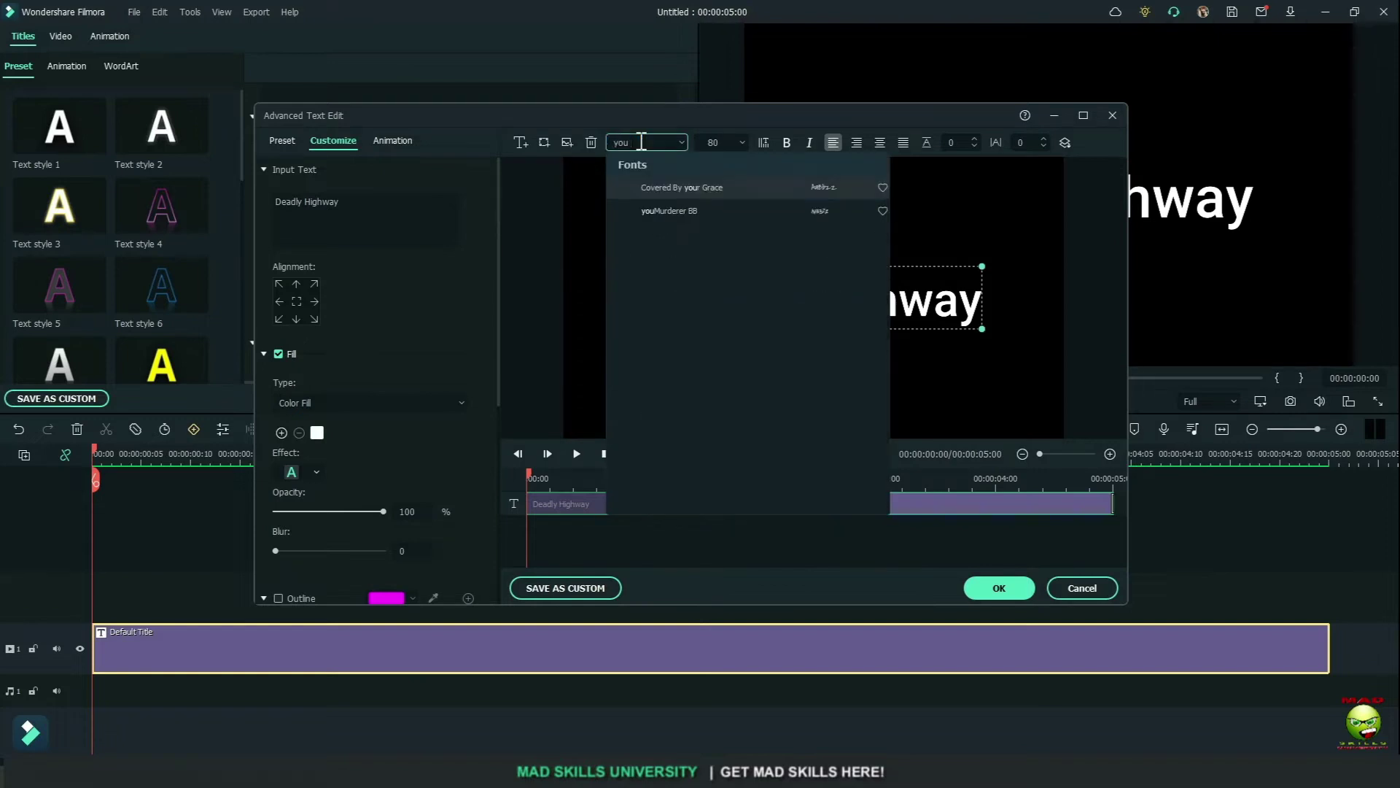
click(669, 212)
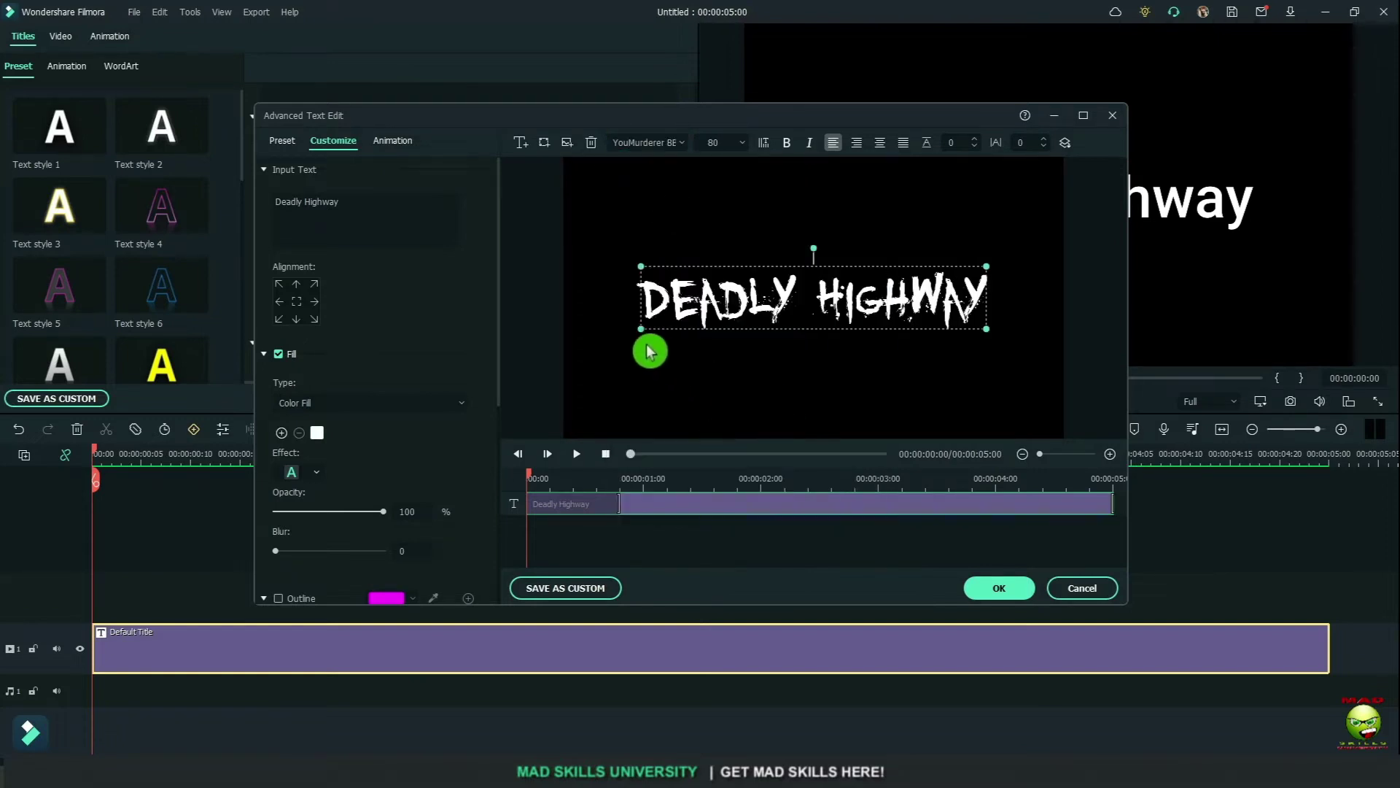
mouse_move(639, 327)
mouse_down()
mouse_move(611, 334)
mouse_move(627, 331)
mouse_up()
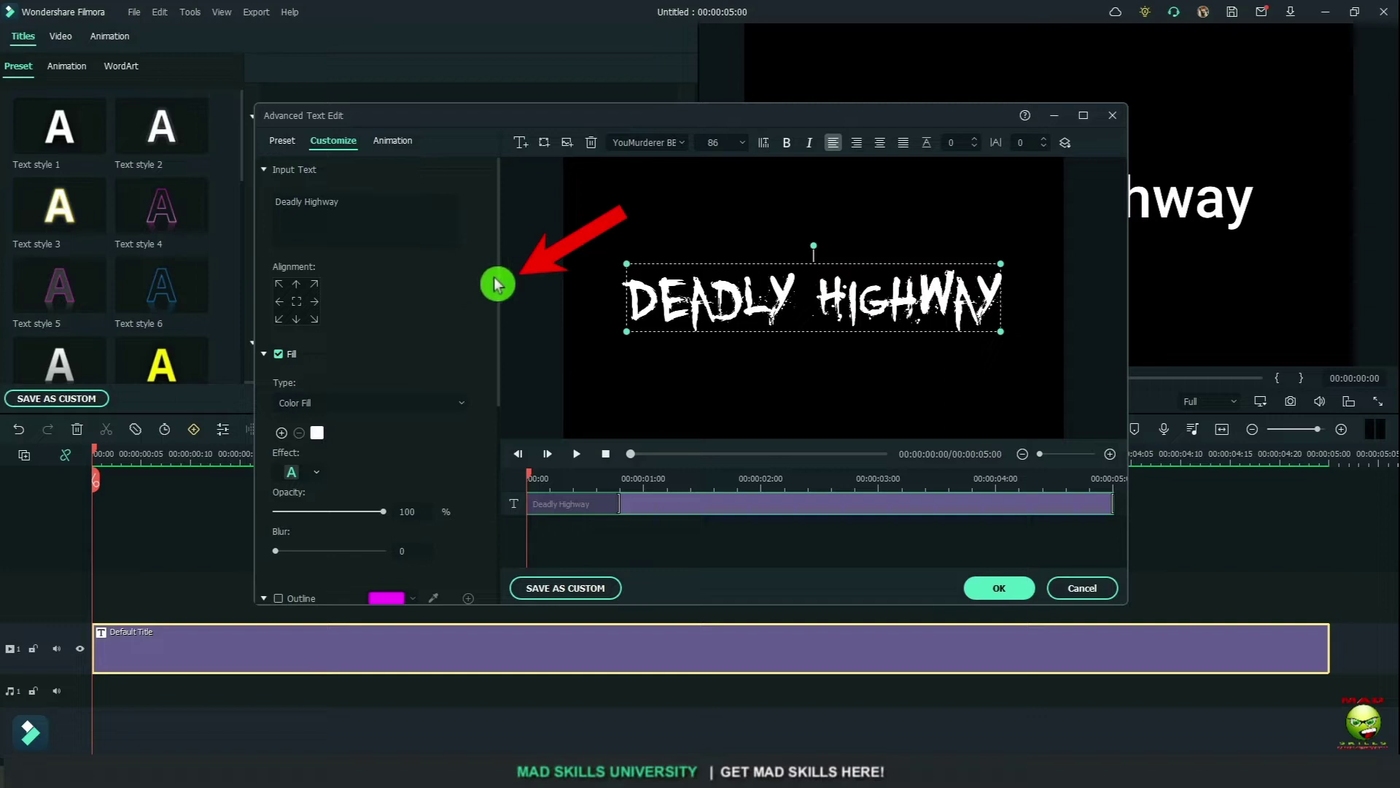
drag(501, 284, 402, 464)
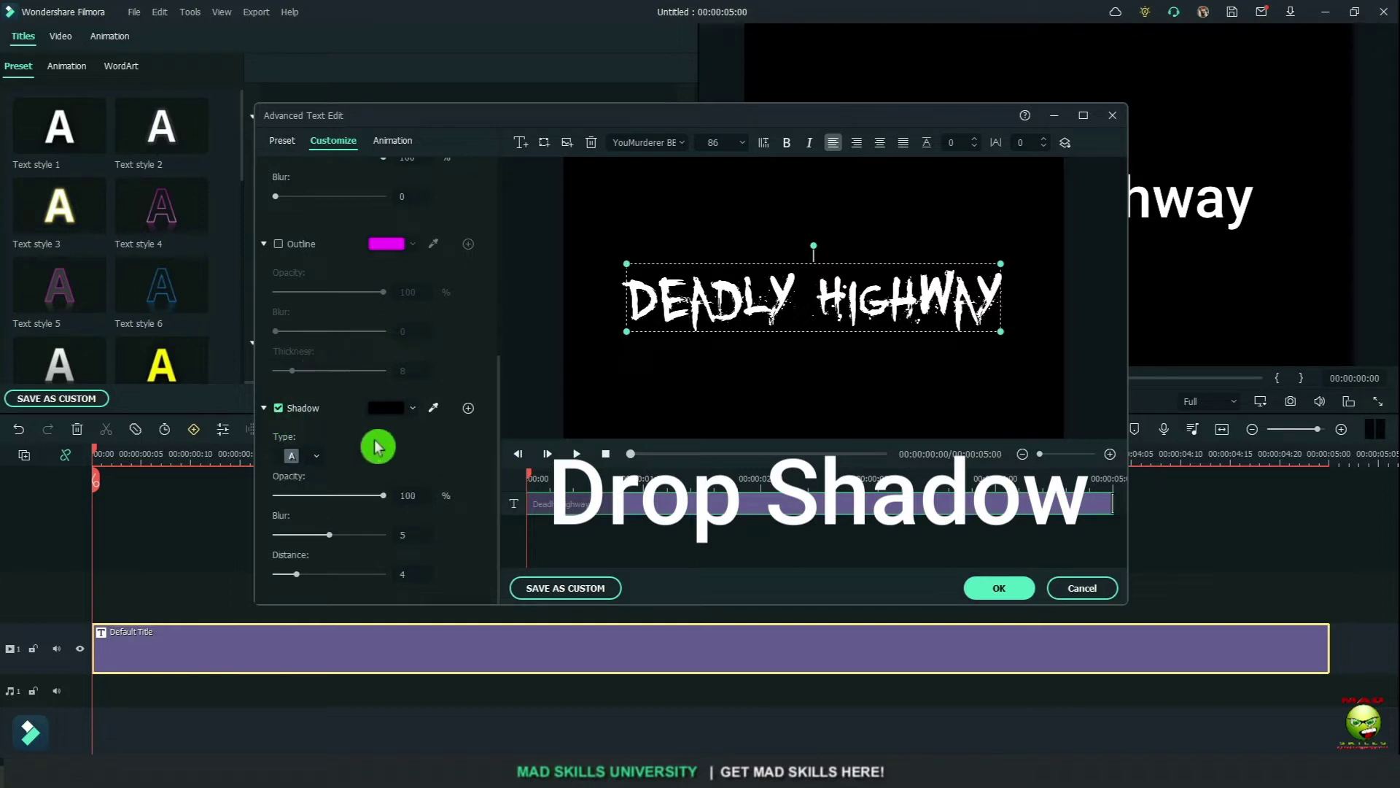
Step: Give the title a grey drop shadow at distance 7
click(416, 415)
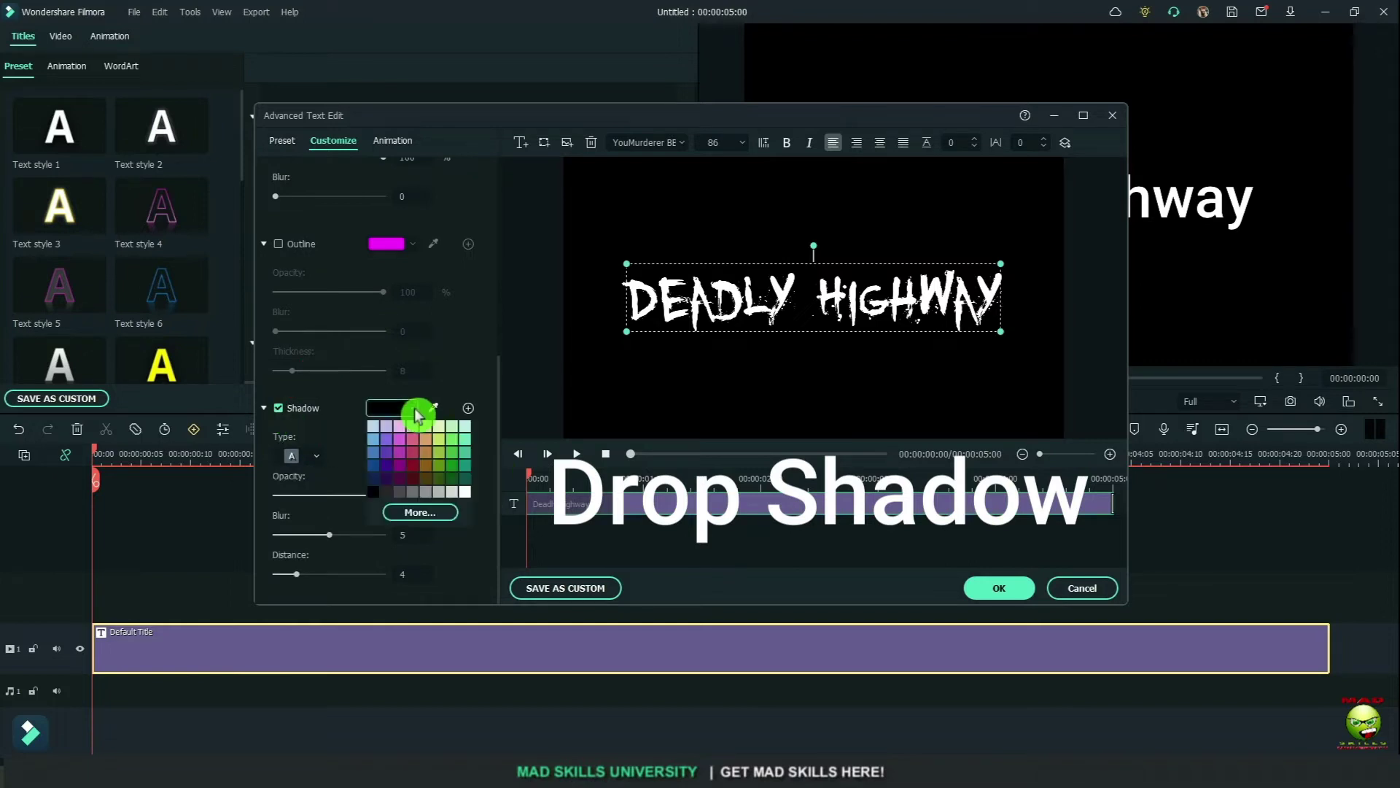
click(402, 495)
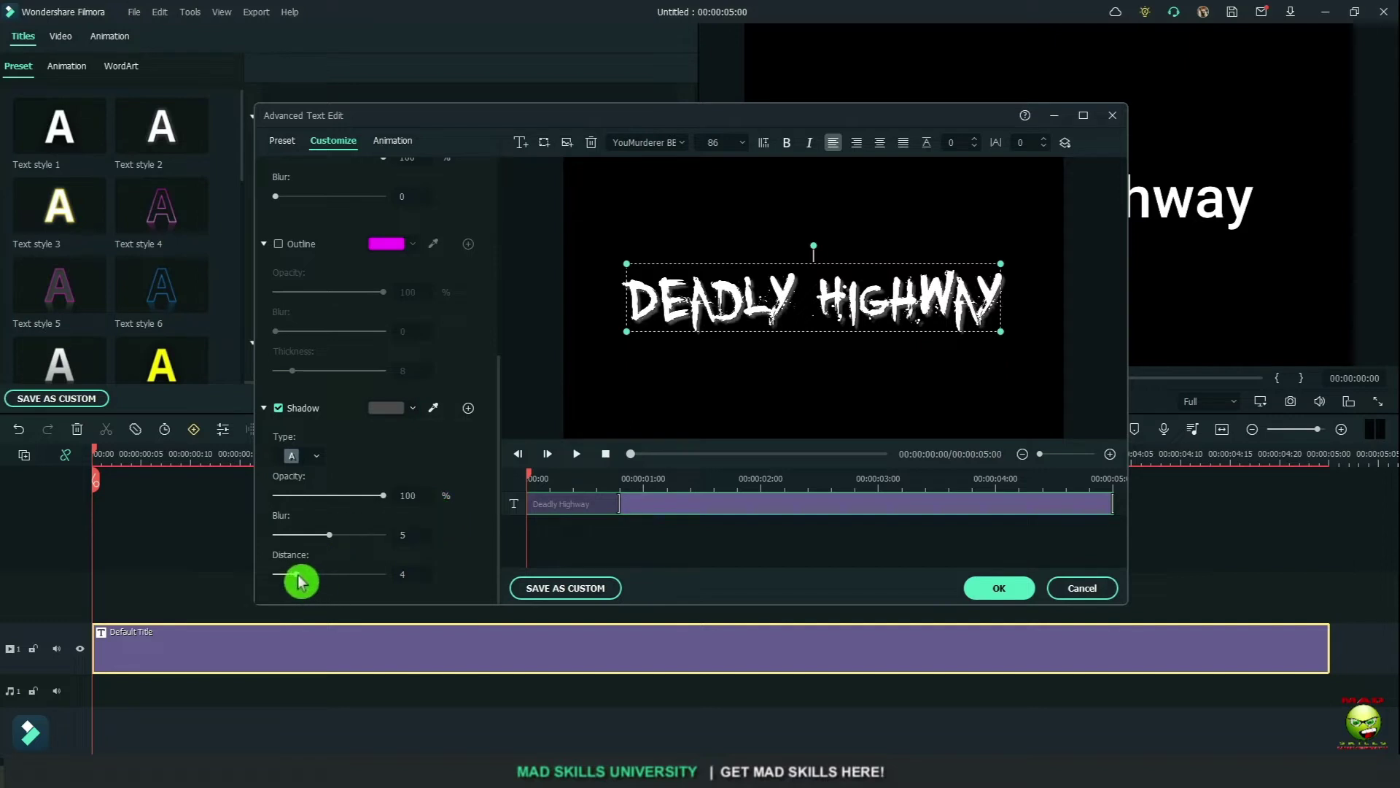
drag(298, 576, 321, 582)
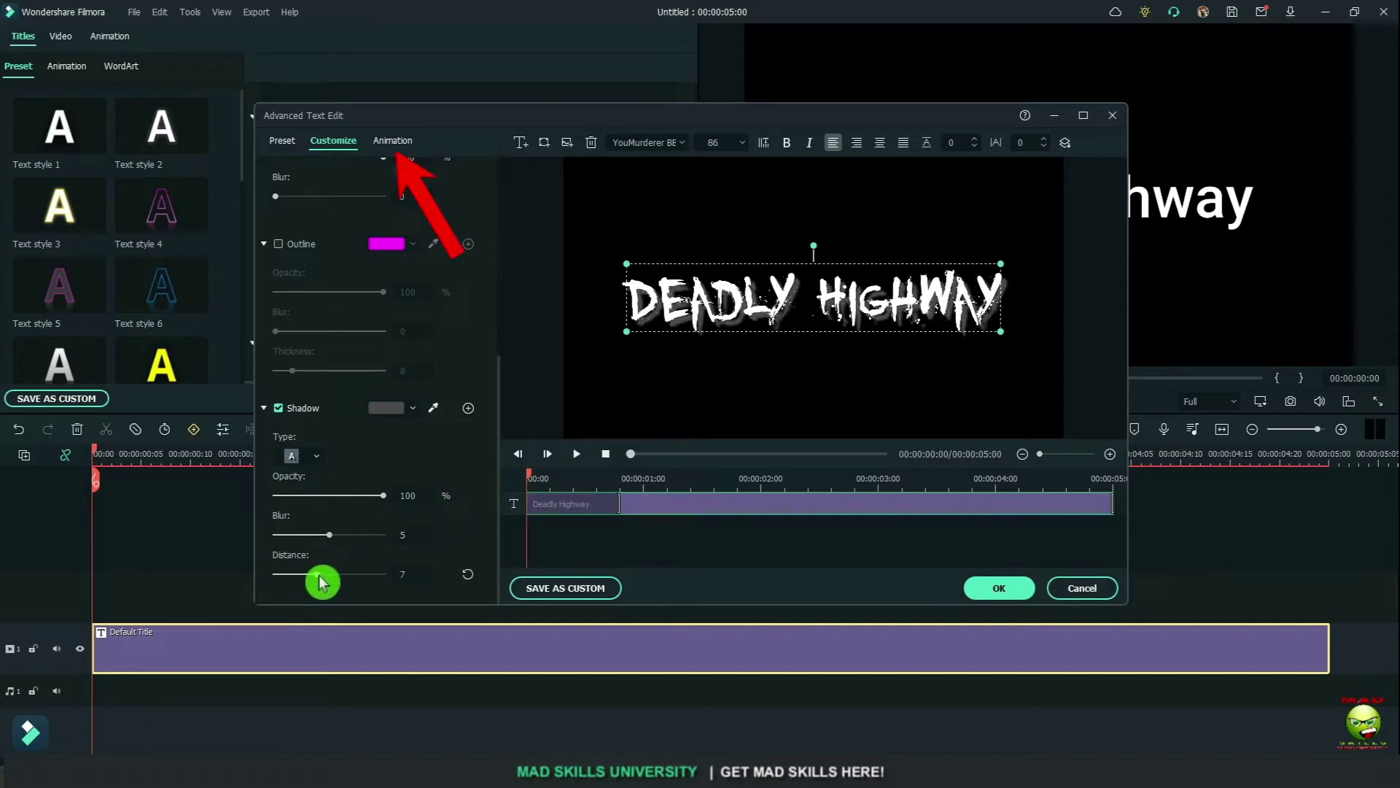
Step: Apply the Evaporate animation to the title and confirm the advanced edits
click(398, 146)
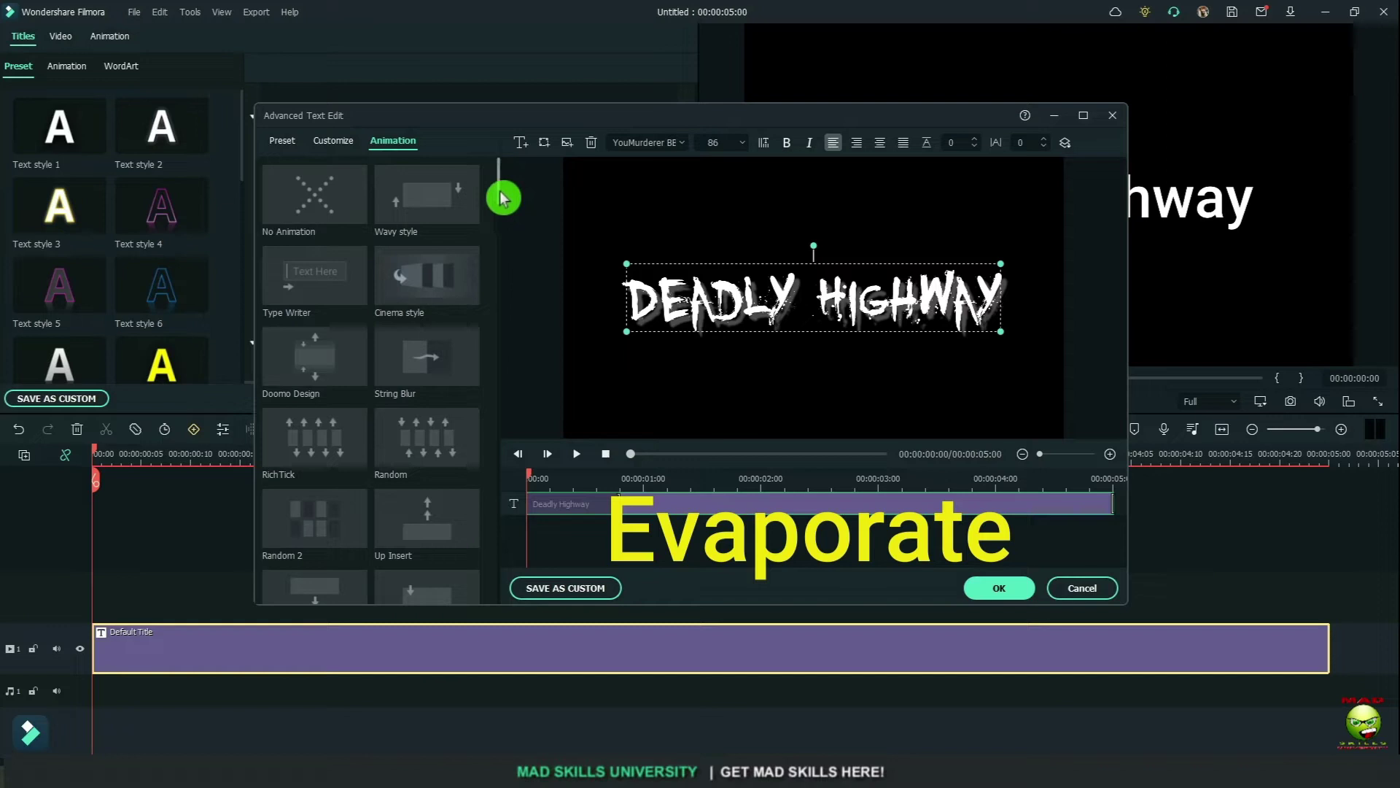
drag(502, 197, 500, 303)
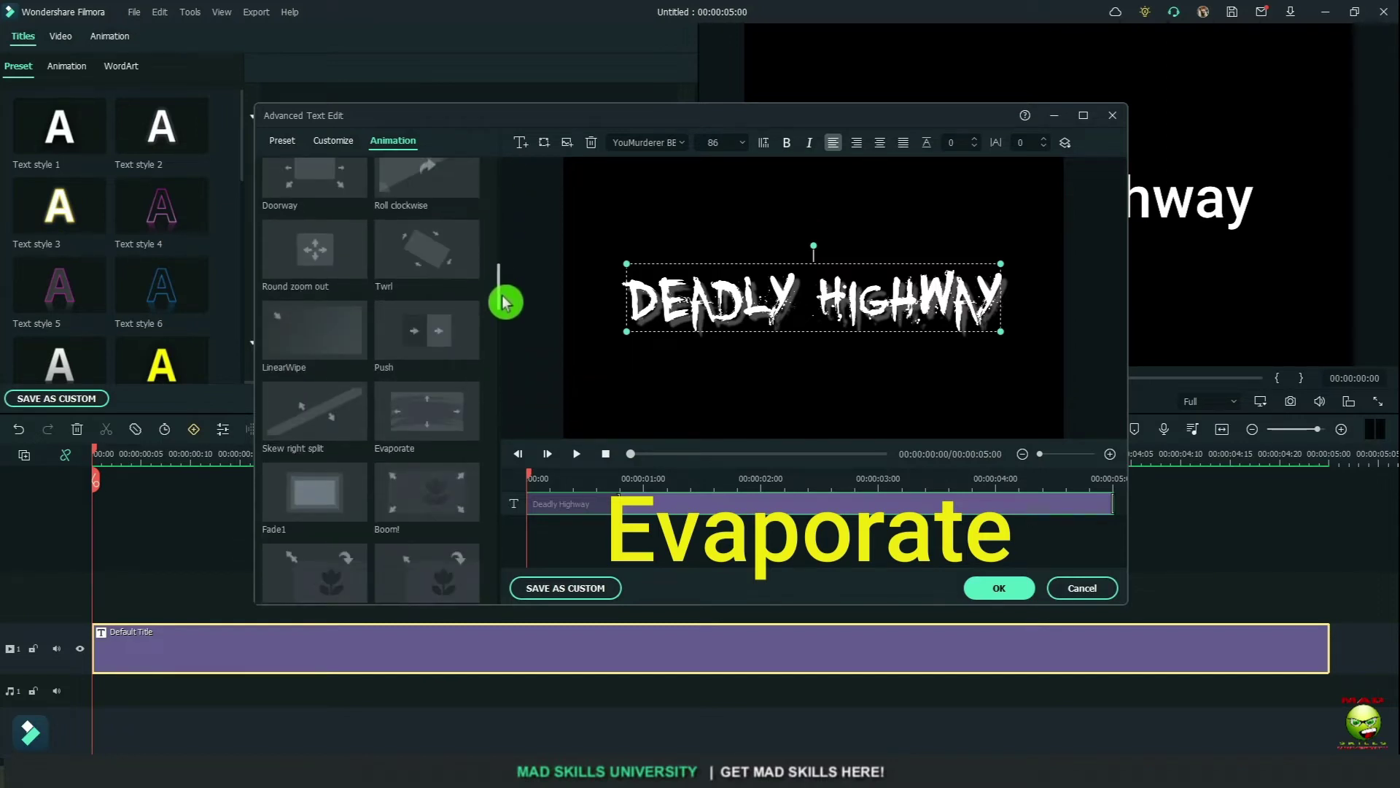
click(441, 422)
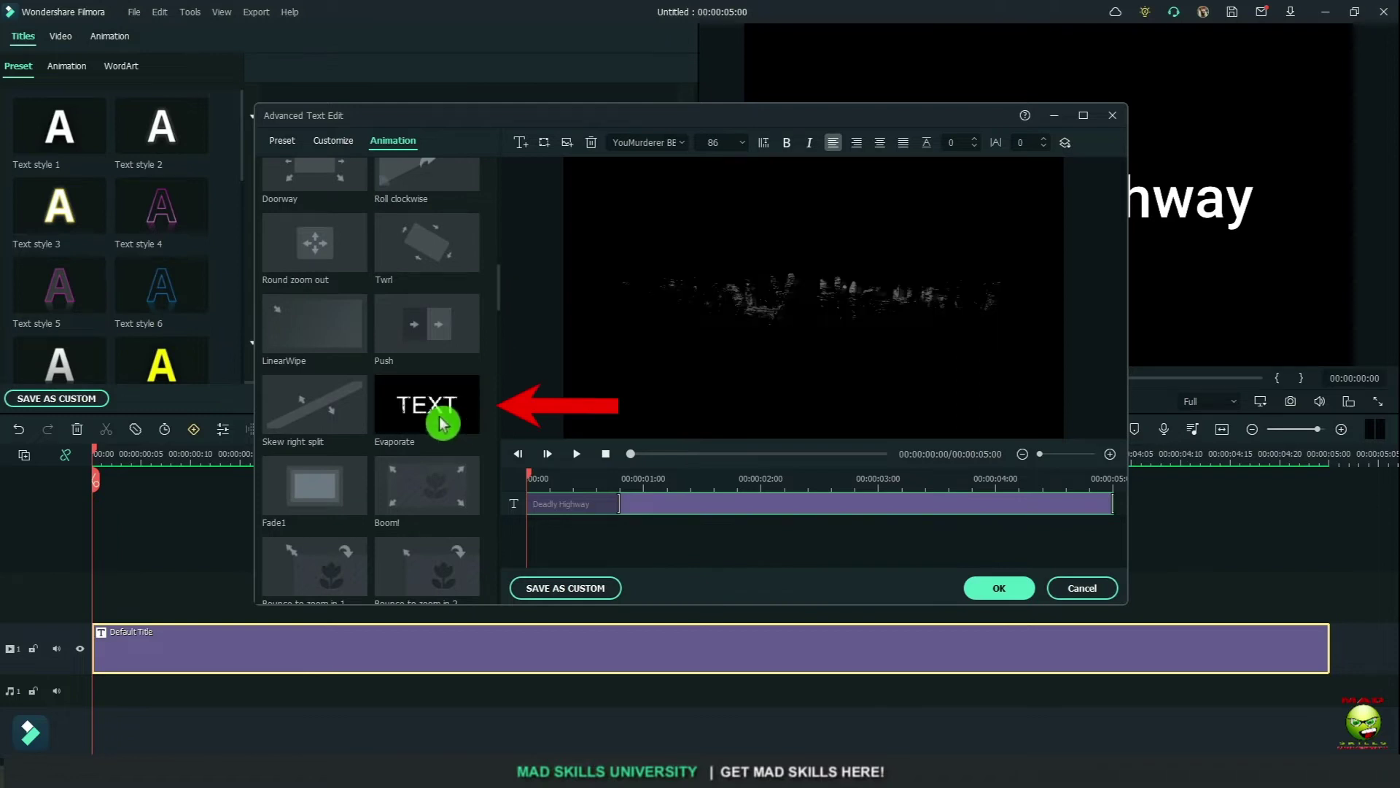
click(1005, 590)
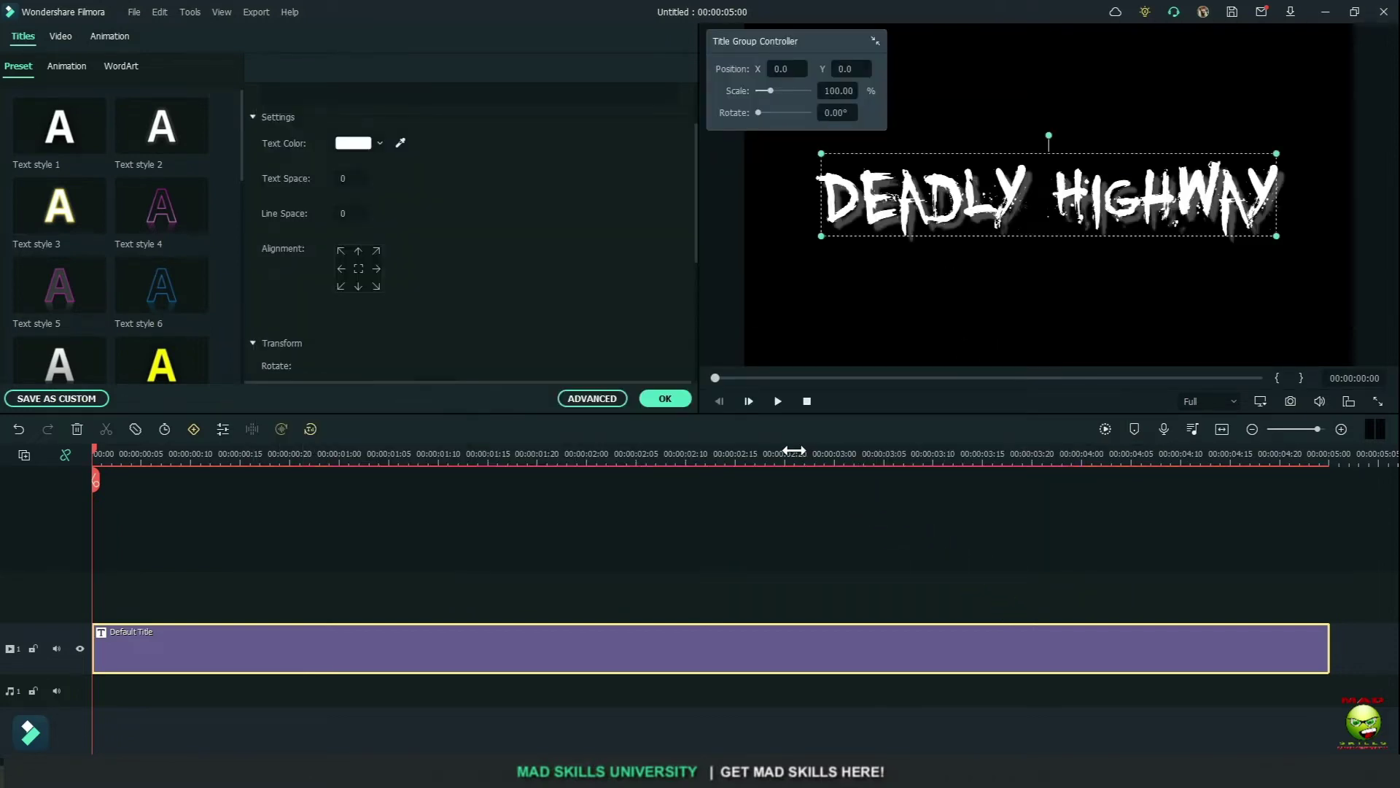
Step: Add the red Gradient 7 from the media library on the track above the title
click(665, 399)
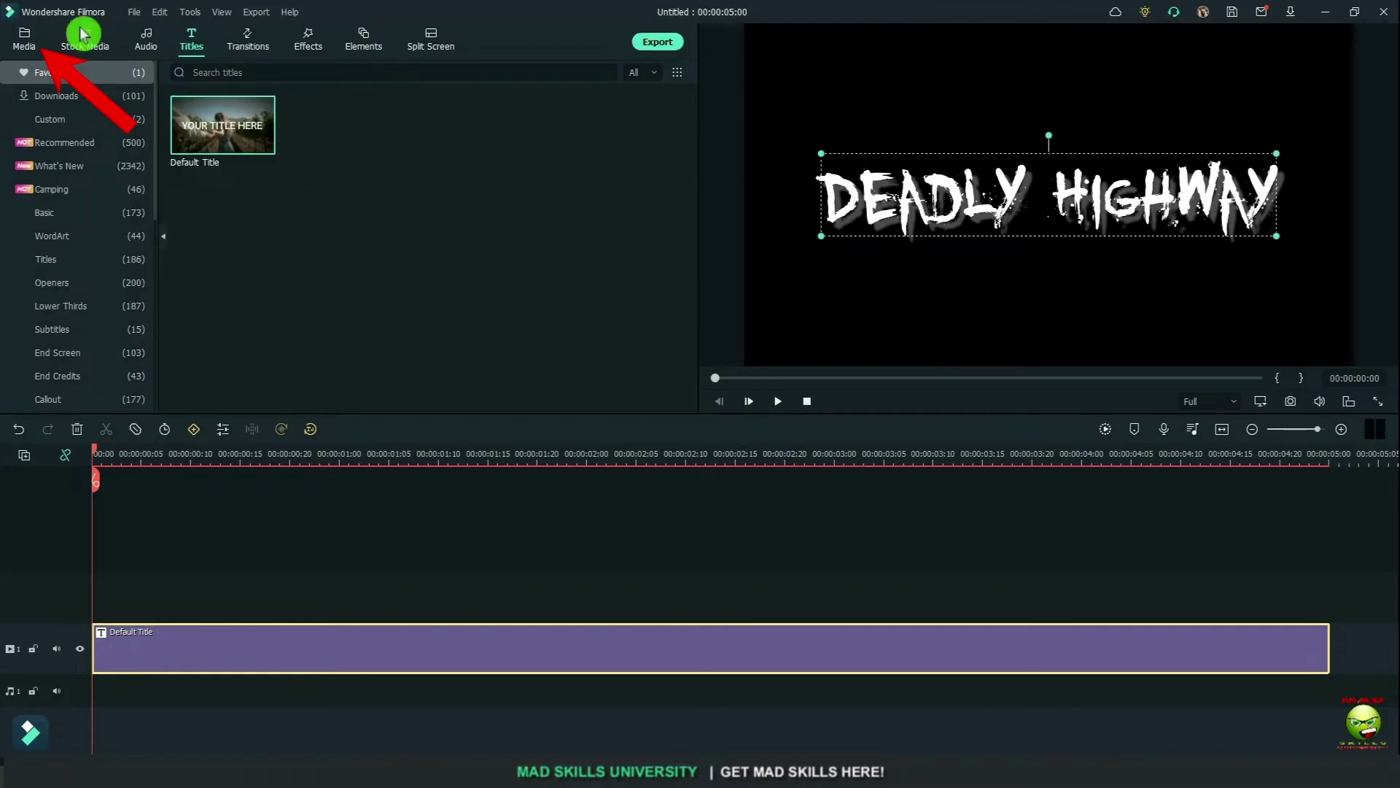
click(24, 38)
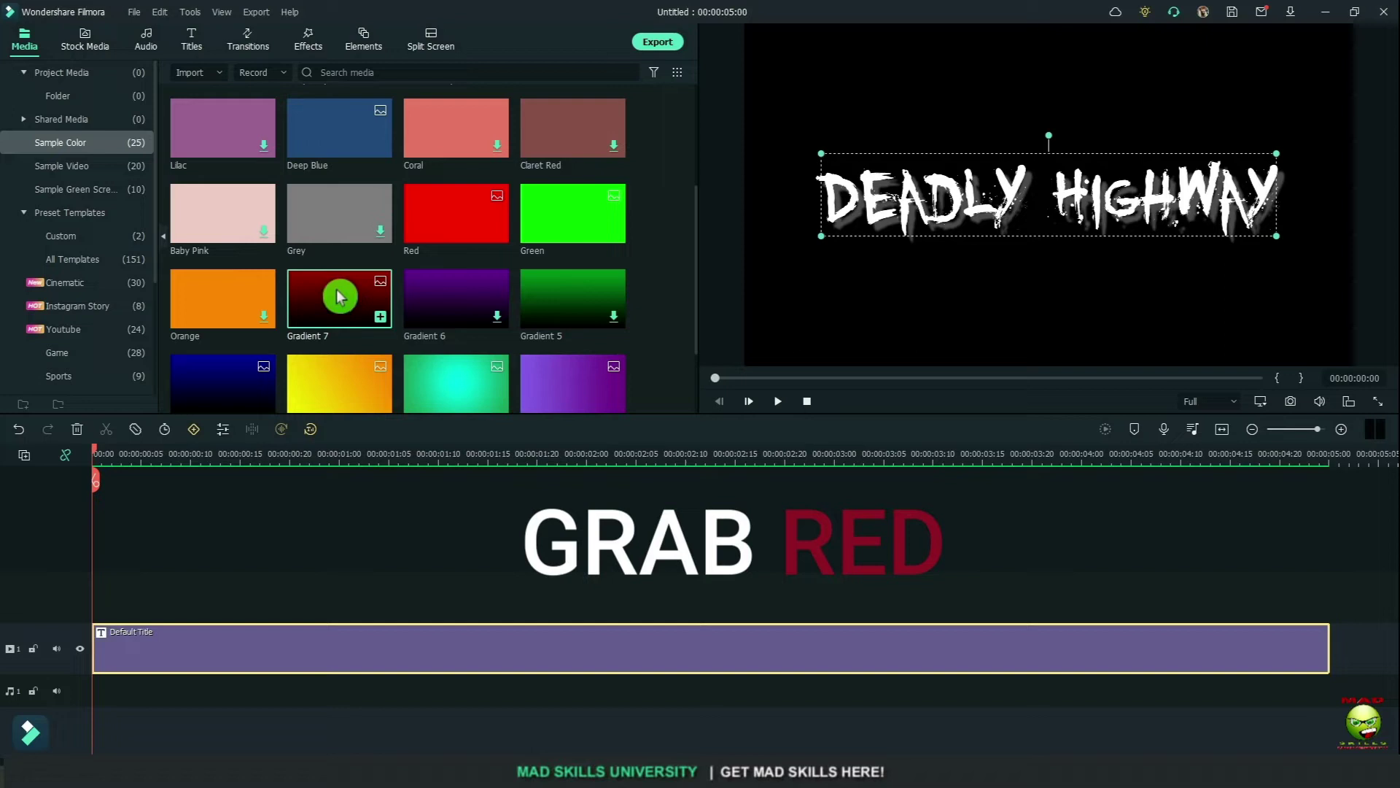
drag(337, 295, 92, 511)
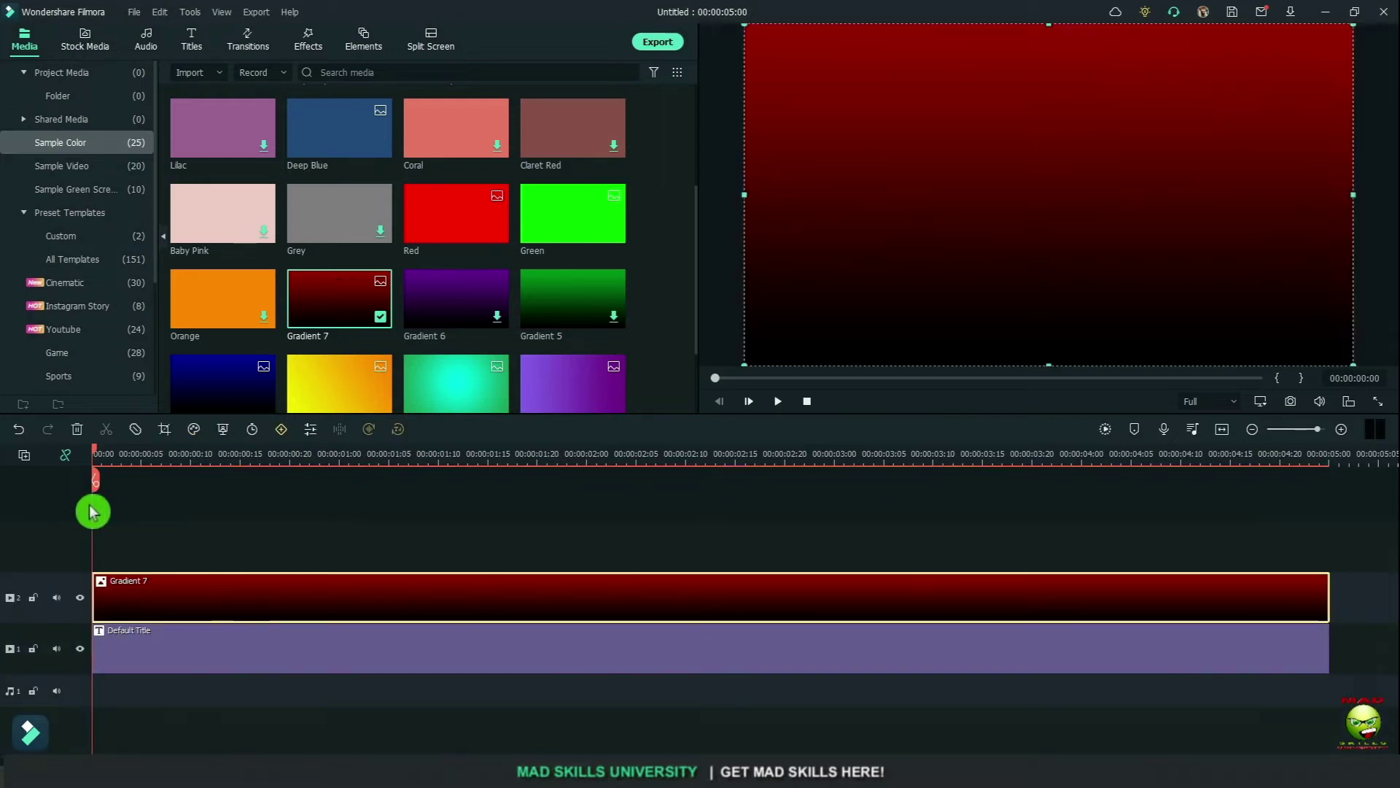
drag(95, 598, 773, 632)
Step: Set the Gradient 7 clip to Multiply blending and extend it to start around 1:20
double_click(895, 602)
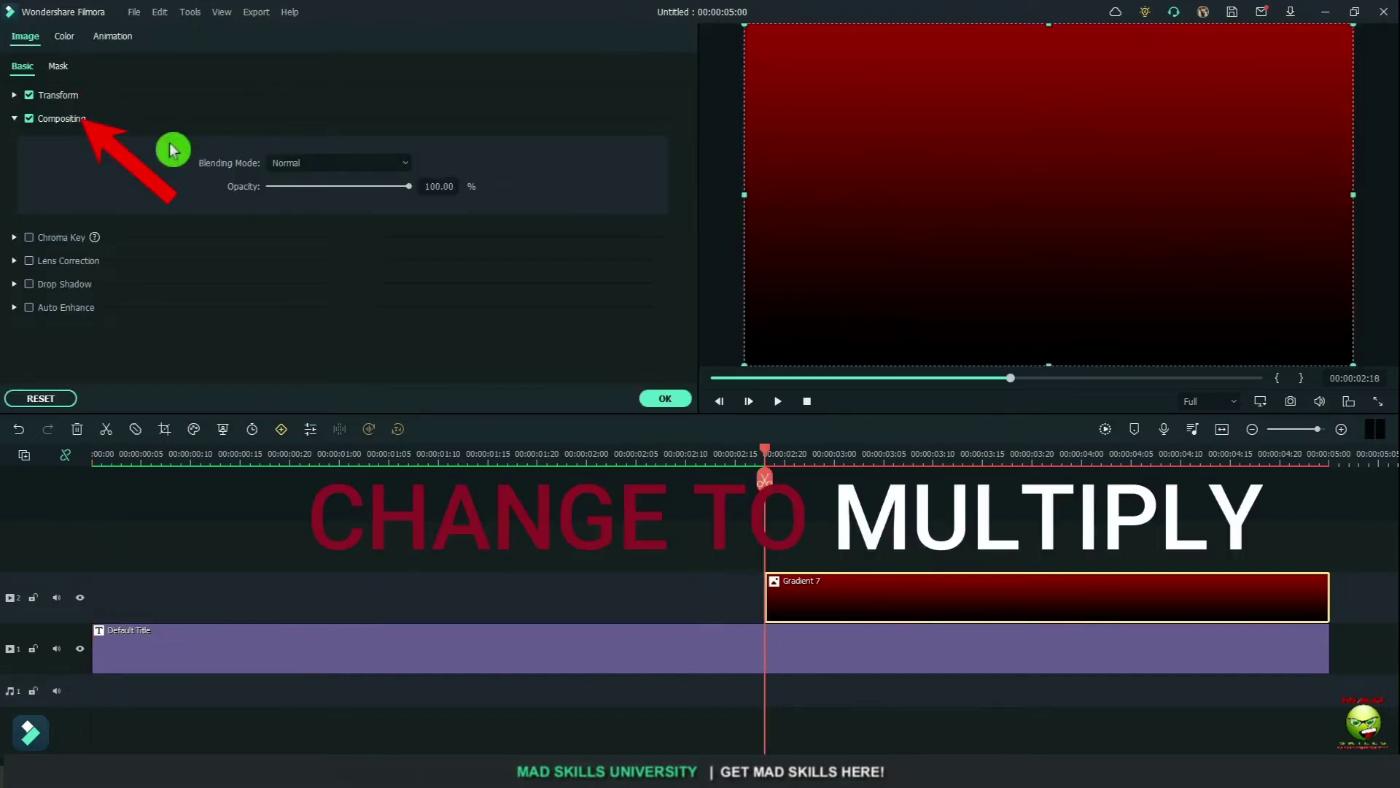
click(343, 167)
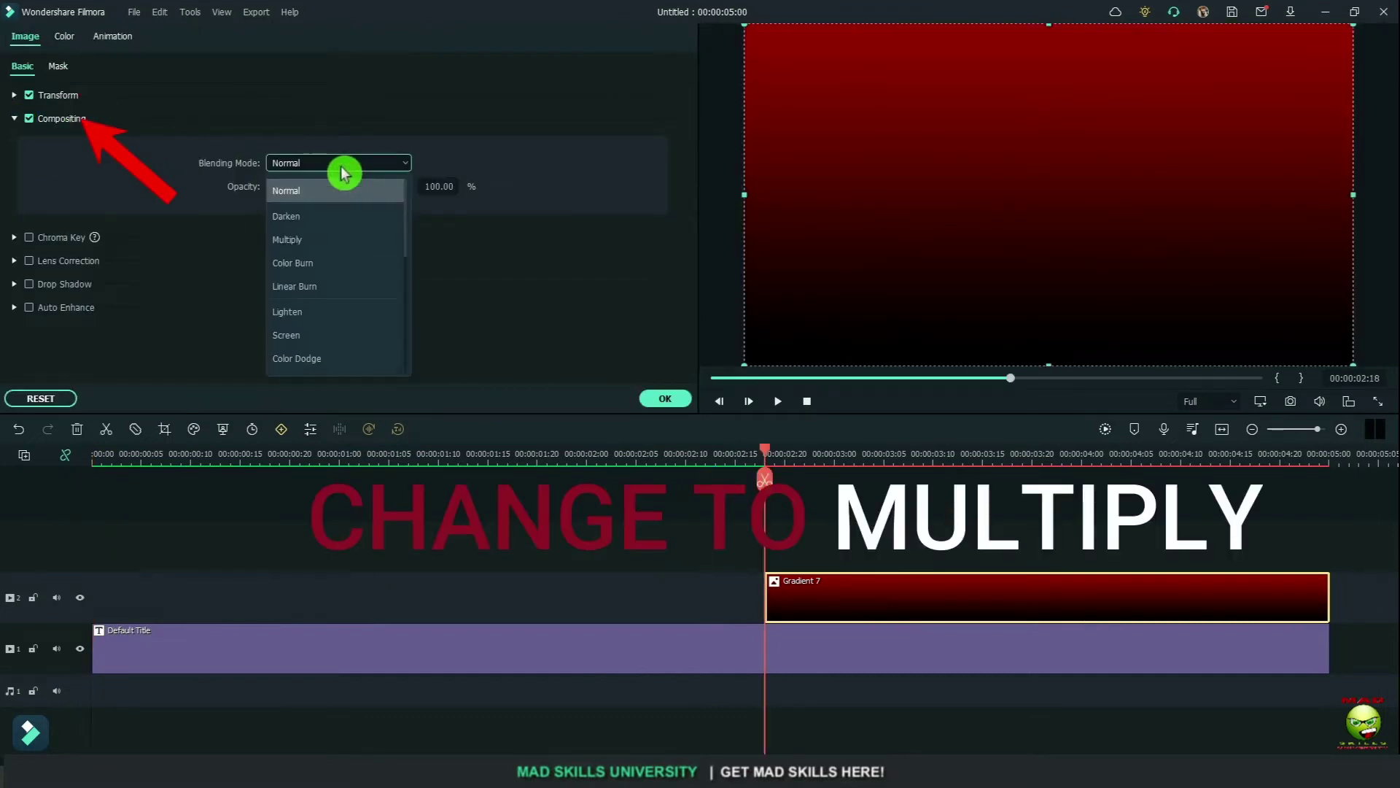
click(330, 241)
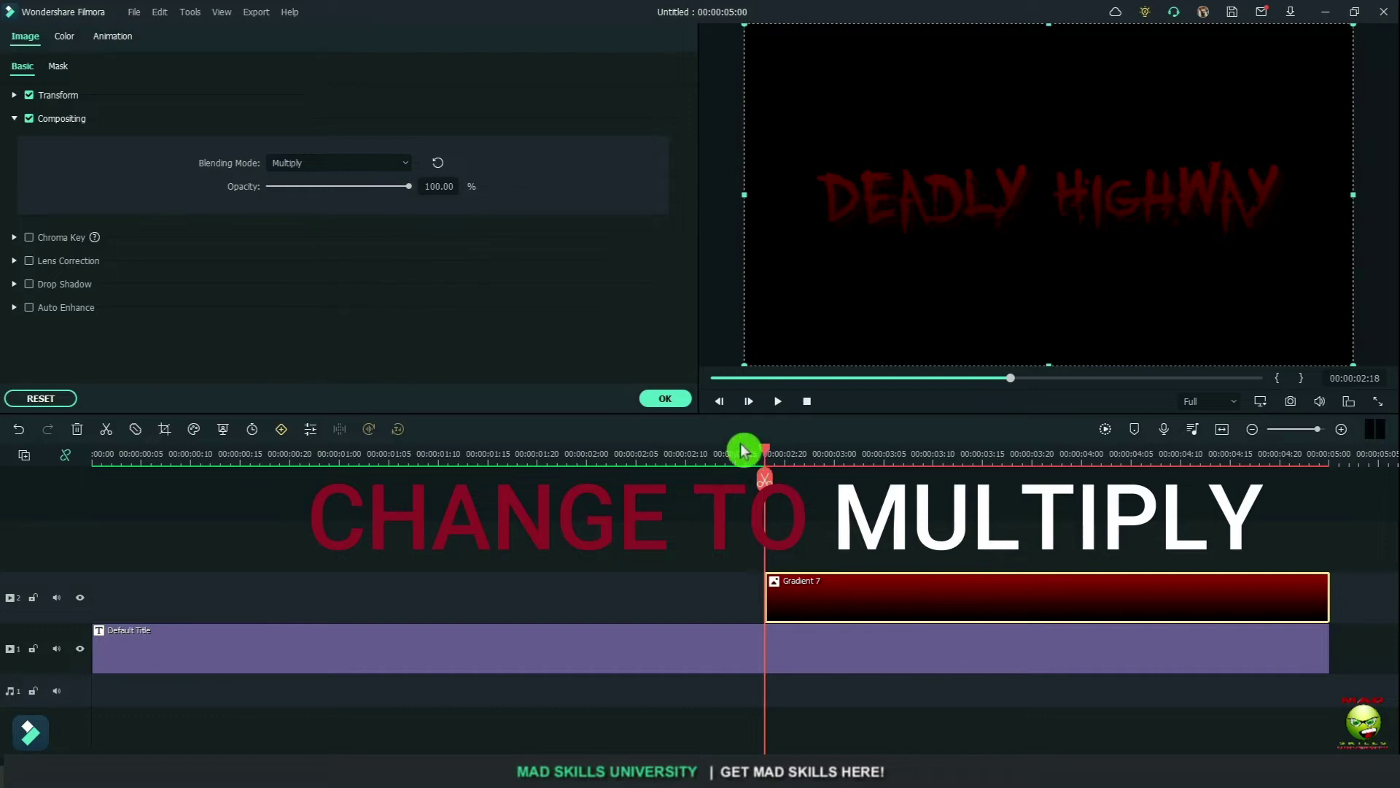
drag(766, 459, 93, 458)
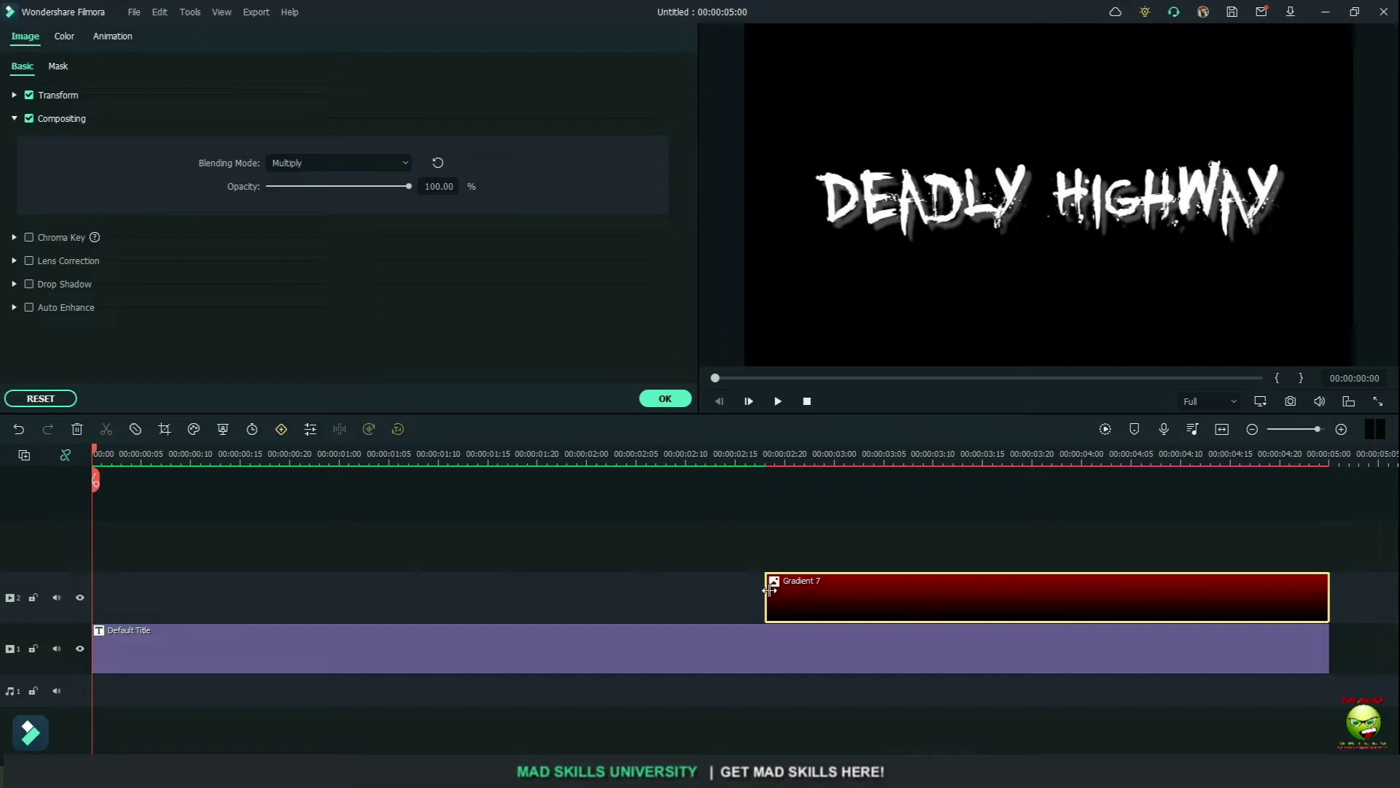
drag(770, 589, 527, 583)
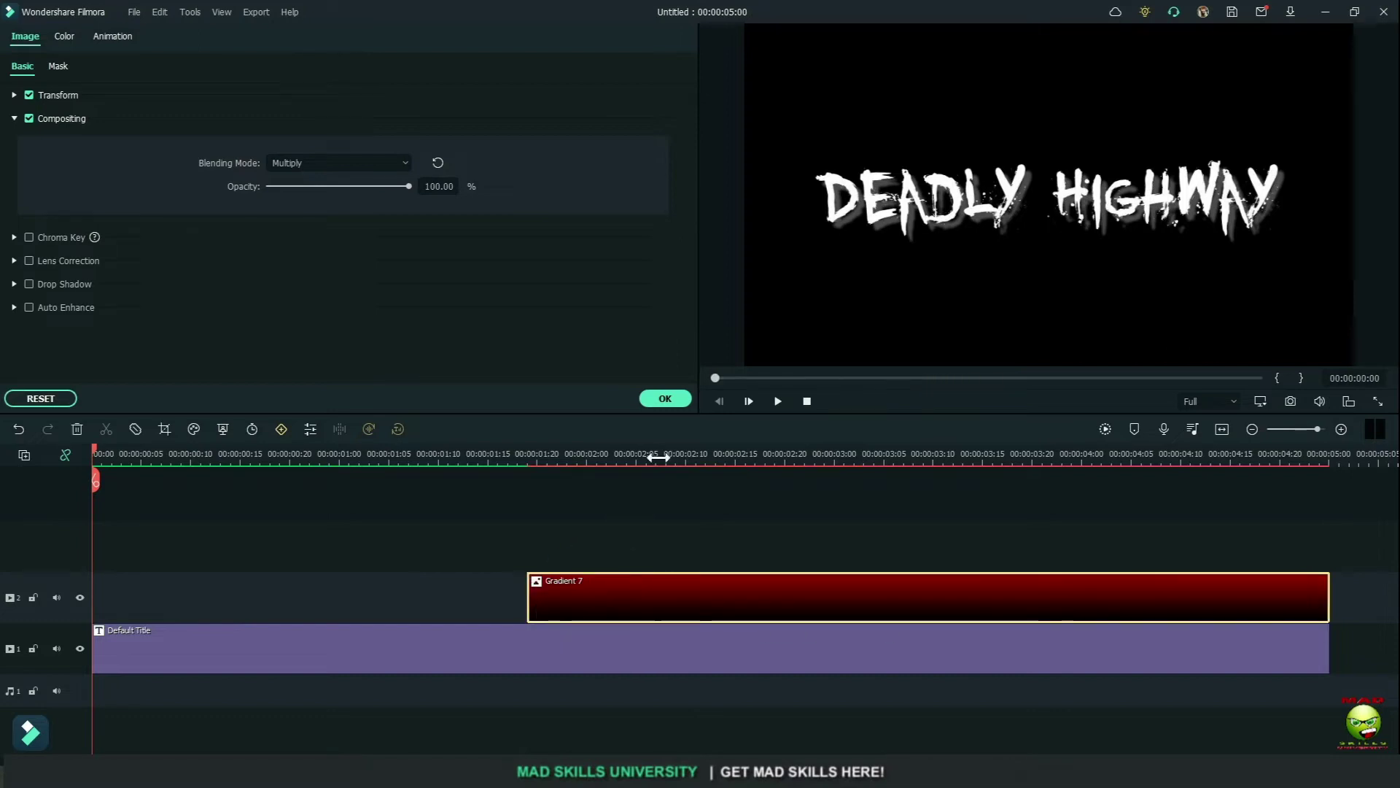
click(661, 402)
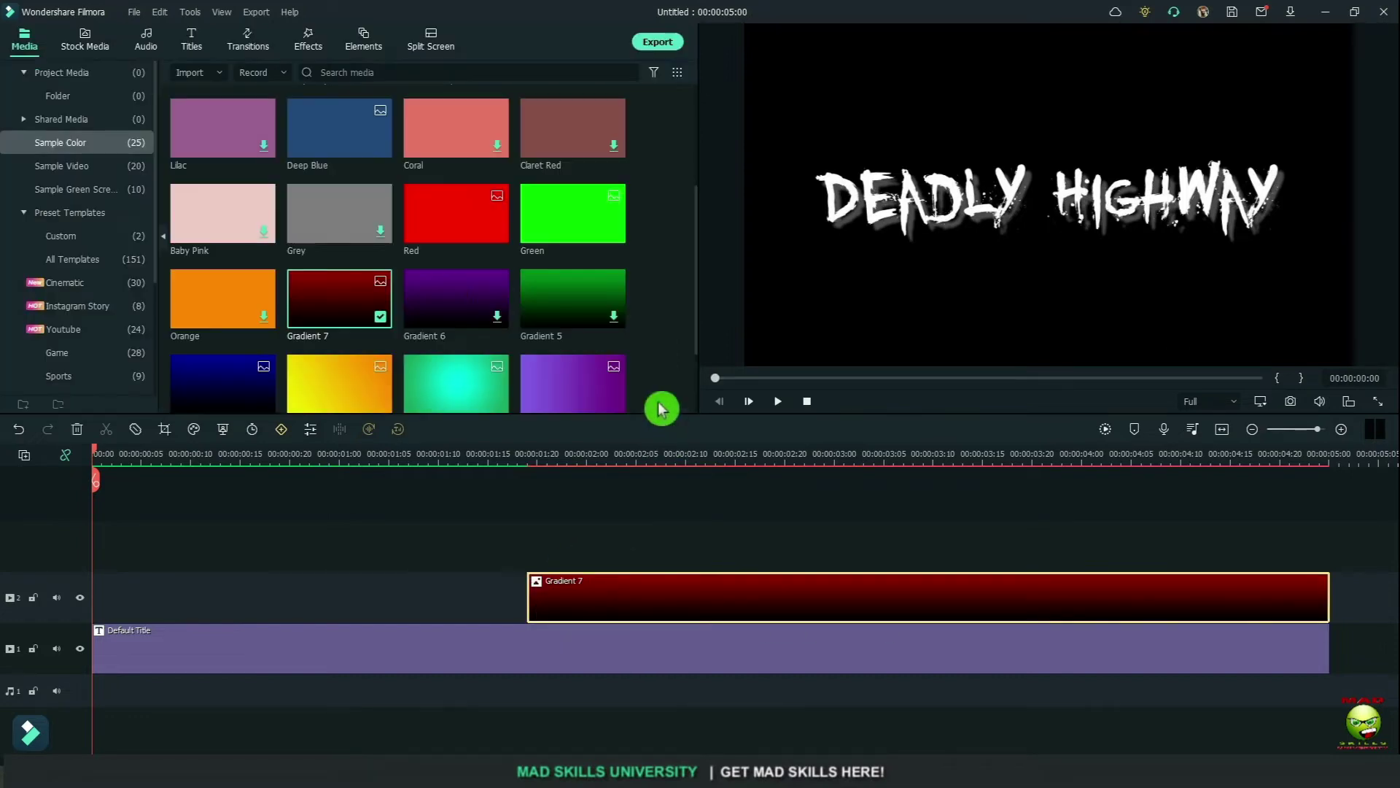
Step: Fade the gradient in with a shortened Dissolve transition
click(253, 36)
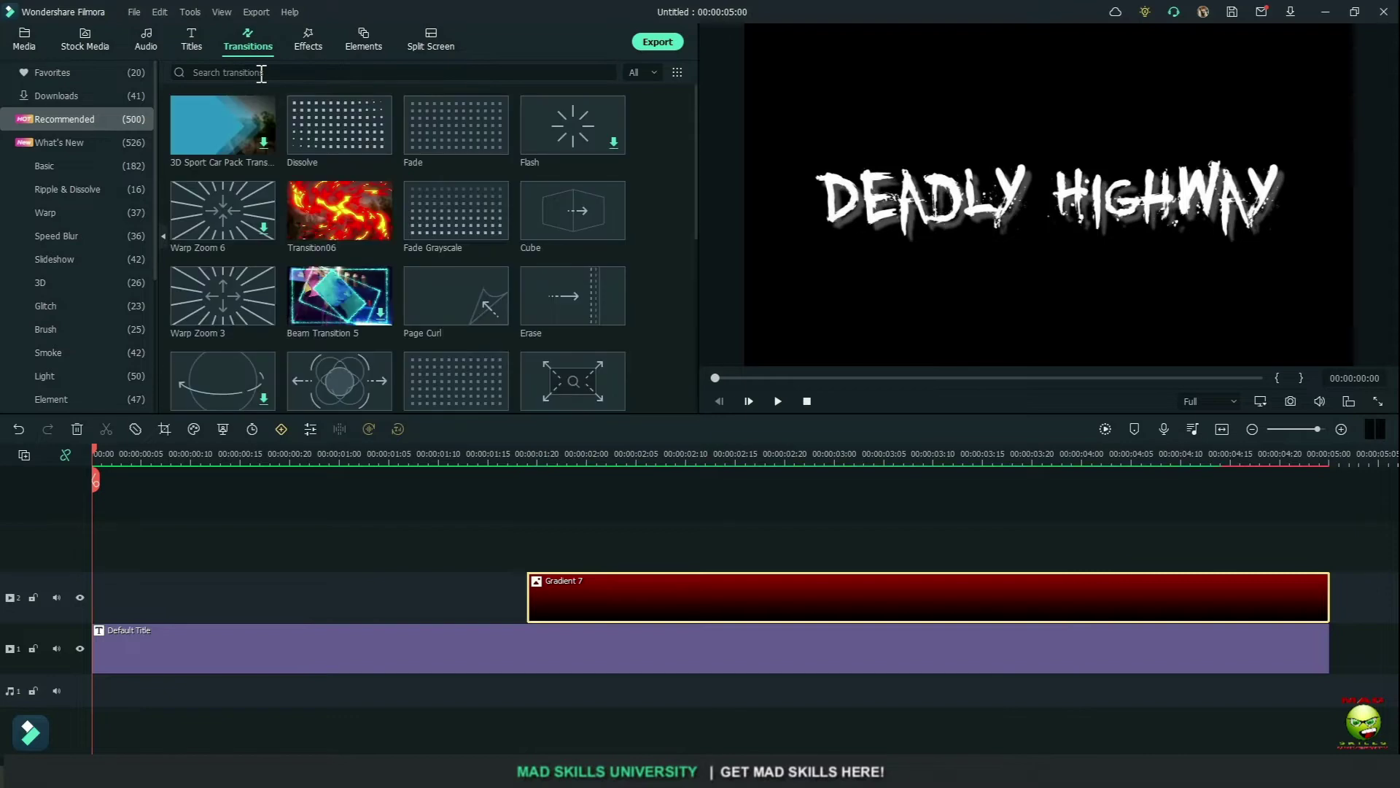
drag(336, 132, 914, 617)
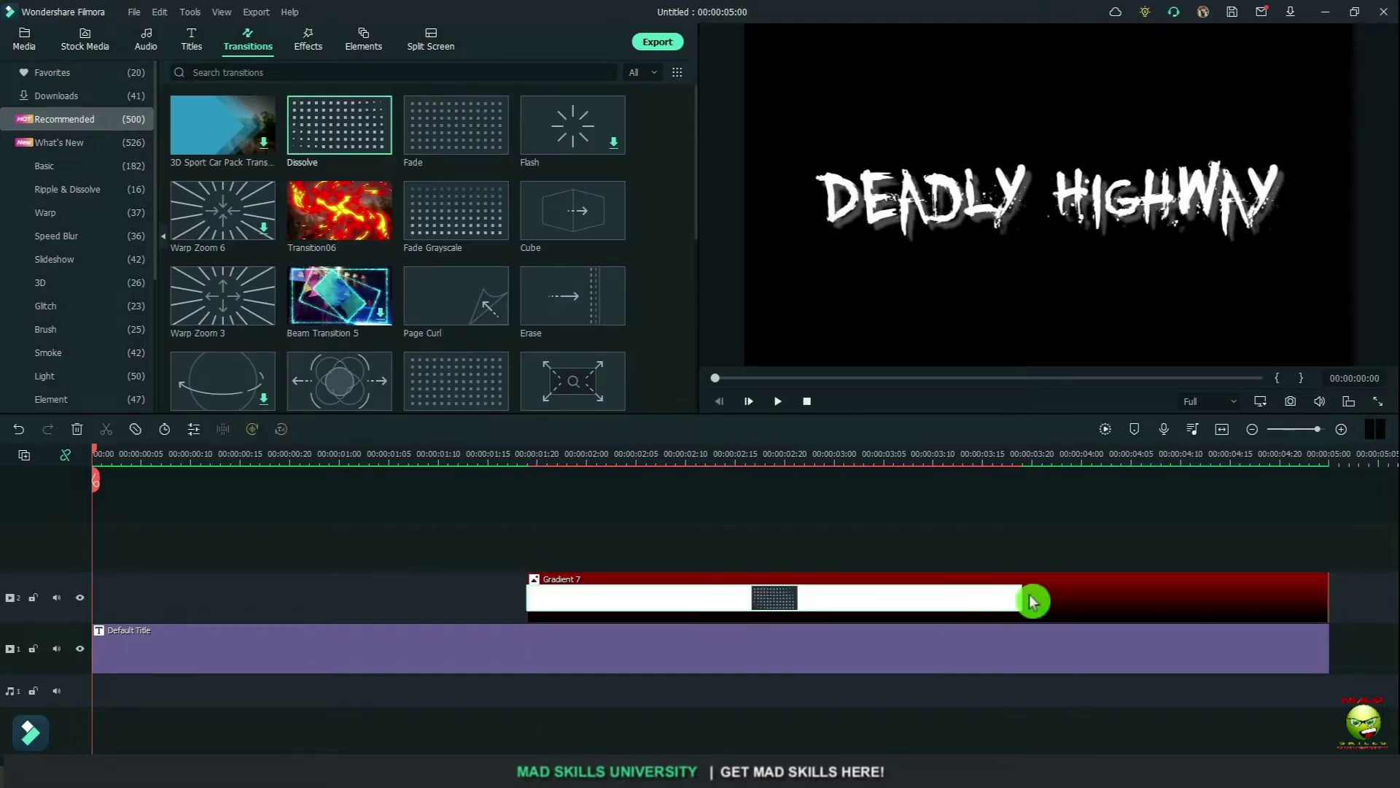
drag(1017, 594, 650, 605)
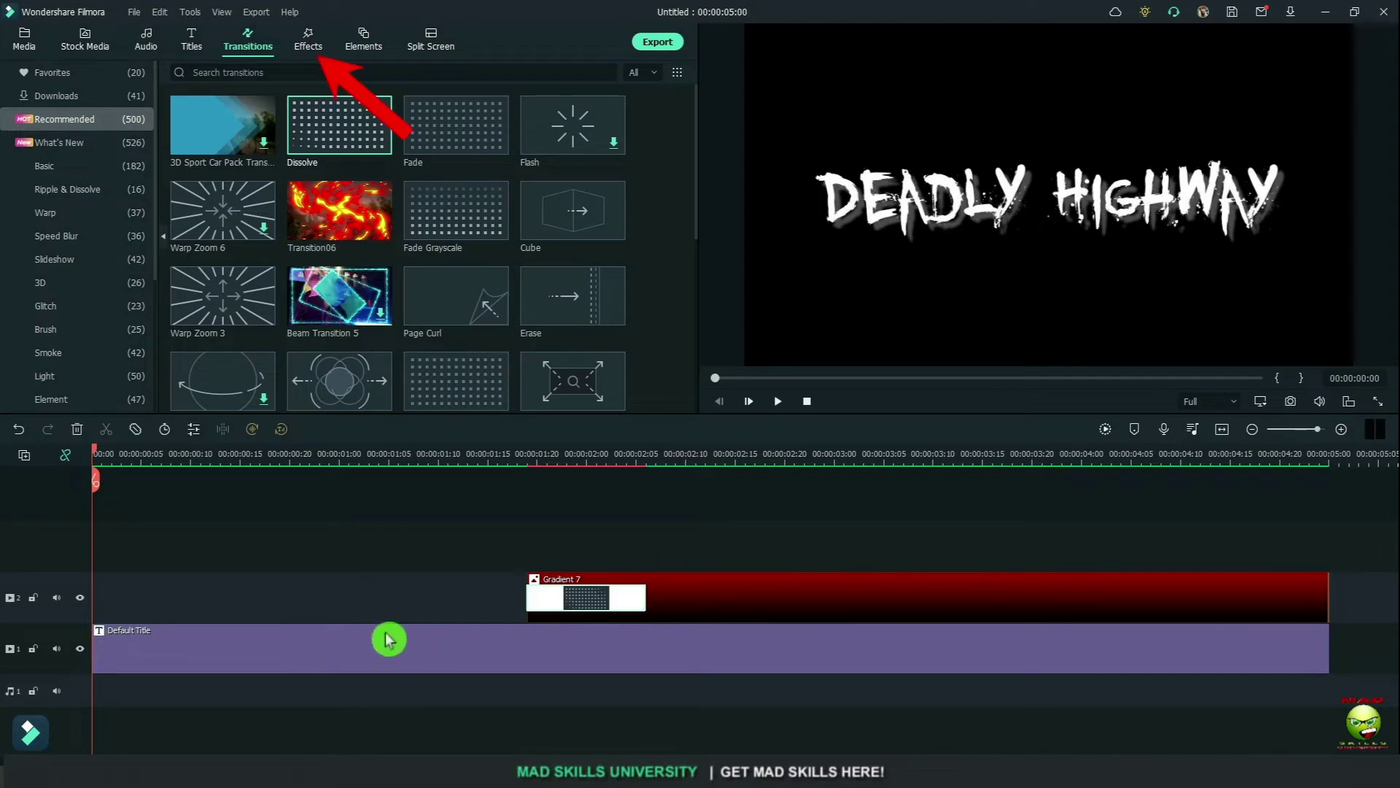
Step: Add Chaos 1 on a new track over the title and lower Position X to 0.09
click(306, 45)
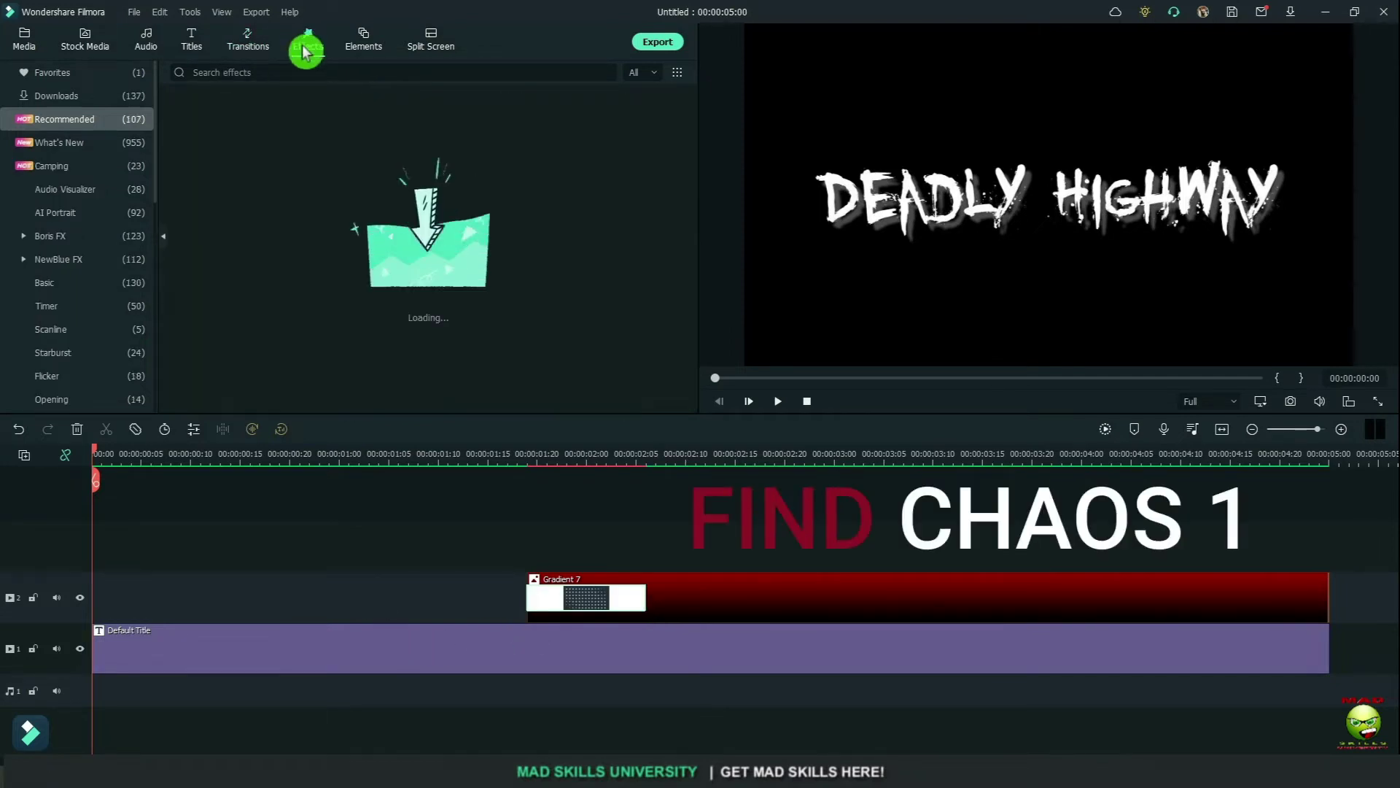
text(chaos)
key(Return)
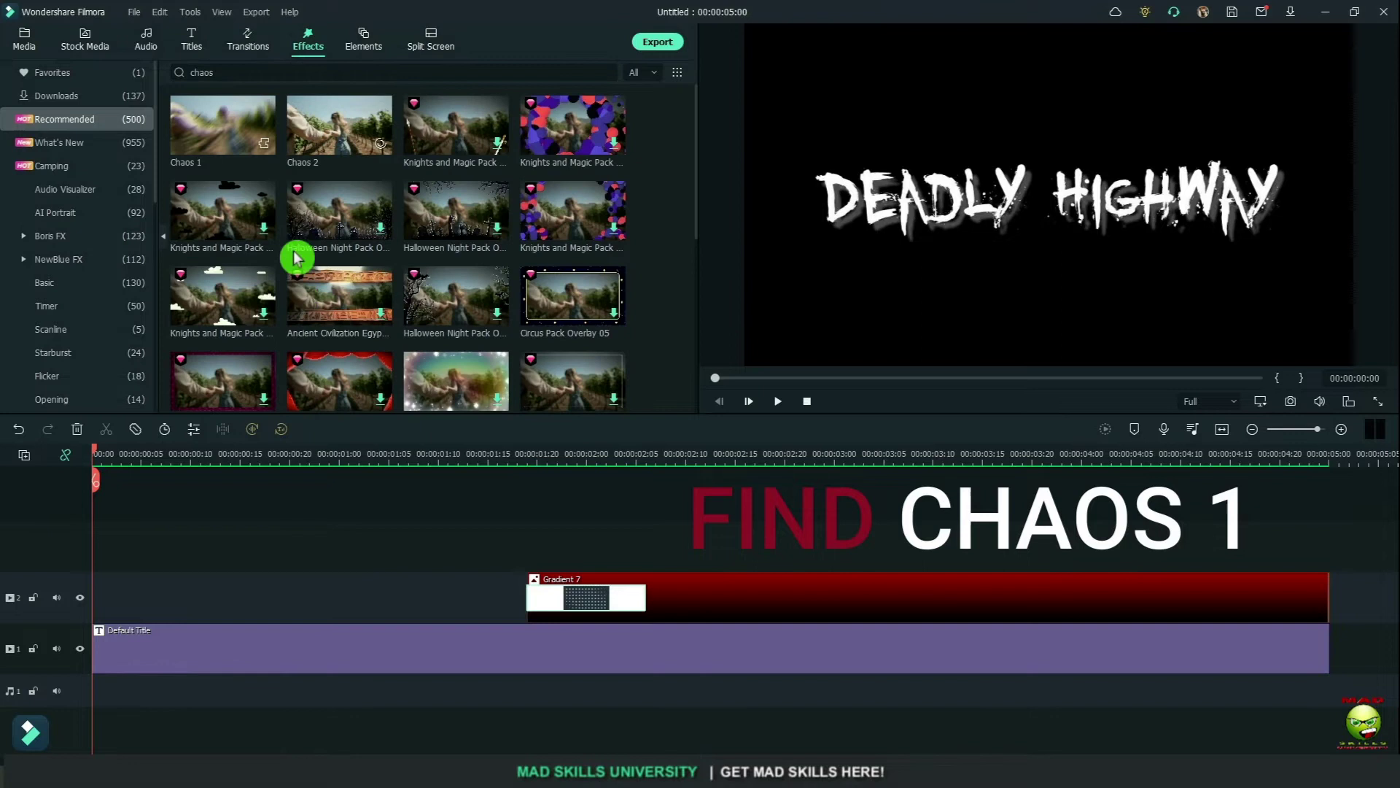
click(232, 130)
drag(232, 129, 66, 541)
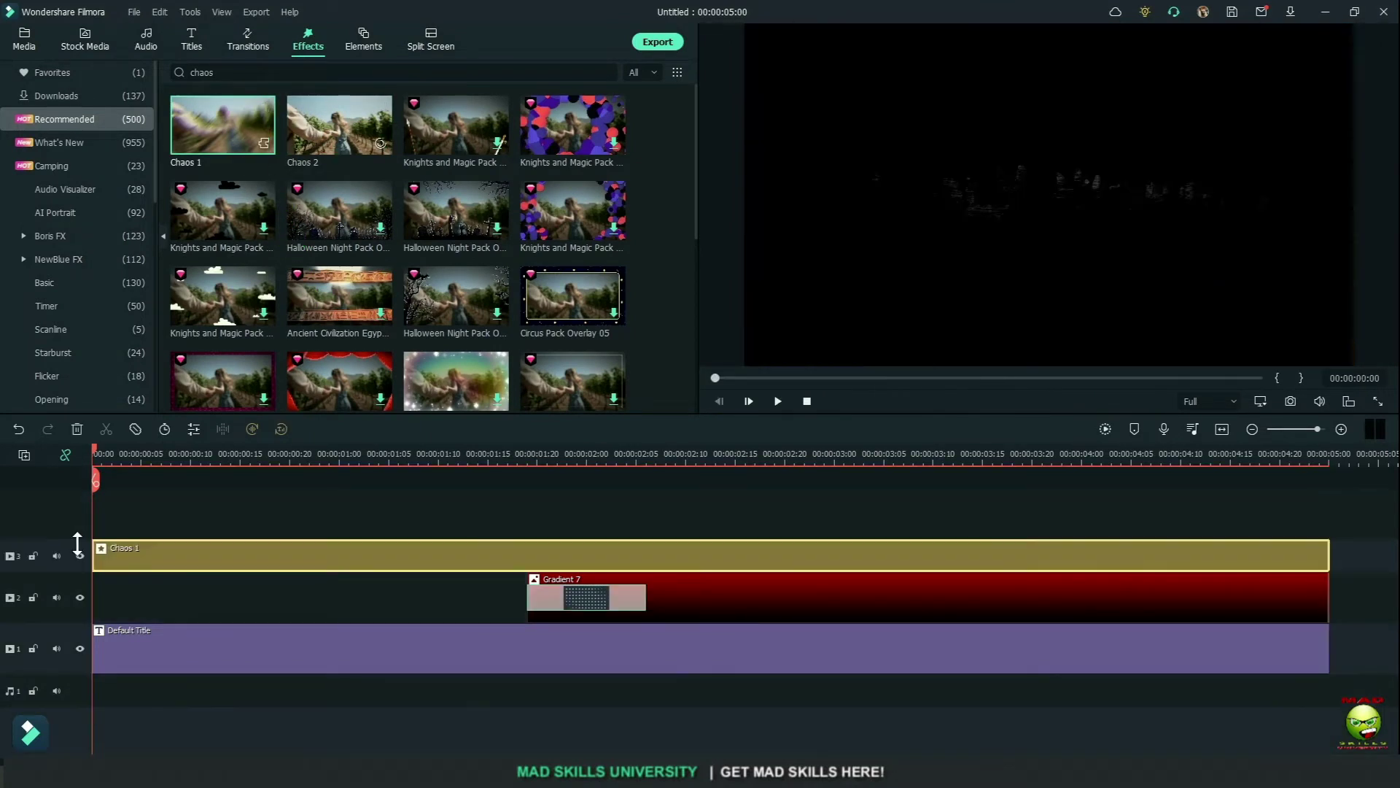
click(498, 565)
double_click(496, 556)
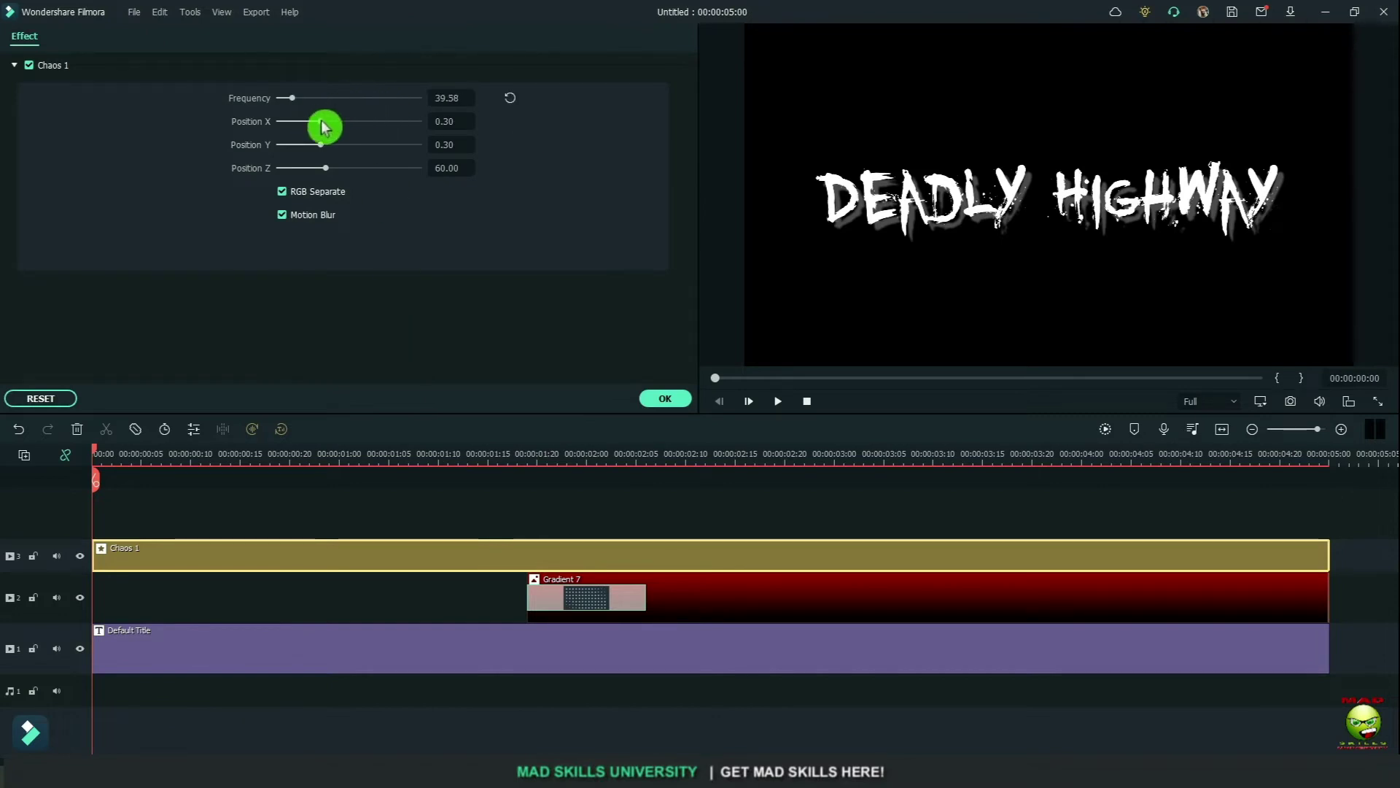
drag(322, 121, 292, 121)
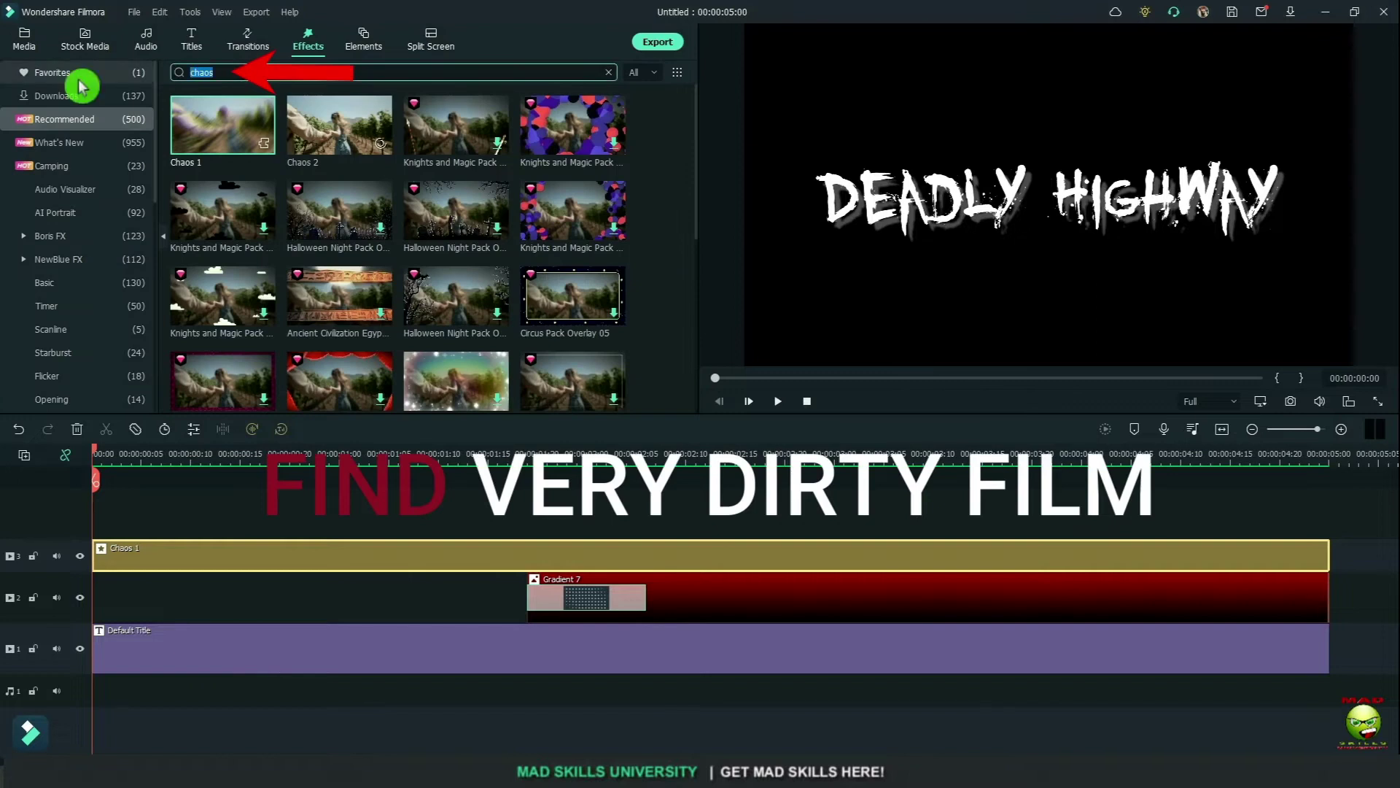
text(old film)
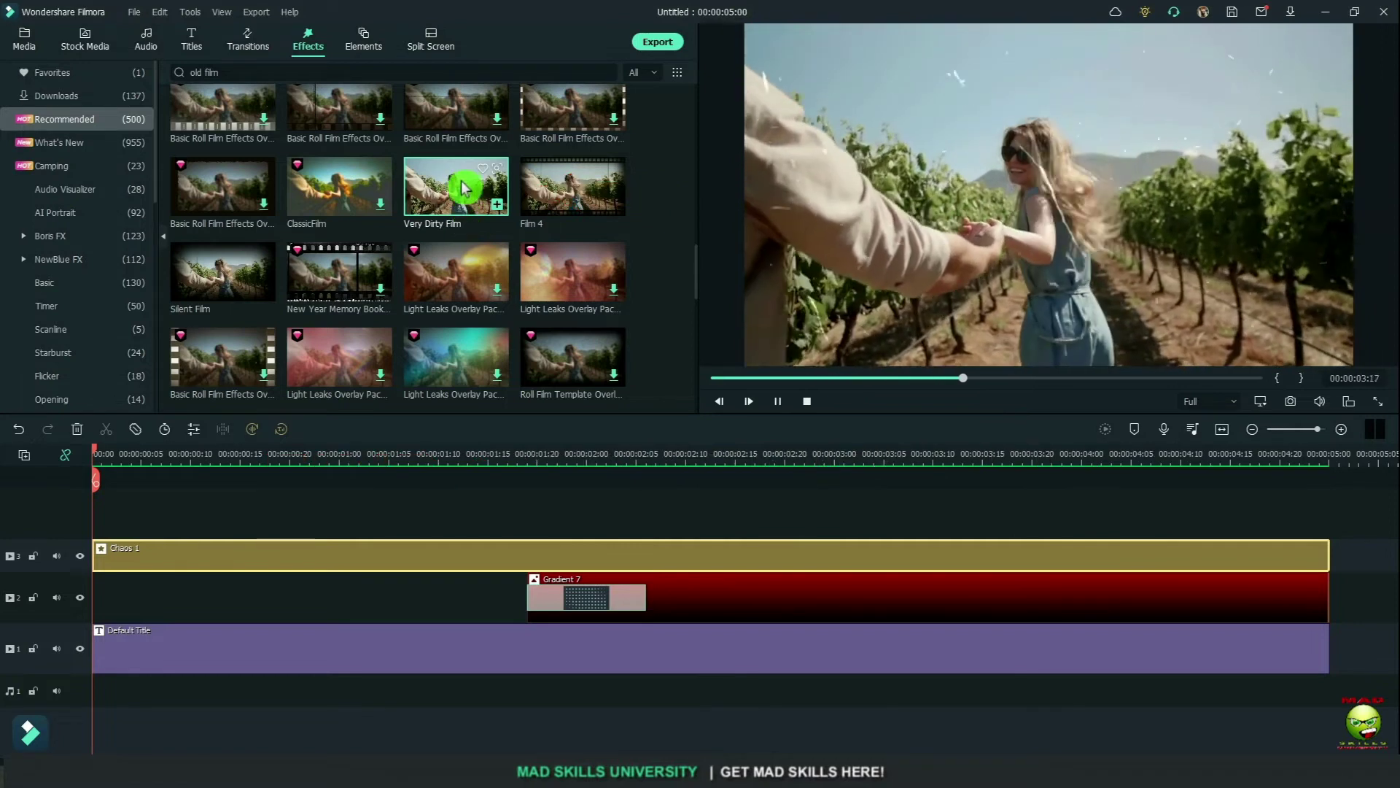
Step: Add Very Dirty Film on a new top track and fade the title in with Dissolve
drag(461, 189, 83, 517)
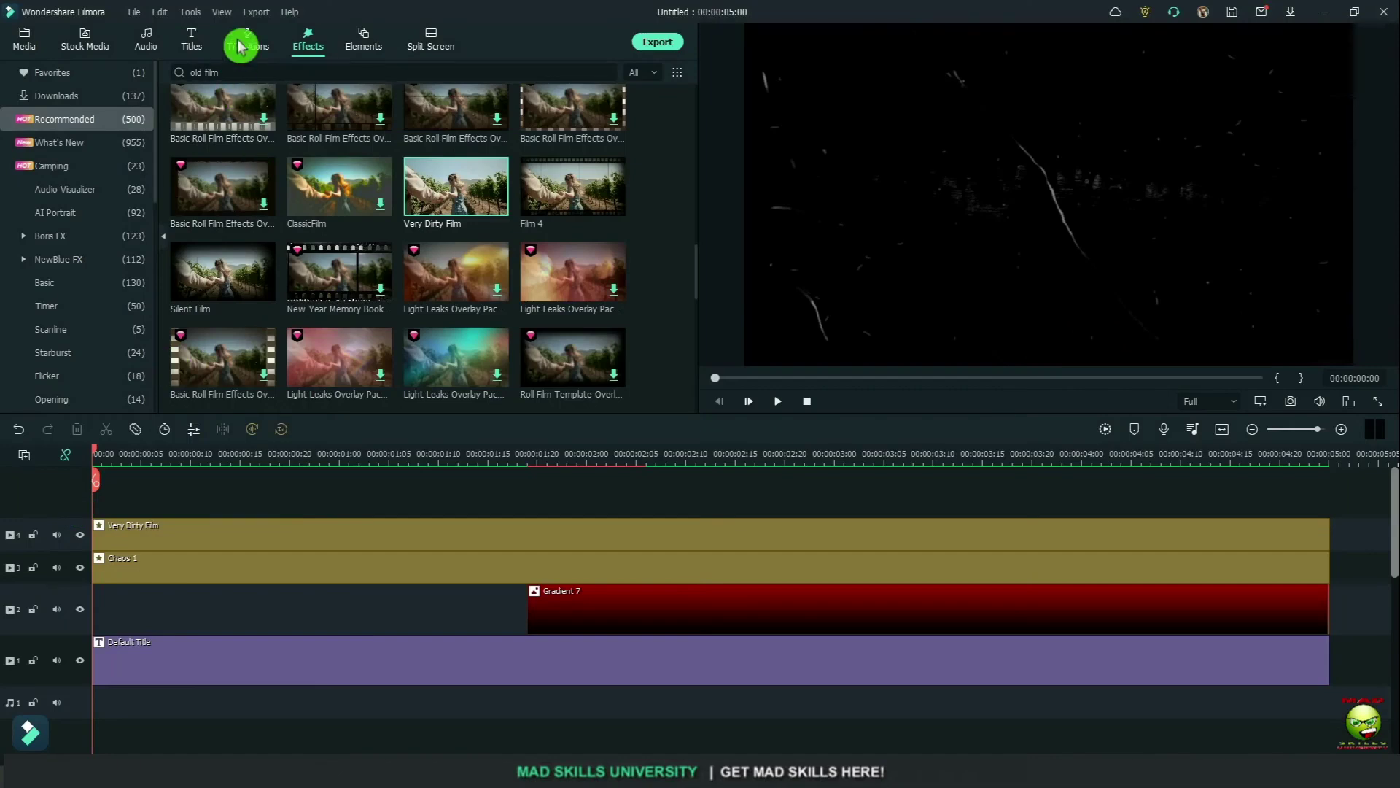
click(240, 44)
drag(291, 139, 270, 665)
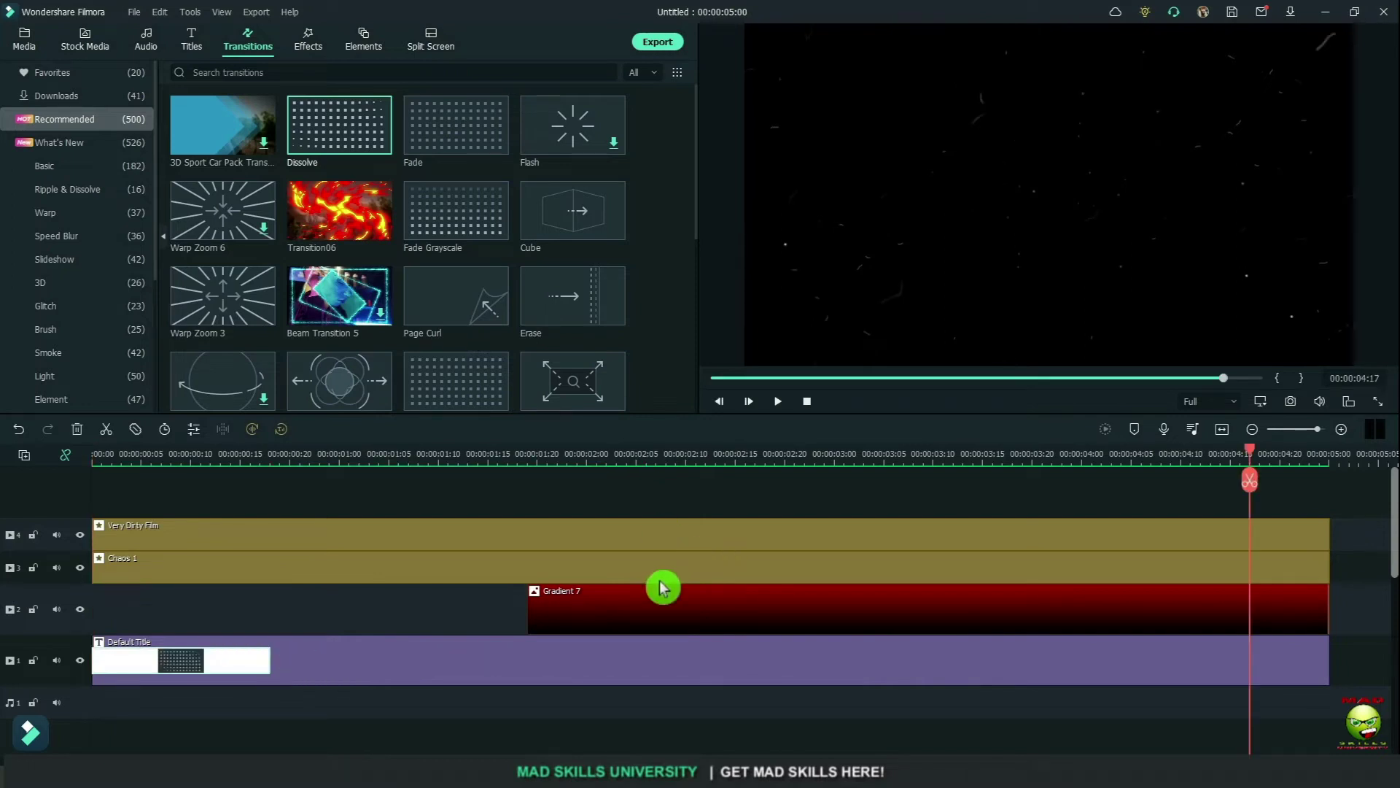
Step: Ease the Chaos 1 frequency to 12.50 and render a preview of the title
double_click(661, 573)
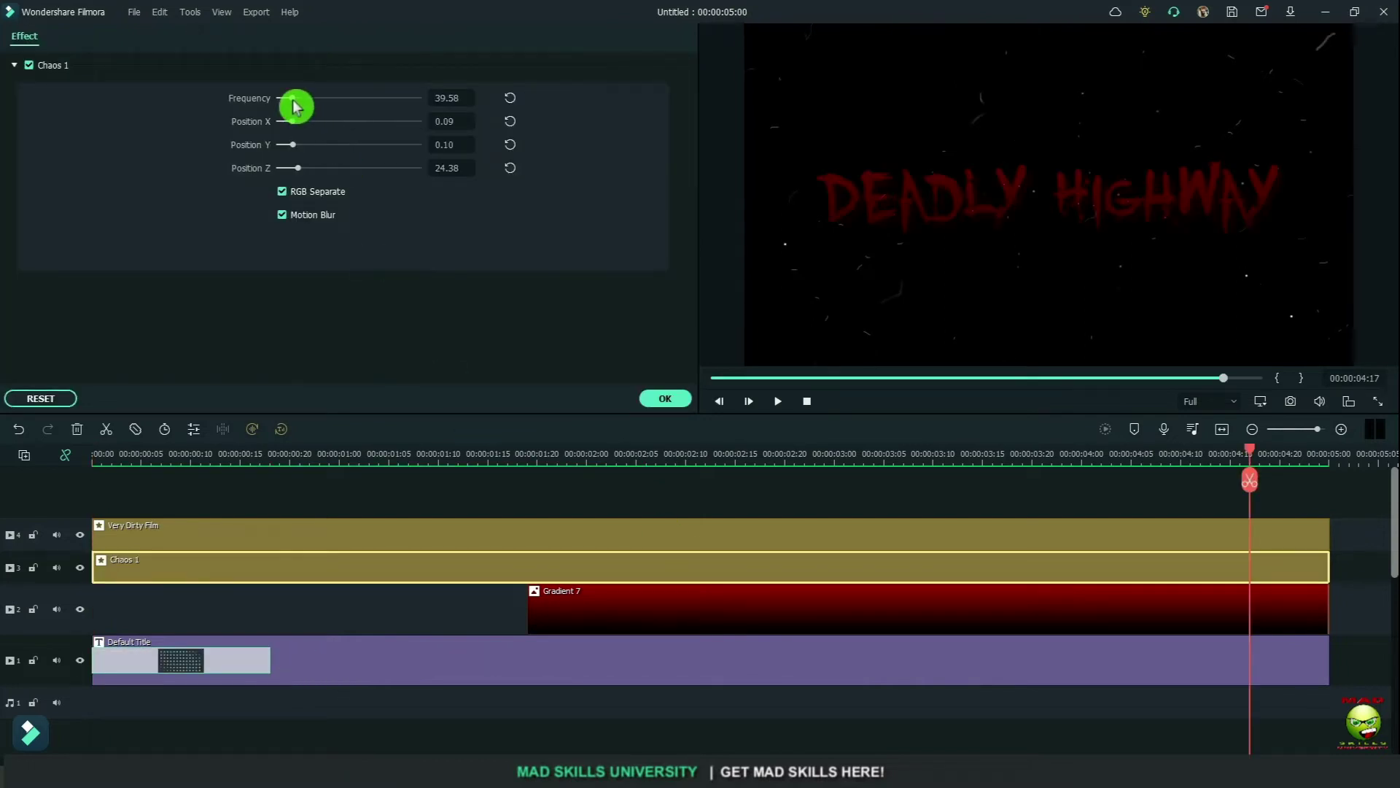
click(665, 399)
click(1108, 436)
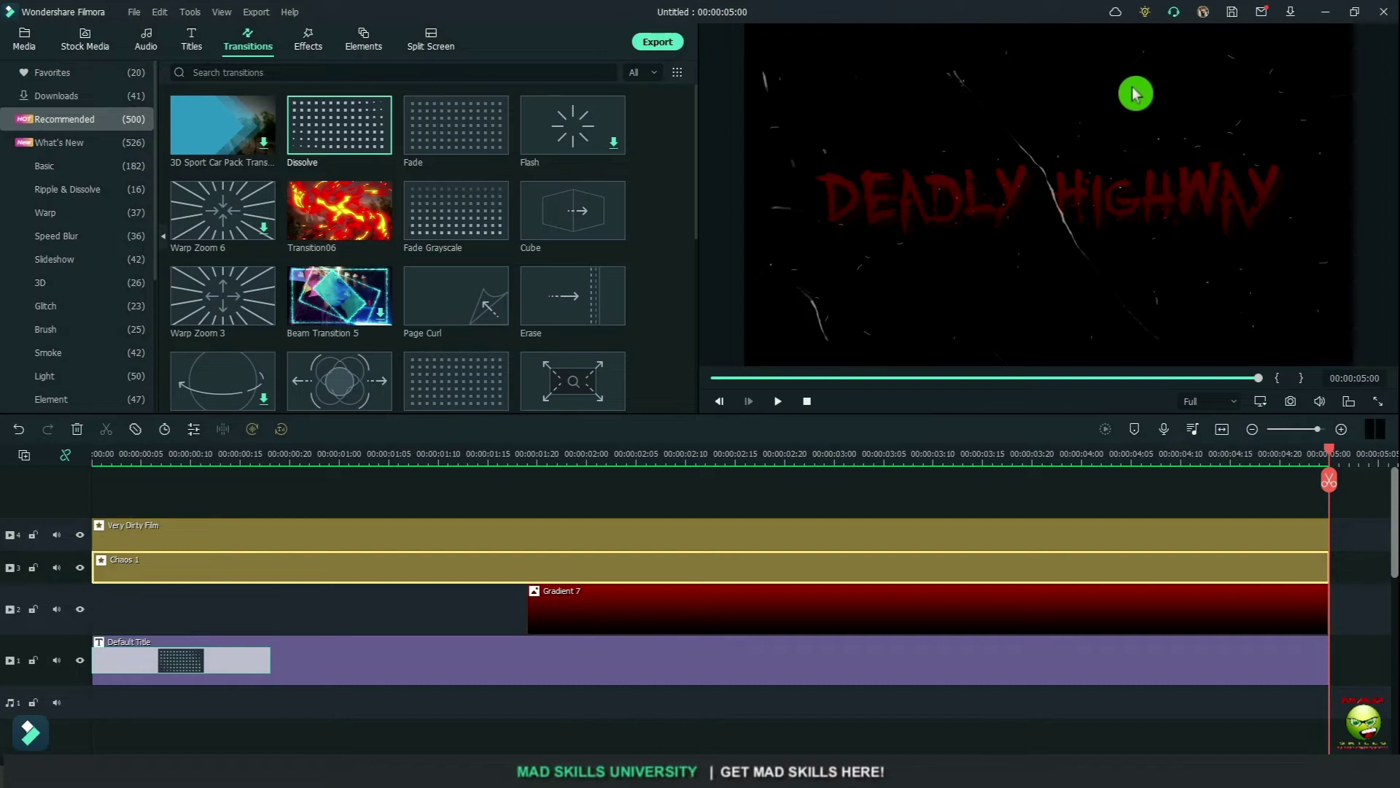
Step: Export the title, then place the SH scratch clip on track 2 over the Dead End Forrest image
click(658, 42)
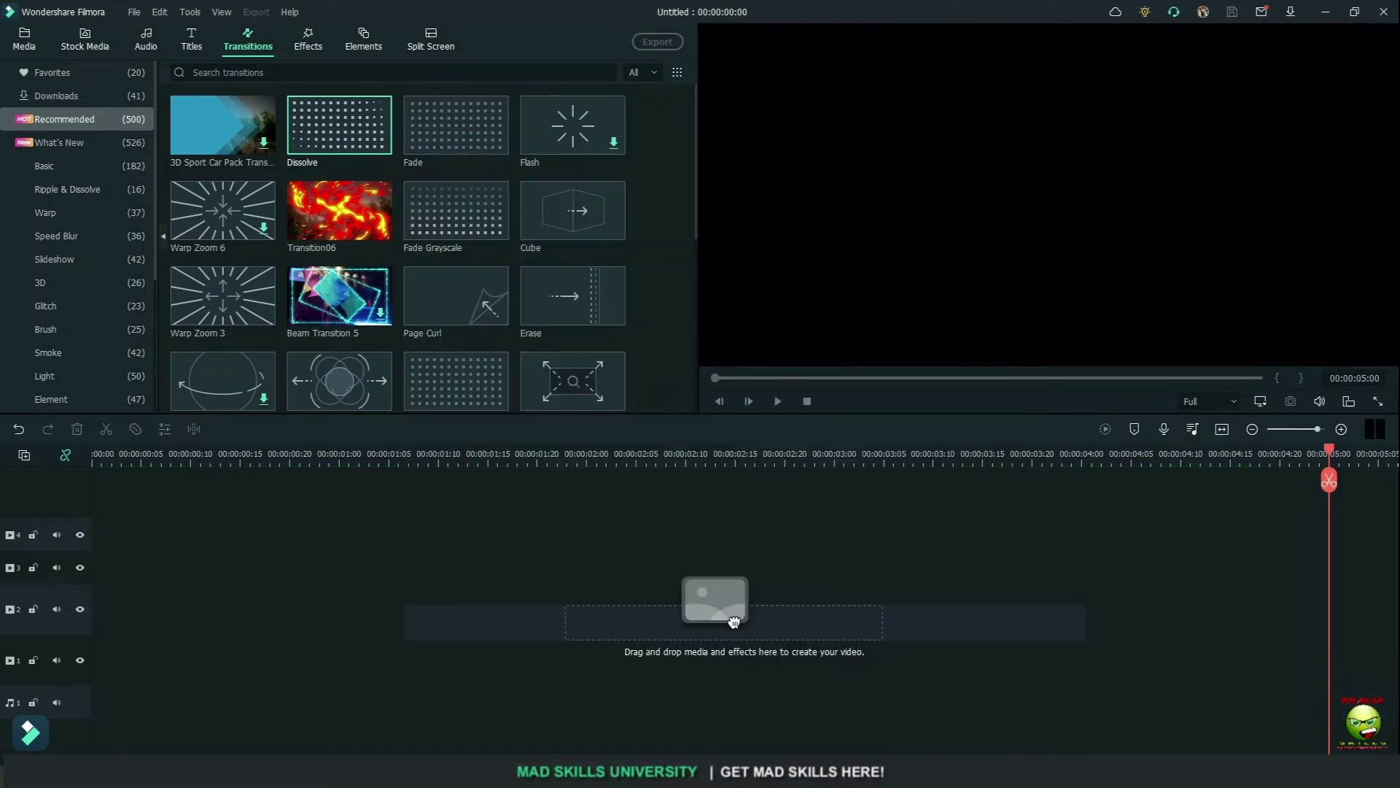
drag(728, 615, 115, 608)
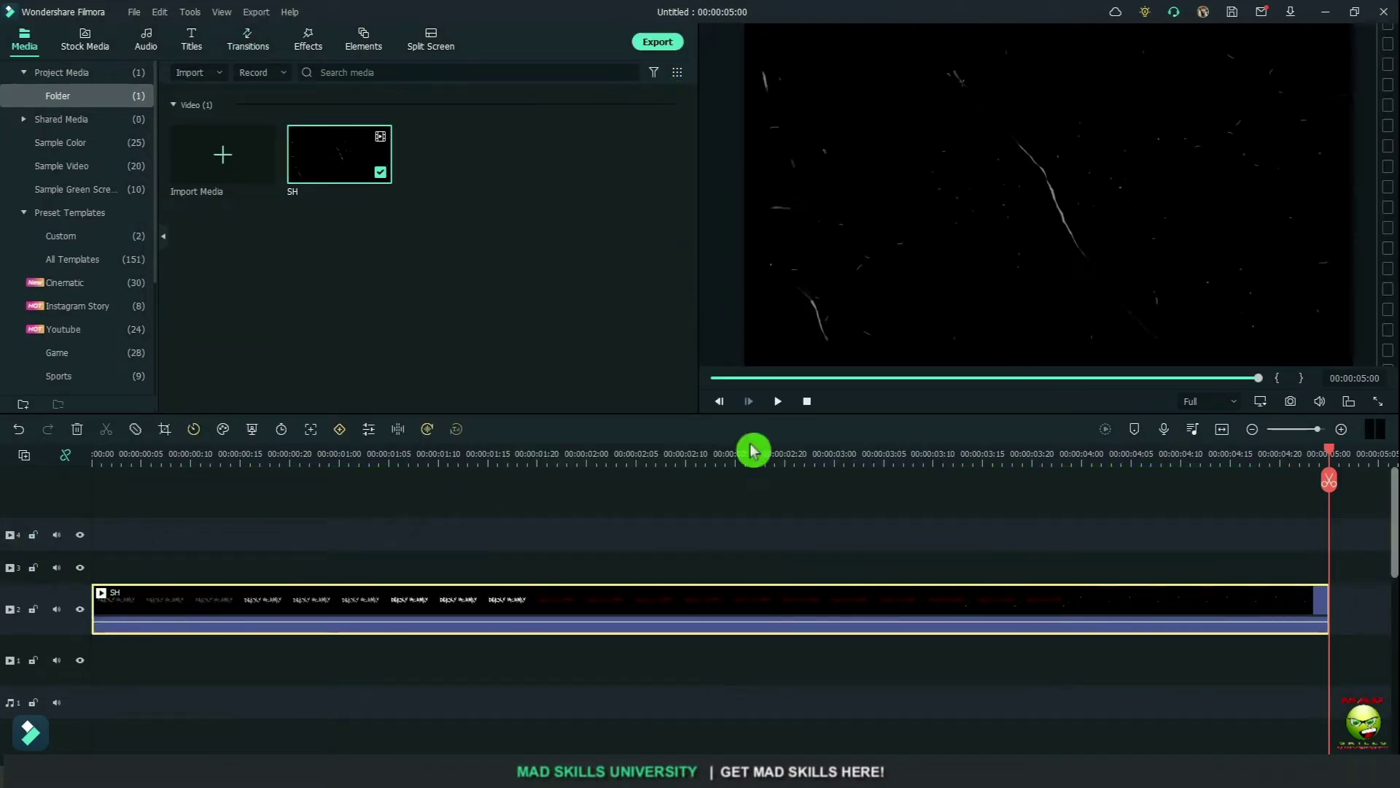
click(810, 401)
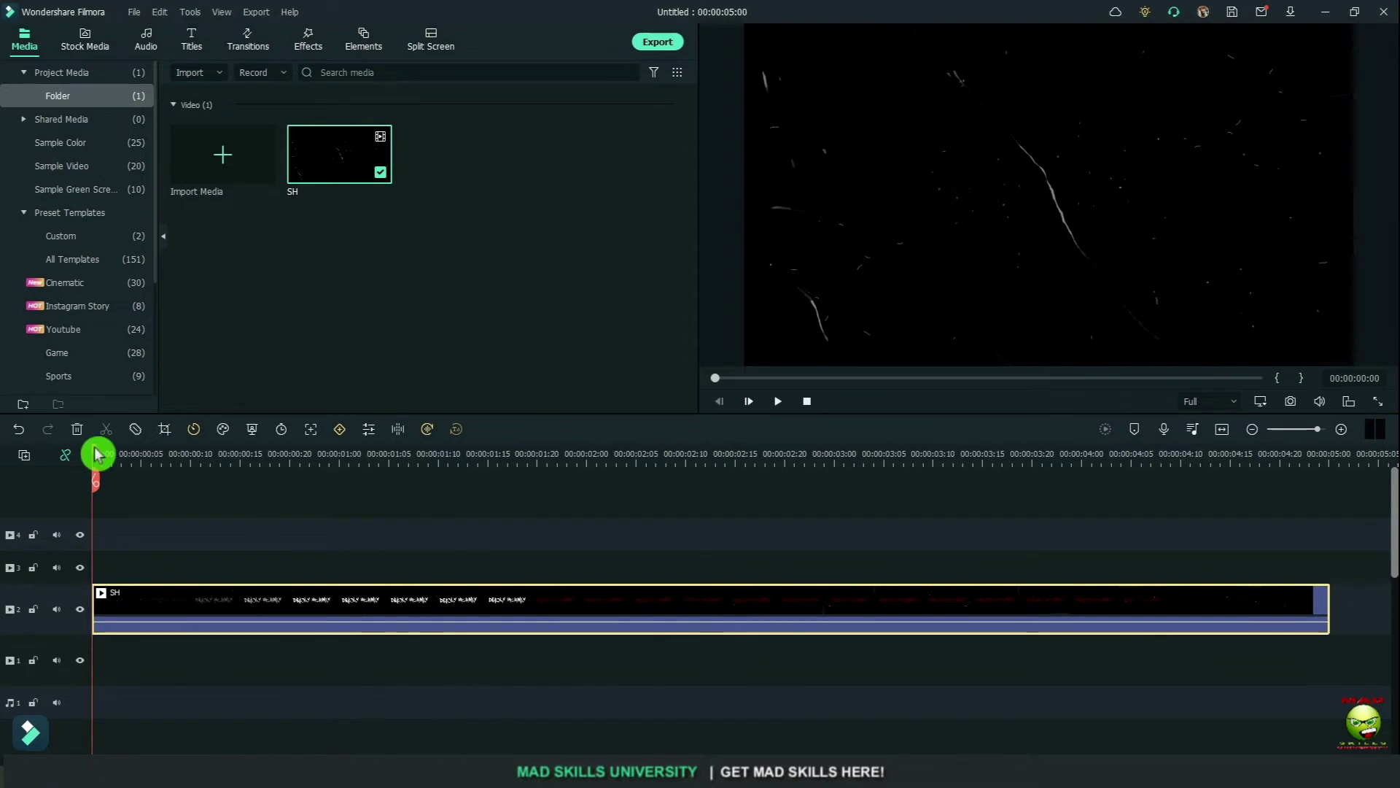
drag(97, 454, 210, 474)
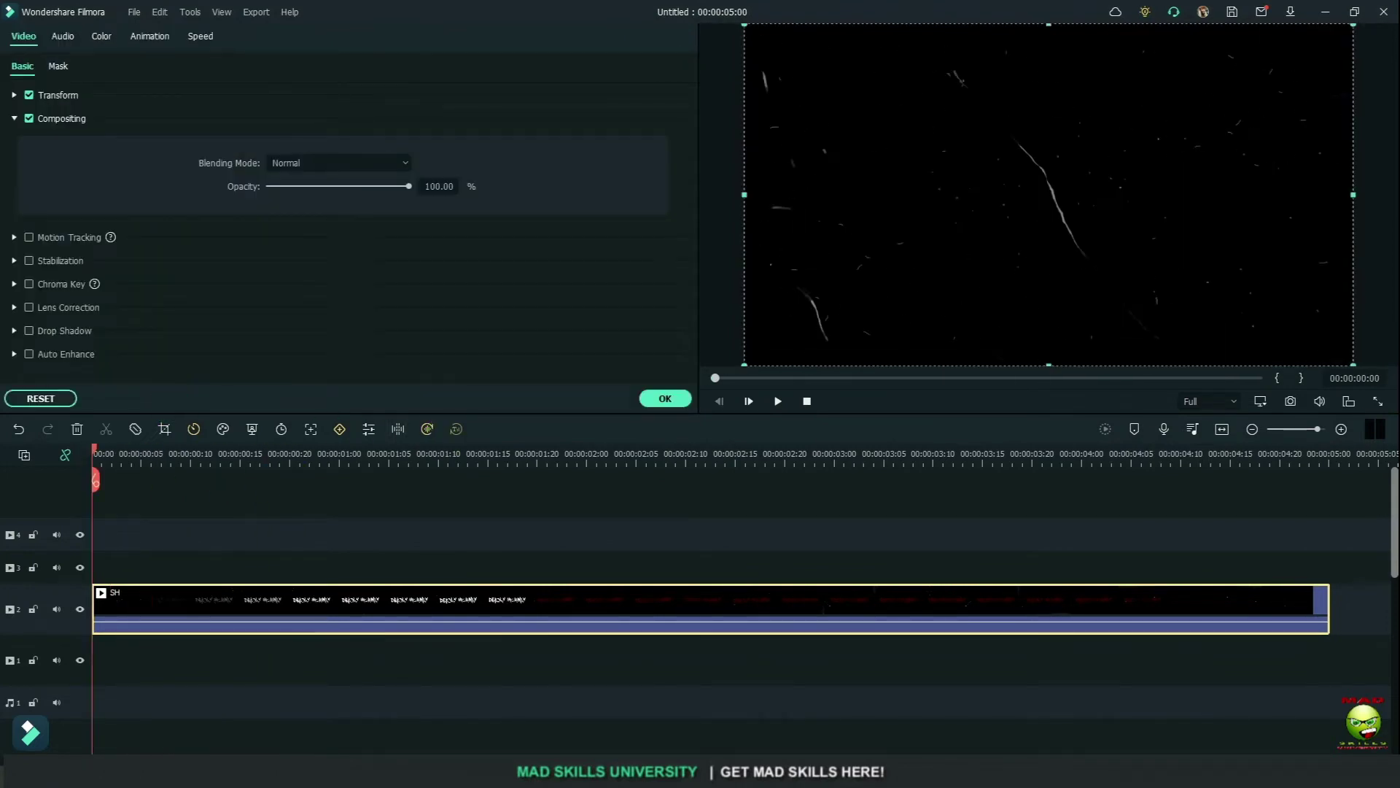
drag(322, 625, 105, 668)
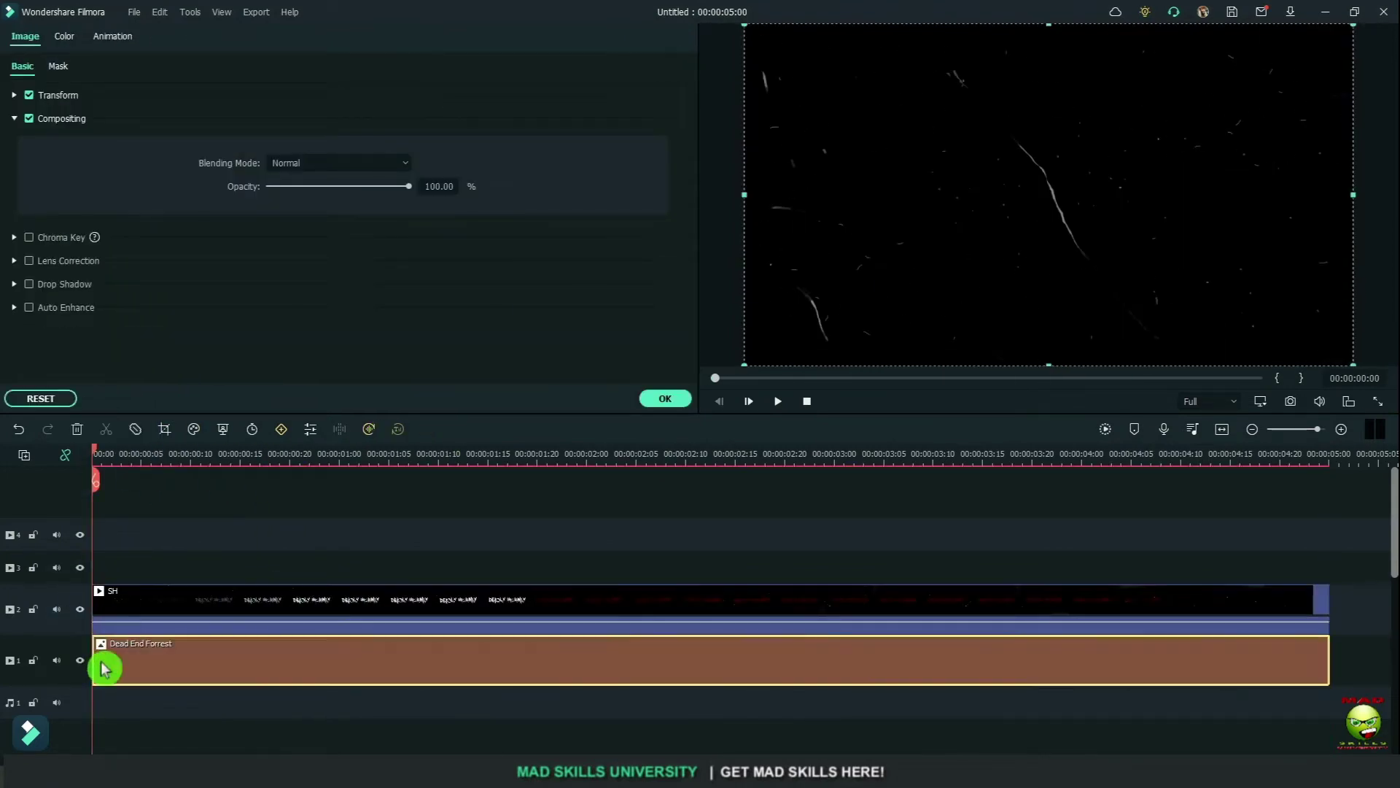
Step: Blend the SH scratches in Screen mode and play back the result
click(532, 606)
click(366, 162)
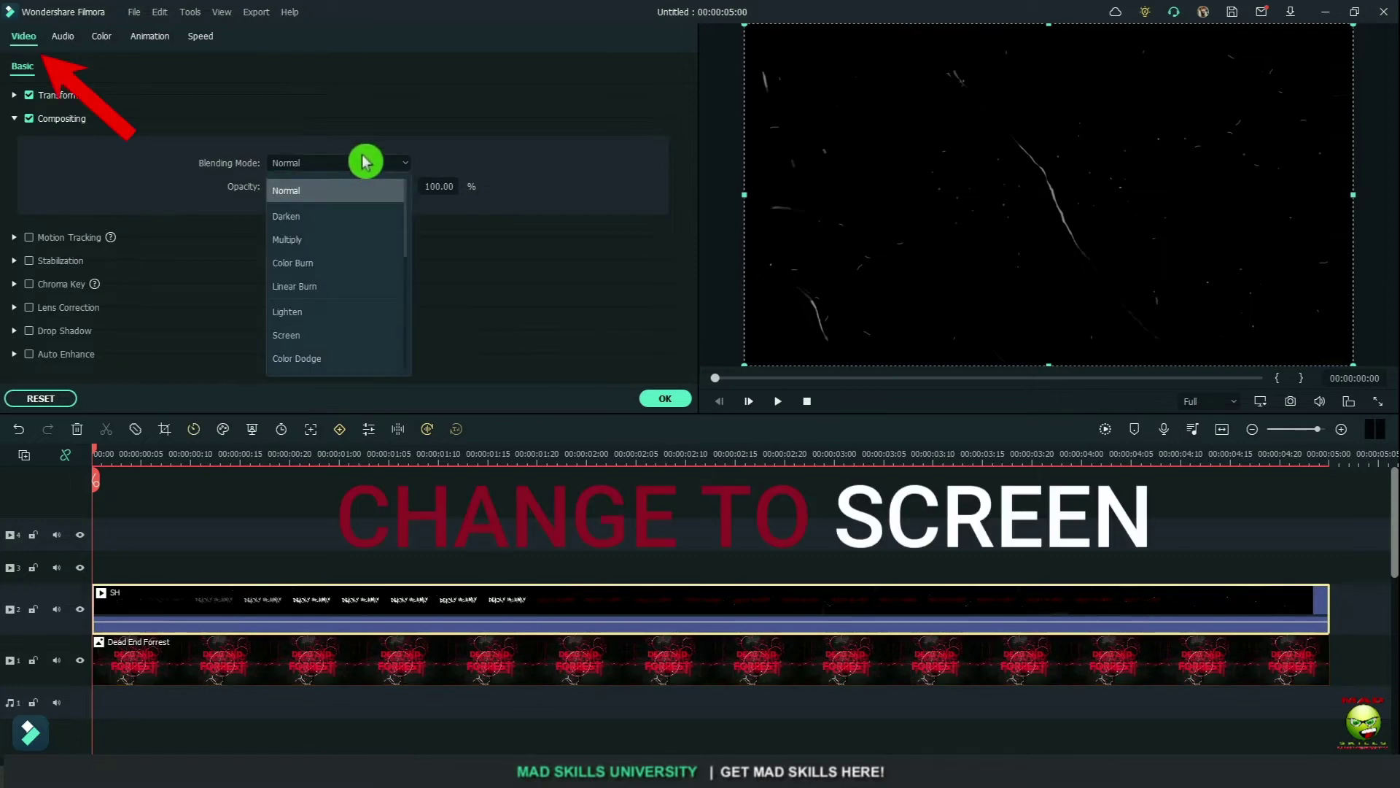
click(332, 336)
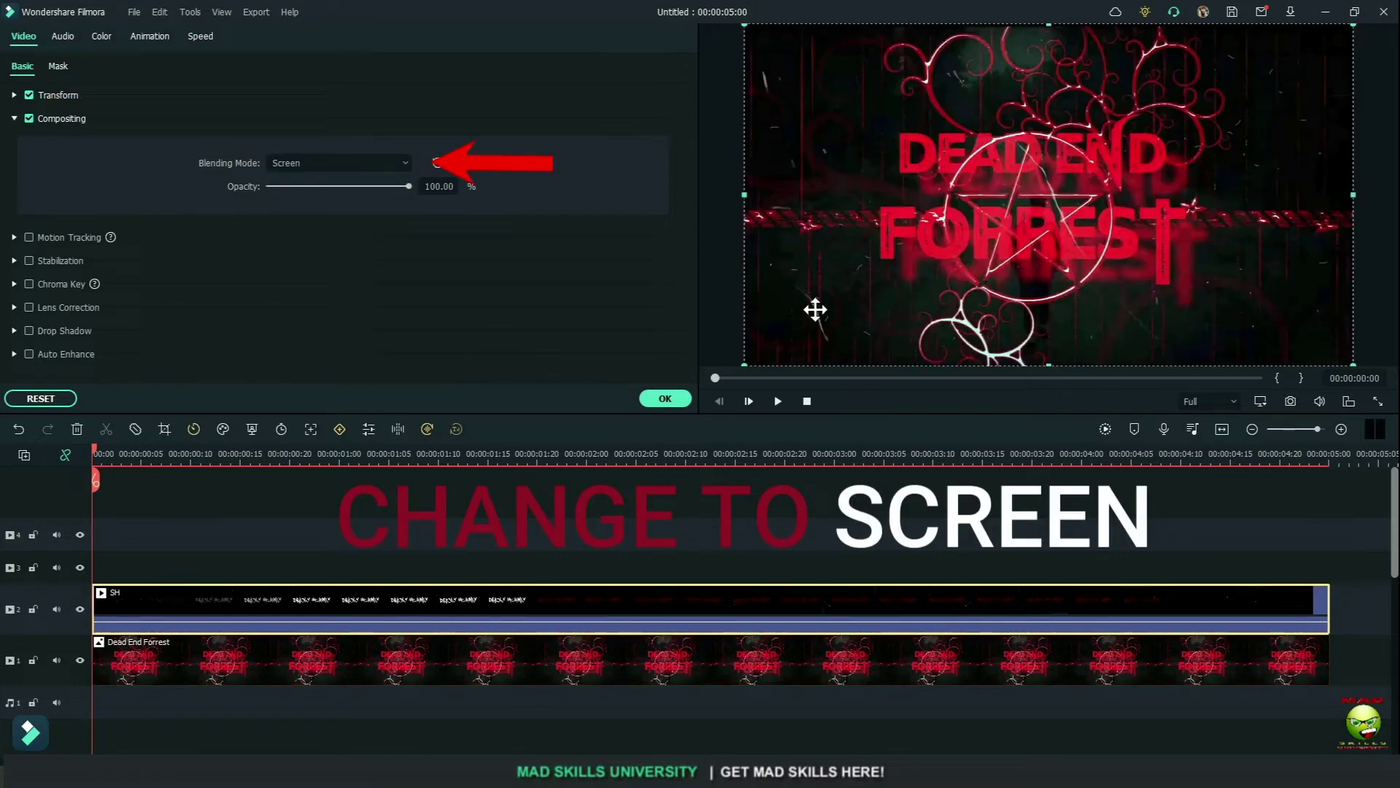
key(space)
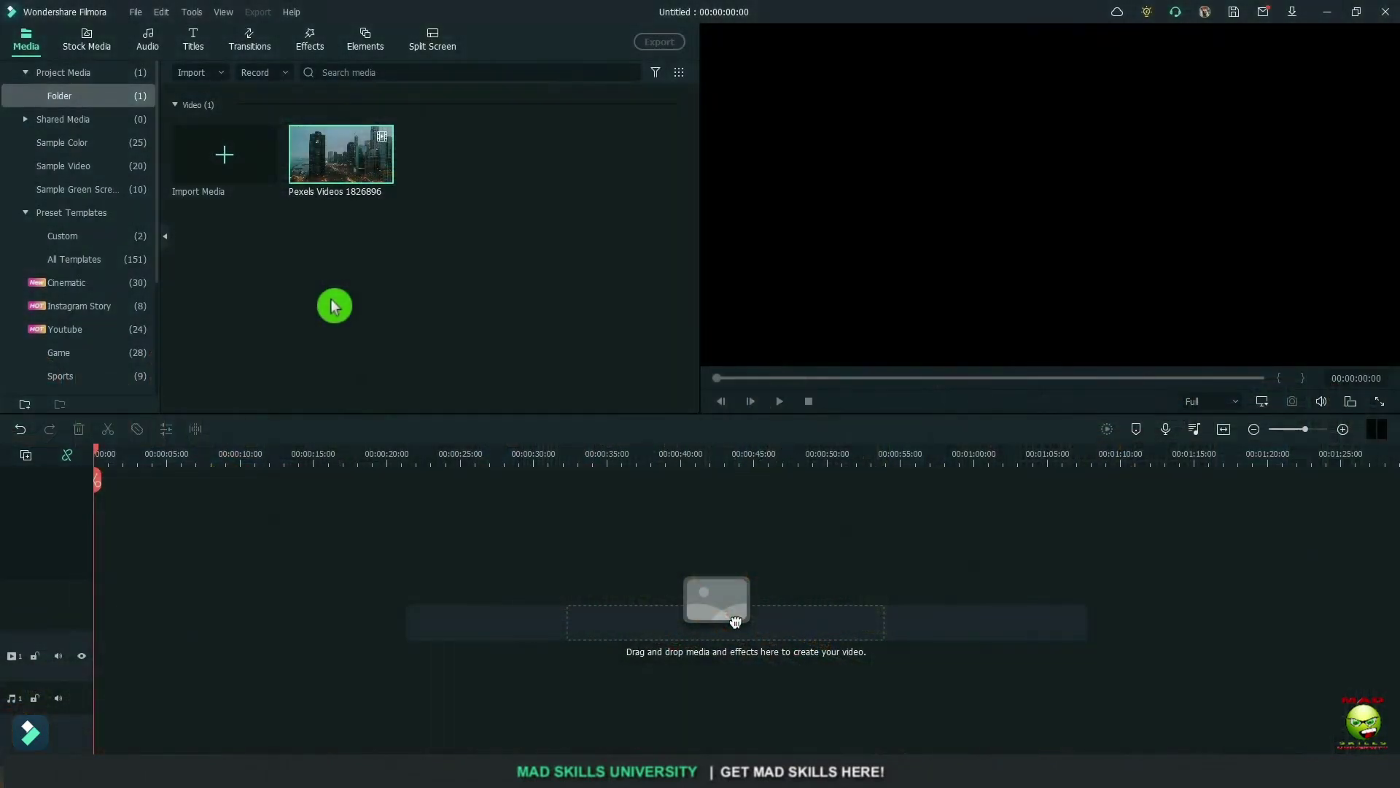
Step: Add the city video and a Default Title on track 2, trimming the video to the title's end
drag(186, 479, 137, 675)
click(229, 136)
click(195, 42)
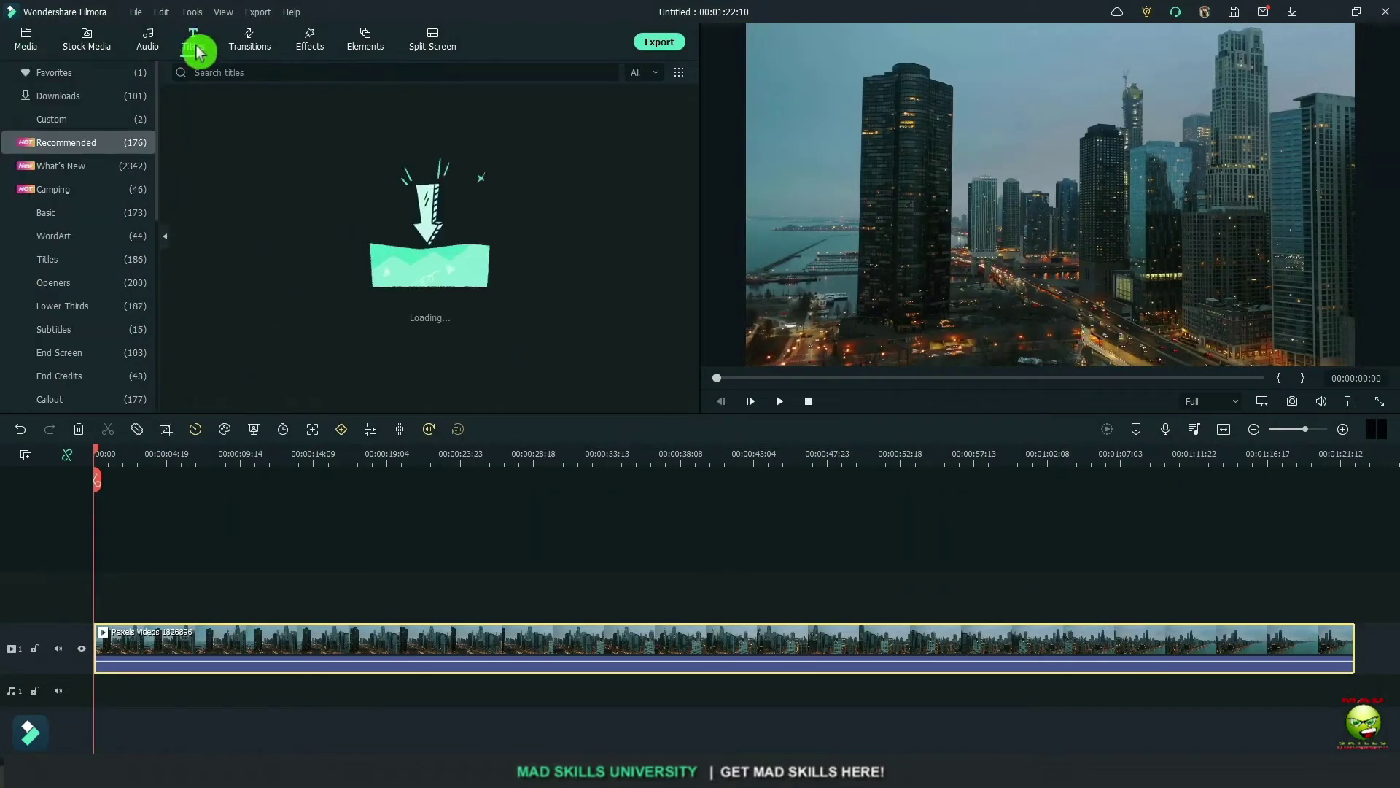
click(109, 82)
drag(179, 130, 113, 609)
key(Down)
key(alt+])
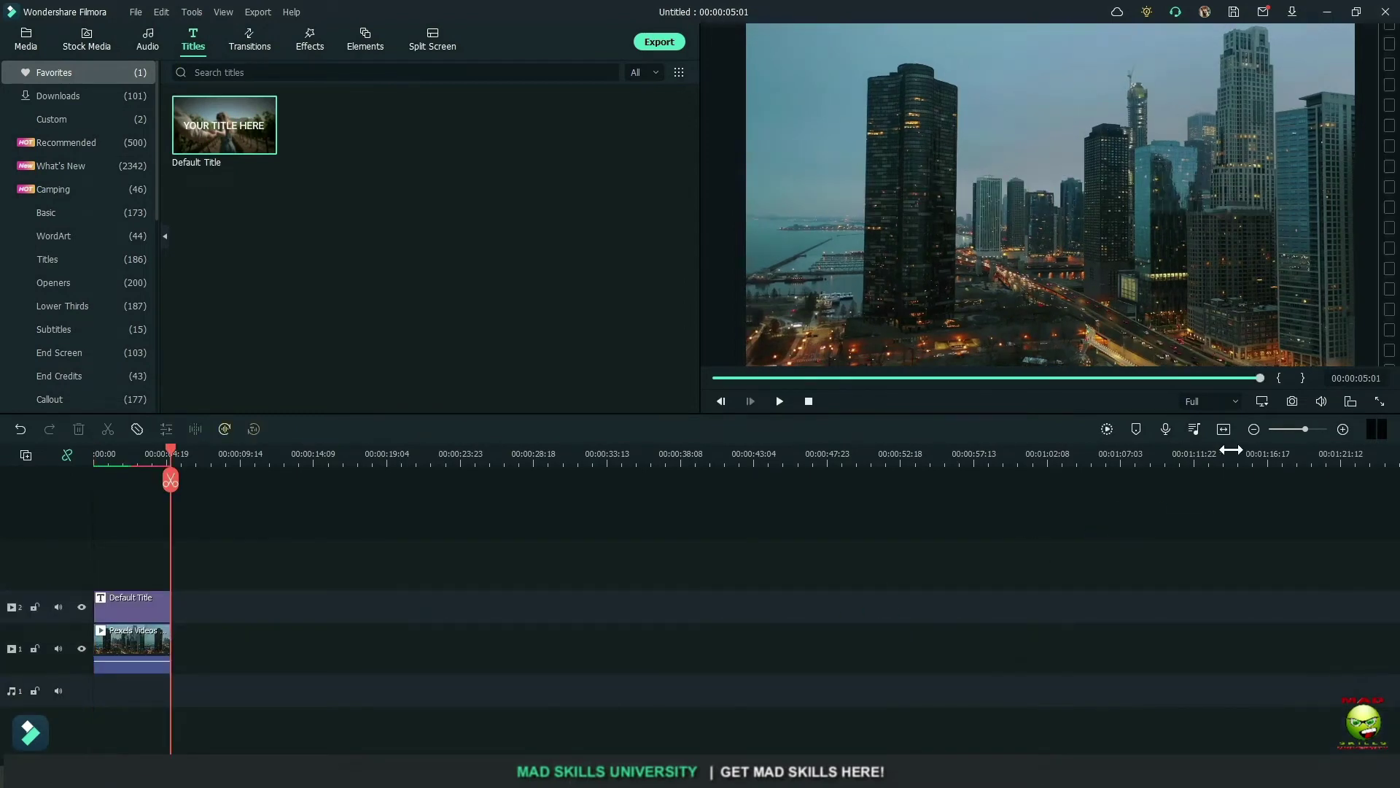
click(1227, 432)
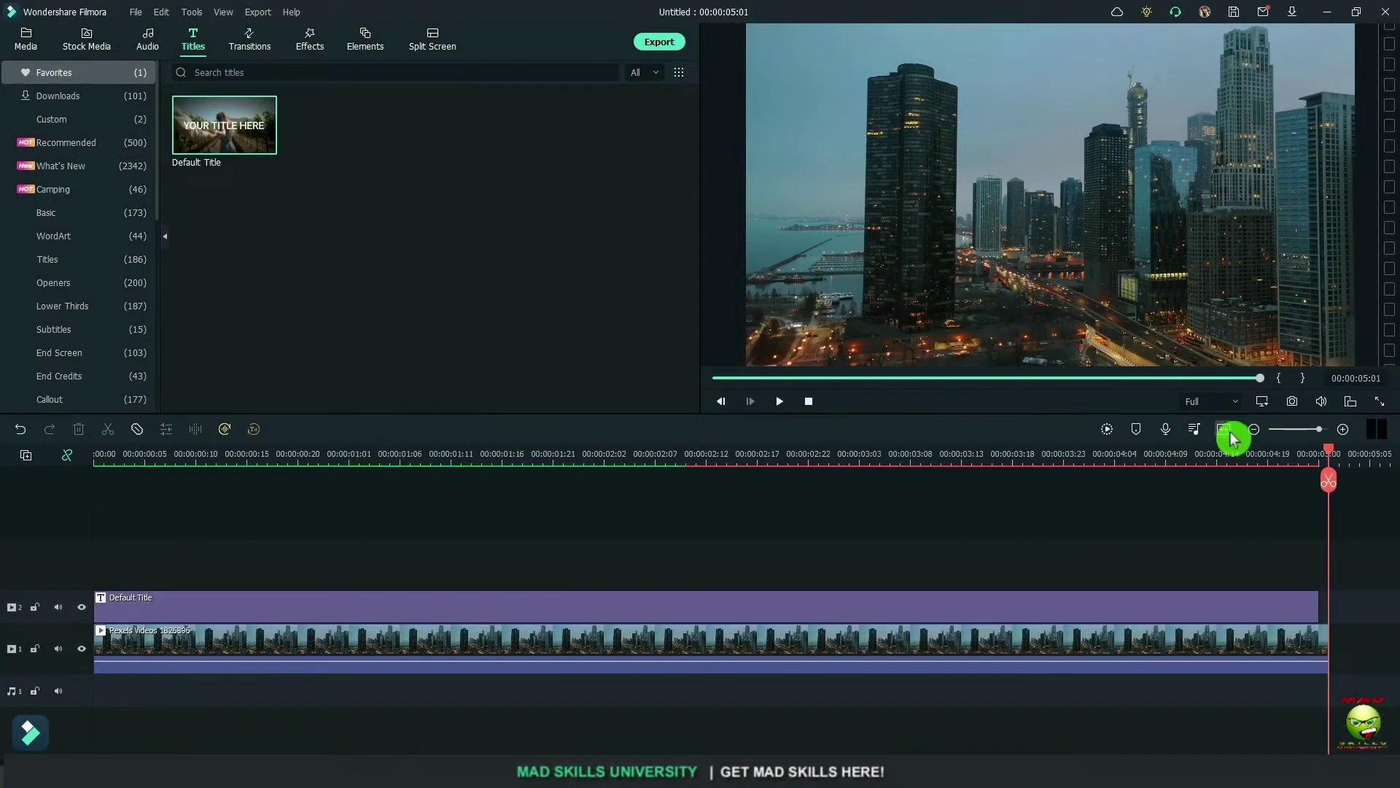
Step: Change the title text to 'Chitown Party'
click(579, 609)
double_click(580, 609)
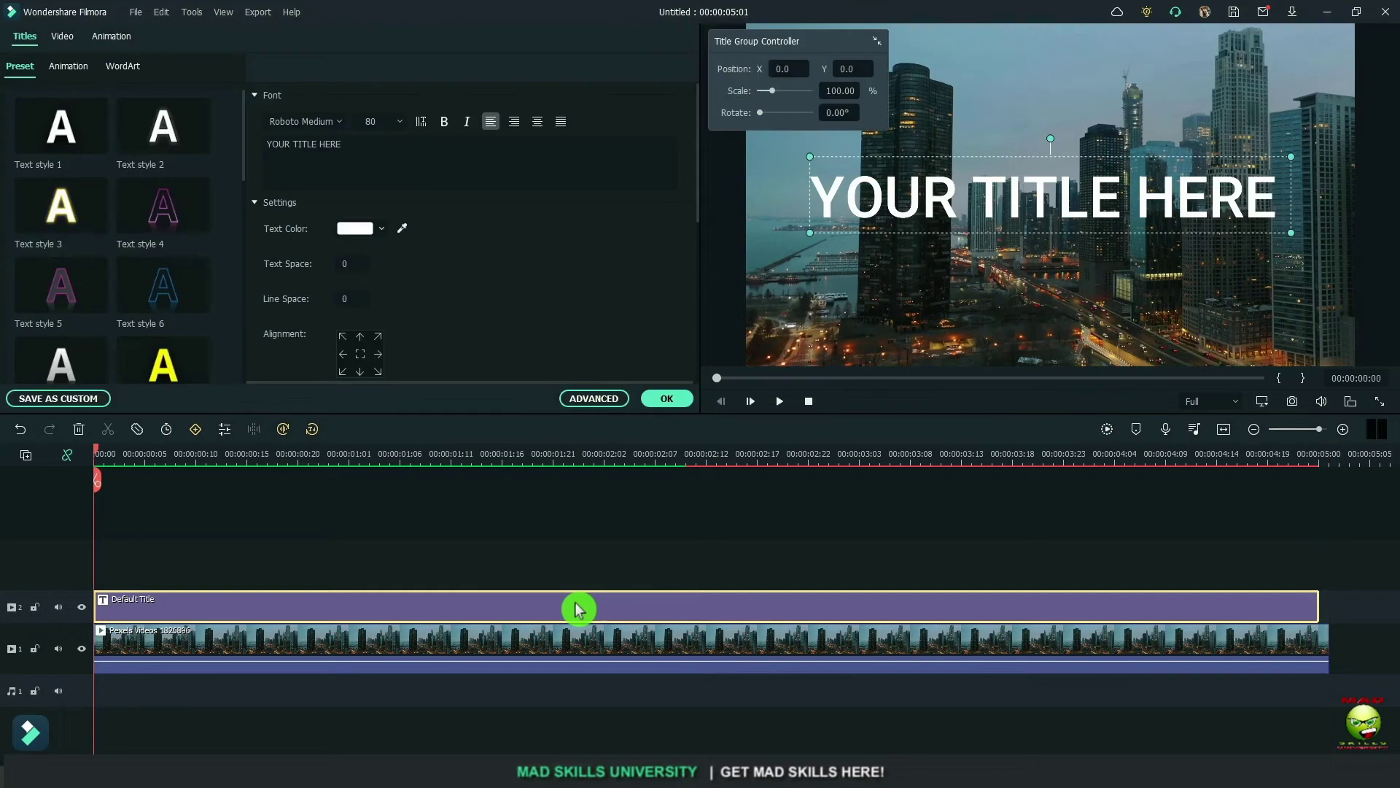
double_click(1019, 189)
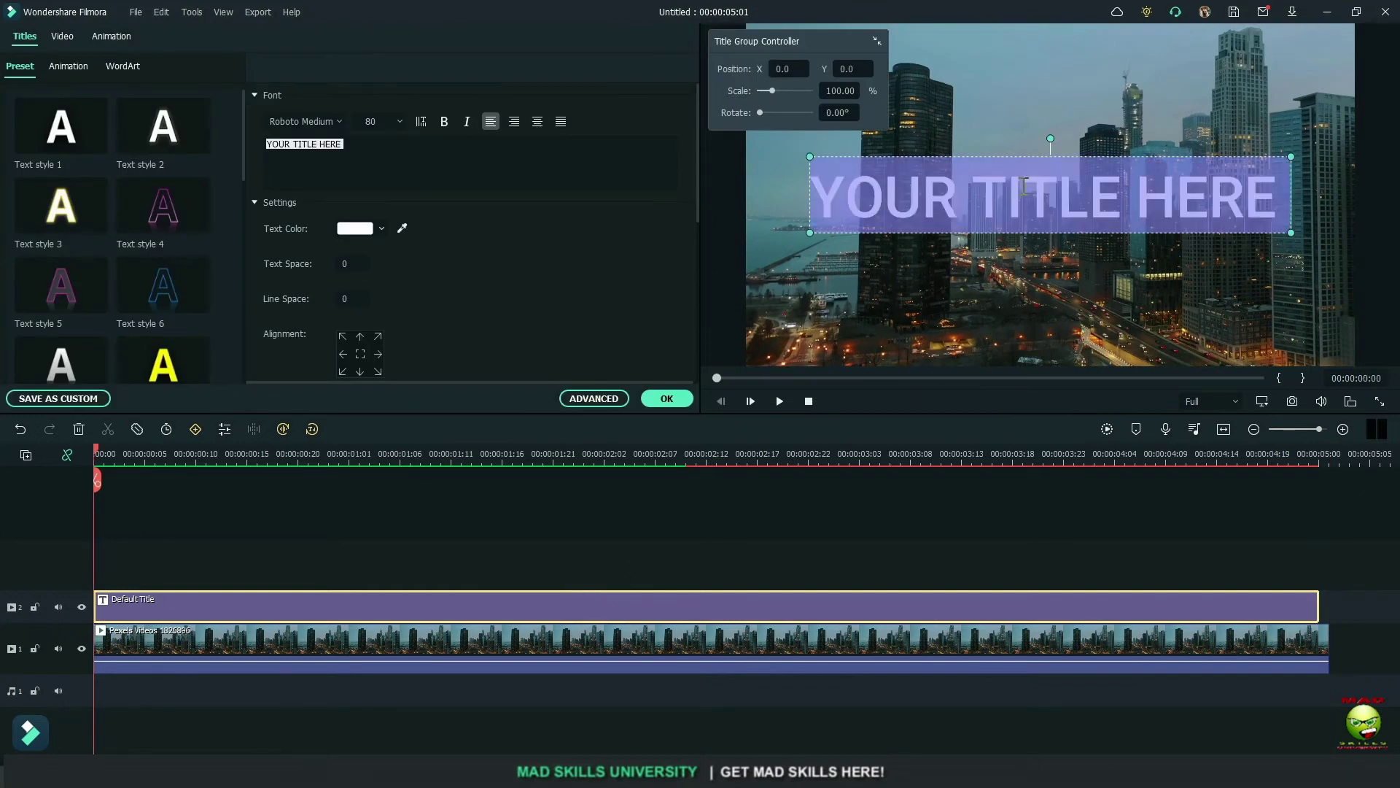
text(Chitown)
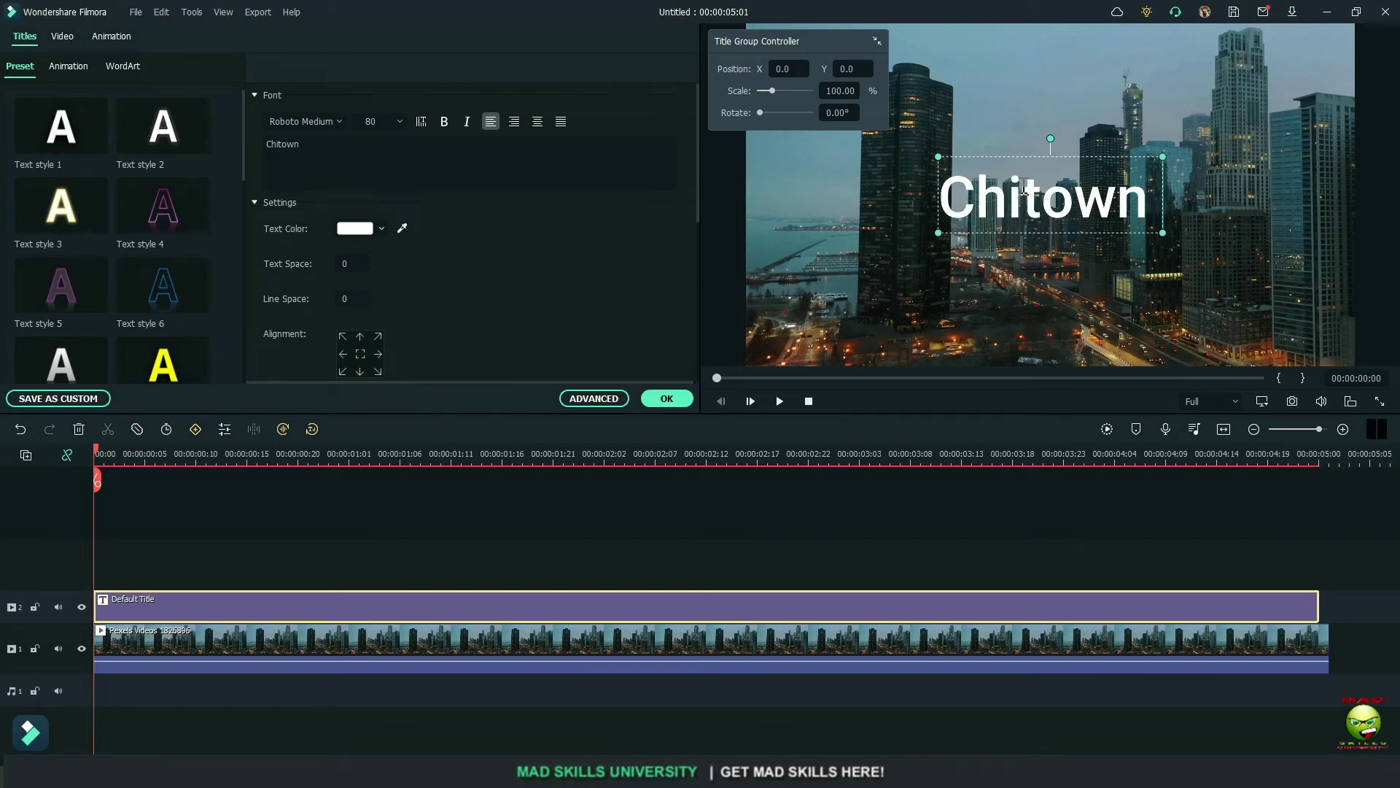
text( Party)
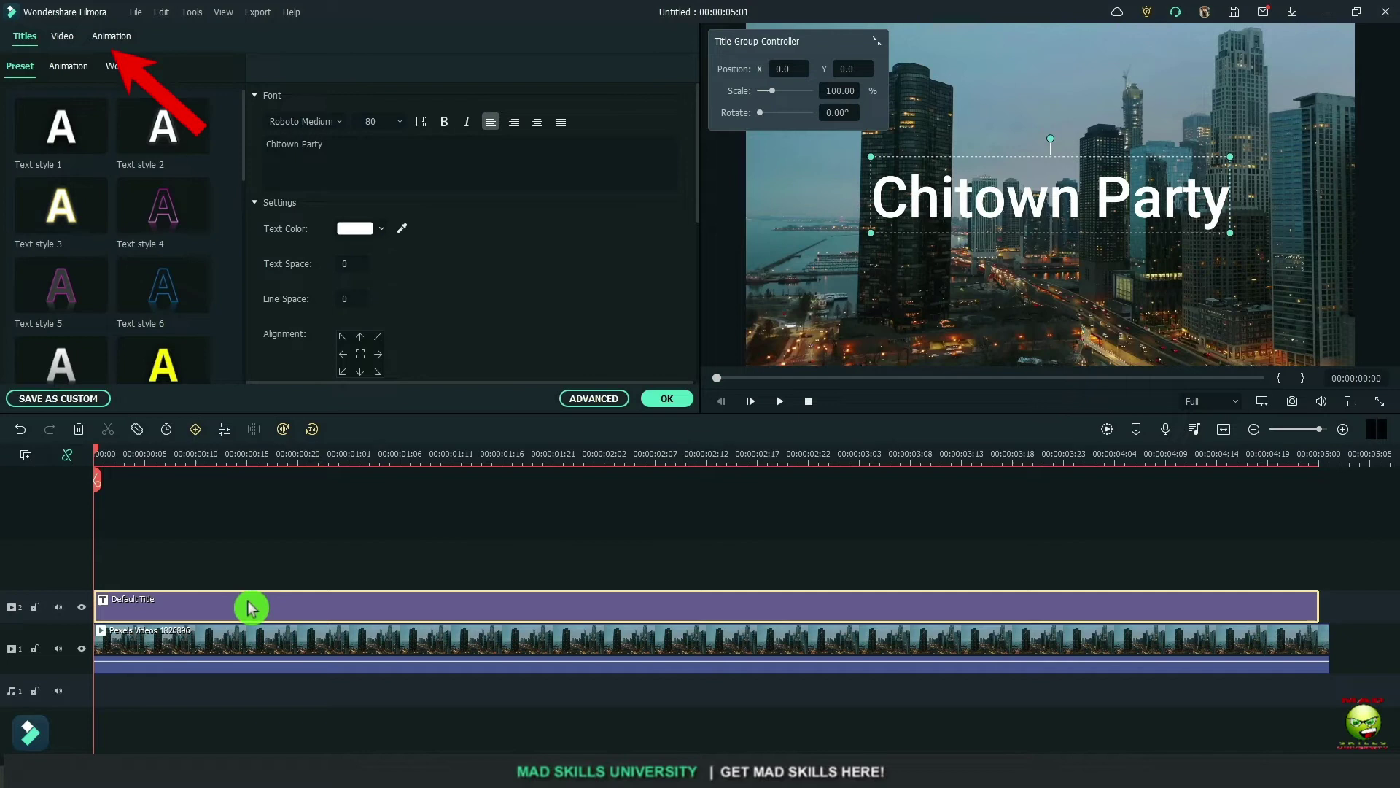
Step: Apply the Slide Right animation and add a second city clip copy on track 3
click(111, 36)
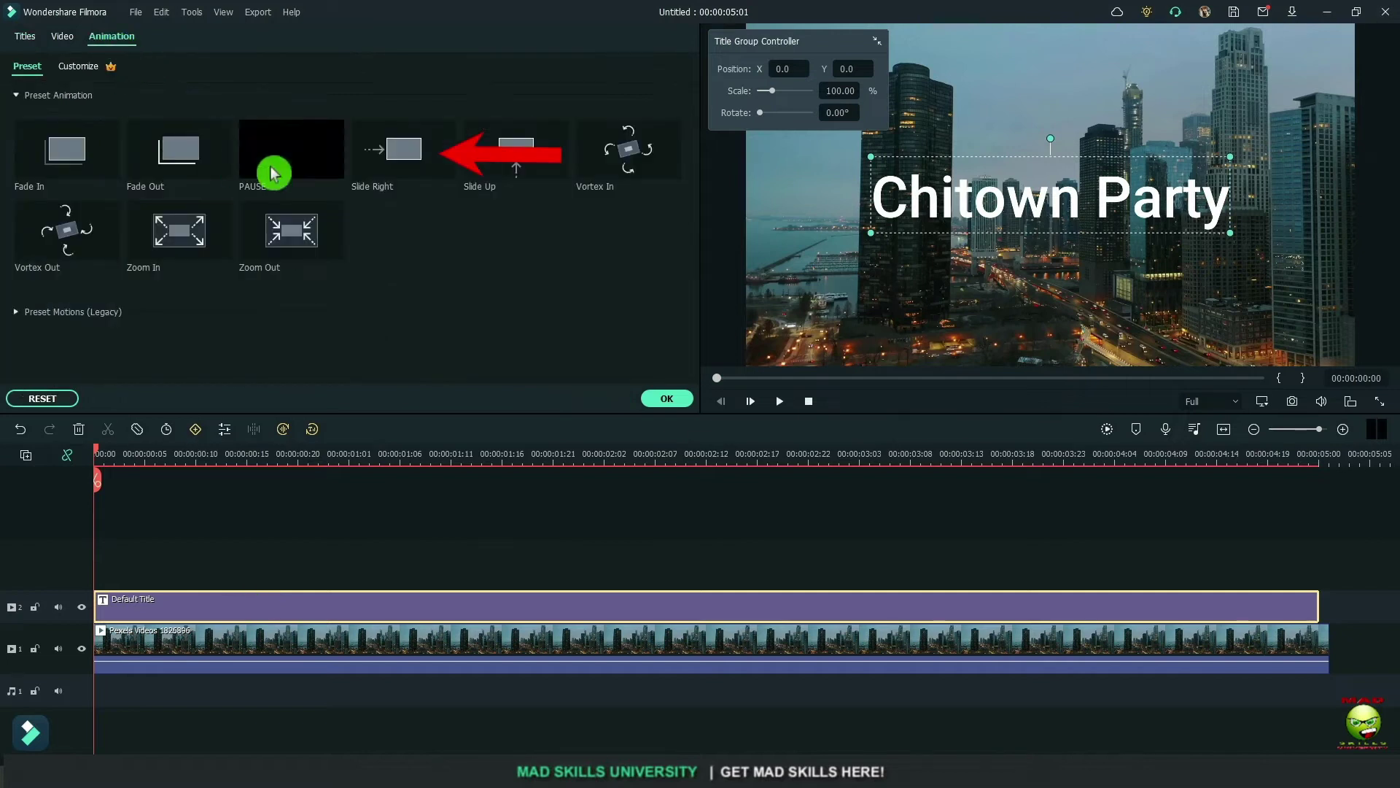
click(414, 154)
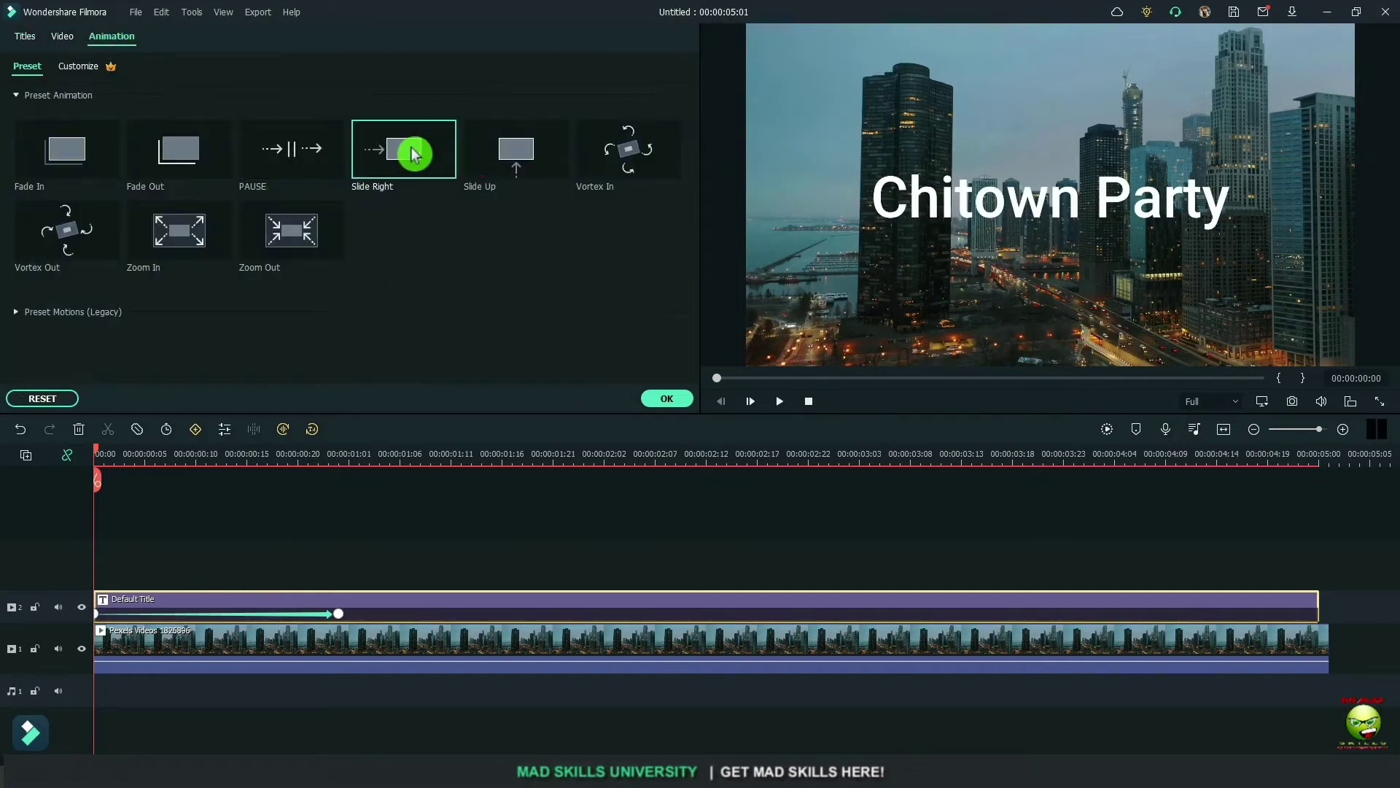
click(309, 638)
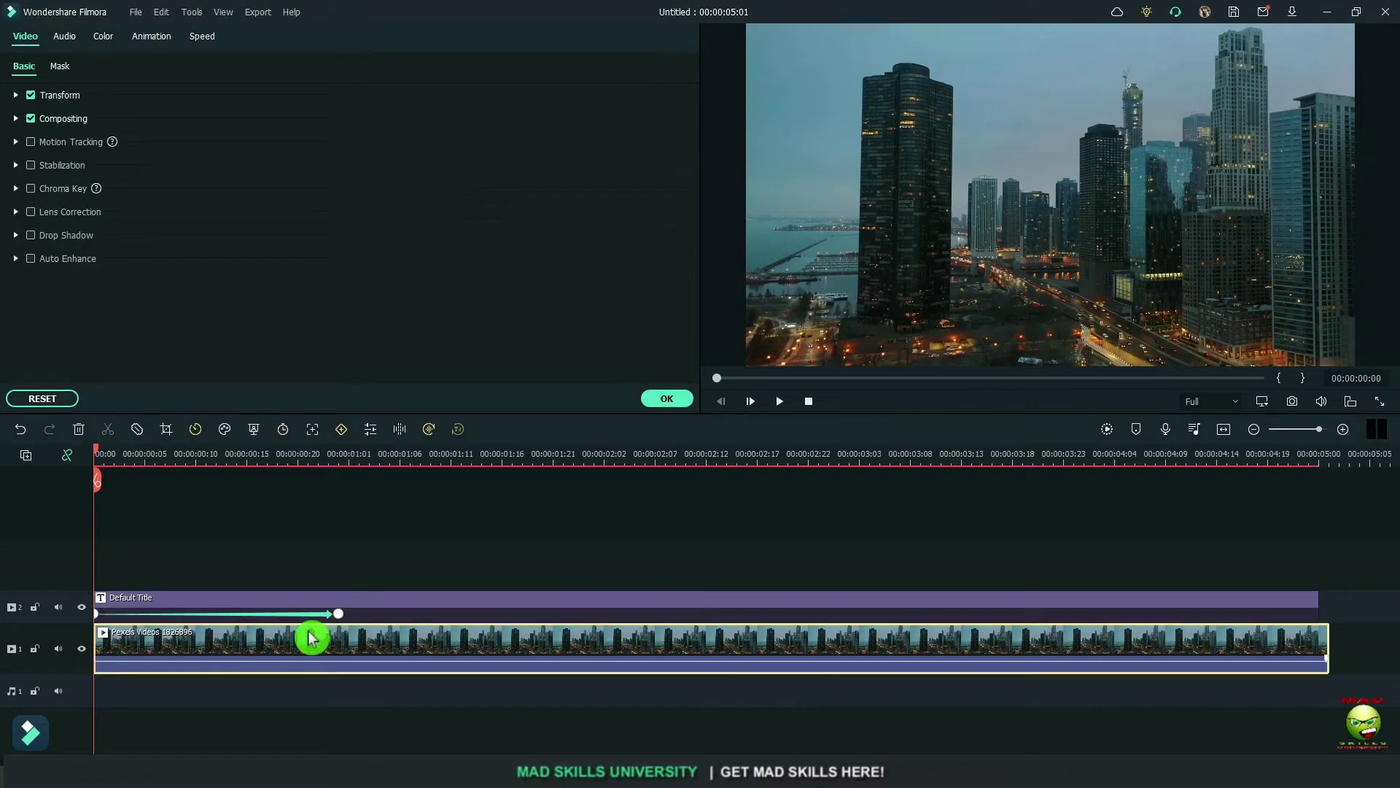
drag(346, 151, 95, 544)
Step: Split all clips at 00:00:04:23 and delete everything after it
click(1303, 456)
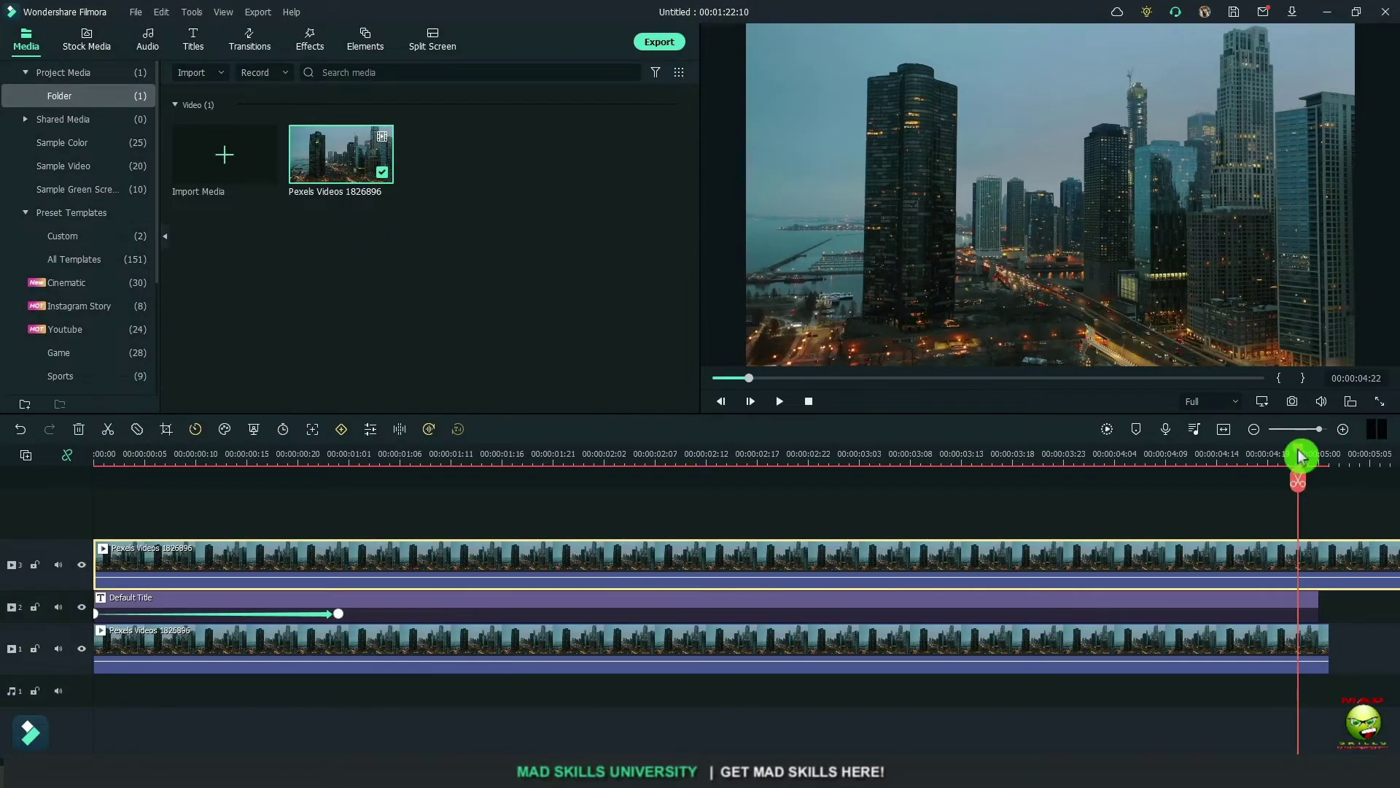
click(1308, 479)
drag(1324, 511, 1322, 683)
key(Delete)
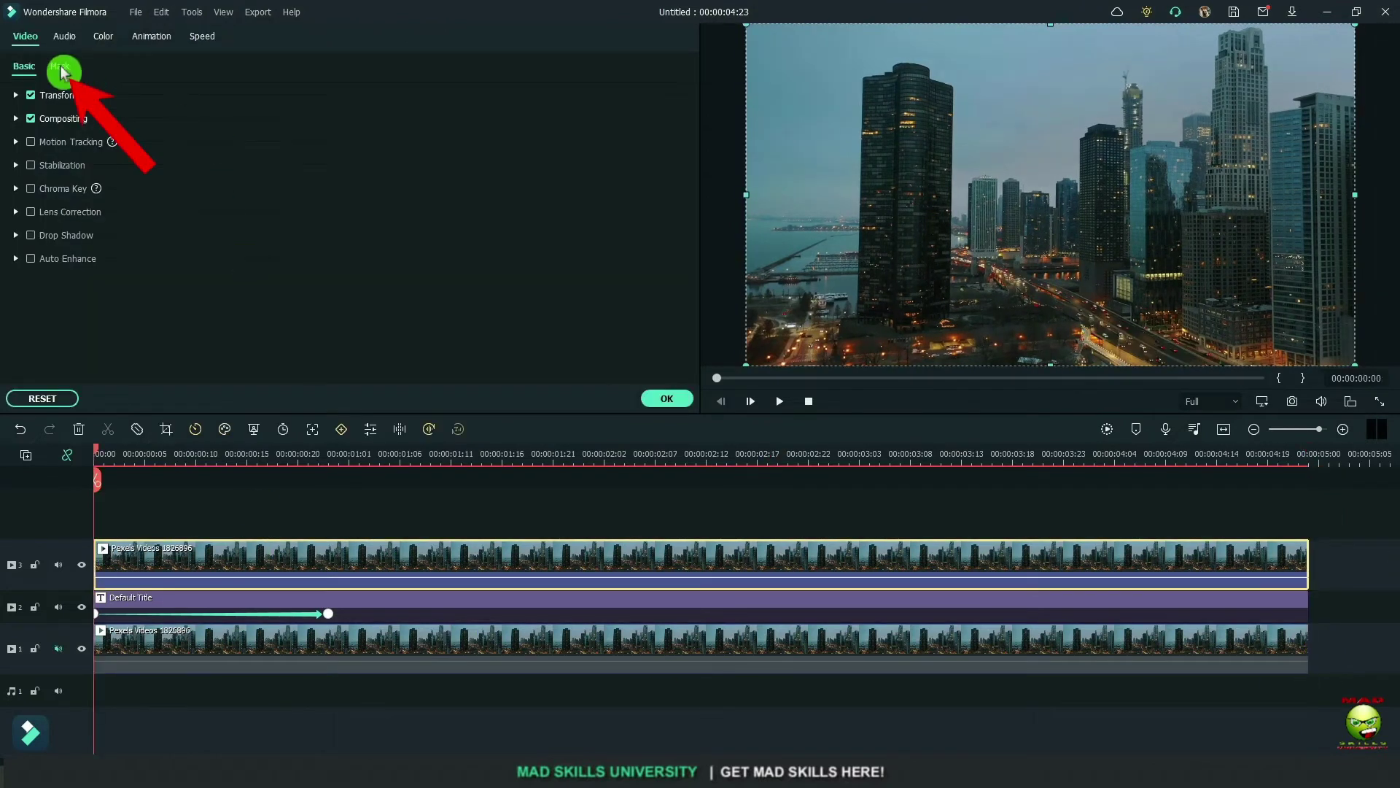
Step: Apply a rectangle mask to the top clip, sized narrowly around the tall left tower
click(60, 67)
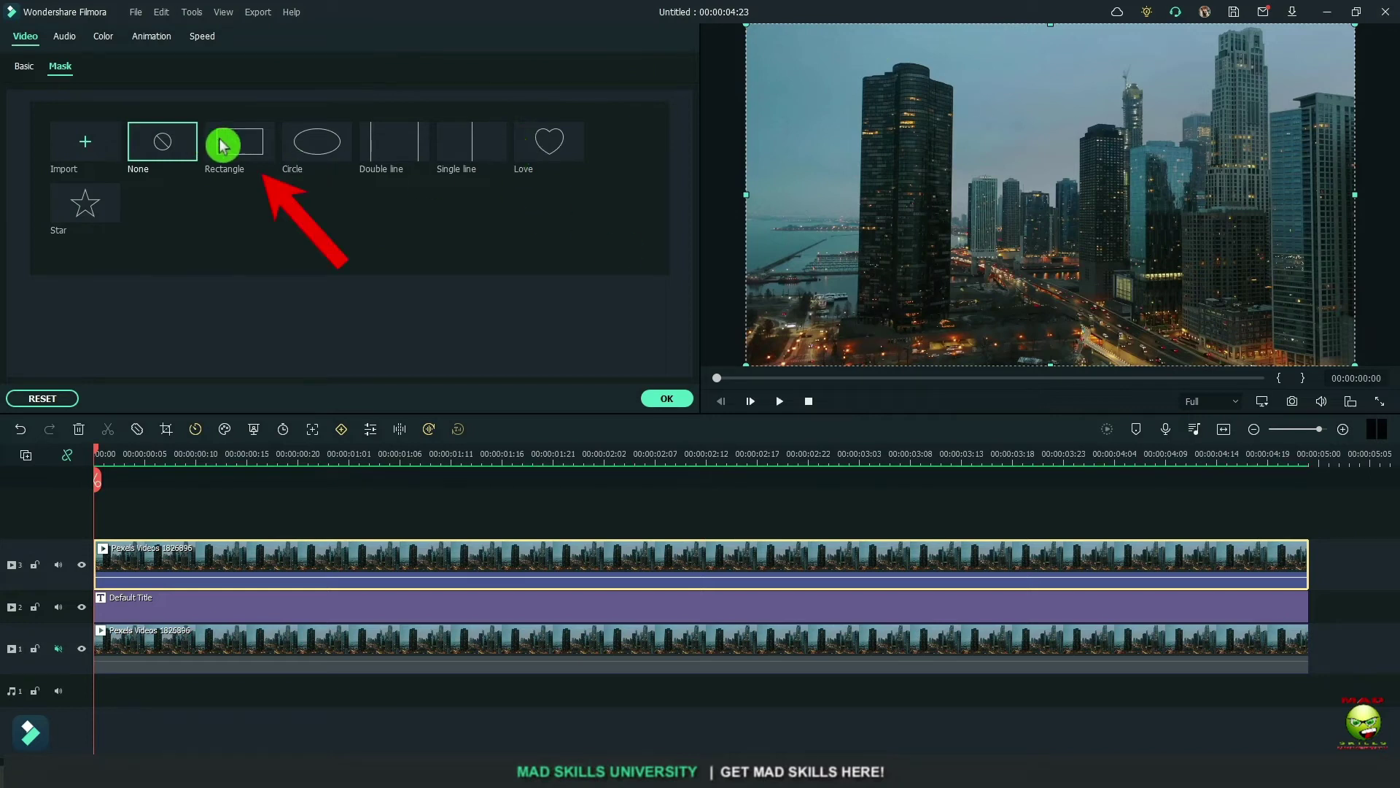
click(237, 150)
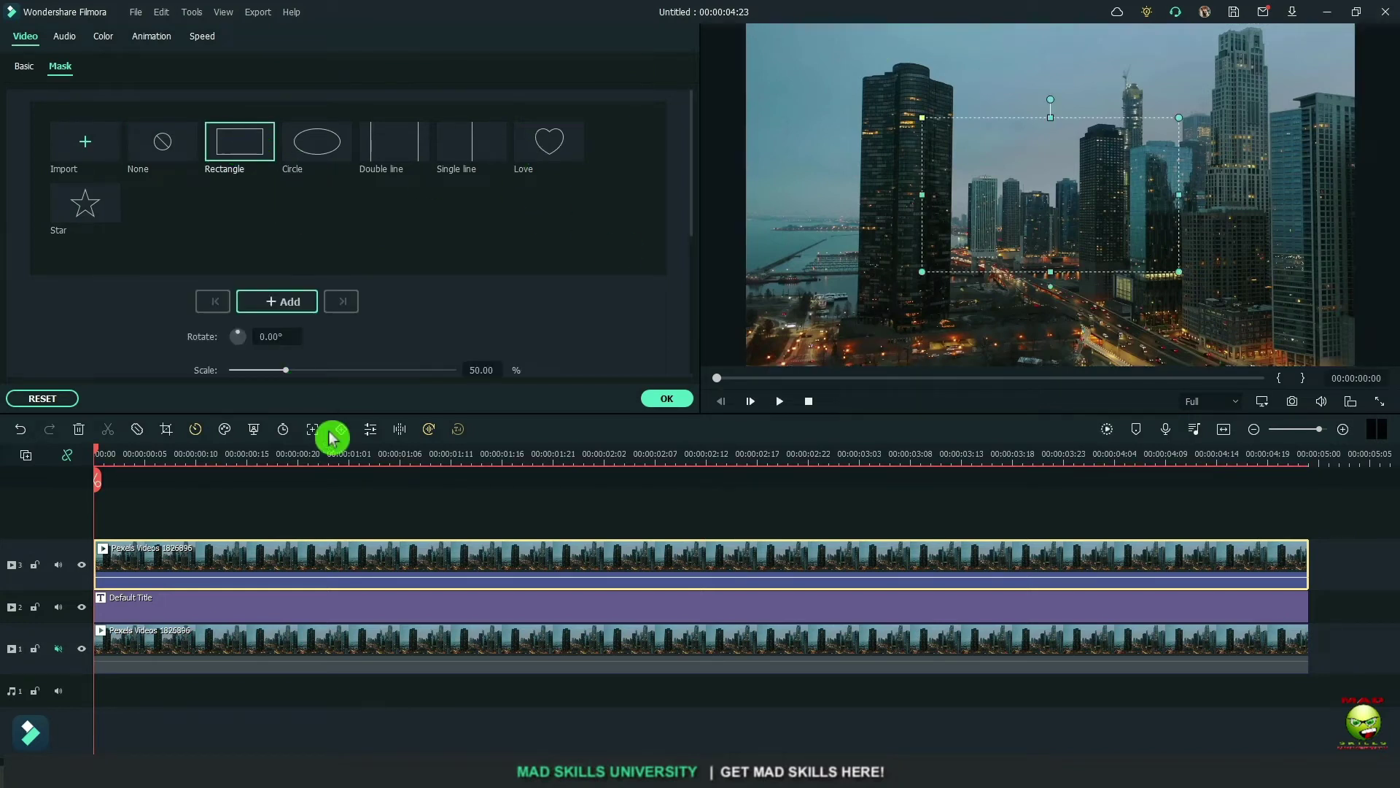
drag(1070, 232, 943, 159)
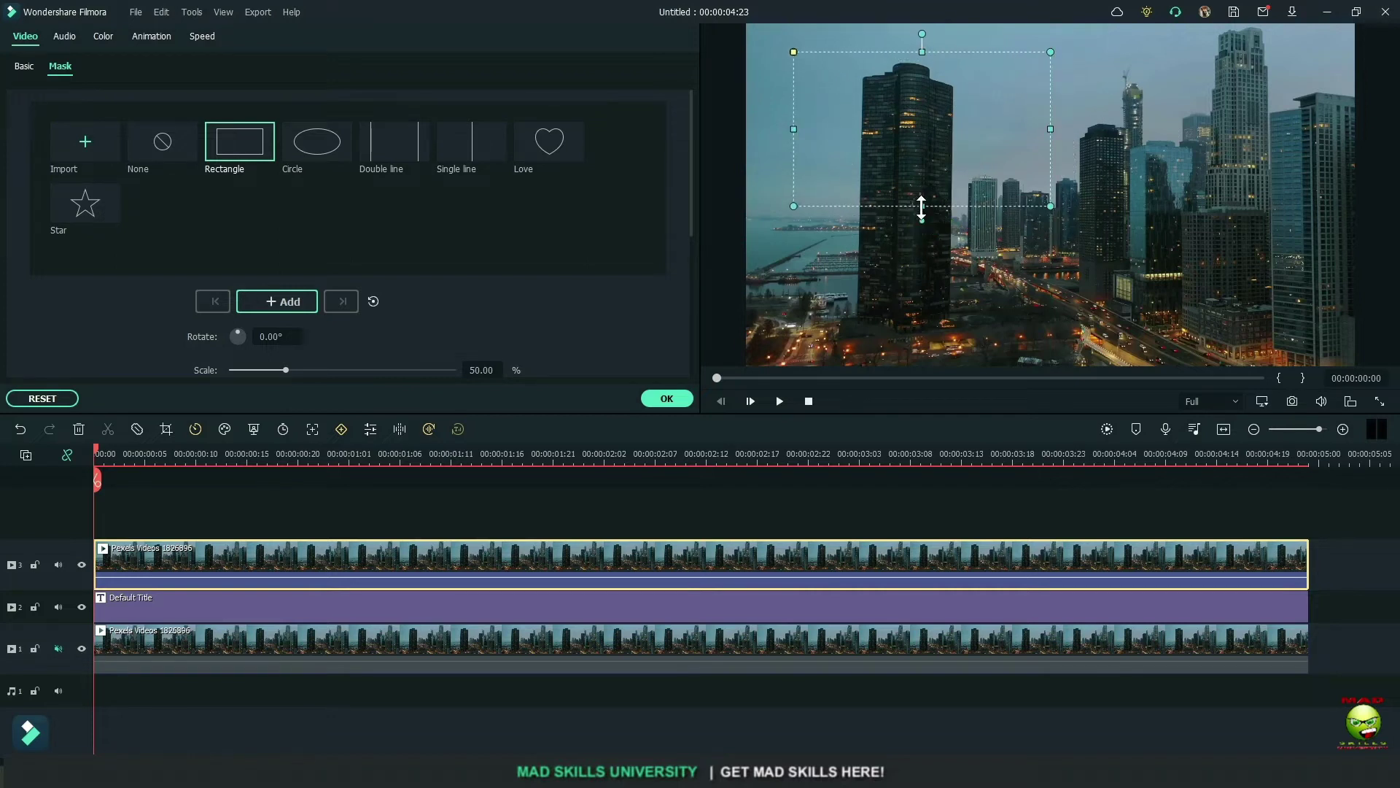
drag(922, 208, 906, 336)
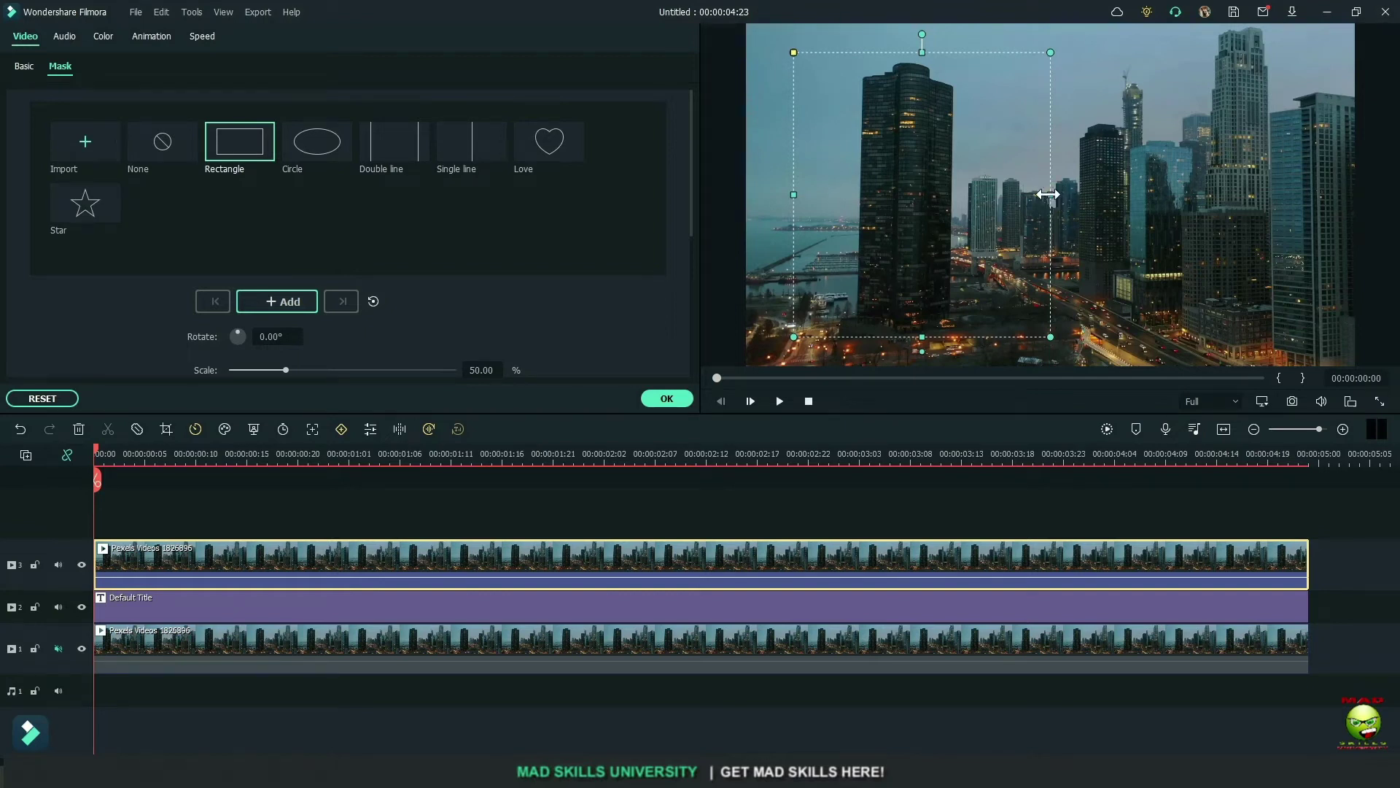
drag(1048, 195, 926, 191)
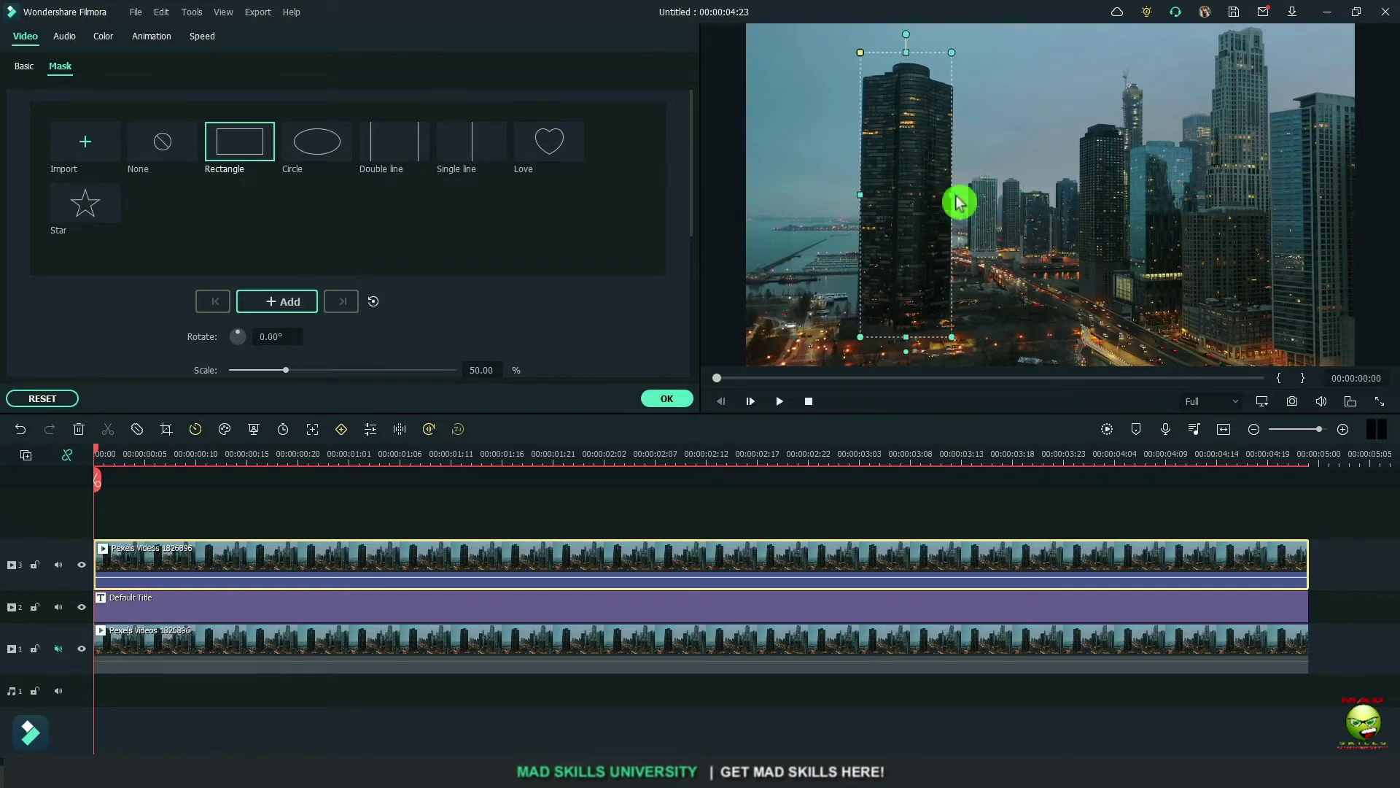
Step: Set the mask rotation to 0.75°, nudging the mask slightly in the frame
scroll(435, 328, down, 3)
scroll(699, 206, up, 1)
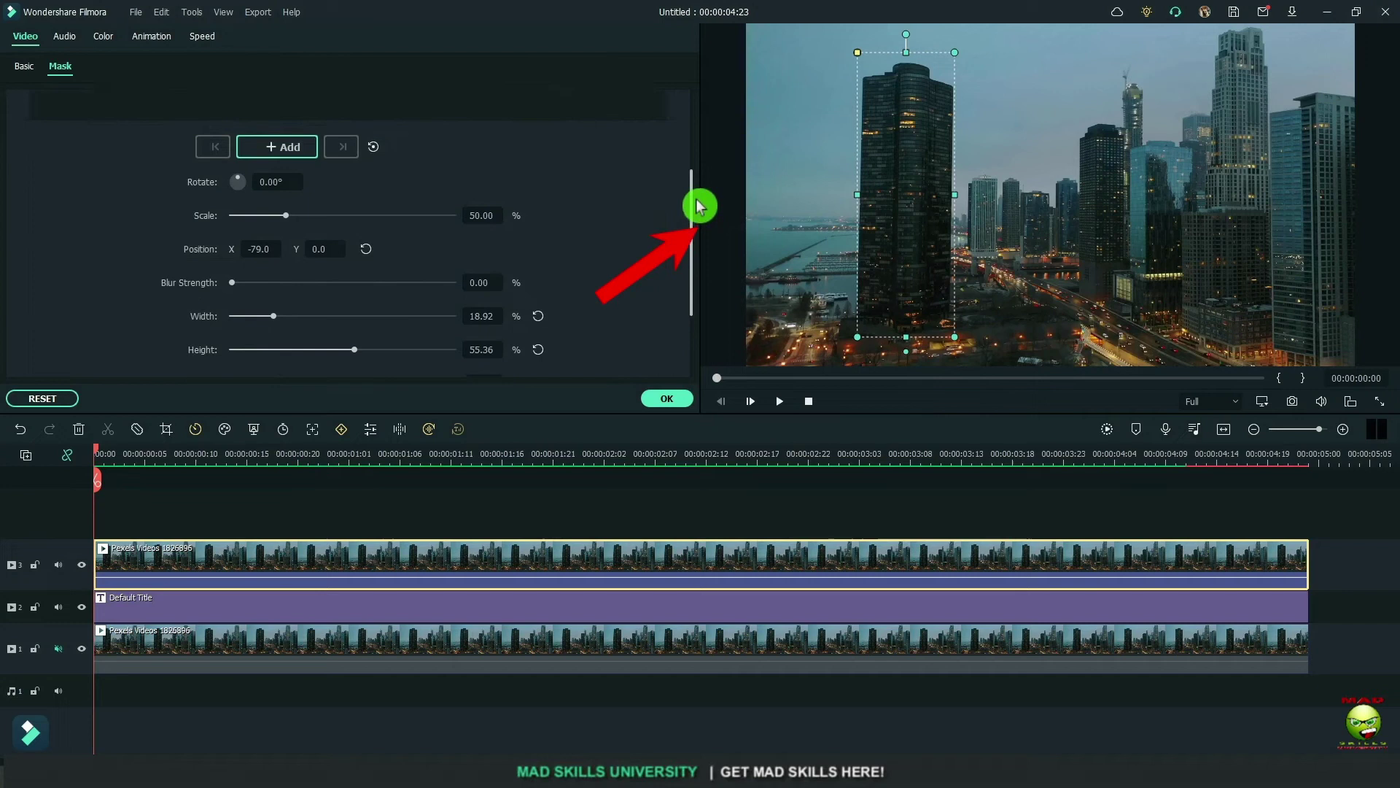
scroll(698, 206, up, 1)
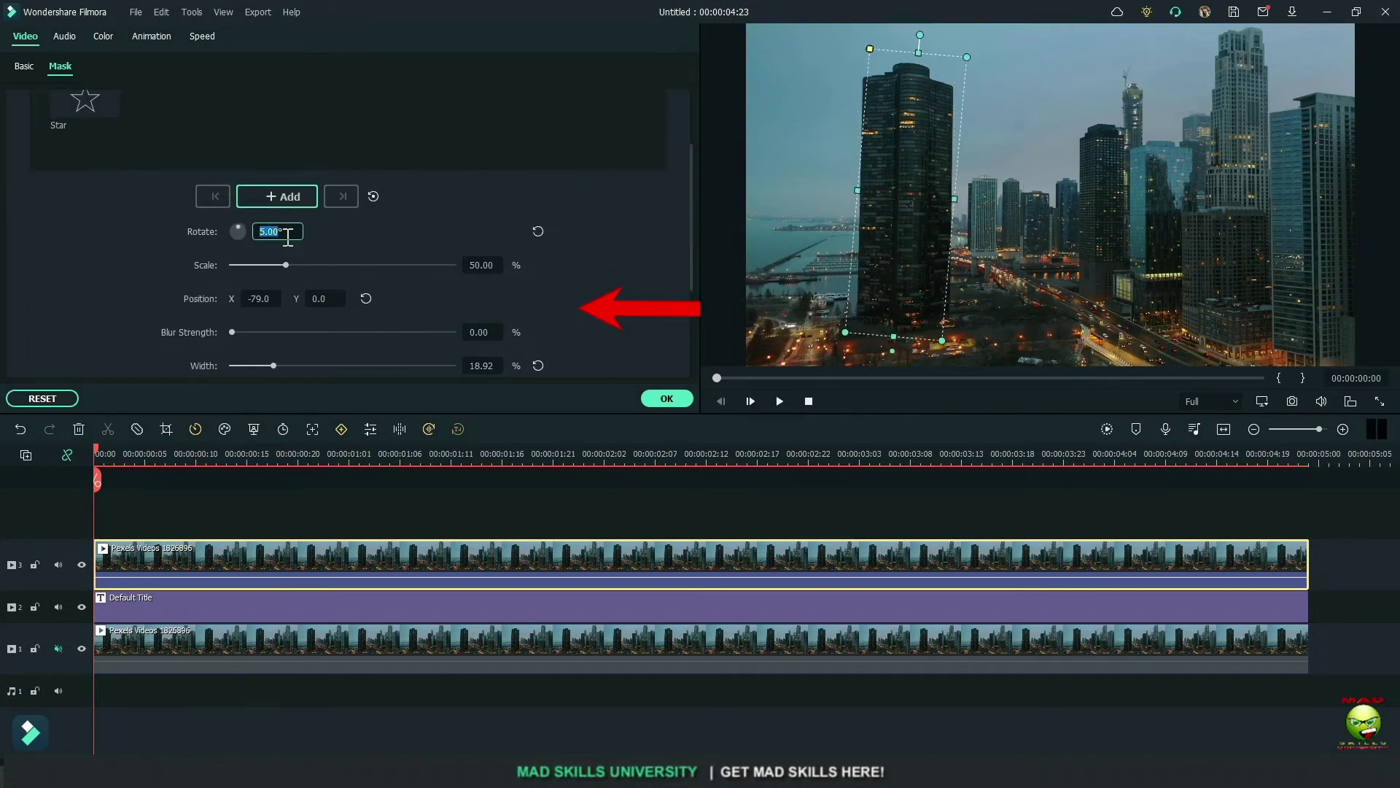
text(0)
key(Return)
scroll(290, 237, up, 1)
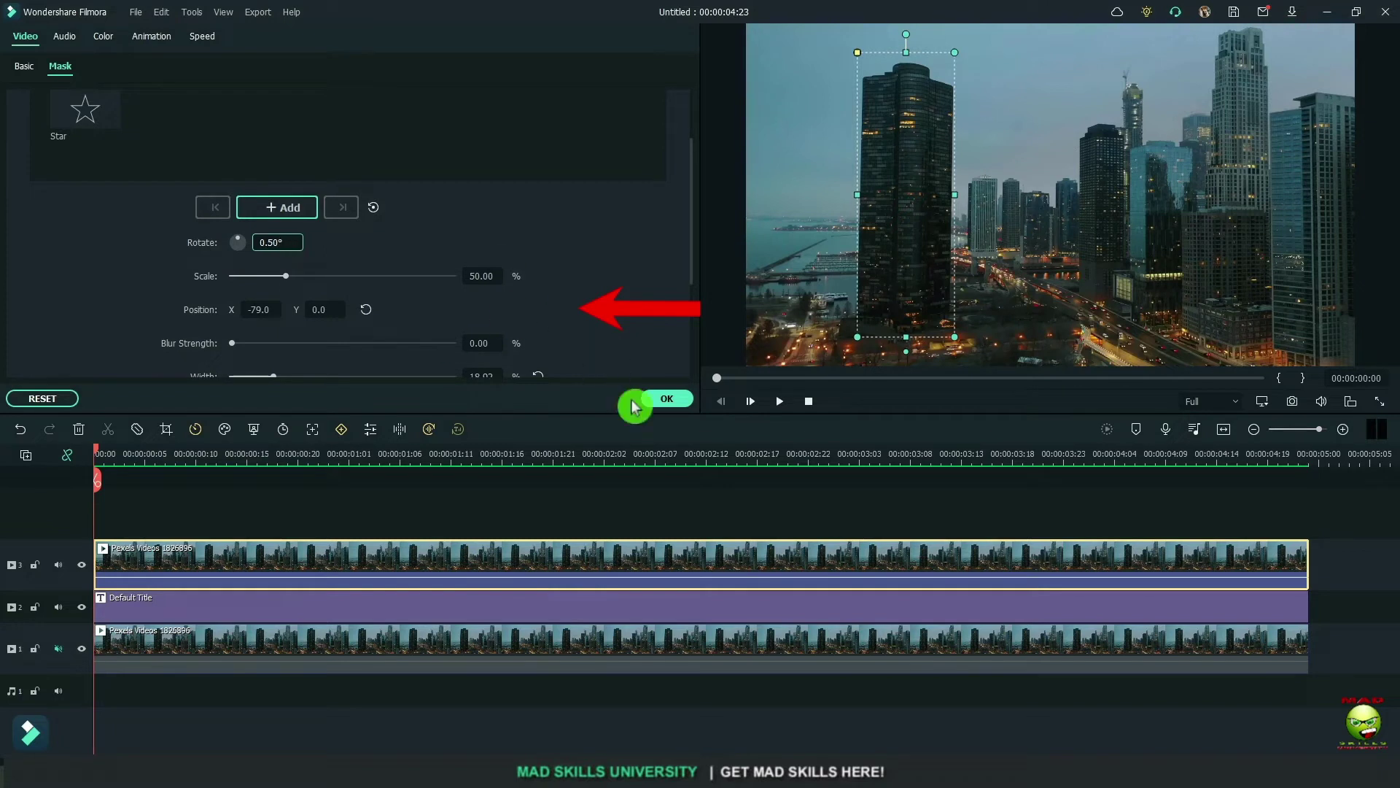
click(538, 340)
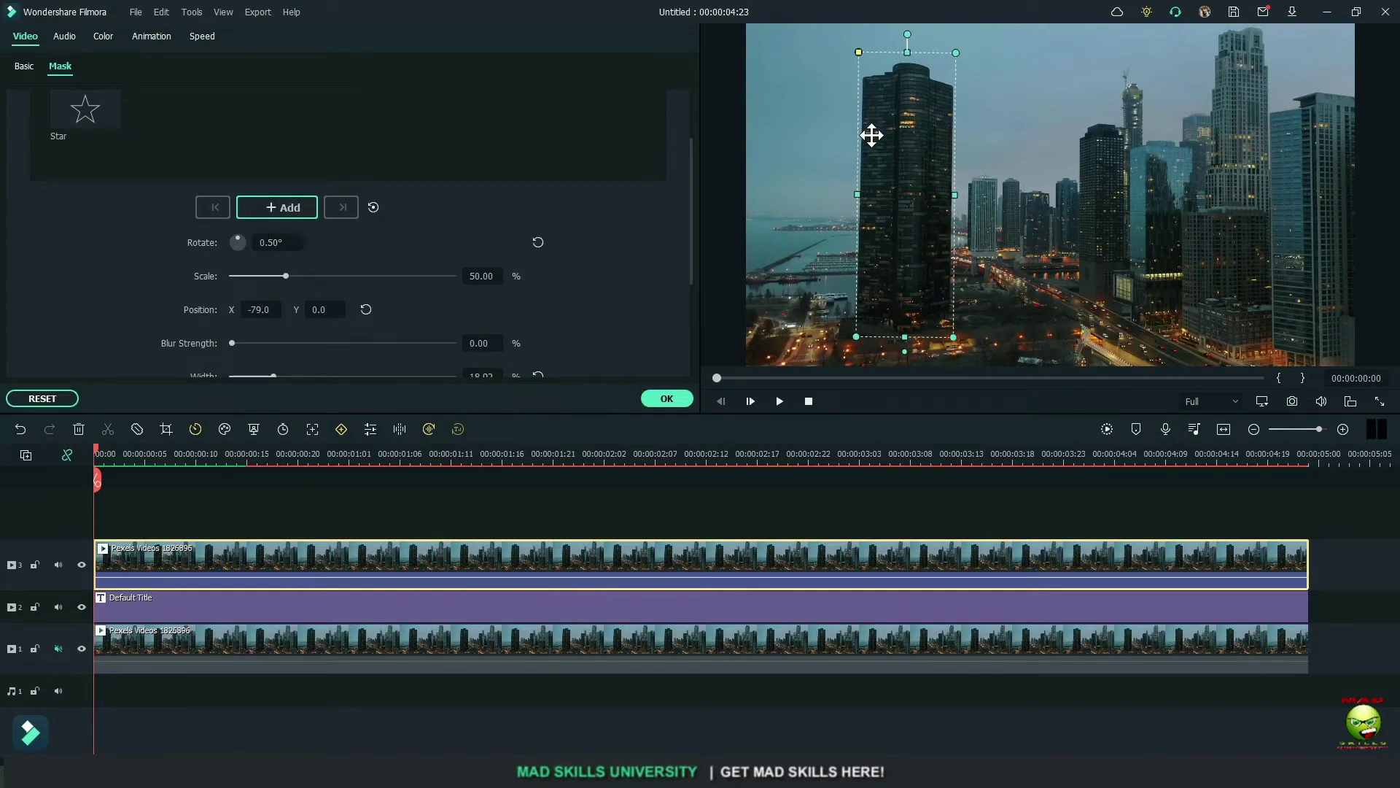
drag(955, 195, 958, 208)
text(0)
key(Return)
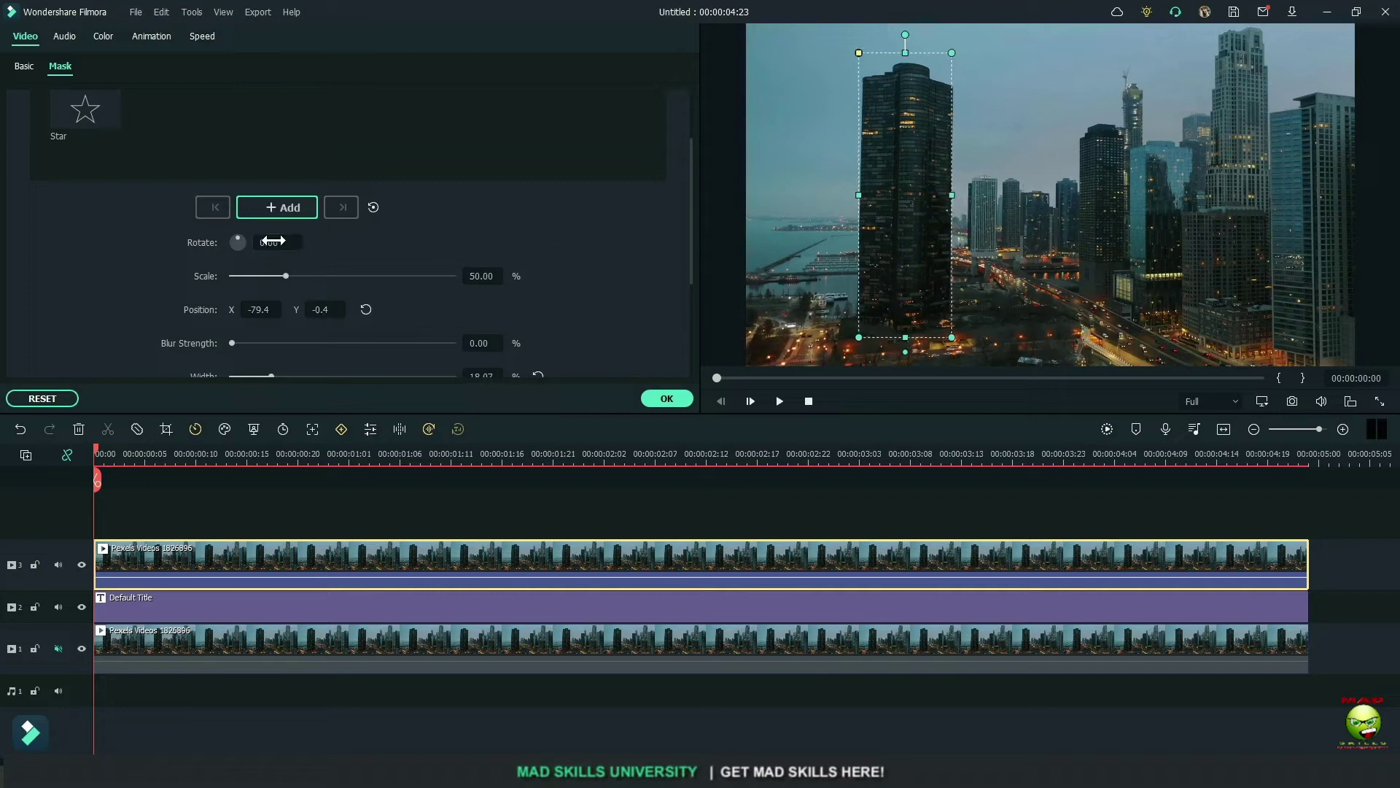
text(5)
key(Return)
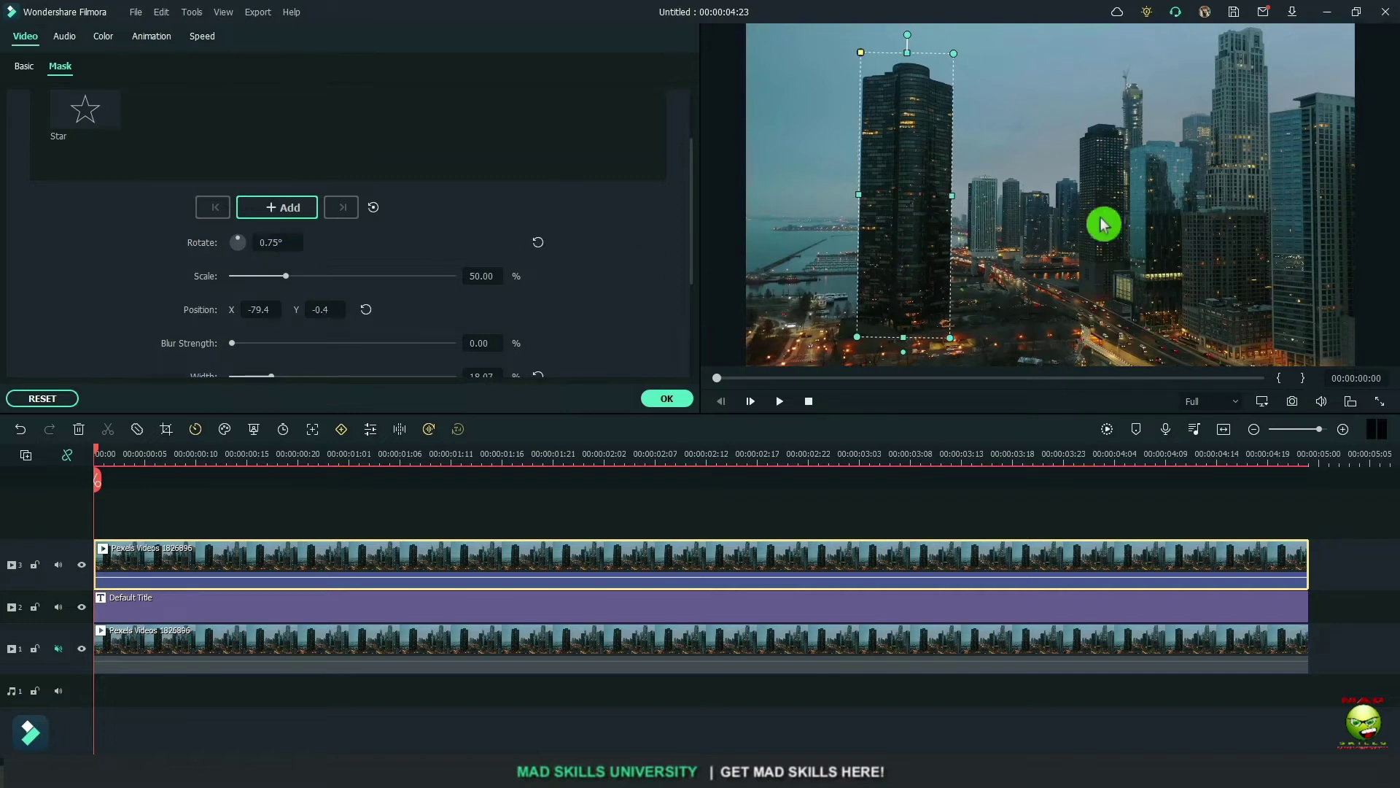
click(58, 649)
Step: Close the mask settings with OK, keeping the changes
click(667, 401)
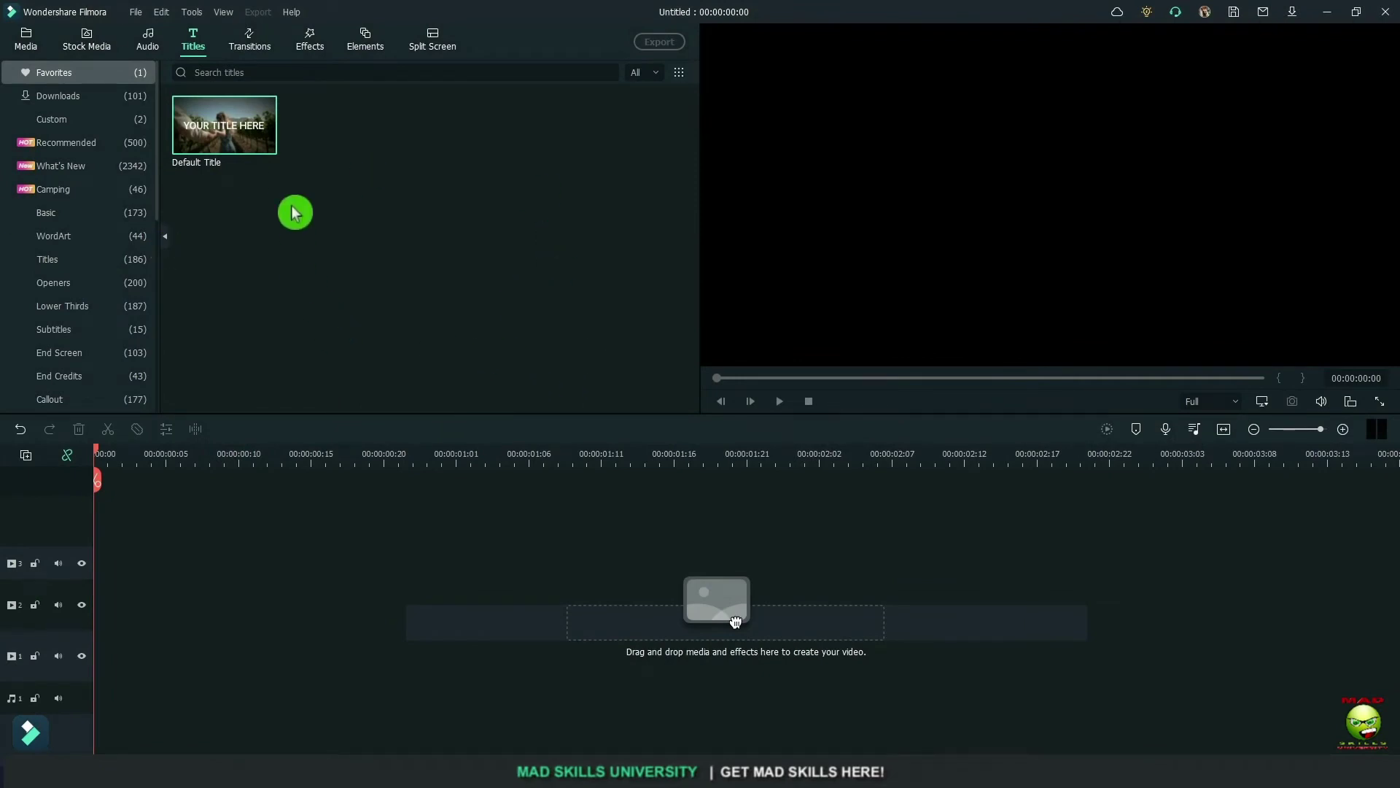
Step: Add a Default Title reading 'Dance with me' and apply the Up Down 2 animation
drag(735, 622, 127, 611)
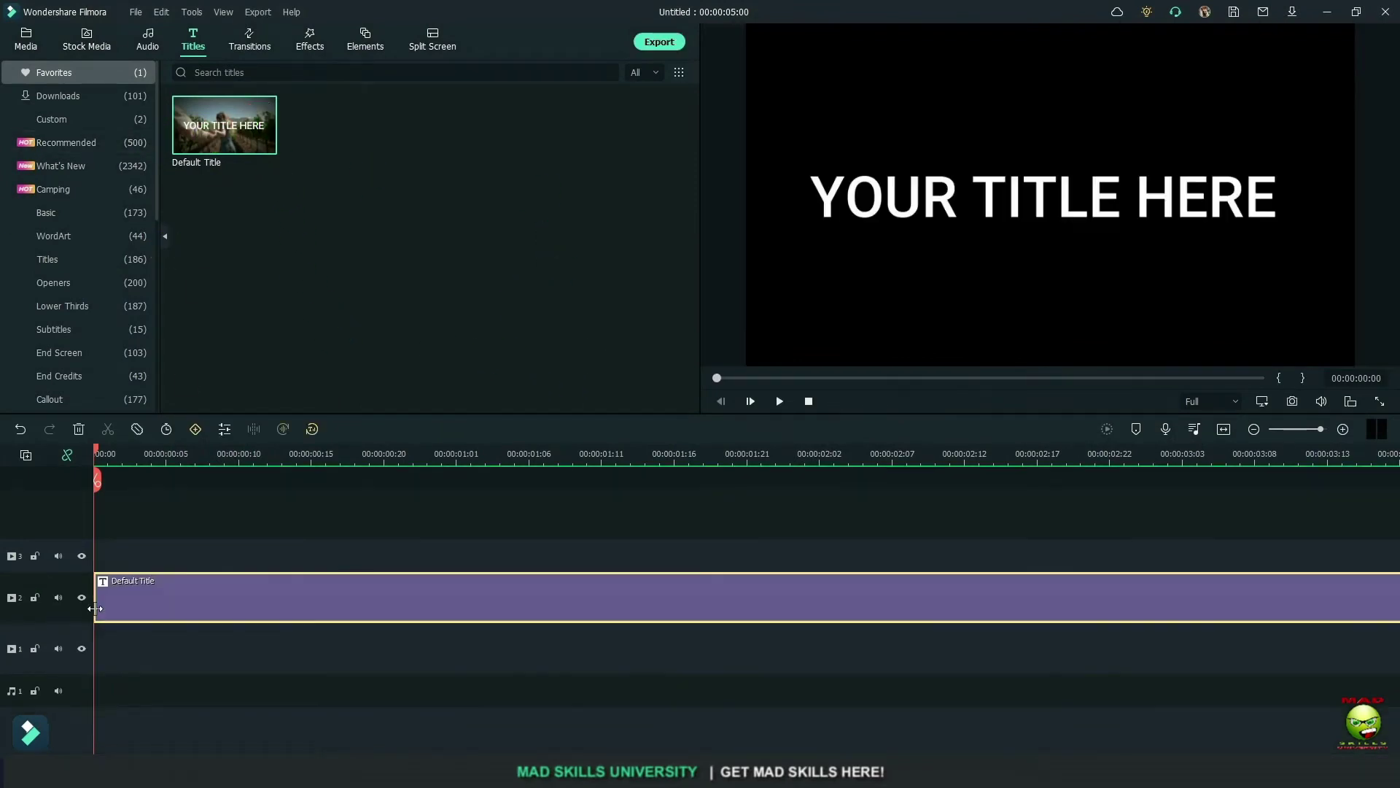
double_click(971, 207)
text(Dance with me)
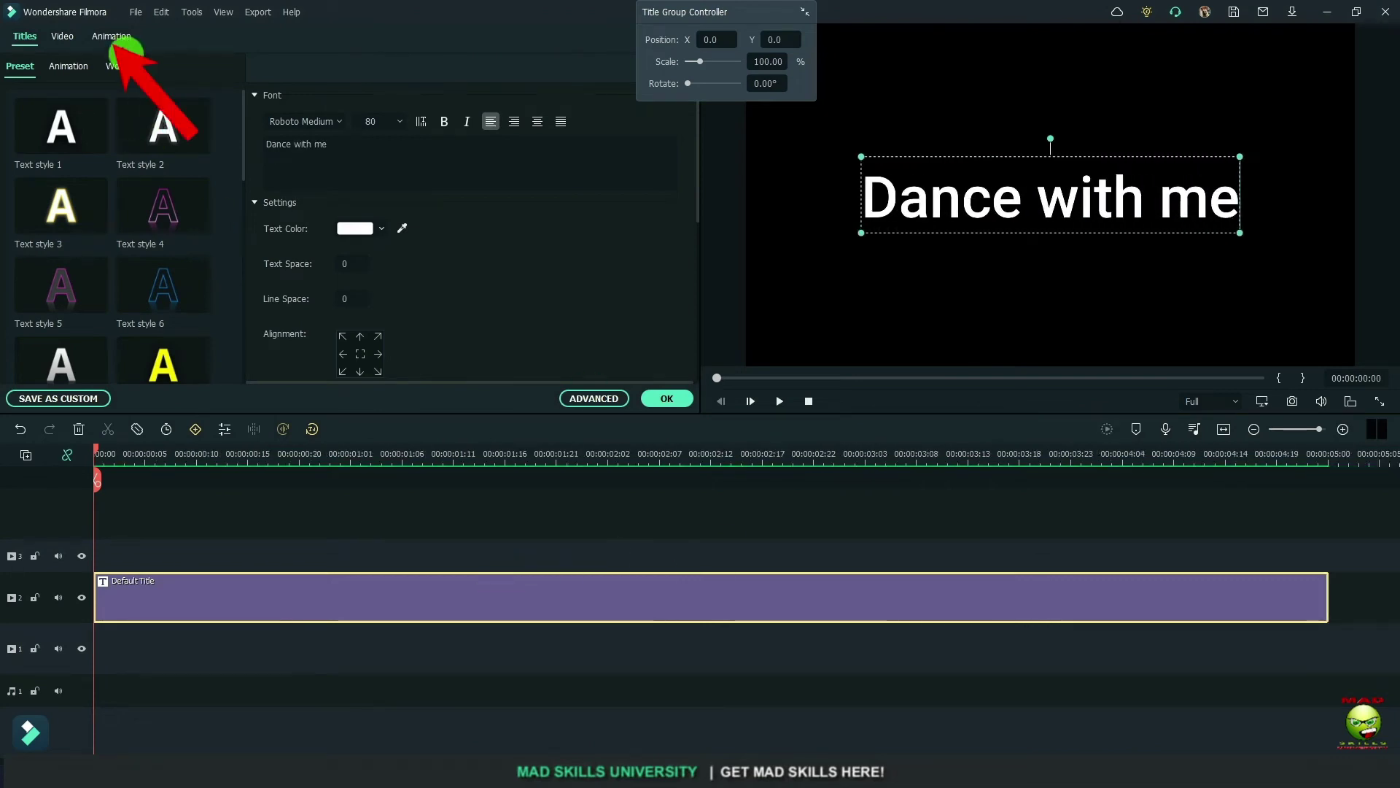
click(117, 38)
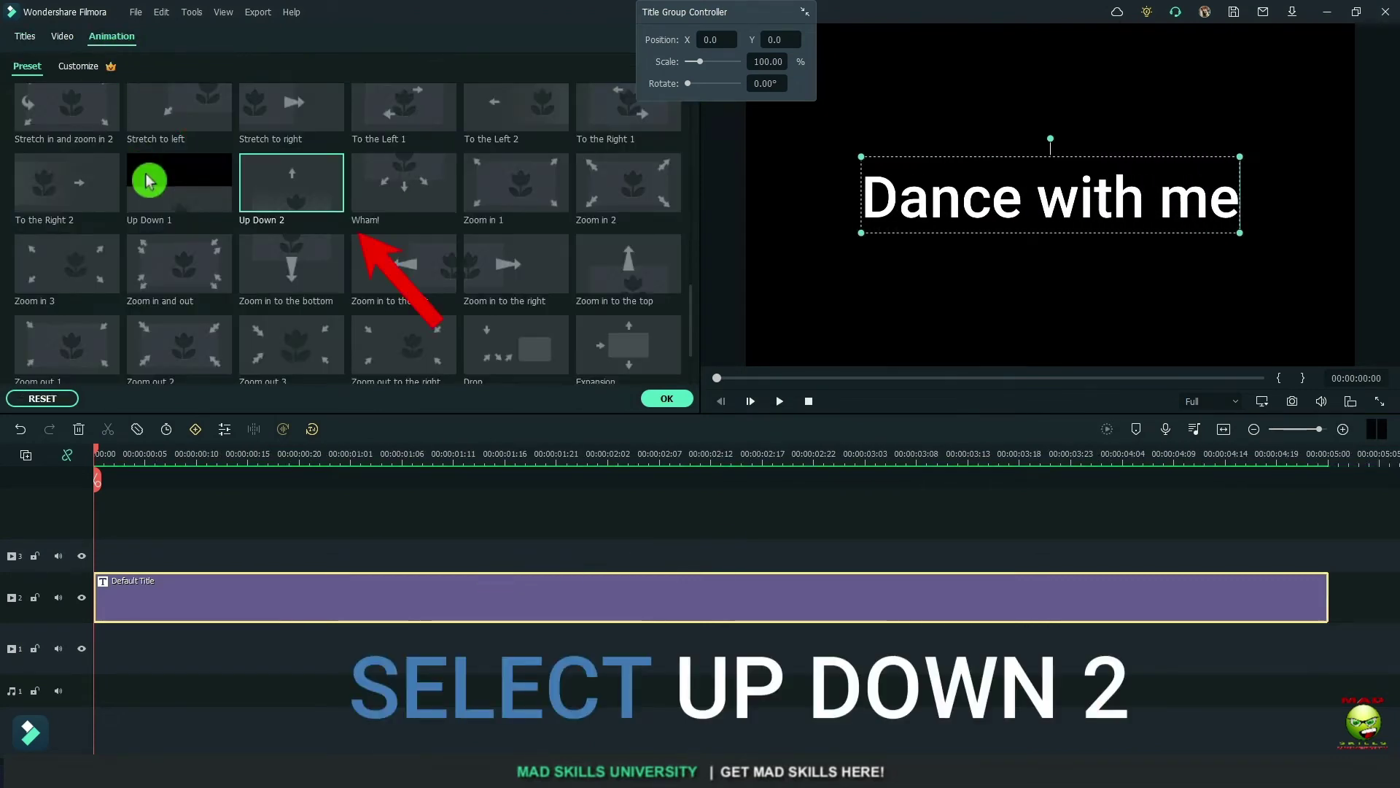
click(291, 193)
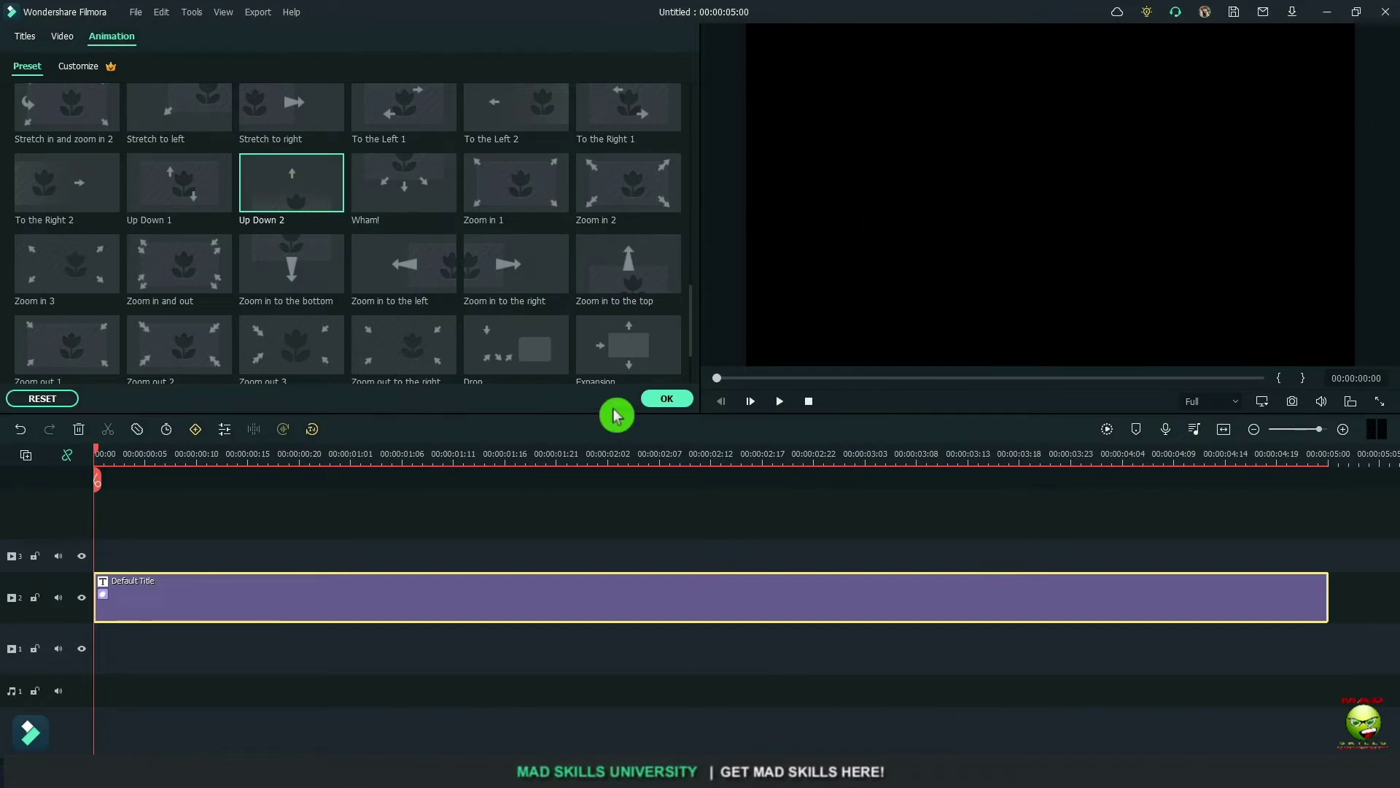
click(666, 398)
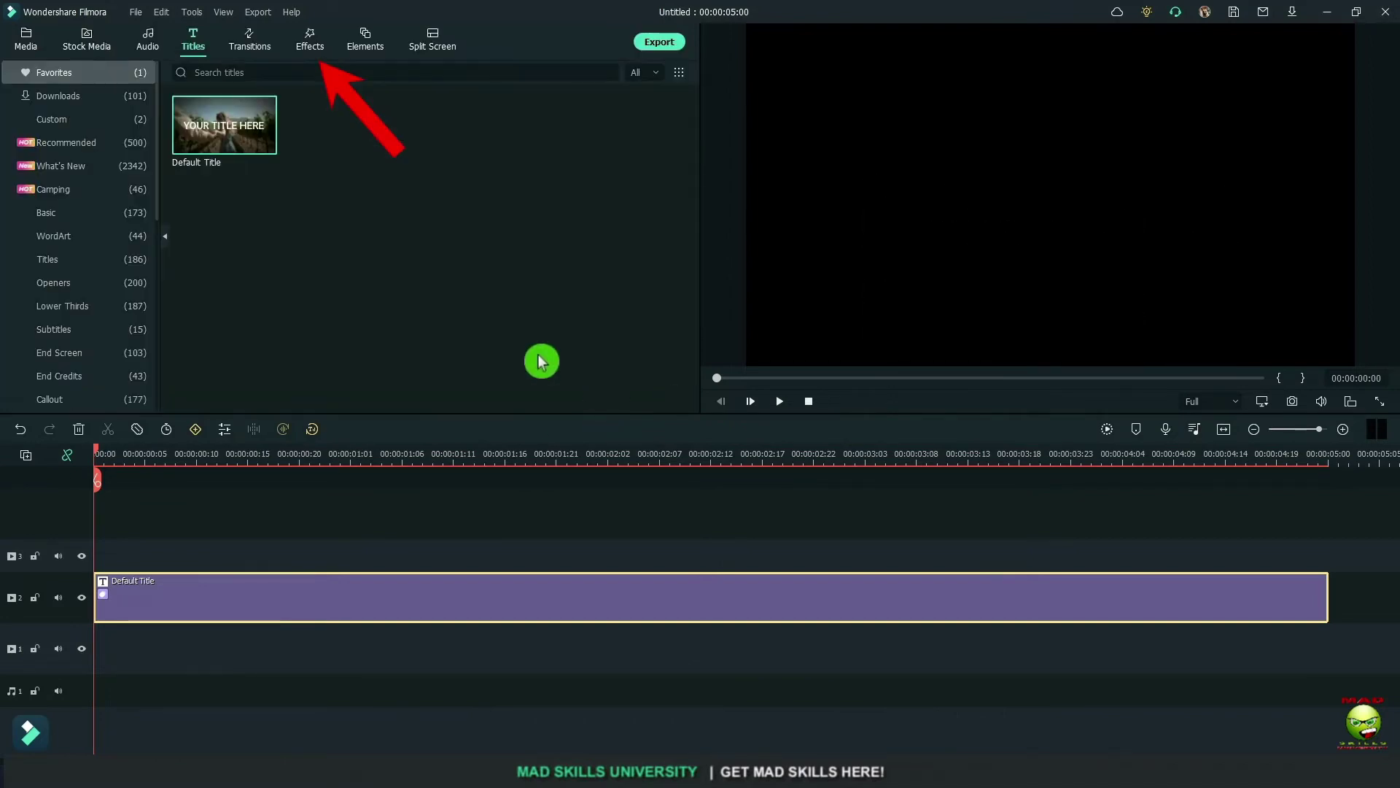
Step: Add the Basic Mild effect on a track above the title and preview it
click(311, 49)
click(80, 295)
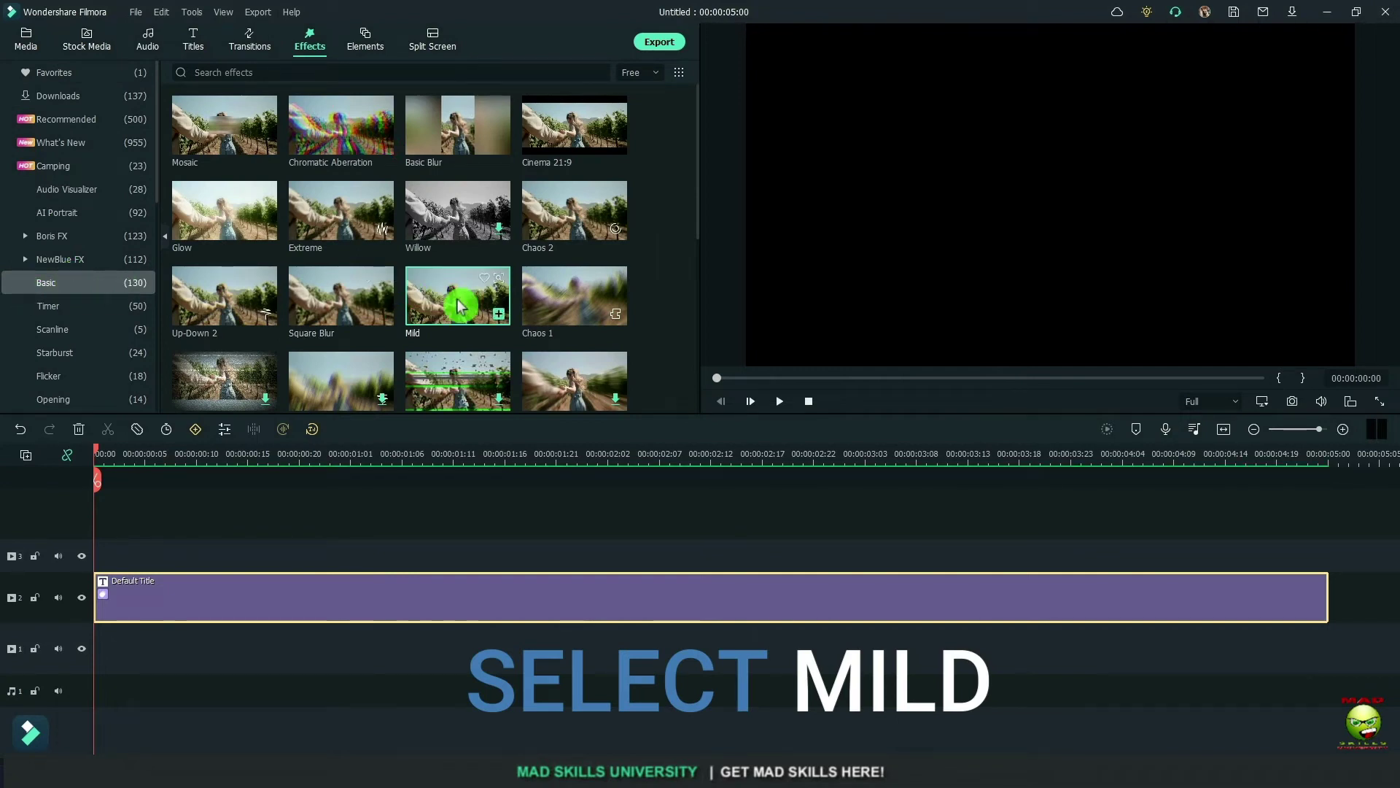
drag(462, 301, 183, 539)
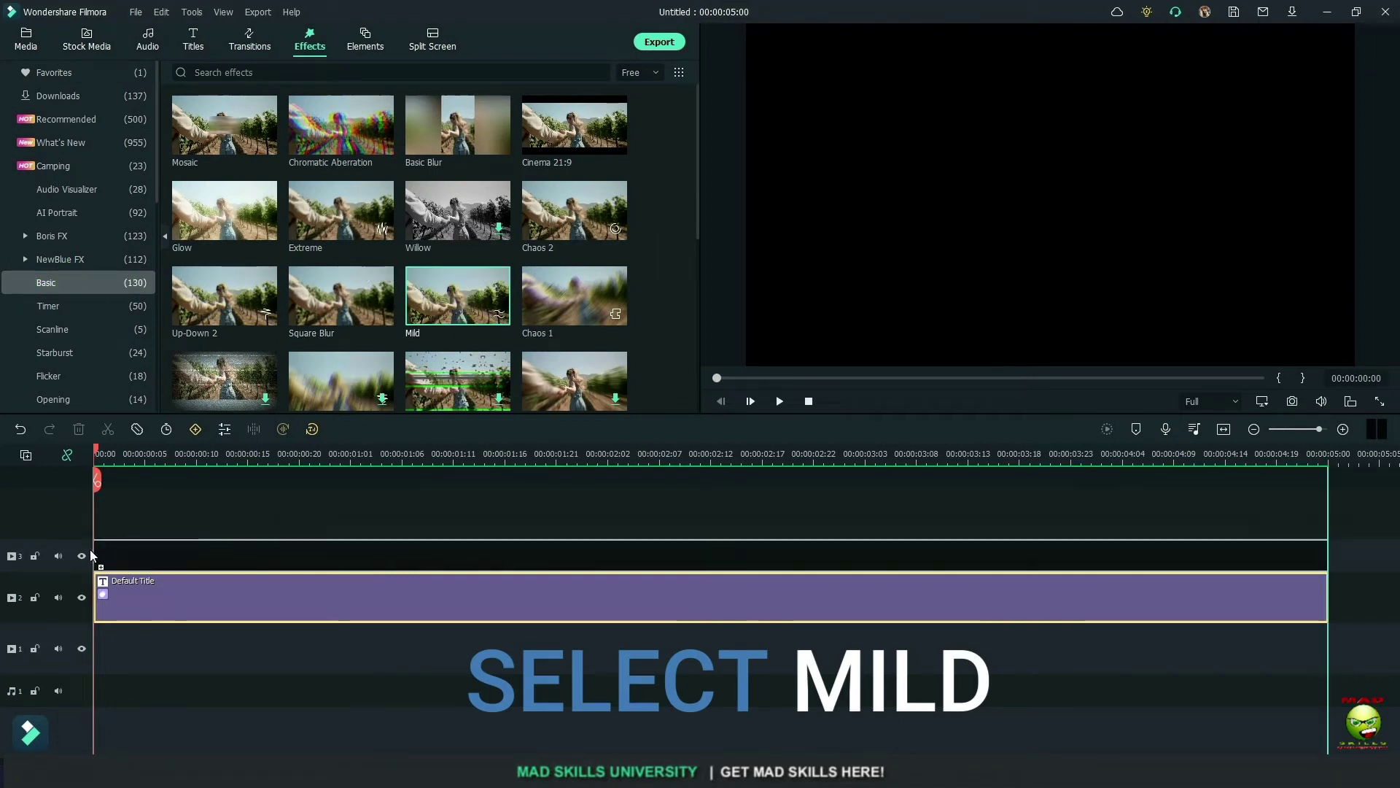
key(space)
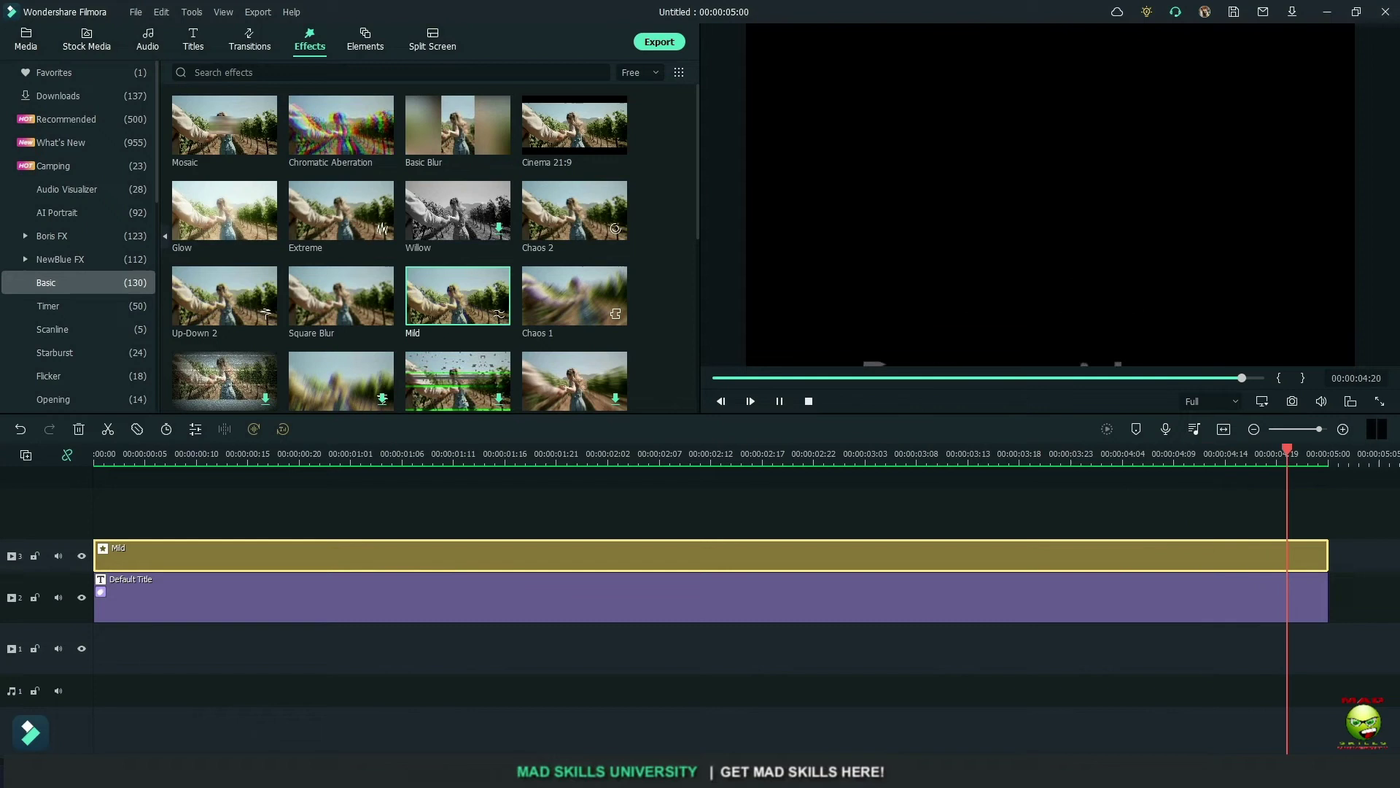
Step: Raise the Mild effect's Position X, Y and Z and preview the change
double_click(400, 562)
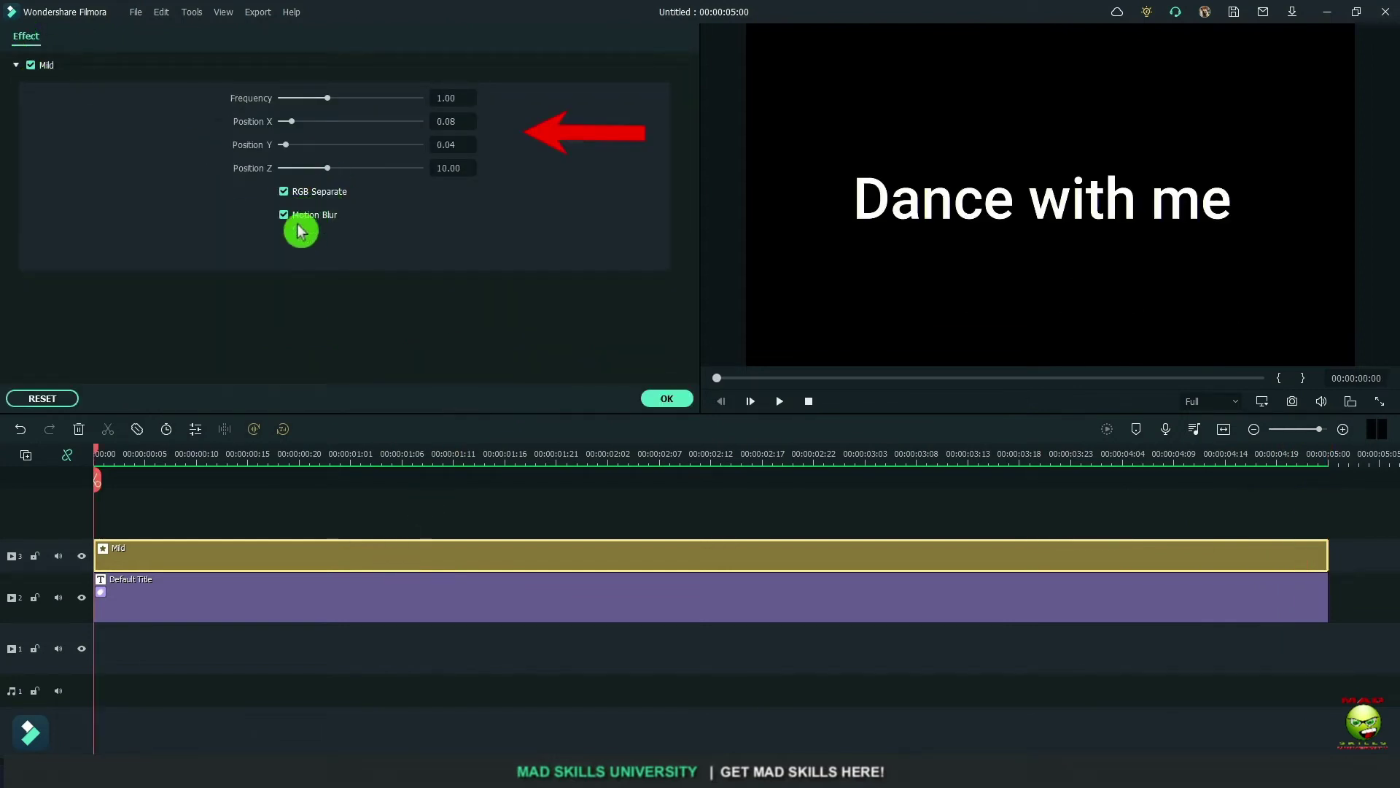
drag(328, 170, 406, 168)
click(331, 121)
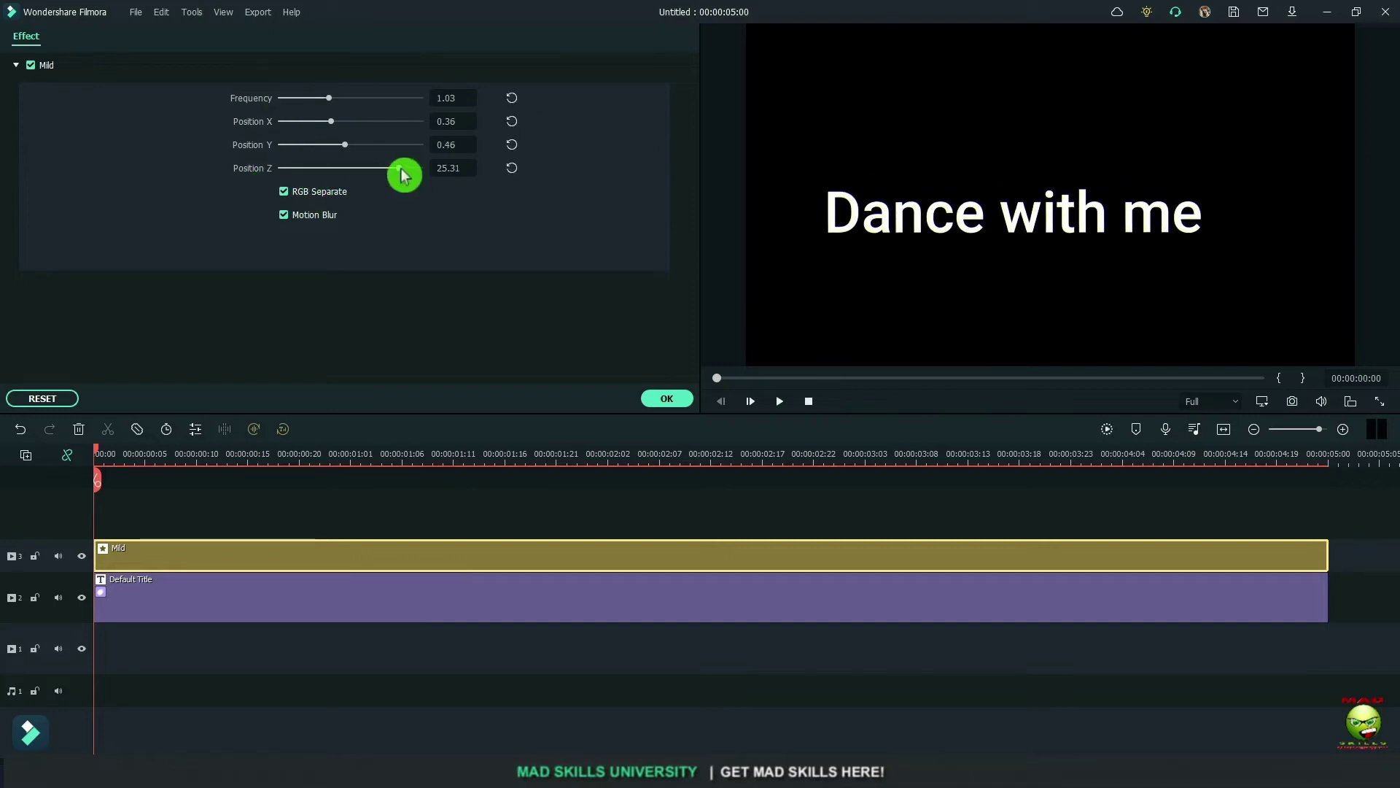
key(space)
Step: Reset the Mild settings to Frequency 1.00 and Position Z 10.00, then replay
click(780, 401)
click(512, 98)
click(511, 121)
click(512, 144)
click(512, 168)
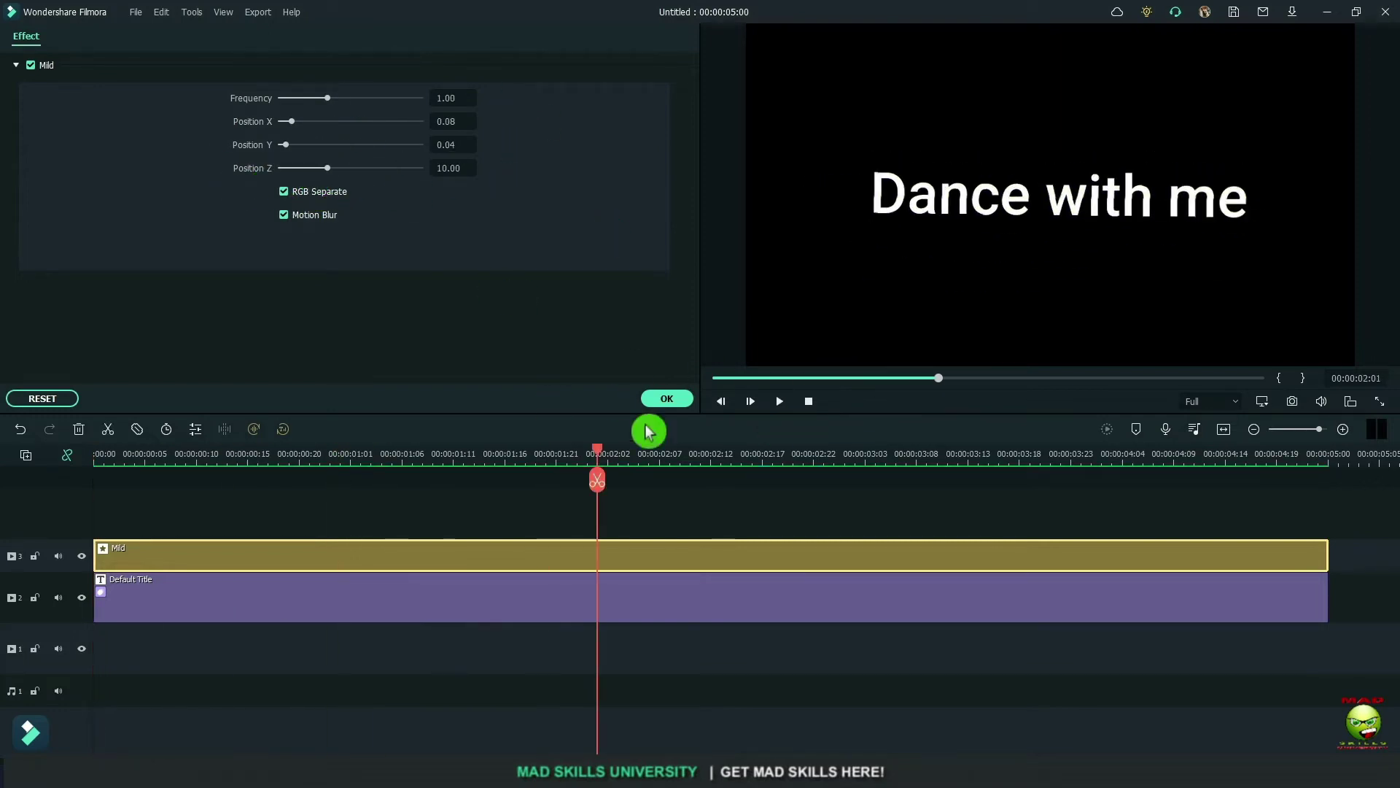
click(667, 398)
key(space)
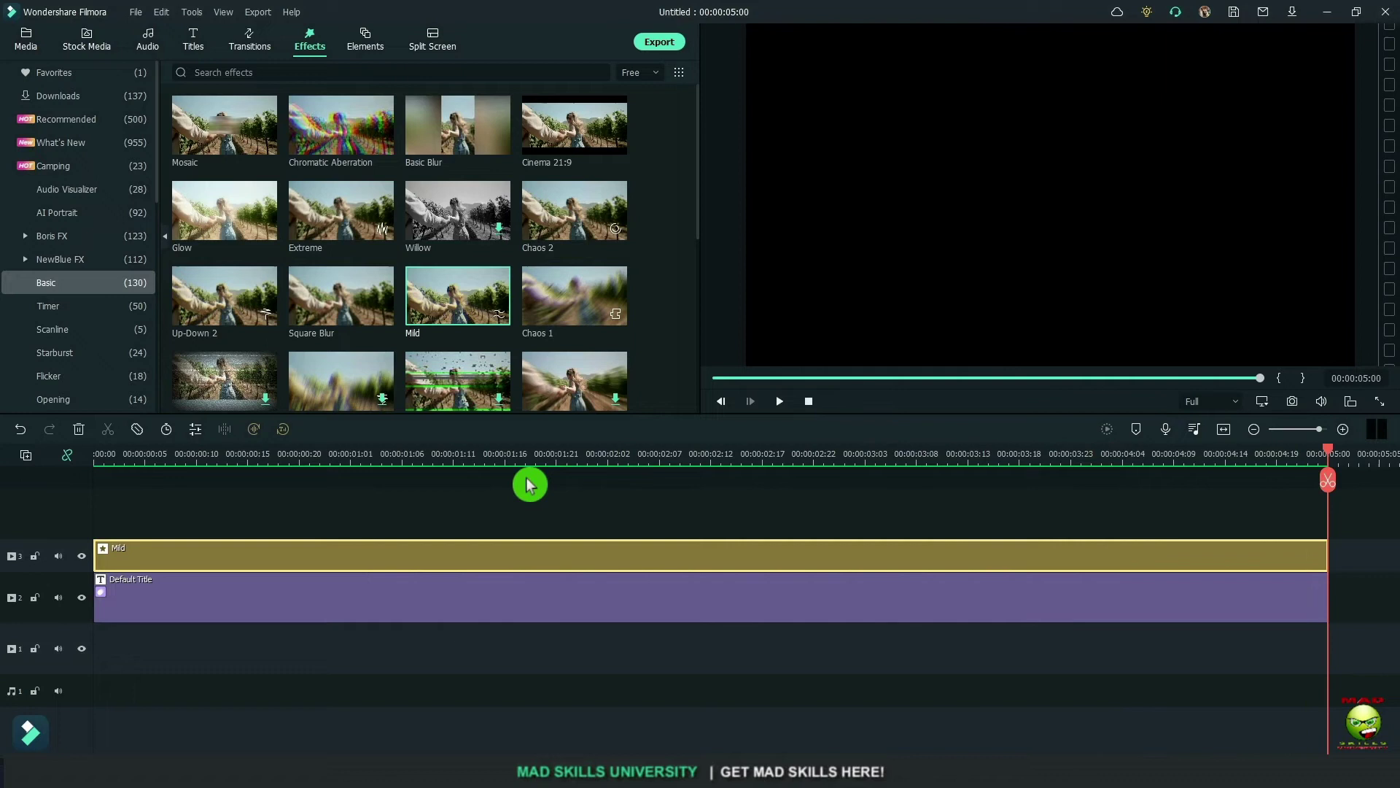
Step: Trim the Default Title clip so it ends at 1:16
click(809, 402)
click(1247, 611)
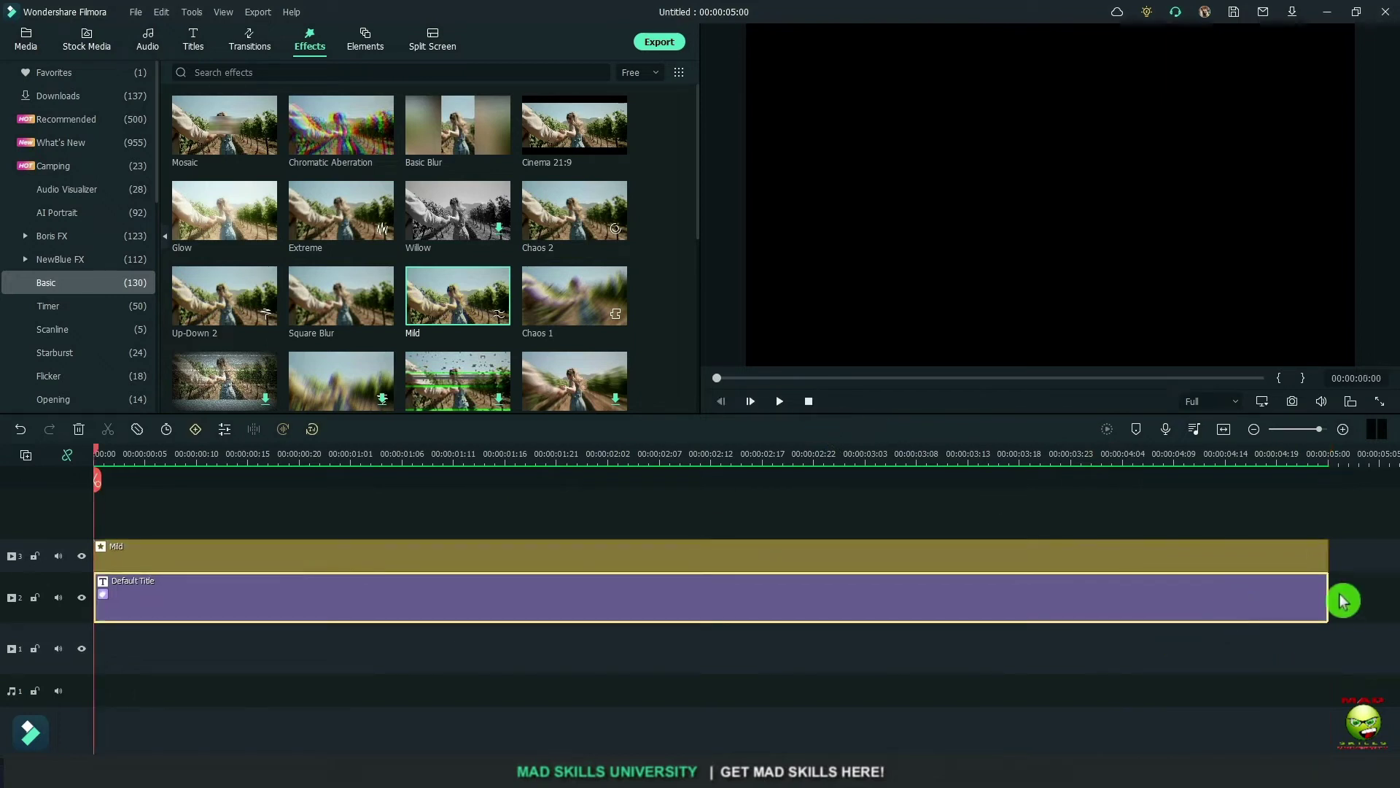
drag(1321, 584, 371, 594)
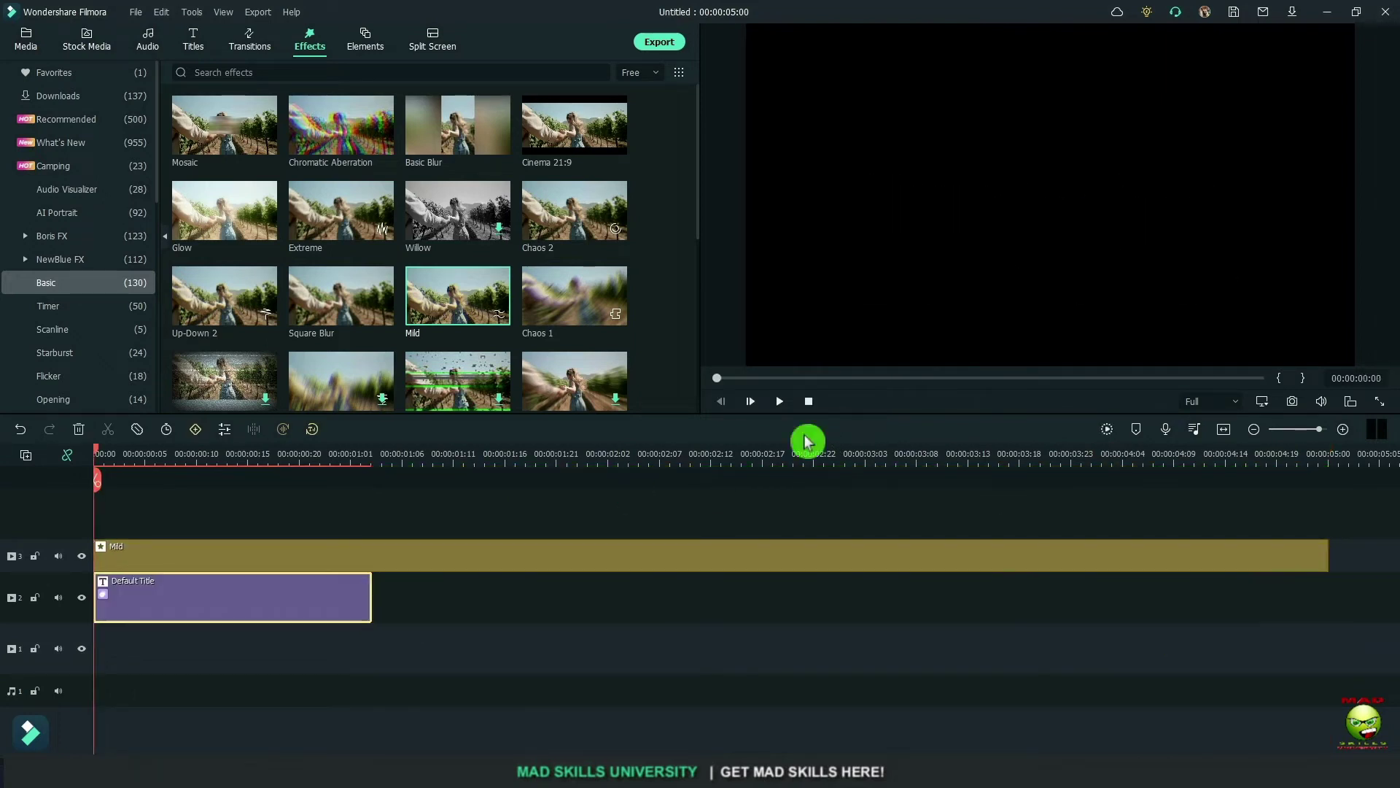
key(space)
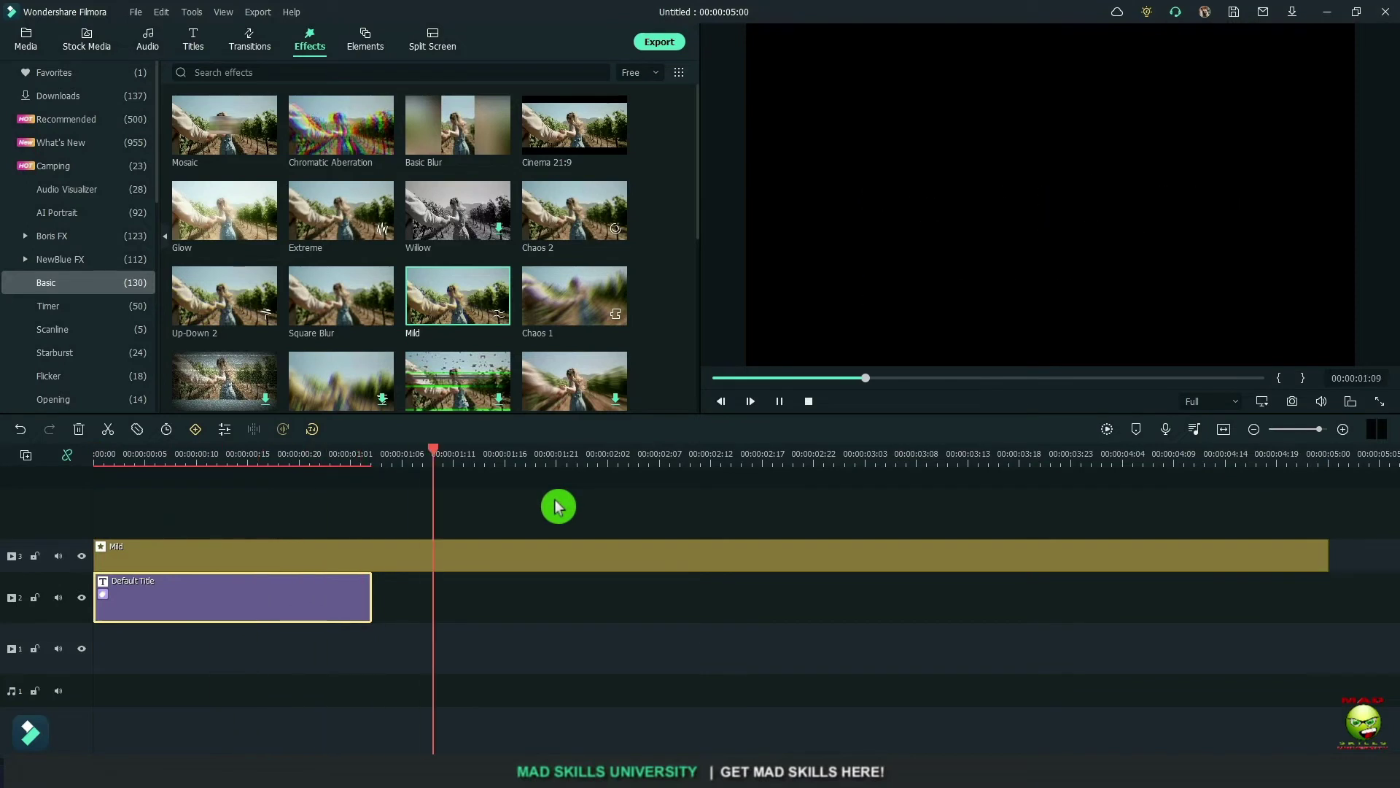
drag(372, 589, 505, 597)
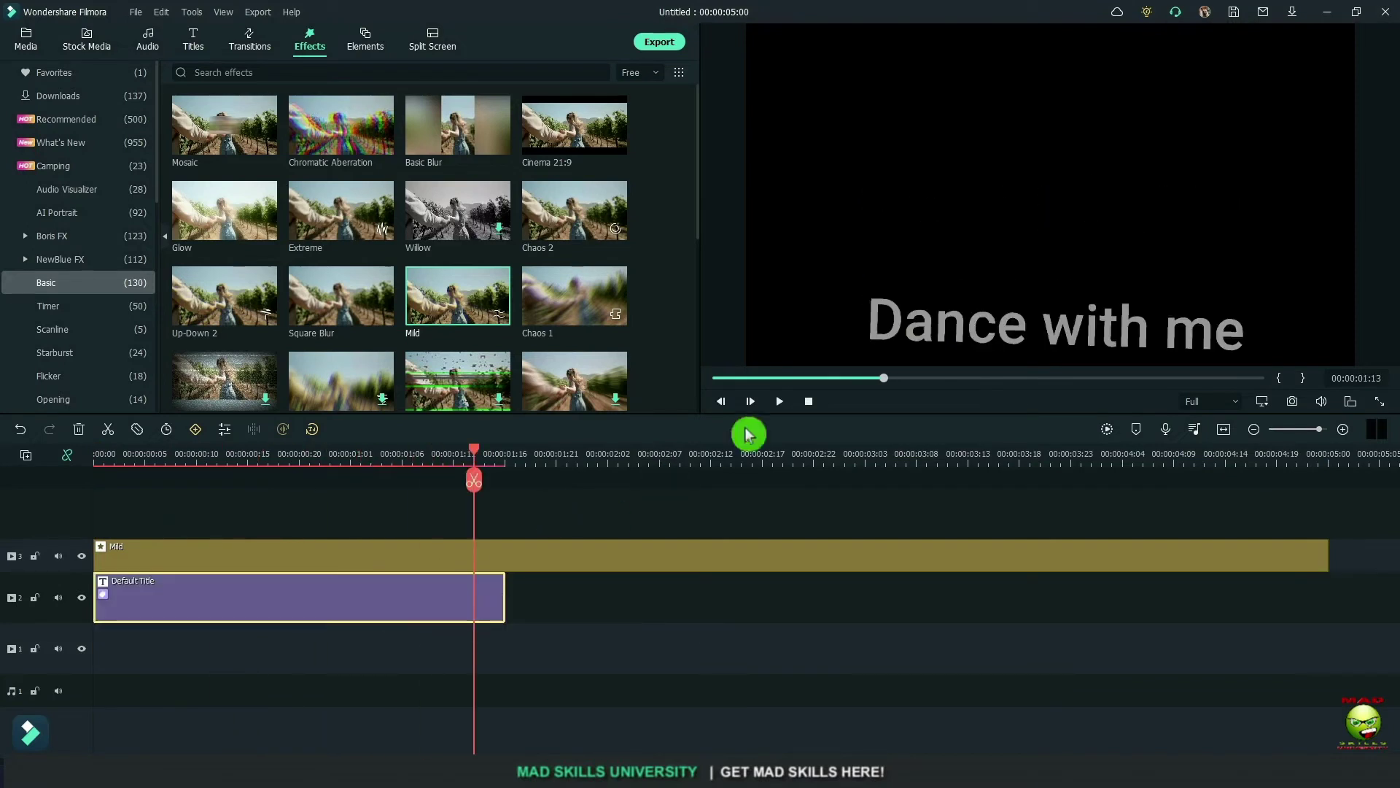
click(809, 401)
key(space)
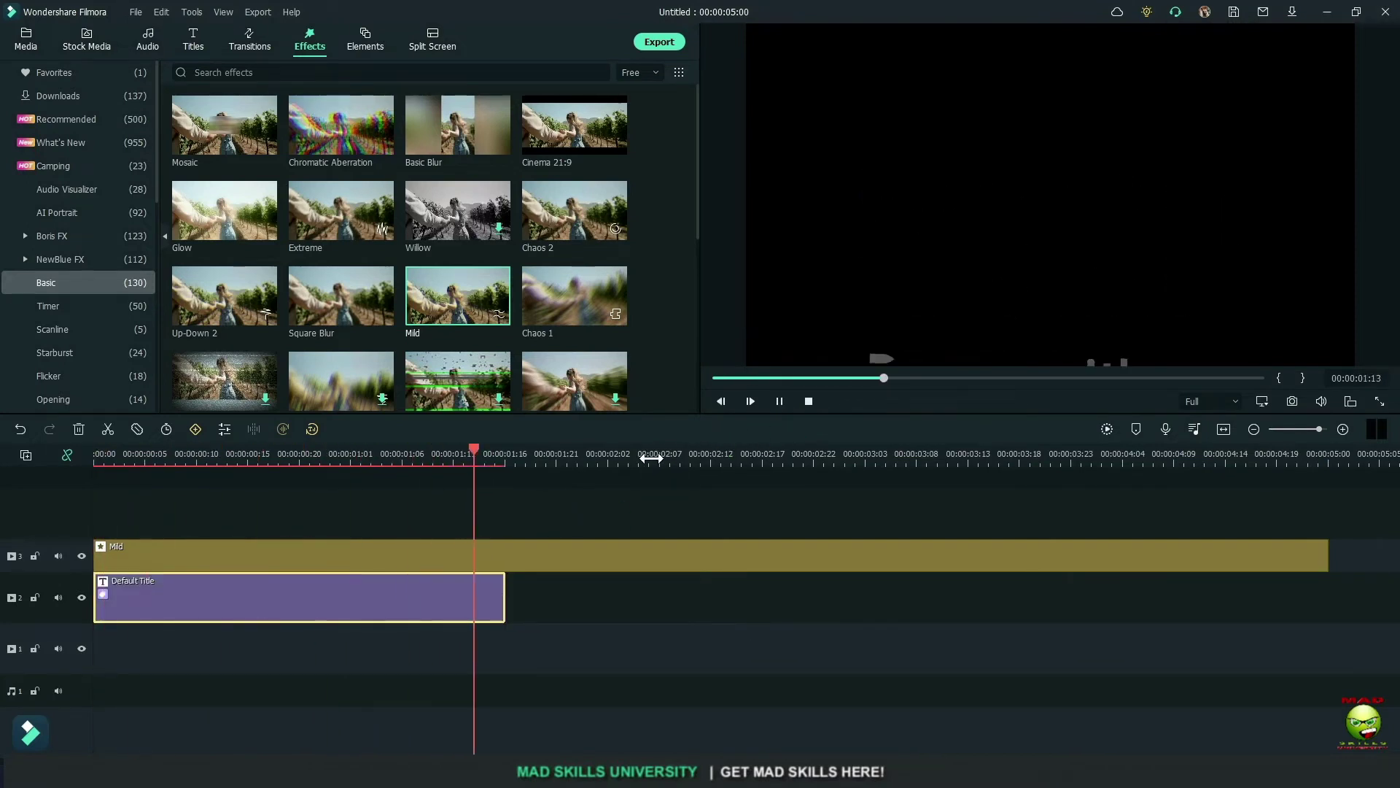
Step: Paste two copies of the title and butt them back-to-back after the first
click(648, 478)
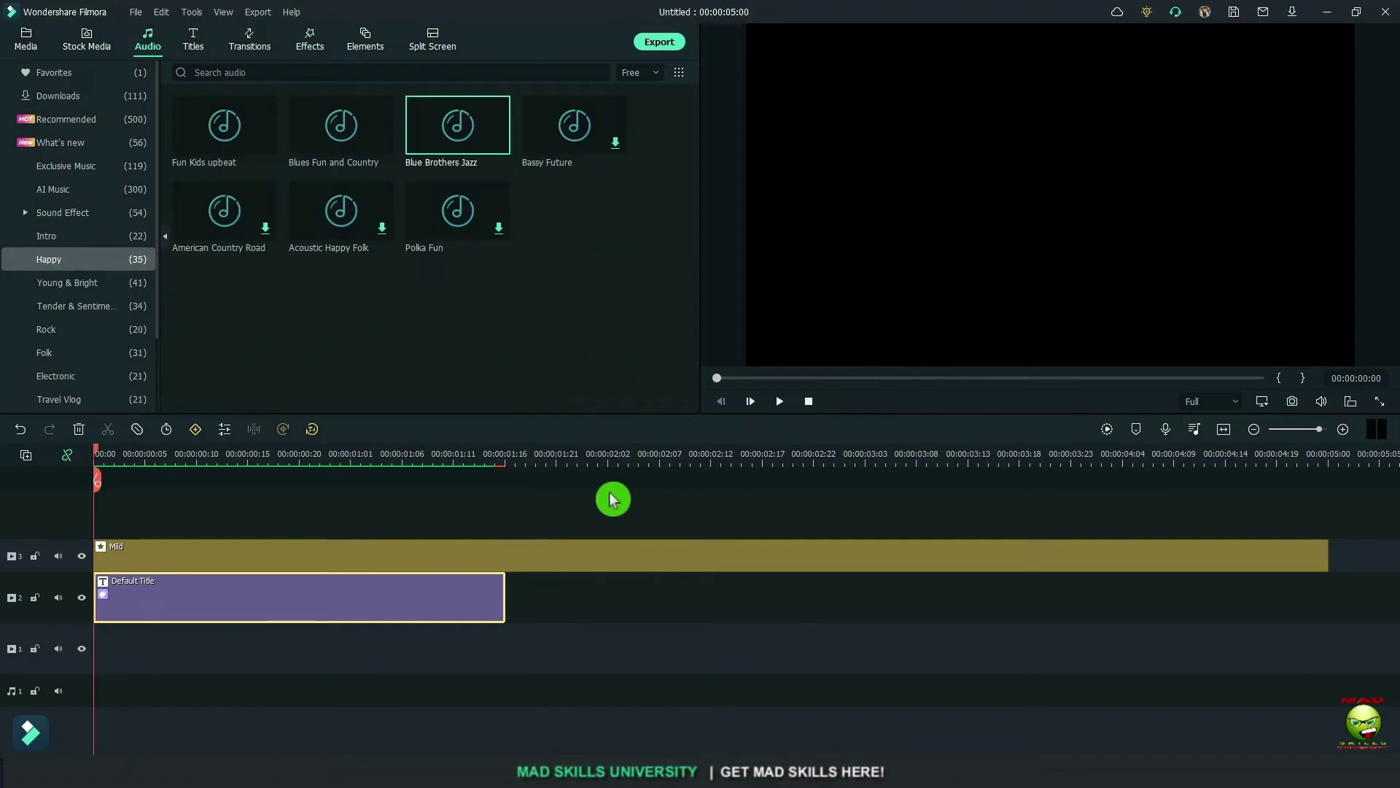
key(ctrl+v)
key(ctrl+v)
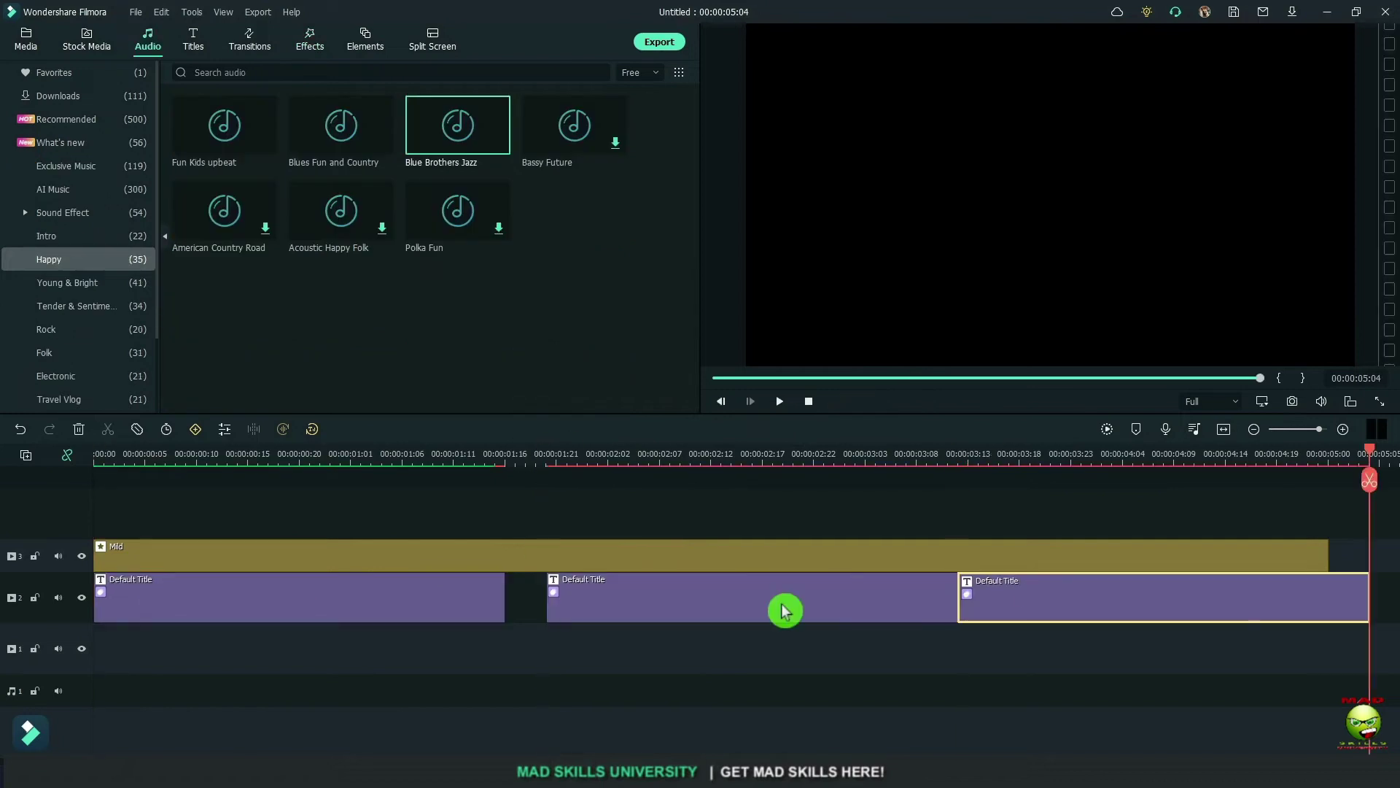
drag(651, 594, 608, 594)
drag(1030, 603, 989, 603)
drag(1328, 555, 1360, 562)
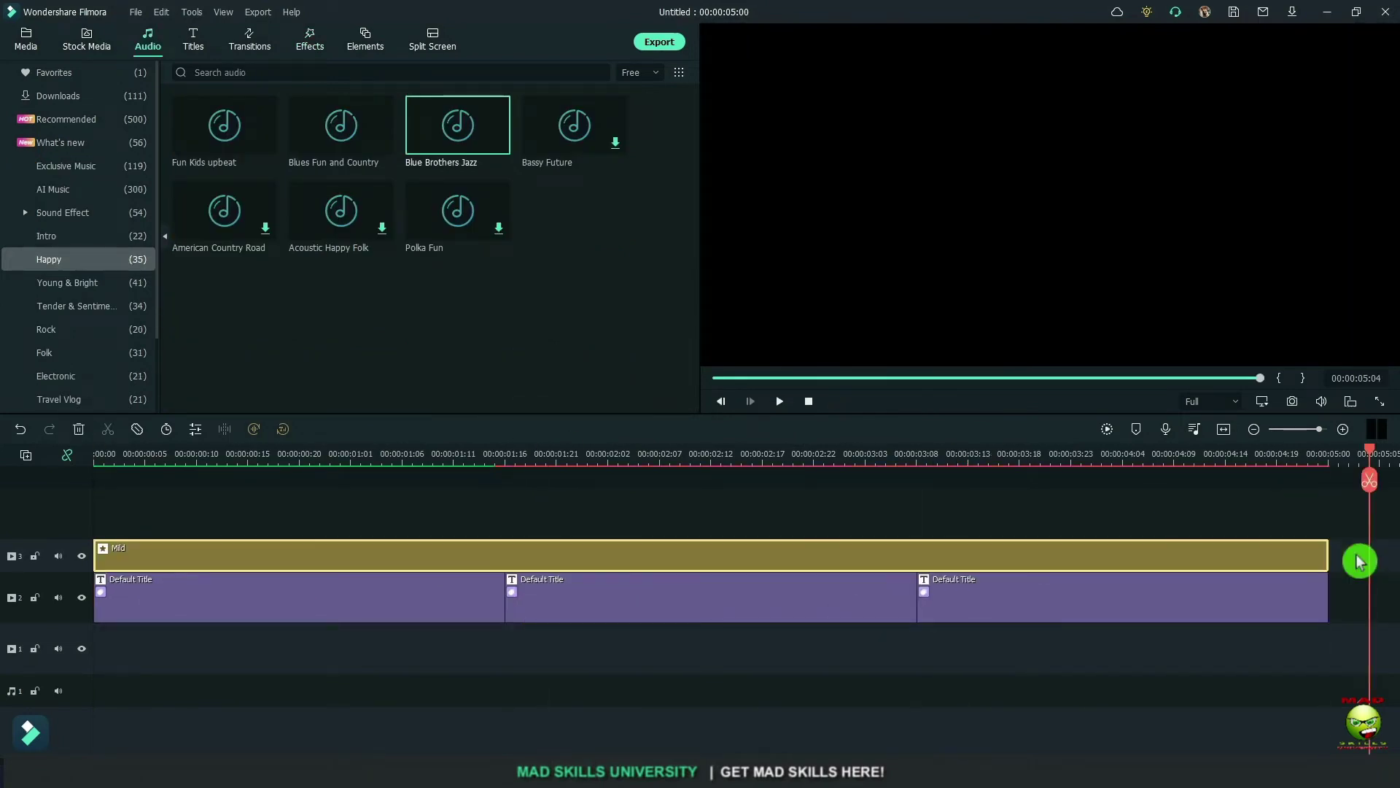
Step: Retype the second title as 'at the GREAT' and the third as 'MAD Dance Party'
double_click(601, 607)
double_click(1013, 217)
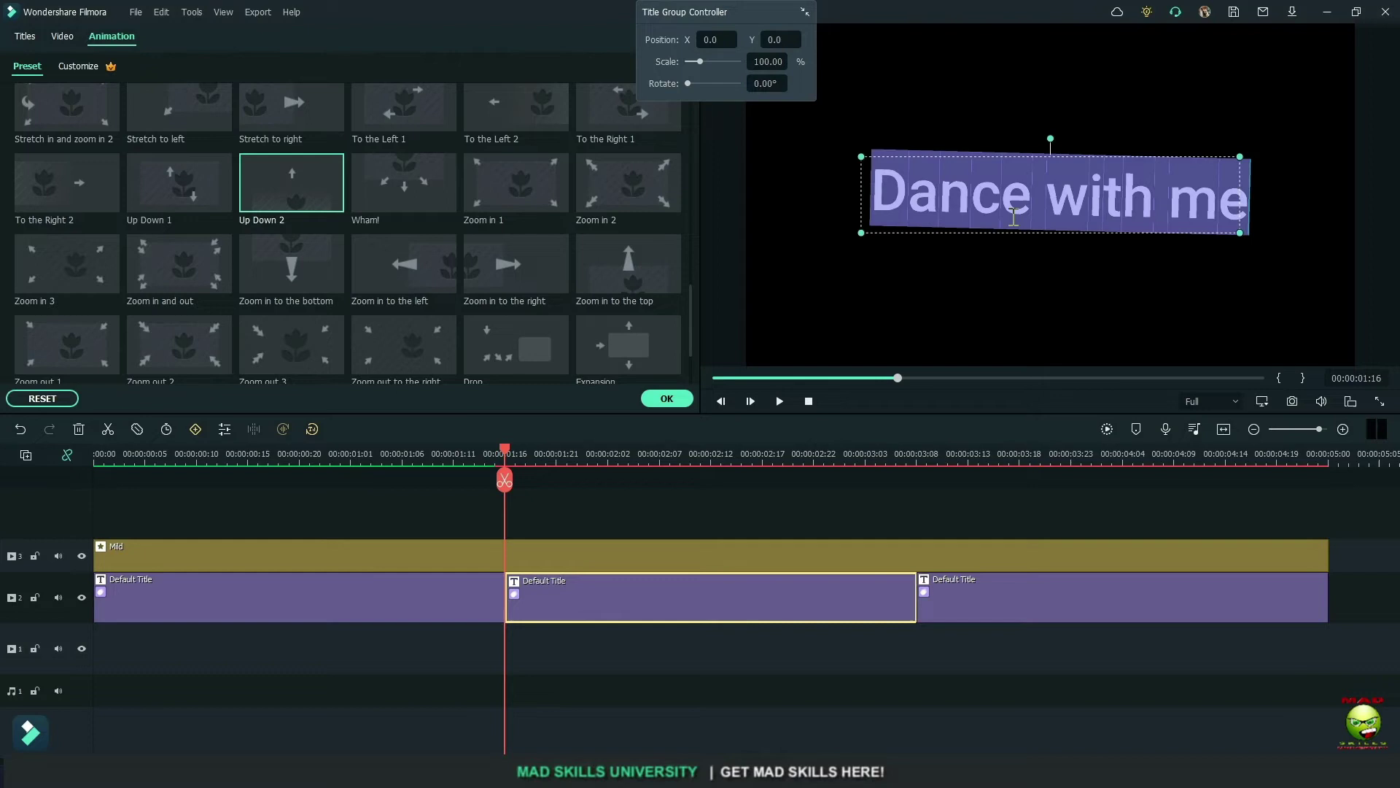
text(at the GREAT)
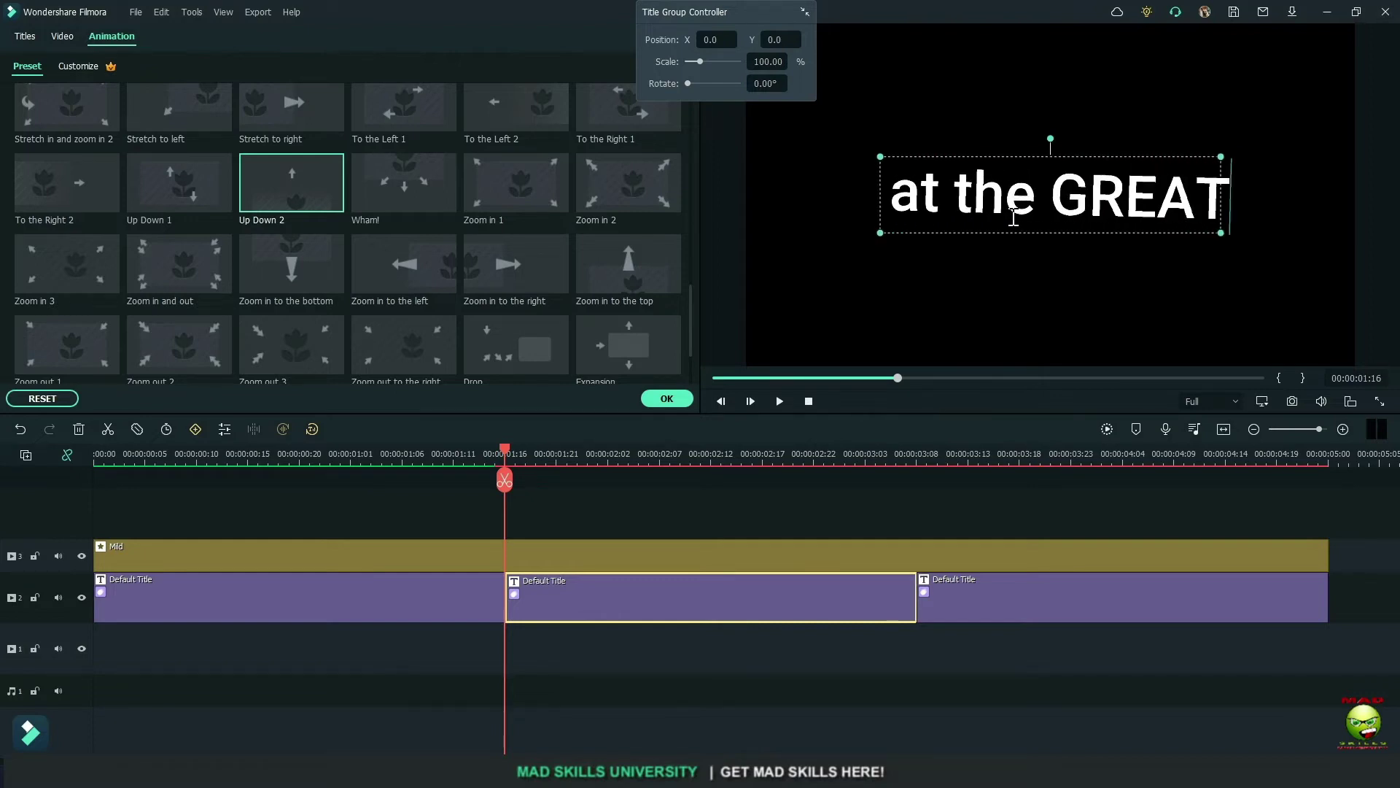
double_click(1072, 616)
double_click(948, 206)
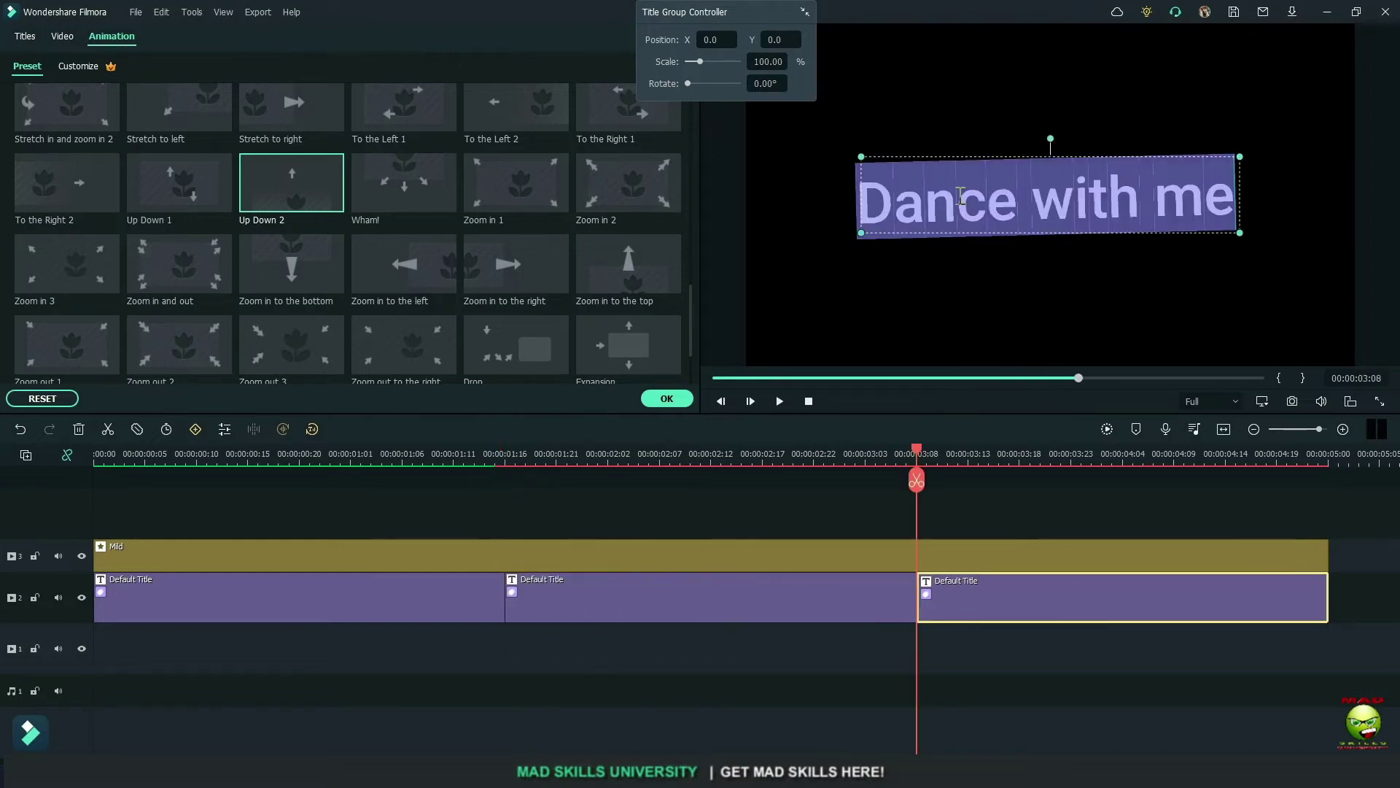
text(MAD C)
key(BackSpace)
text(Dance Party)
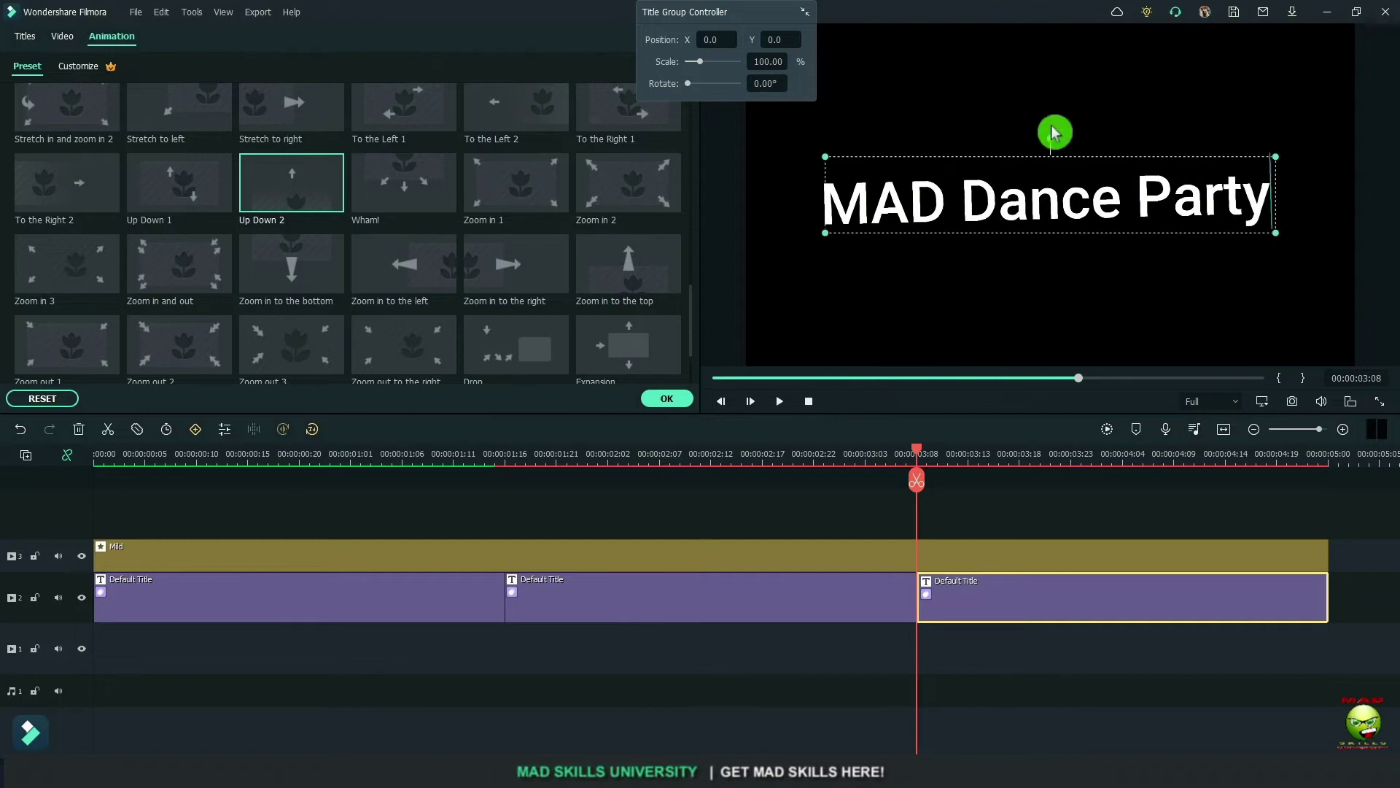
Step: Finish the title and export the project as DWM3.mp4
click(808, 402)
click(1107, 431)
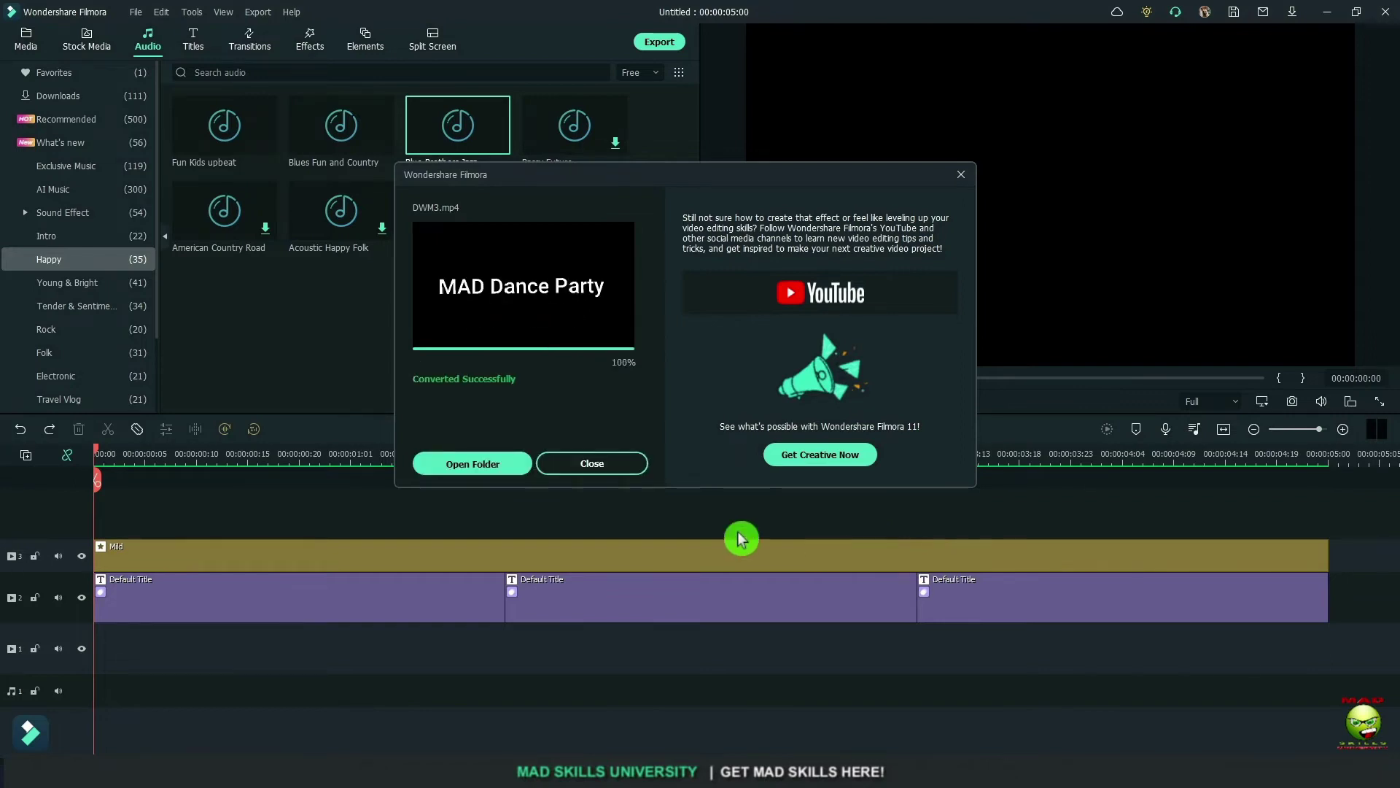
click(573, 471)
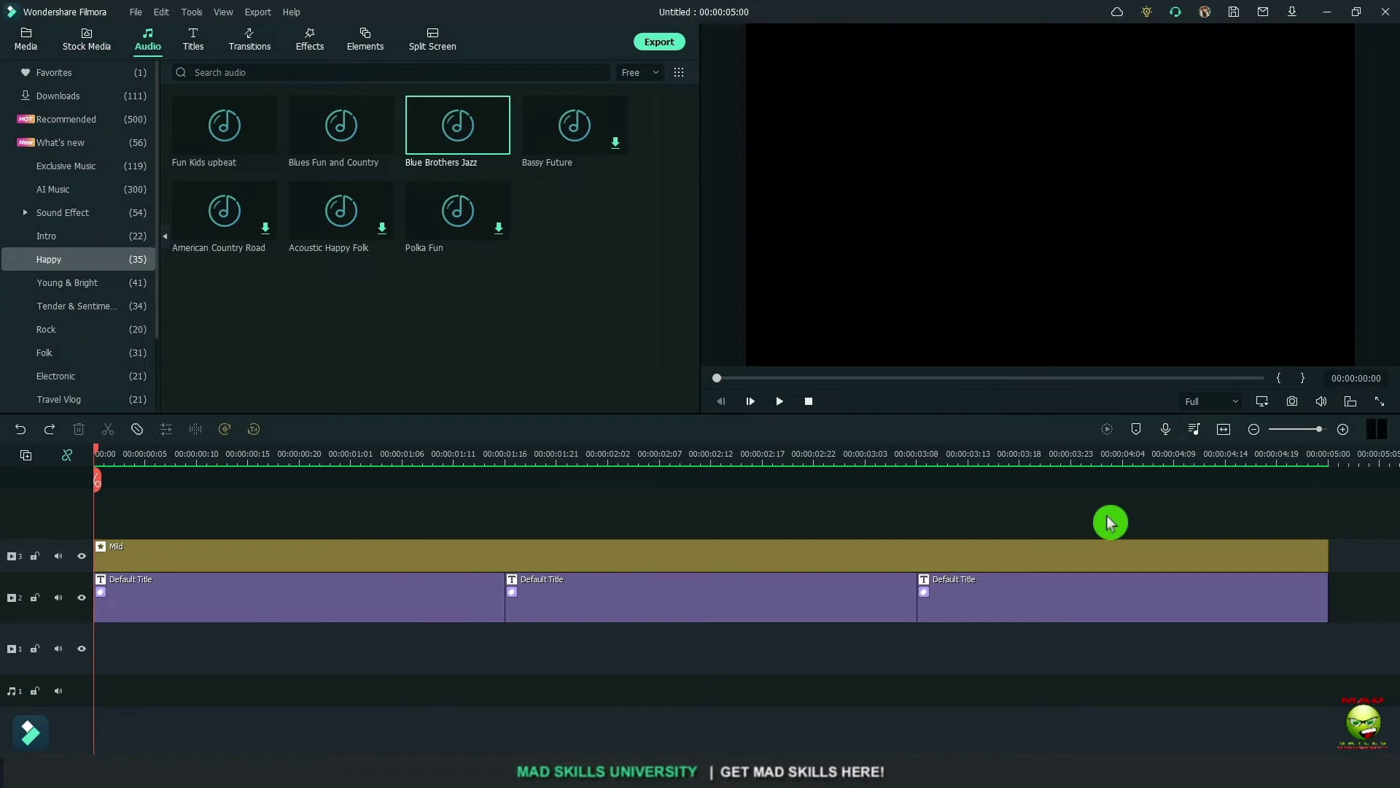
Step: Delete the extra third title clip and play the timeline from the start
click(857, 596)
key(Delete)
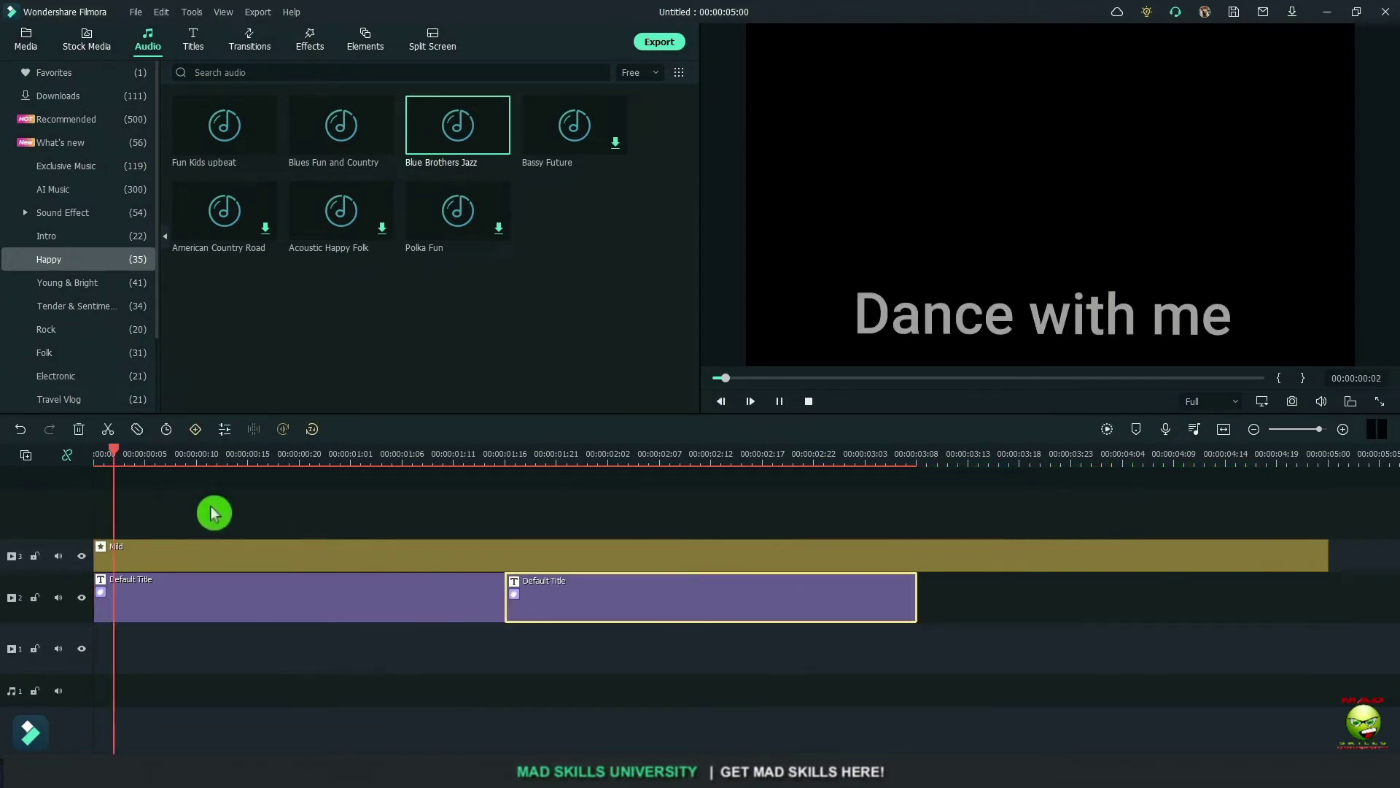
key(space)
key(space)
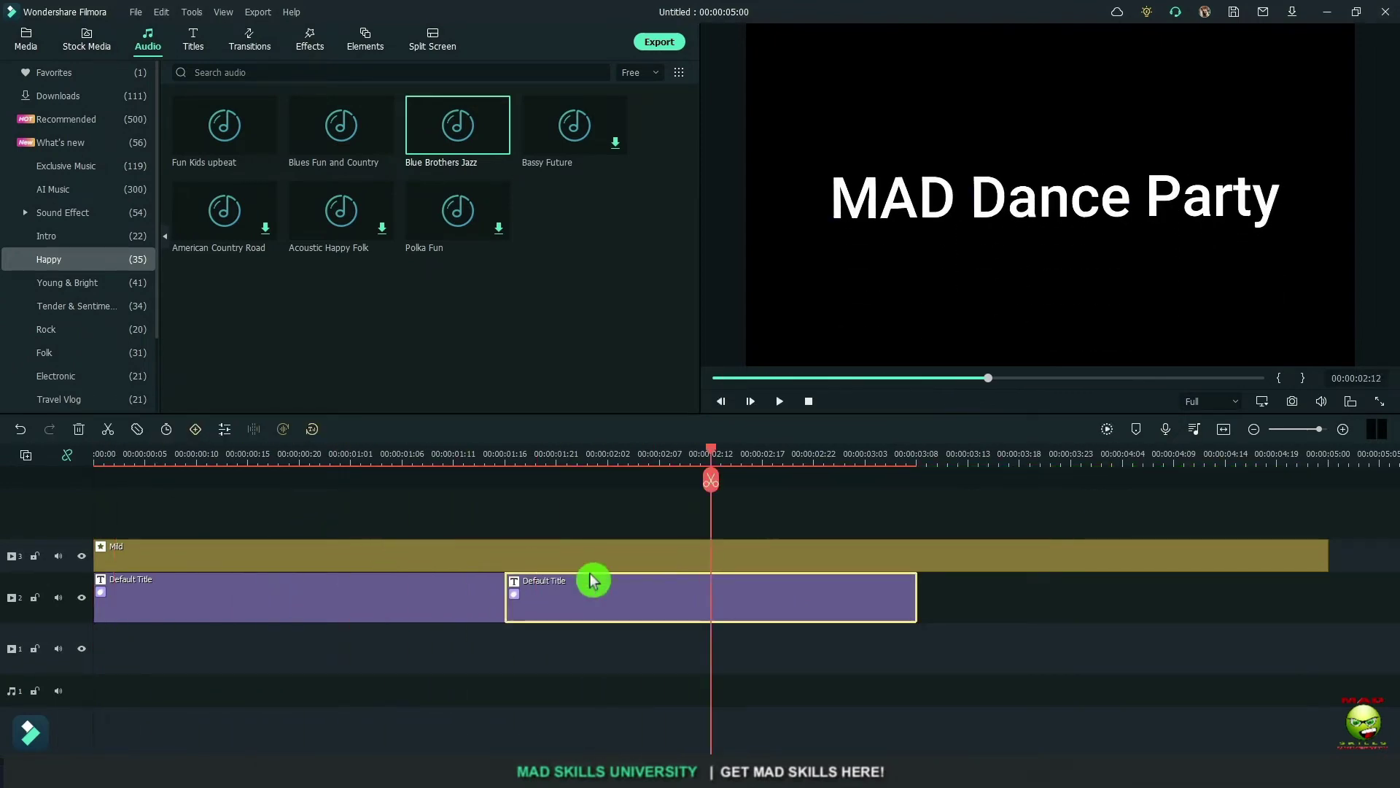
Step: Append 'at the' to the first title so it reads 'Dance with me at the'
double_click(401, 587)
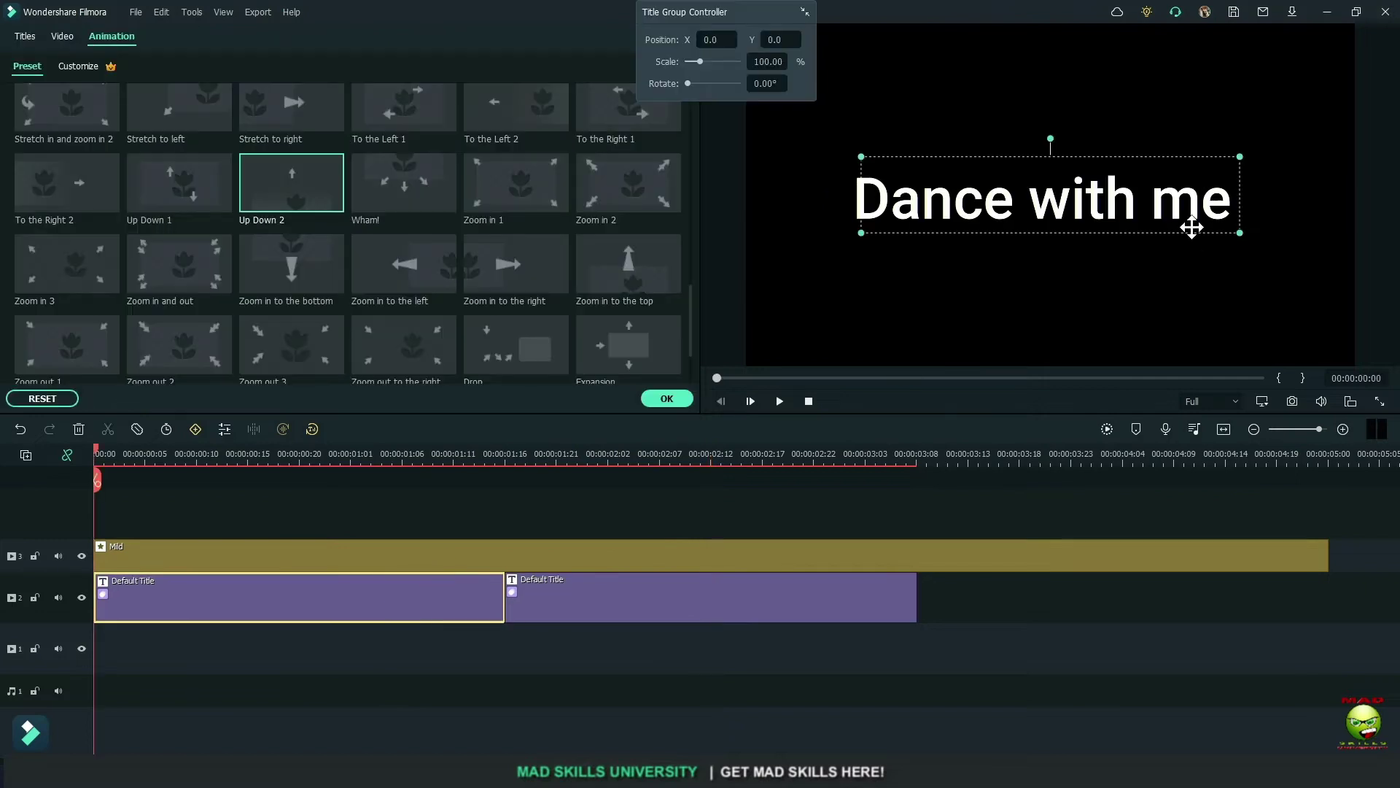
double_click(1196, 210)
click(1229, 202)
text(at)
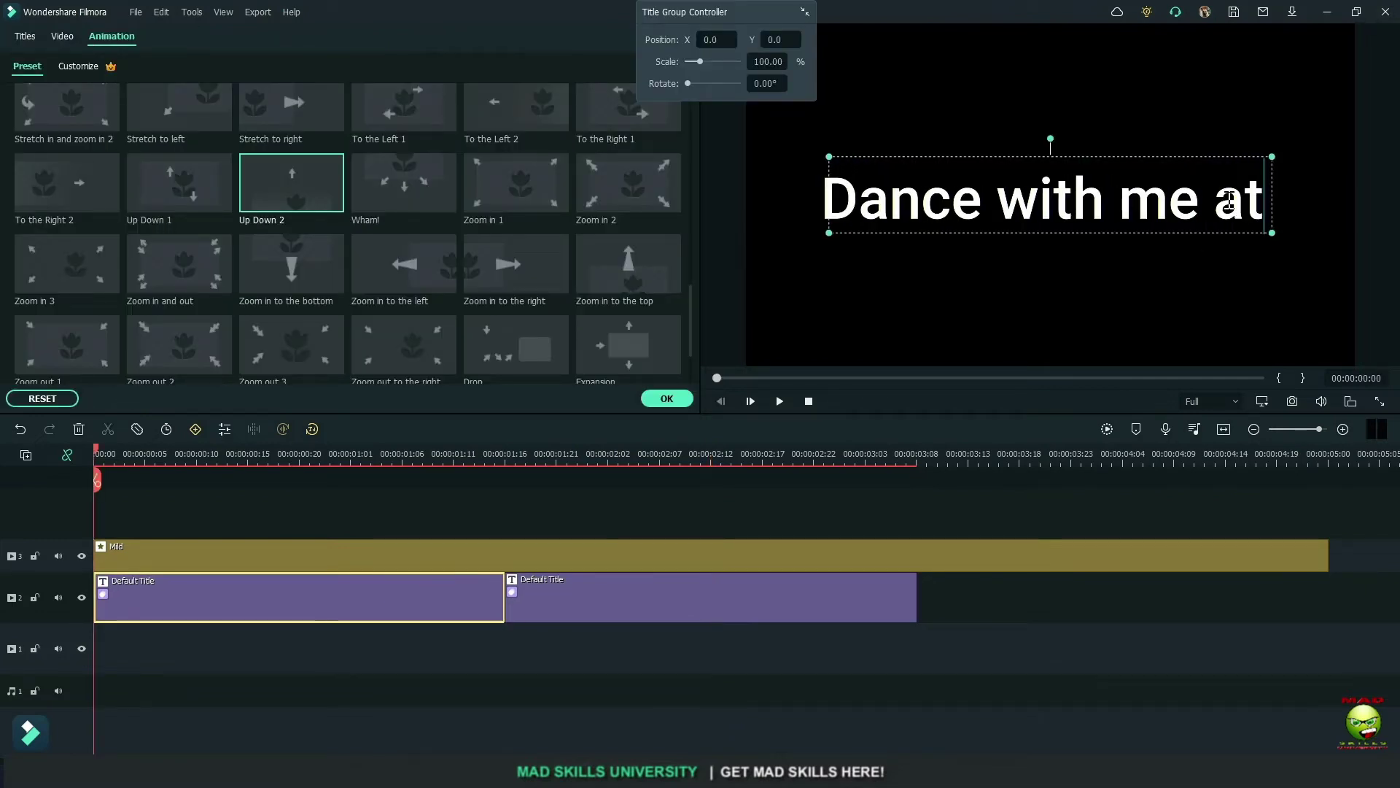
text( the)
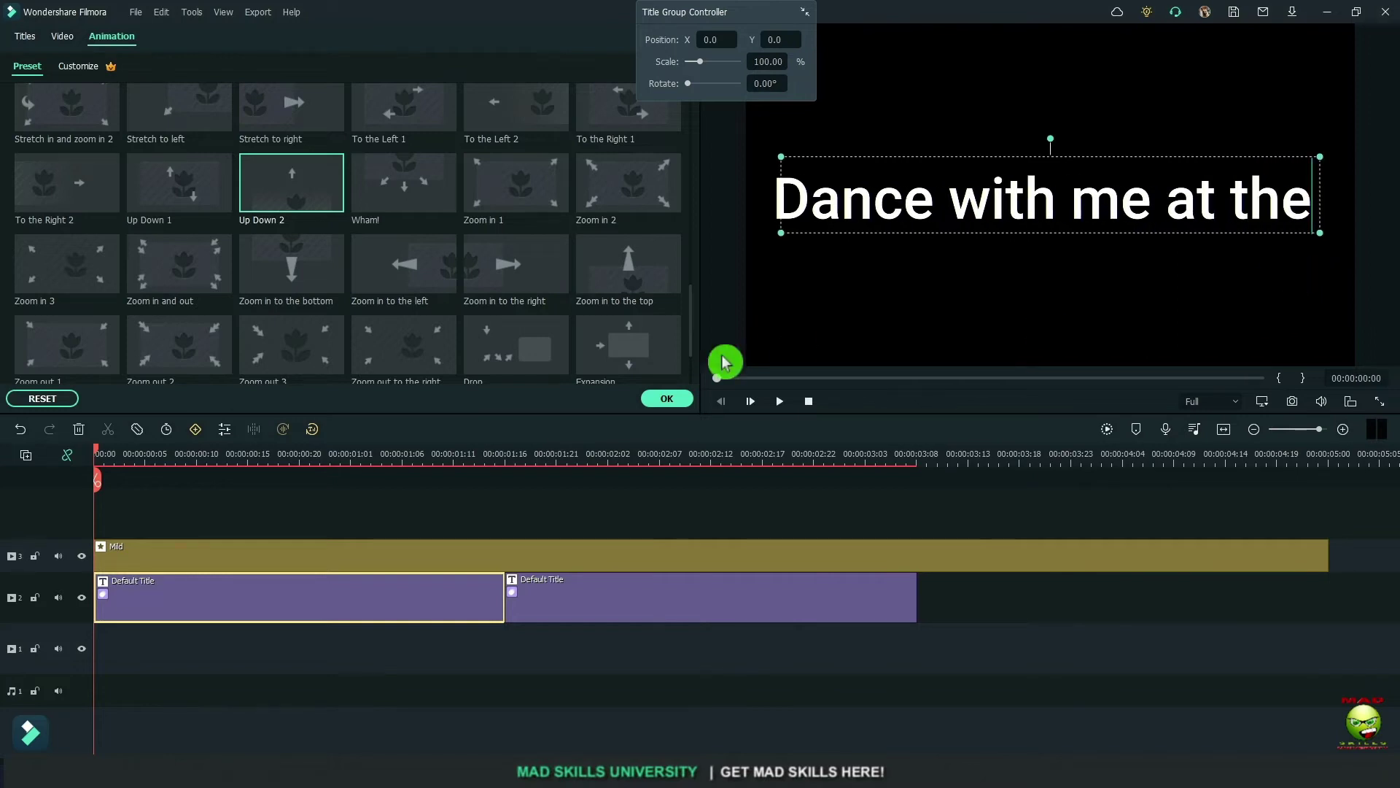
click(812, 405)
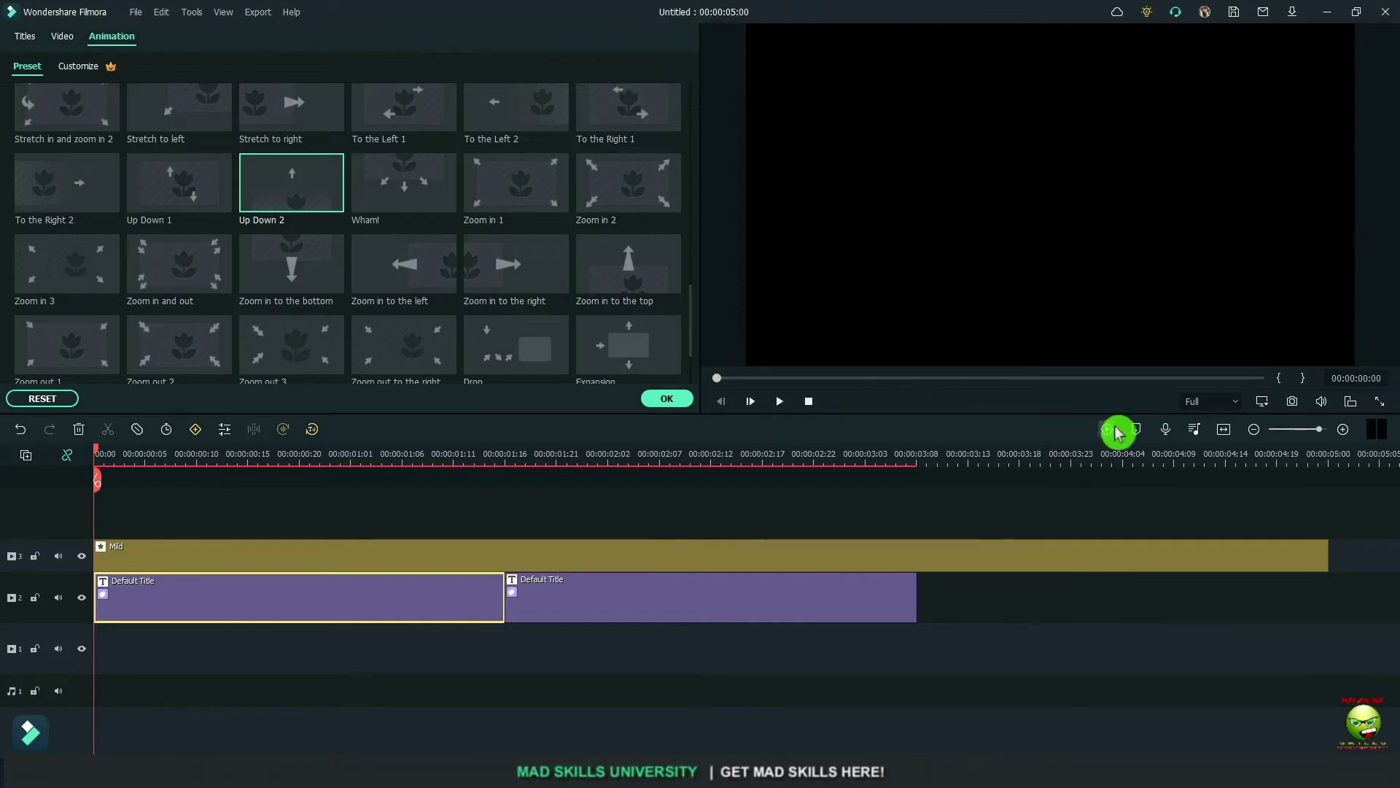
Step: Split the Mild effect clip at 3:08 and delete its right piece
click(918, 447)
click(917, 482)
double_click(1016, 566)
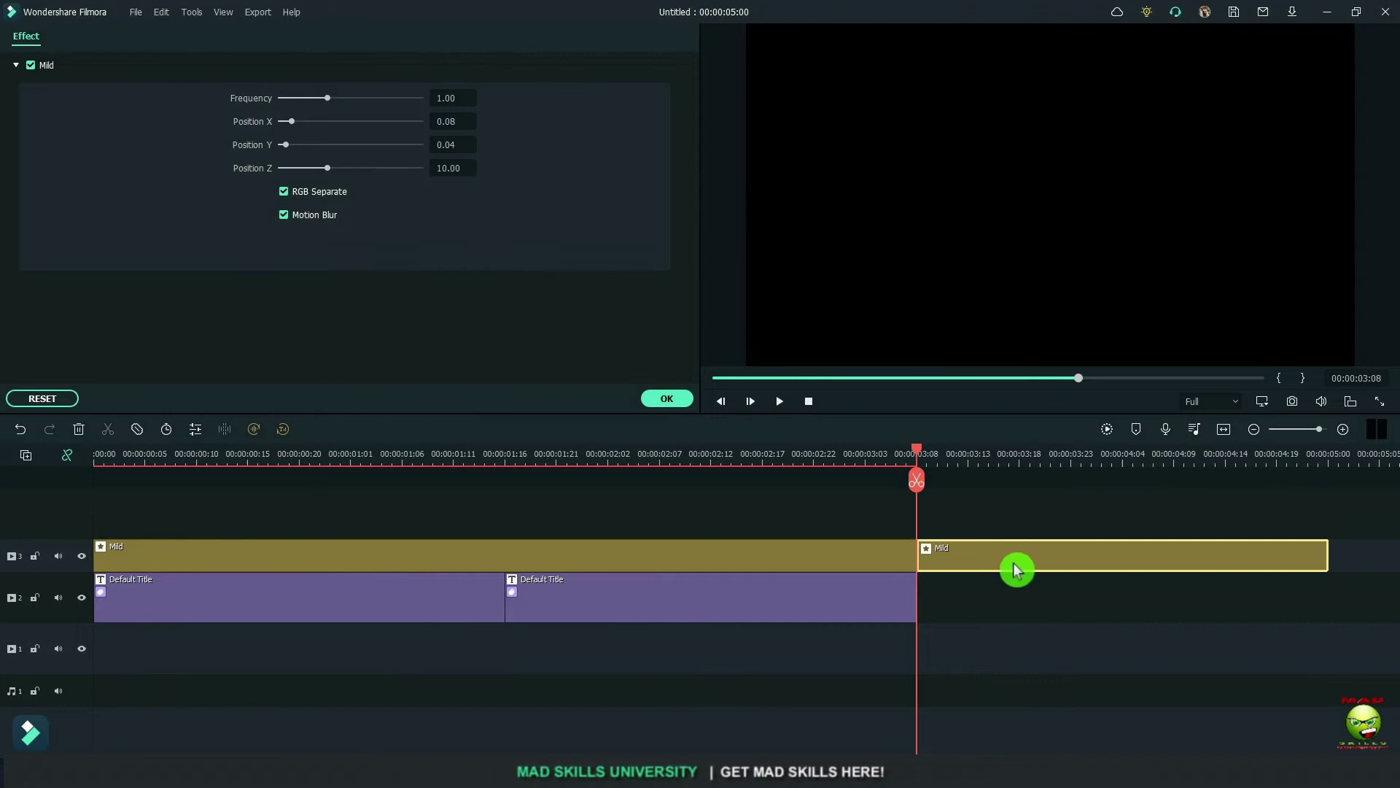
key(Delete)
click(808, 406)
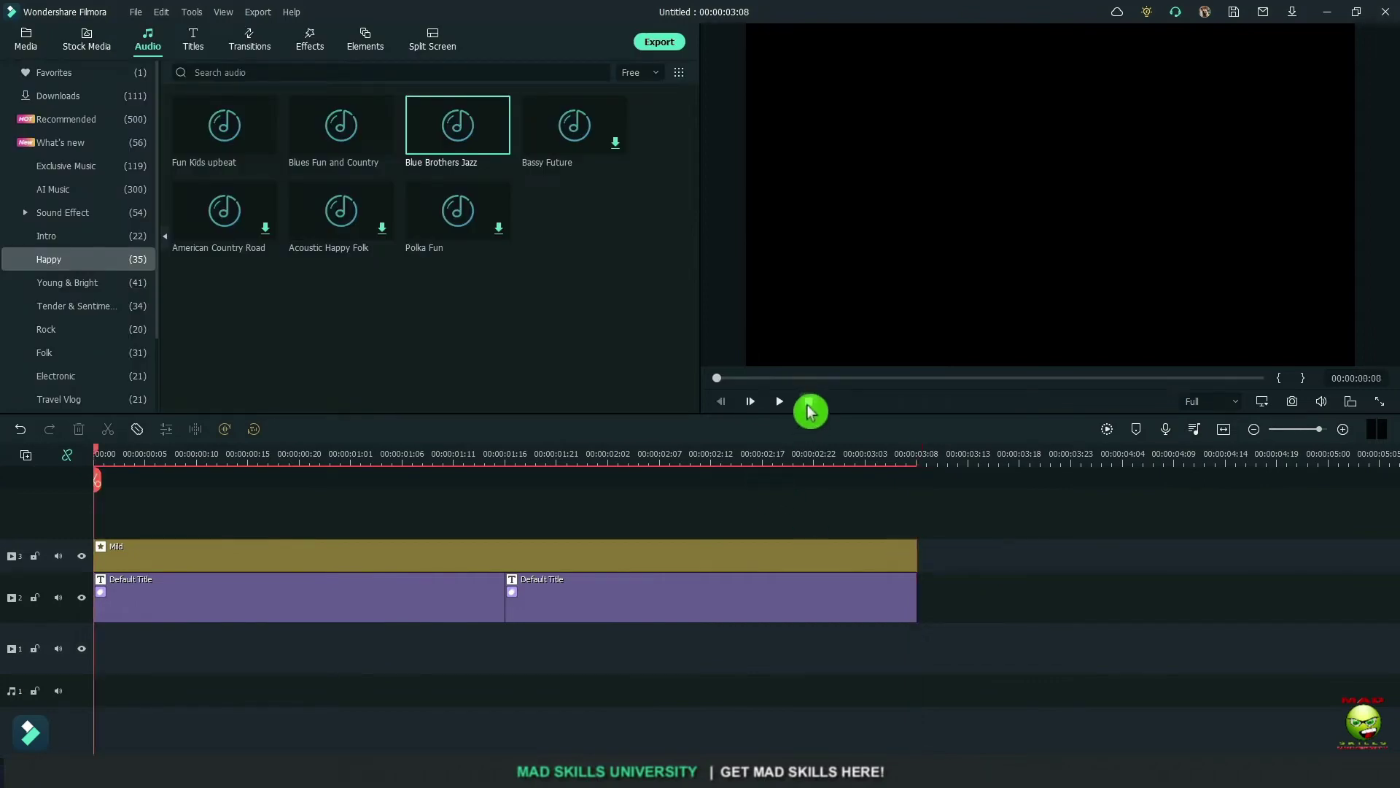
click(1103, 437)
Step: Enlarge 'MAD' in the second title to size 100 and give it a new text colour
double_click(682, 590)
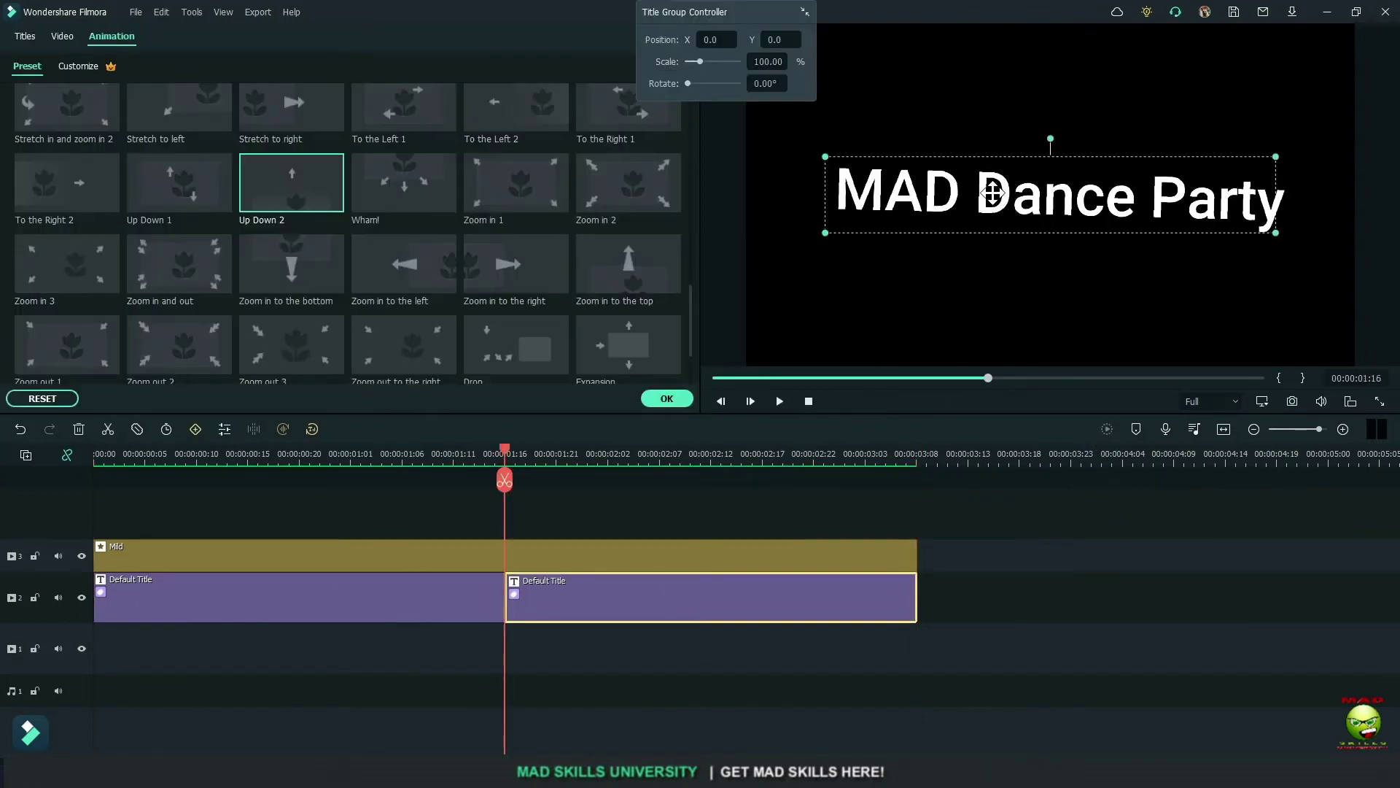
double_click(968, 195)
click(961, 191)
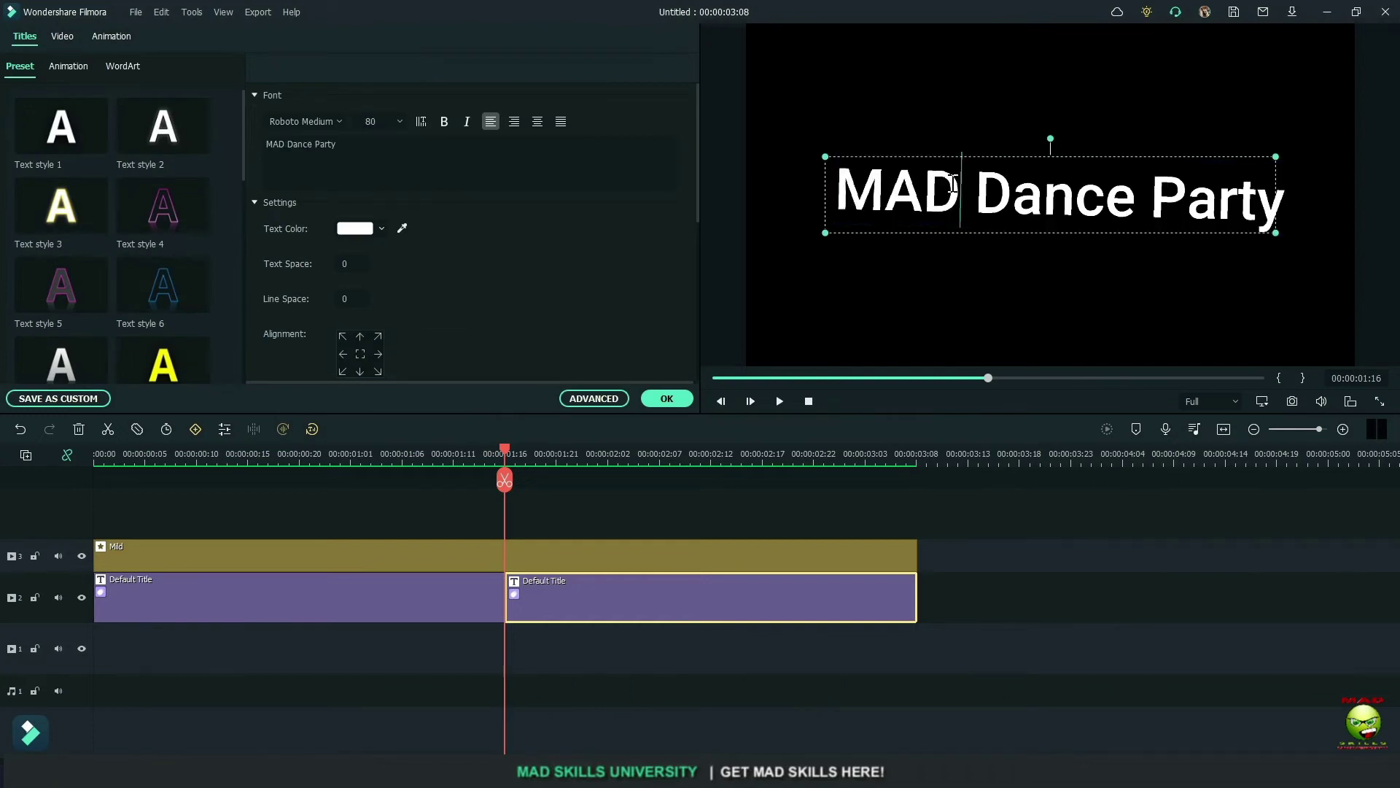
drag(961, 191, 808, 181)
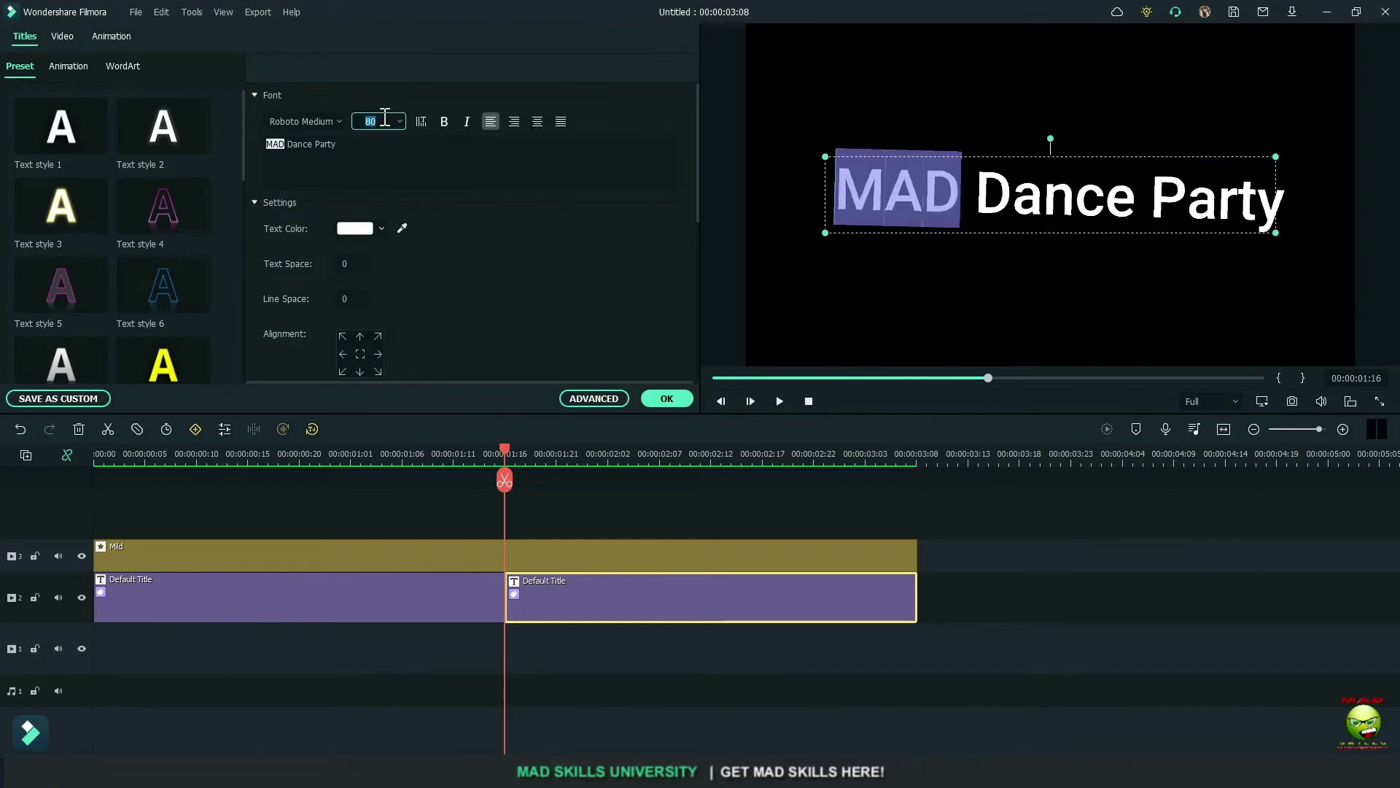
text(100)
click(360, 229)
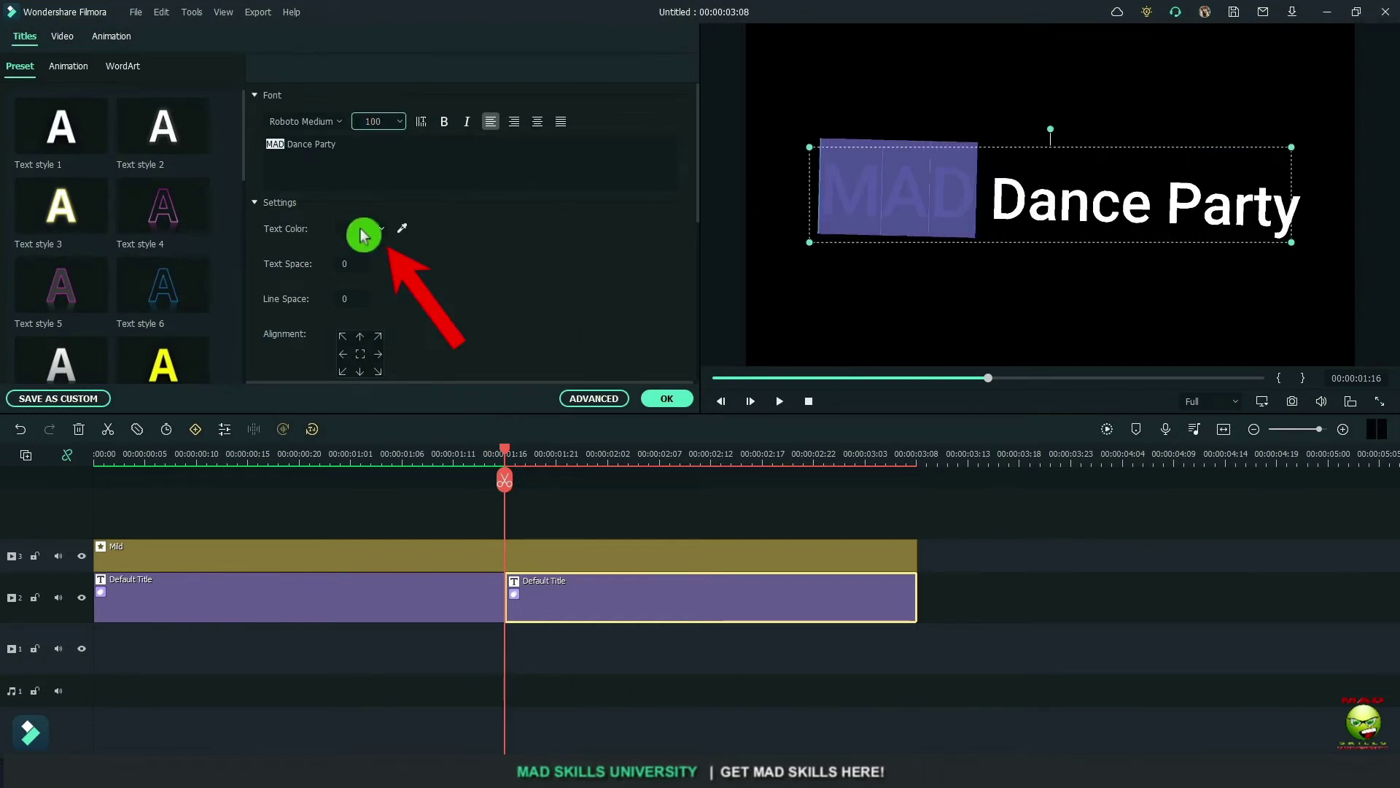
click(368, 232)
click(388, 285)
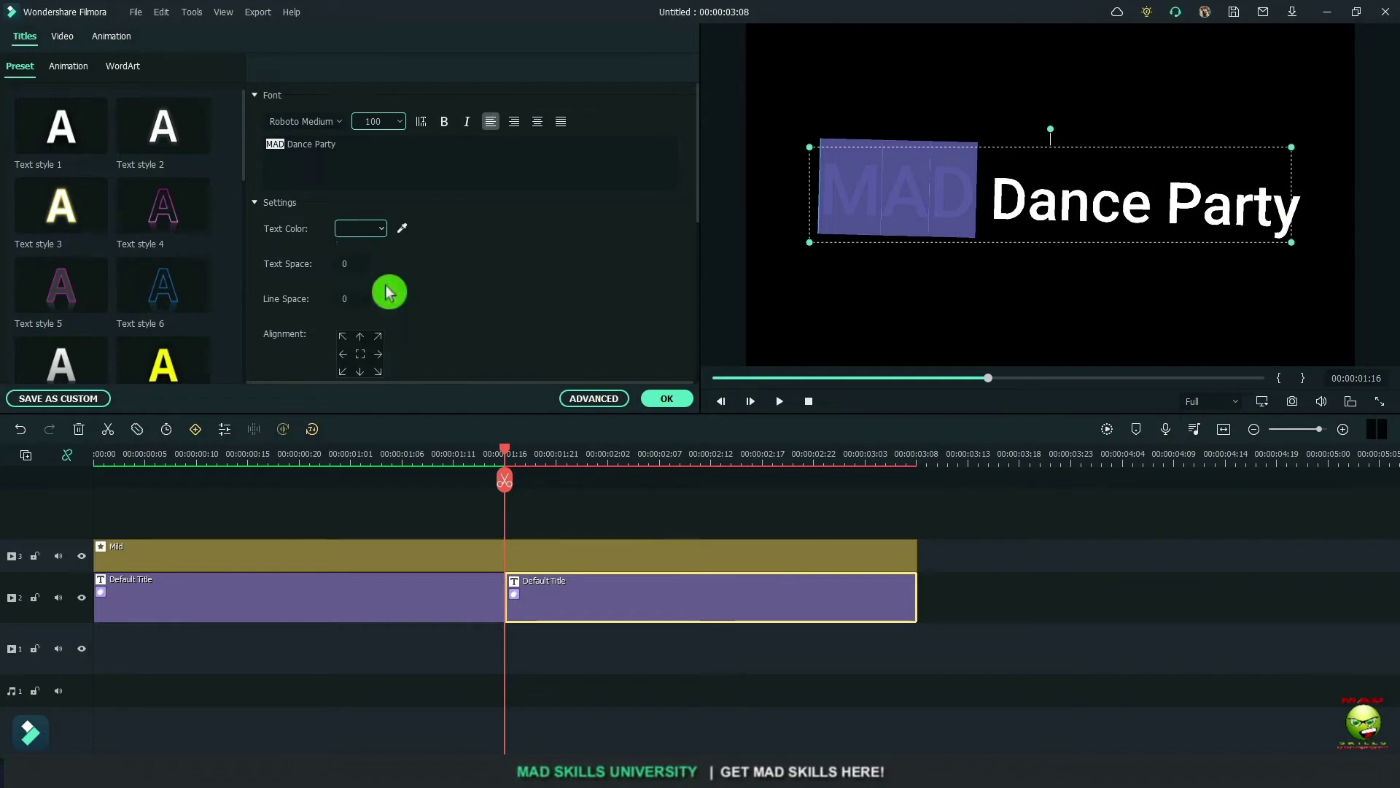
click(666, 398)
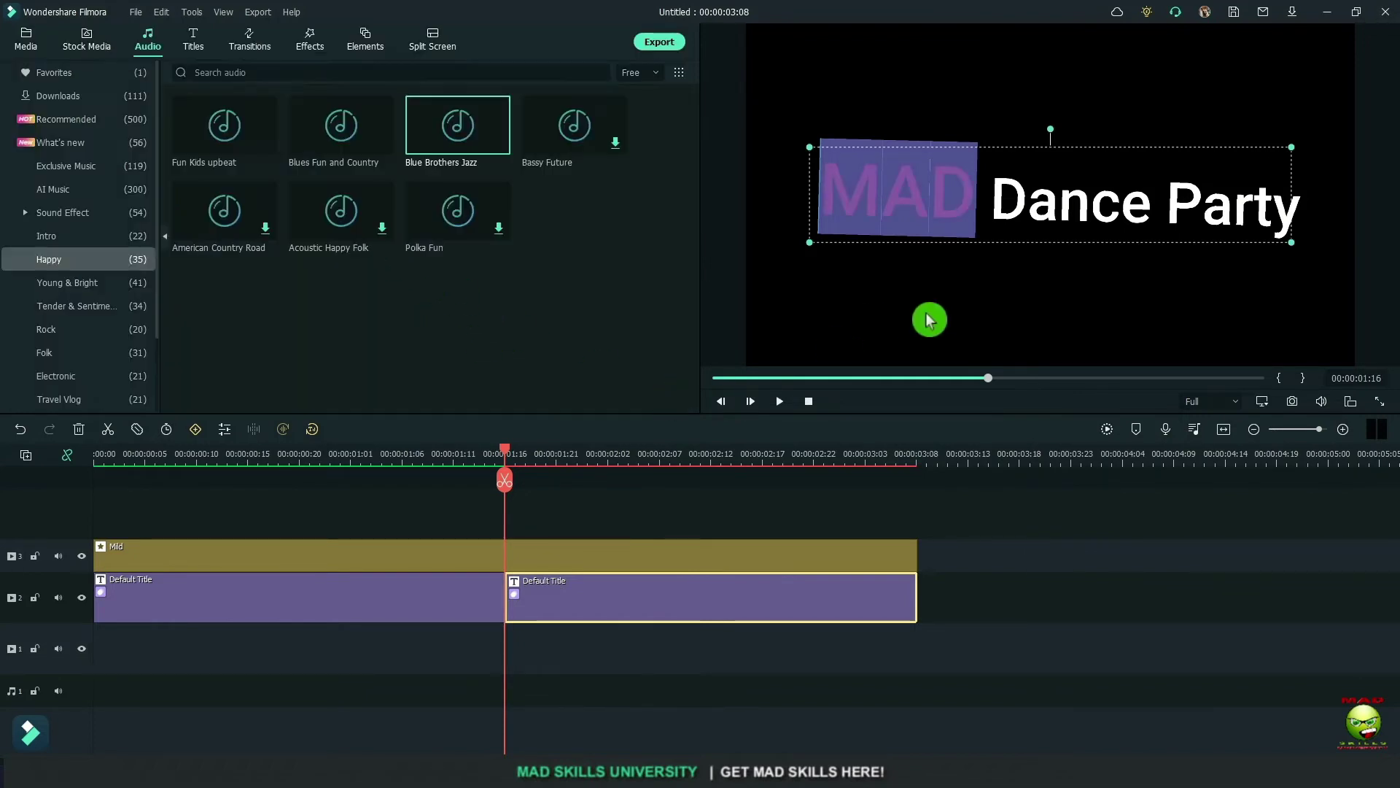
click(929, 319)
click(1107, 429)
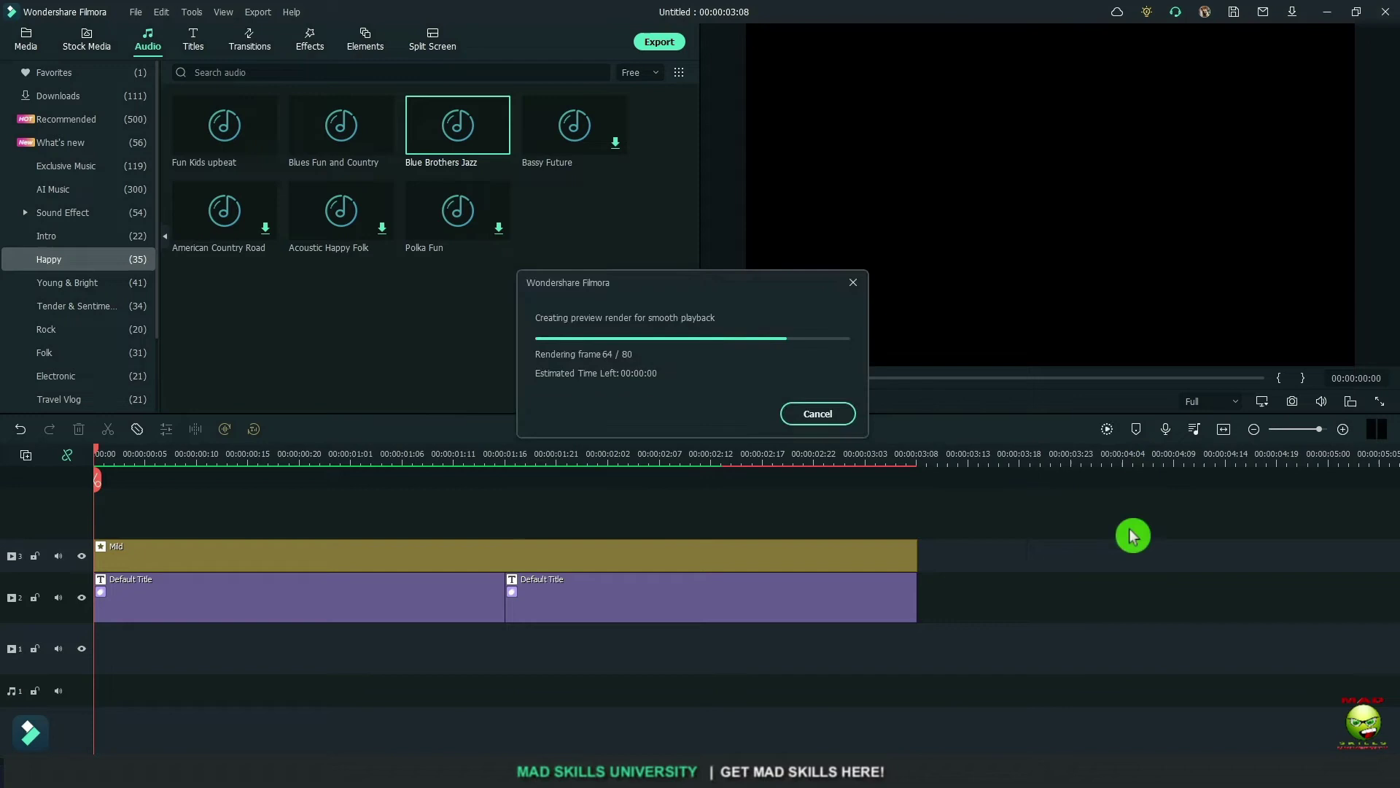
Step: Place DWM1 on track 1, paste copies of it, and close the gap between clips
click(663, 66)
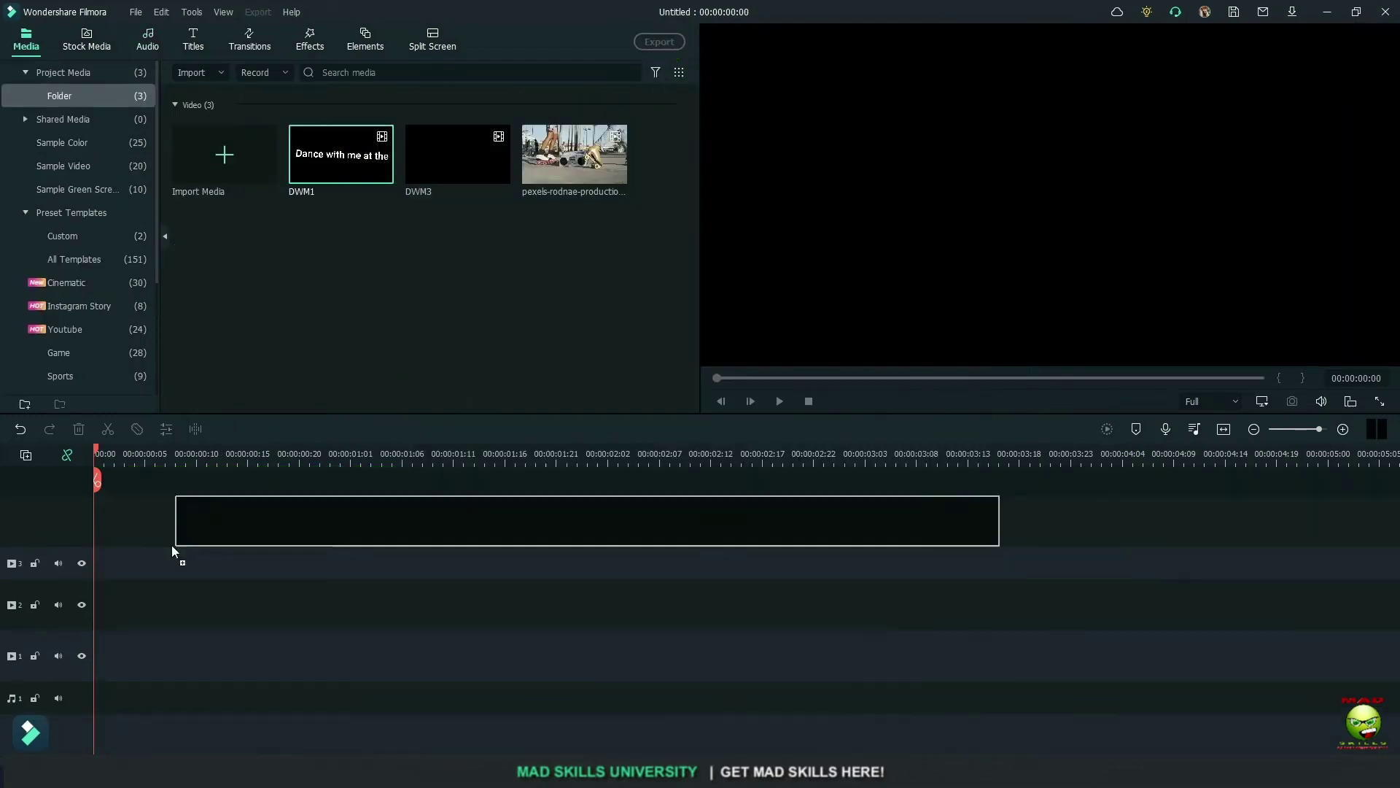
drag(172, 553, 95, 655)
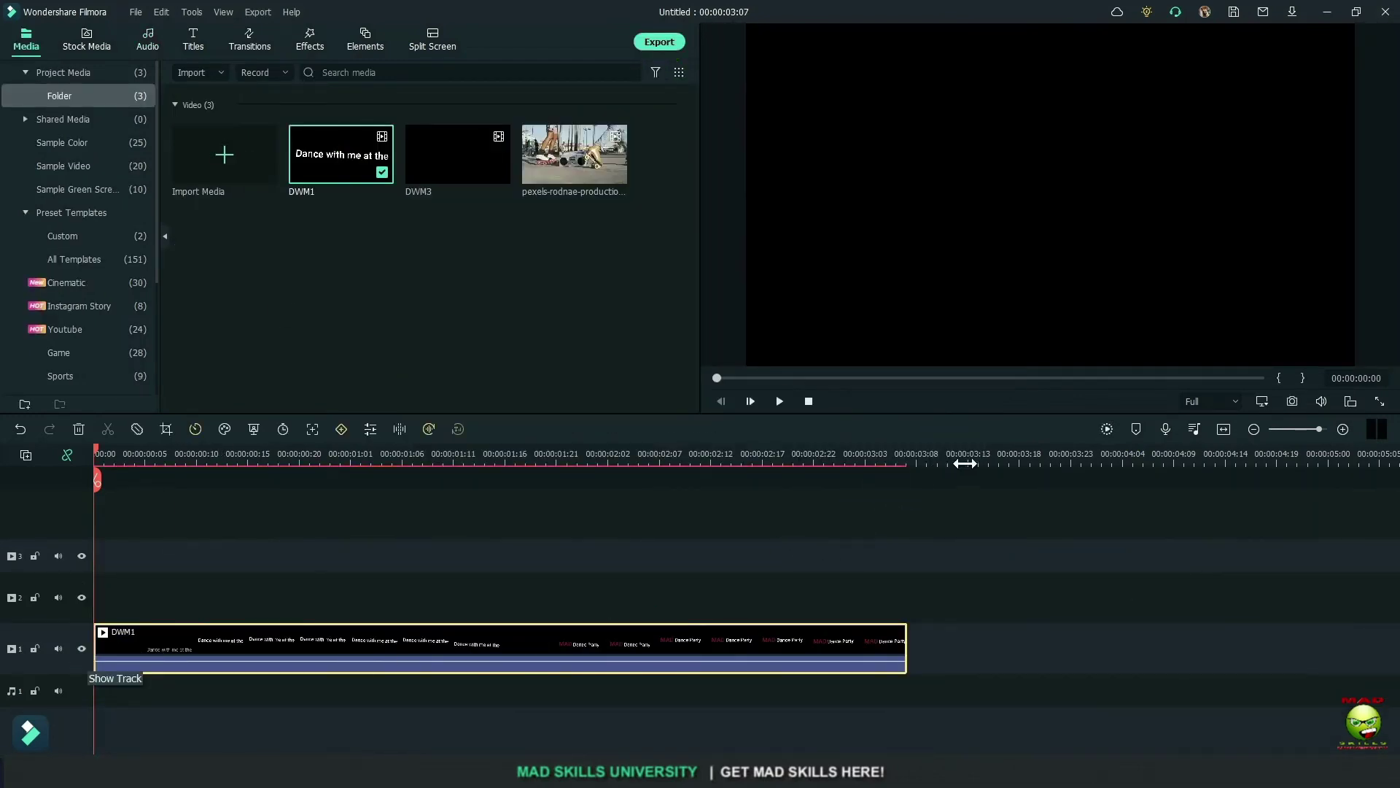
drag(1031, 457, 670, 541)
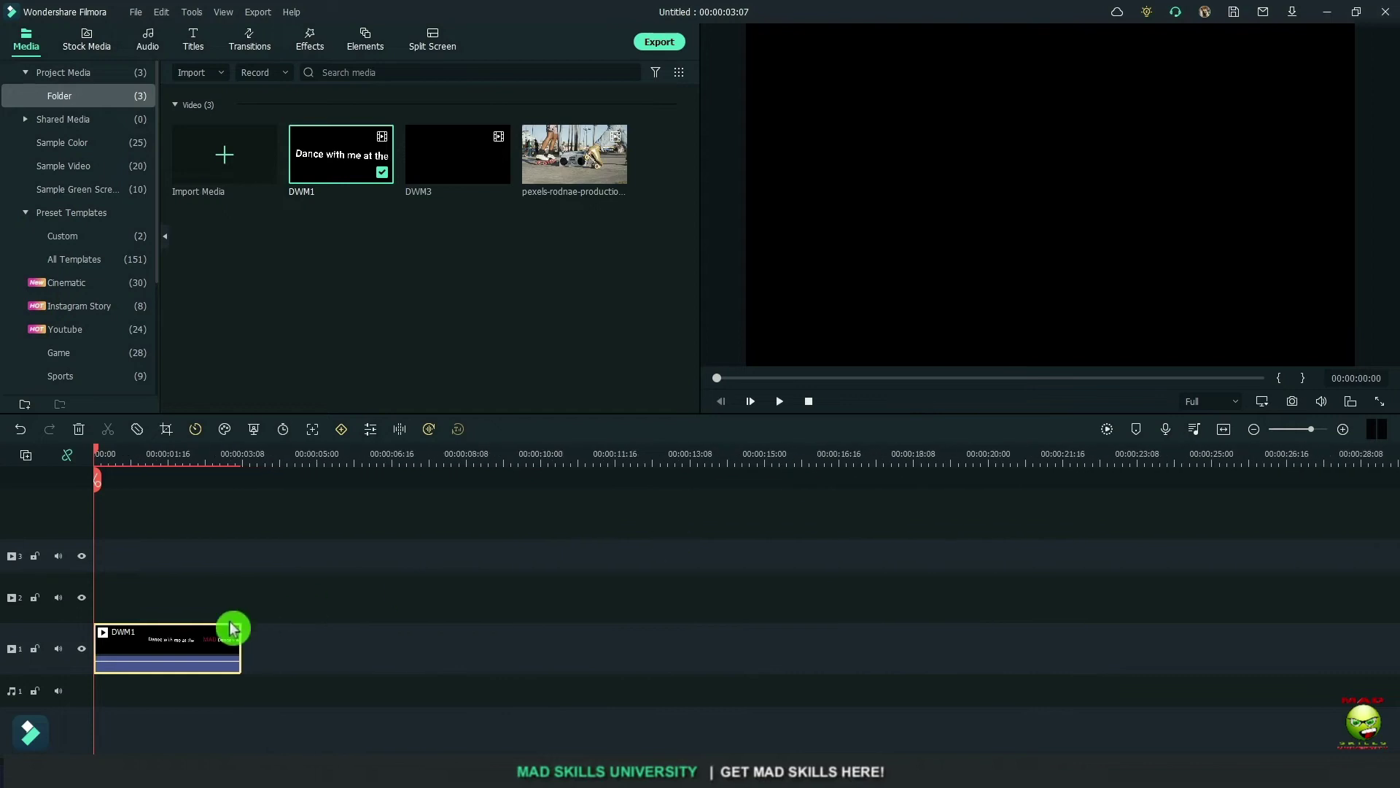
click(296, 460)
key(ctrl+v)
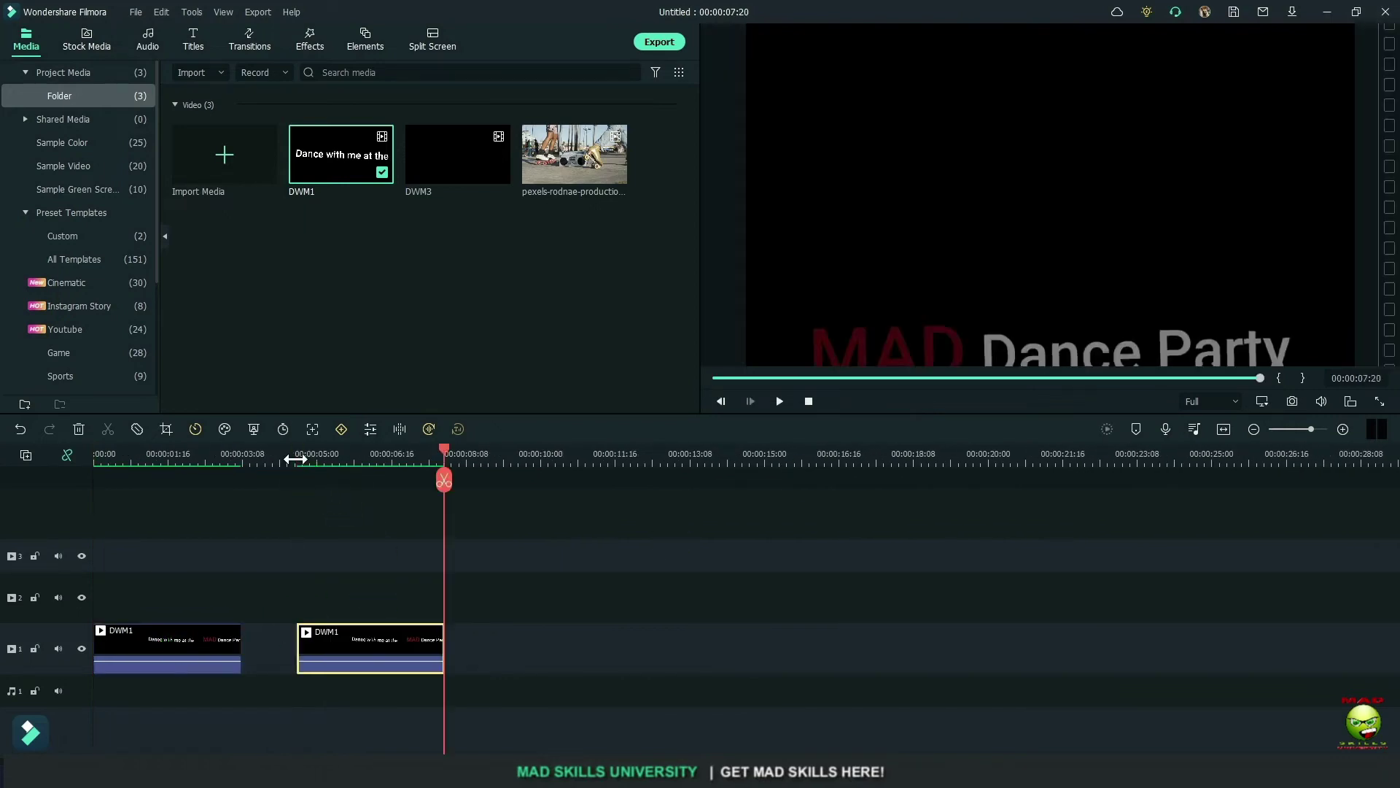
key(ctrl+v)
click(275, 650)
key(Delete)
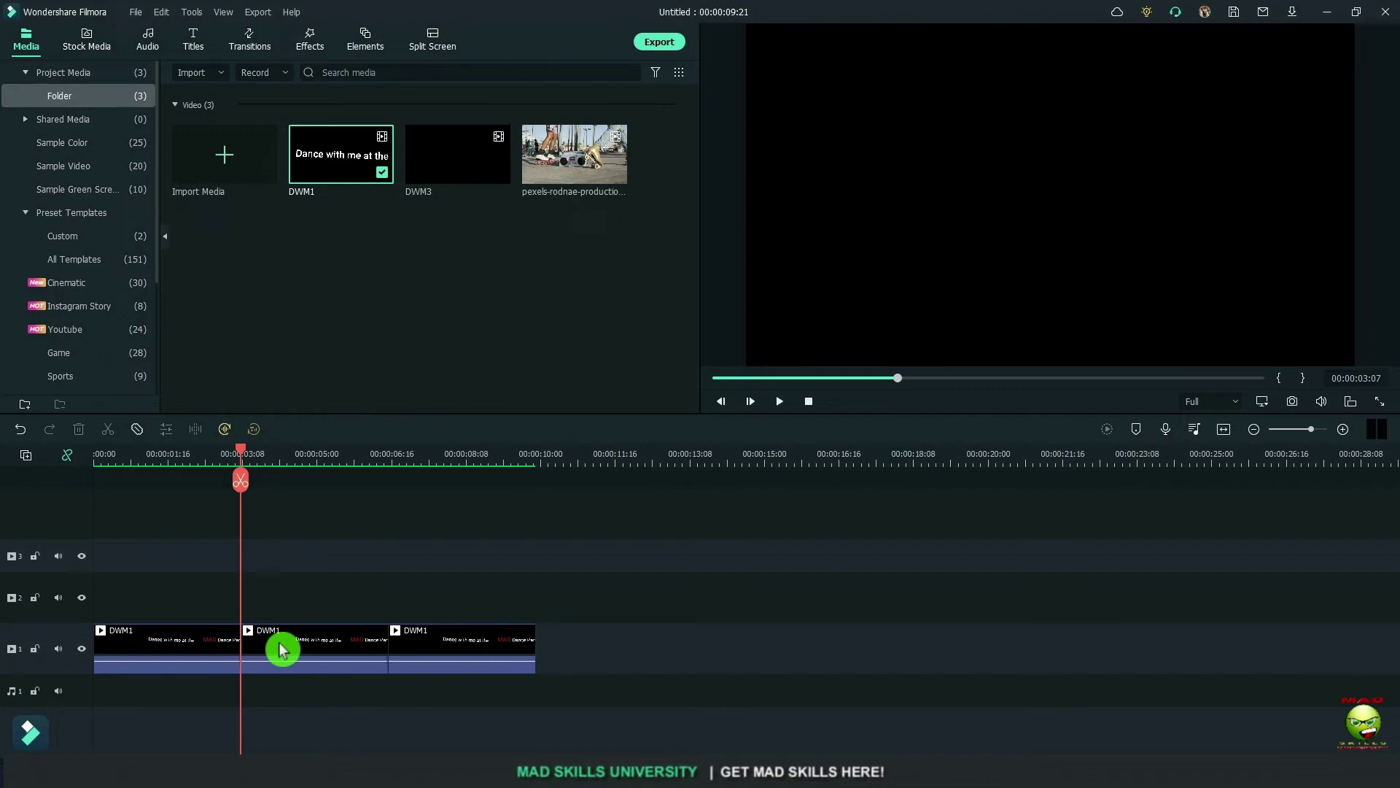
Step: Set the second DWM1 clip to Fast 2.00x and the third to Slow 0.50x
click(179, 653)
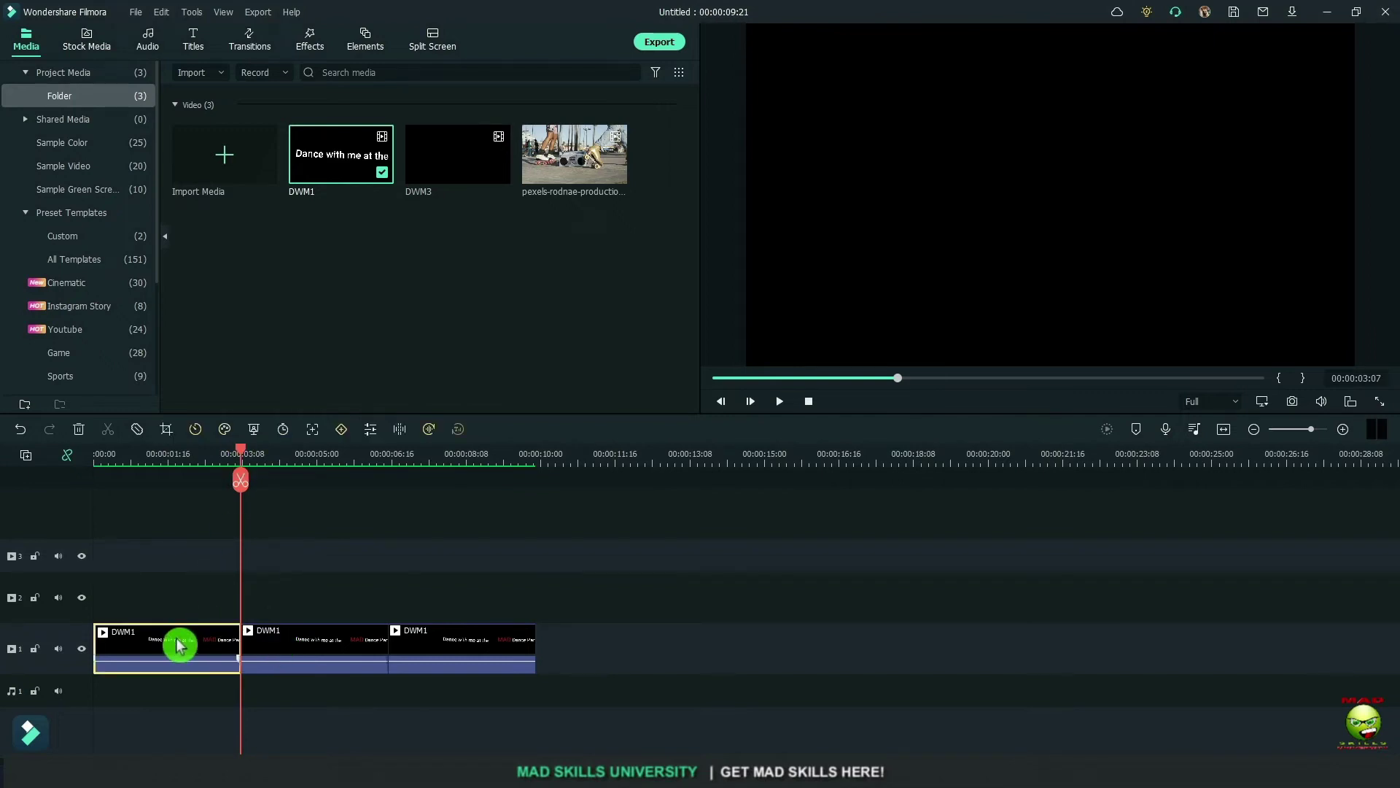
click(334, 650)
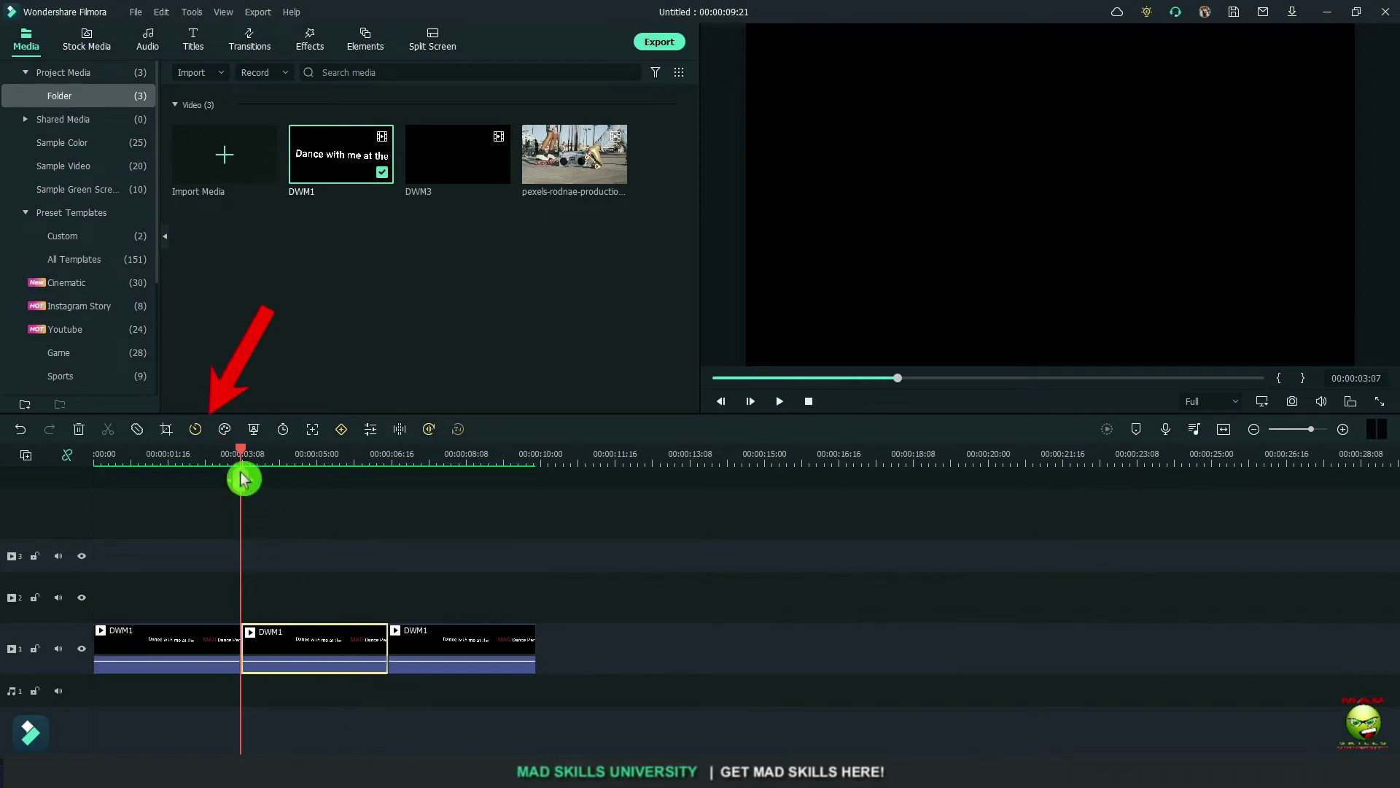
click(191, 431)
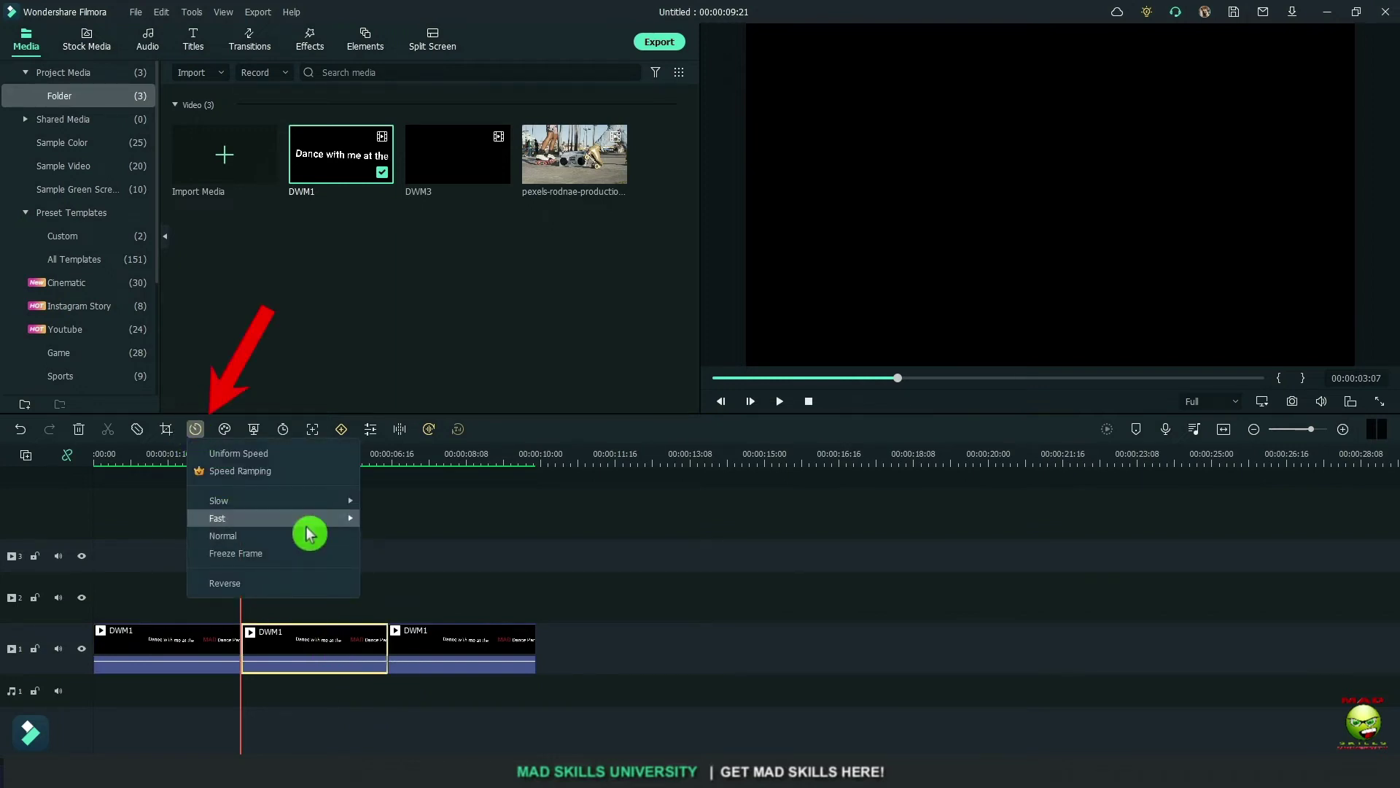
mouse_move(316, 523)
click(407, 521)
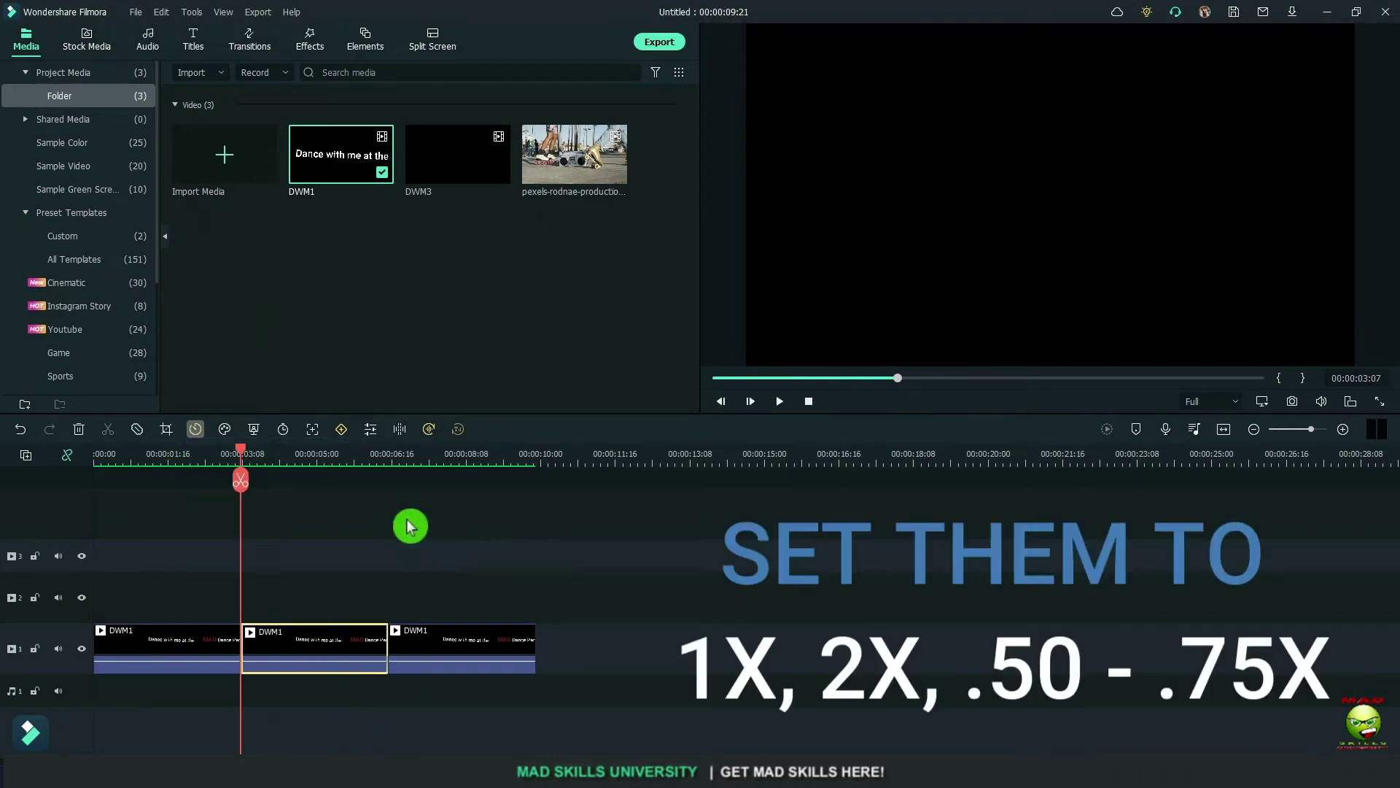
click(385, 655)
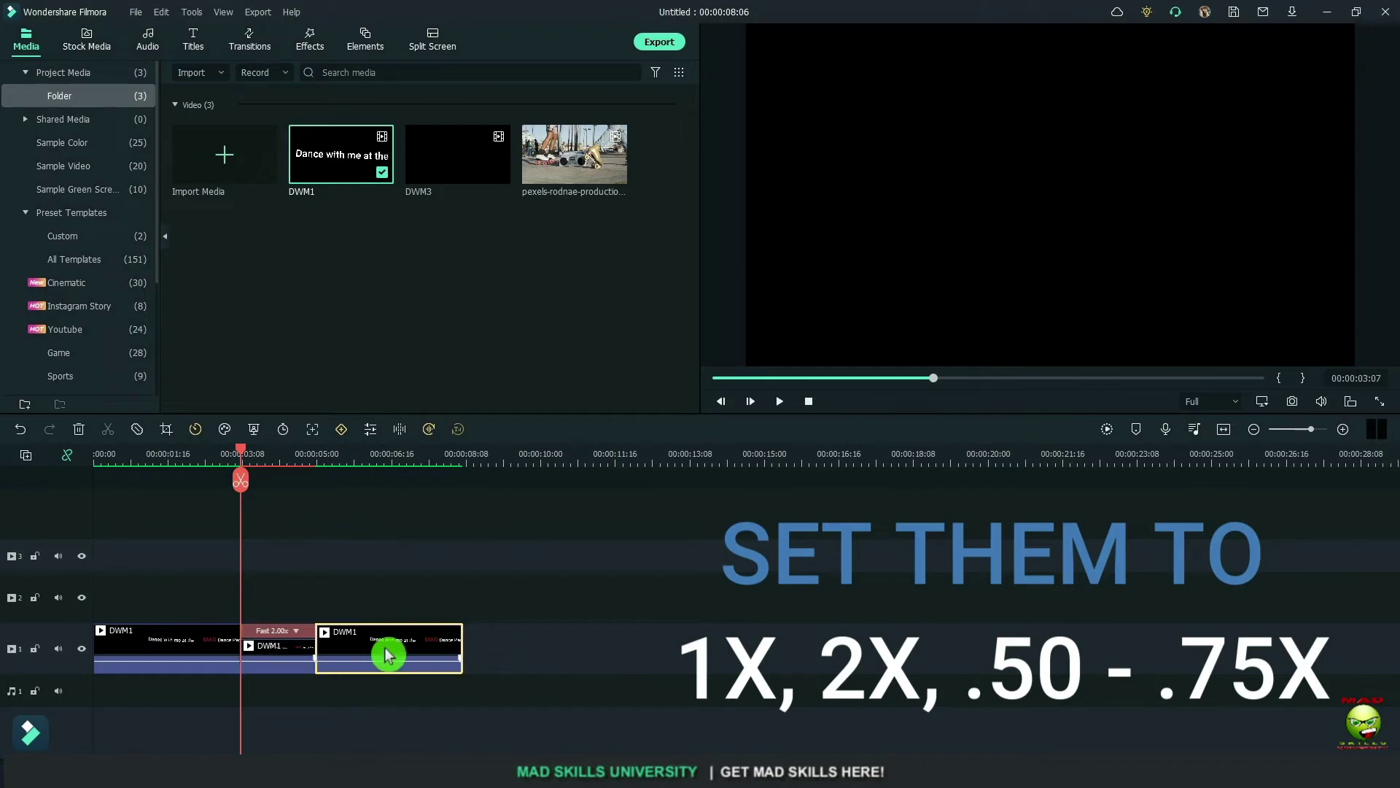
click(194, 431)
mouse_move(291, 503)
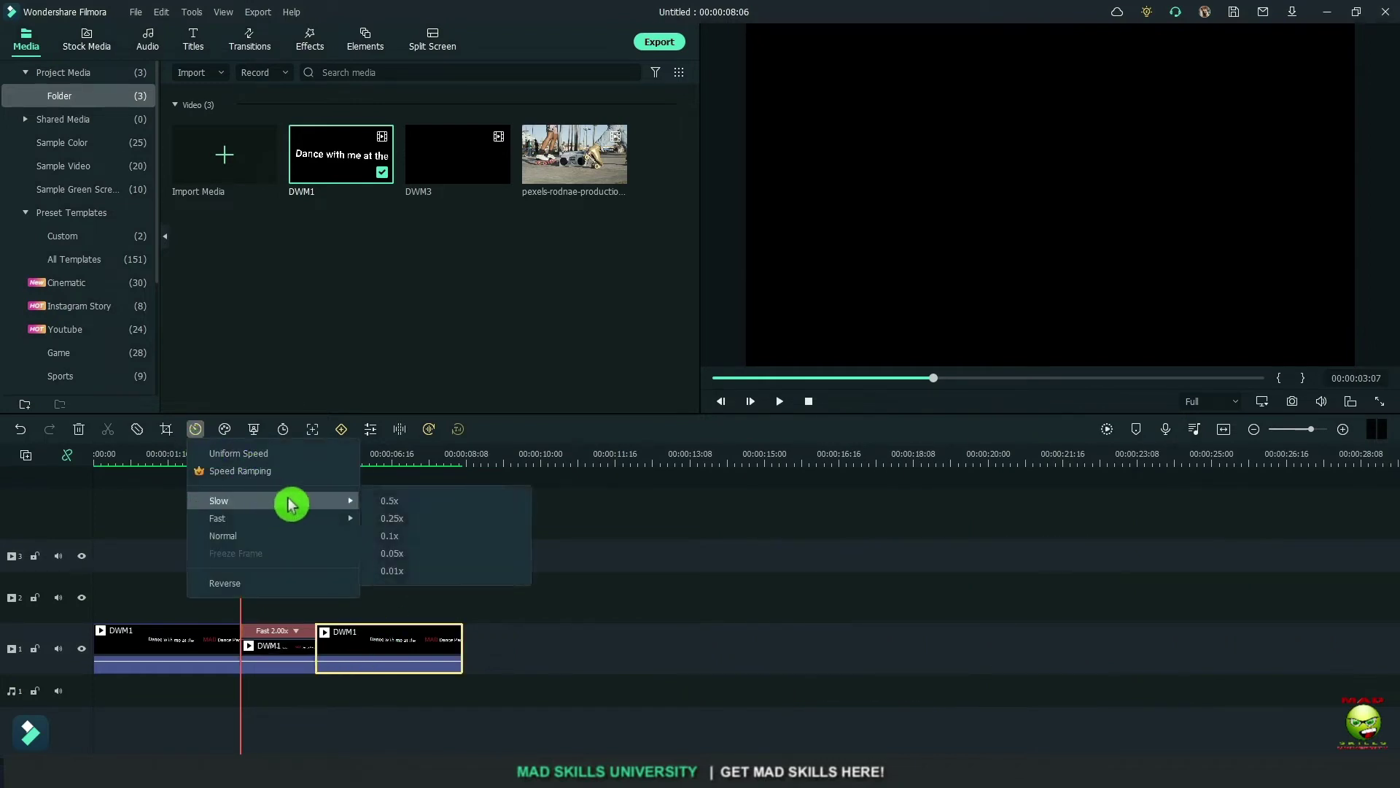
click(448, 508)
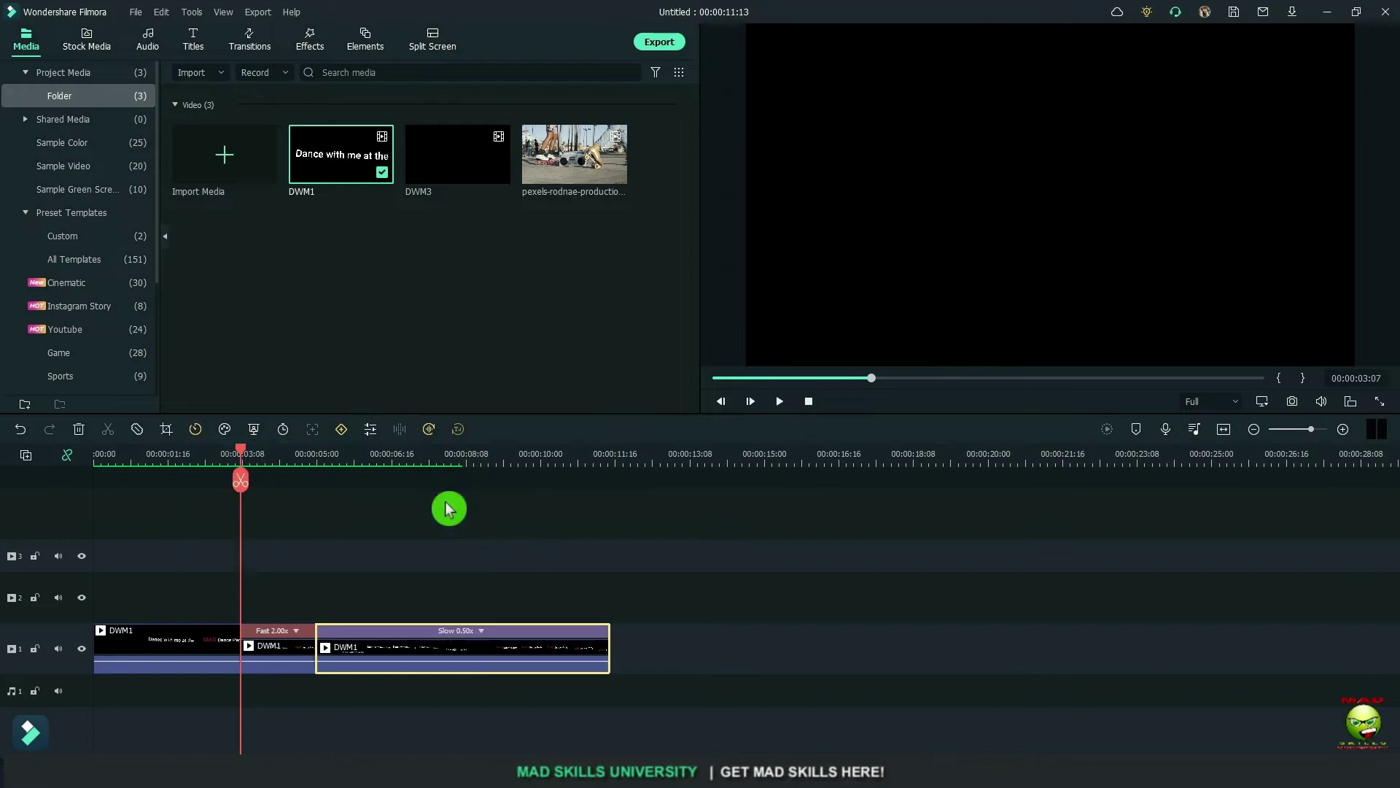
Step: Paste another DWM1 copy right after the slow clip
click(808, 401)
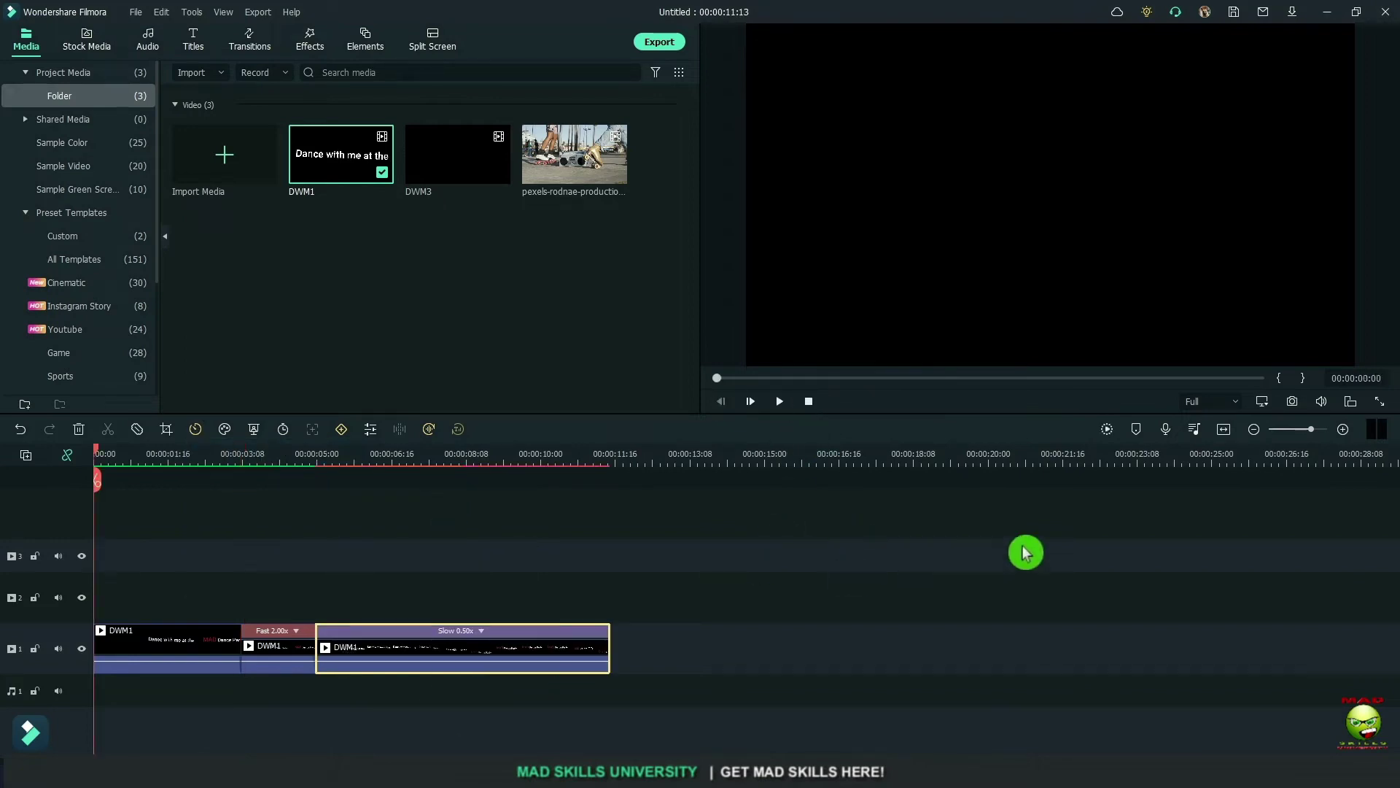
click(146, 648)
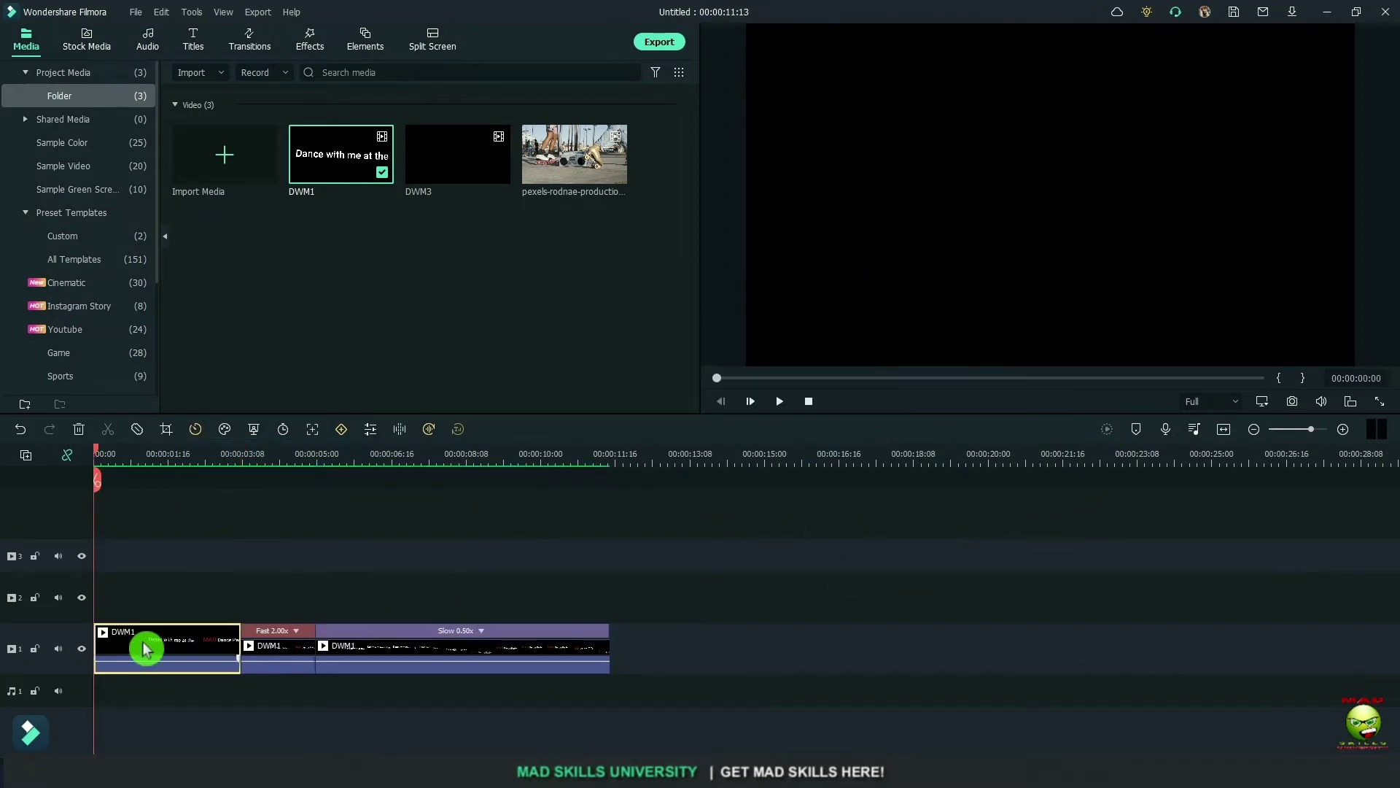
click(700, 453)
key(ctrl+v)
click(647, 647)
key(Delete)
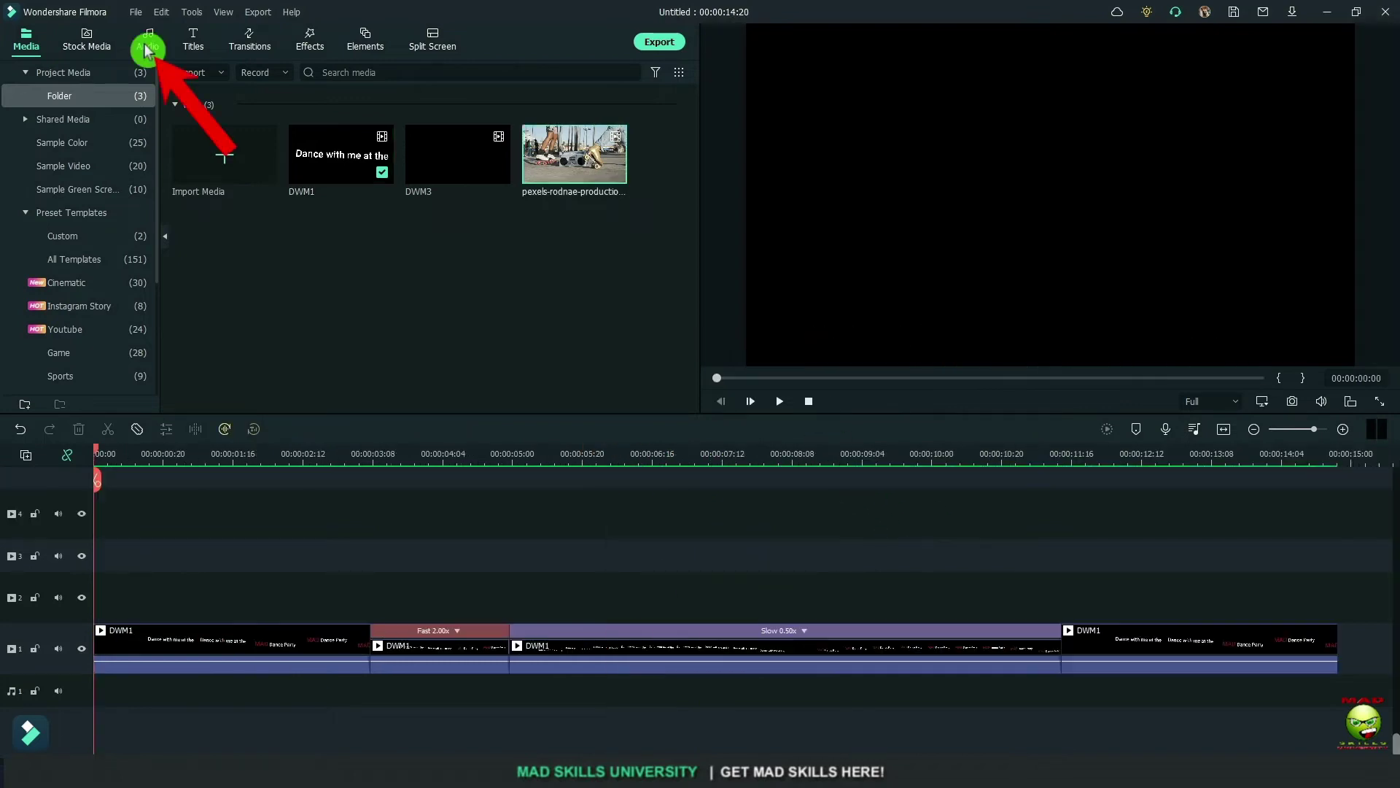
Step: Add Blues Brothers Jazz to the audio track and chroma-key black out of DWM3
click(148, 40)
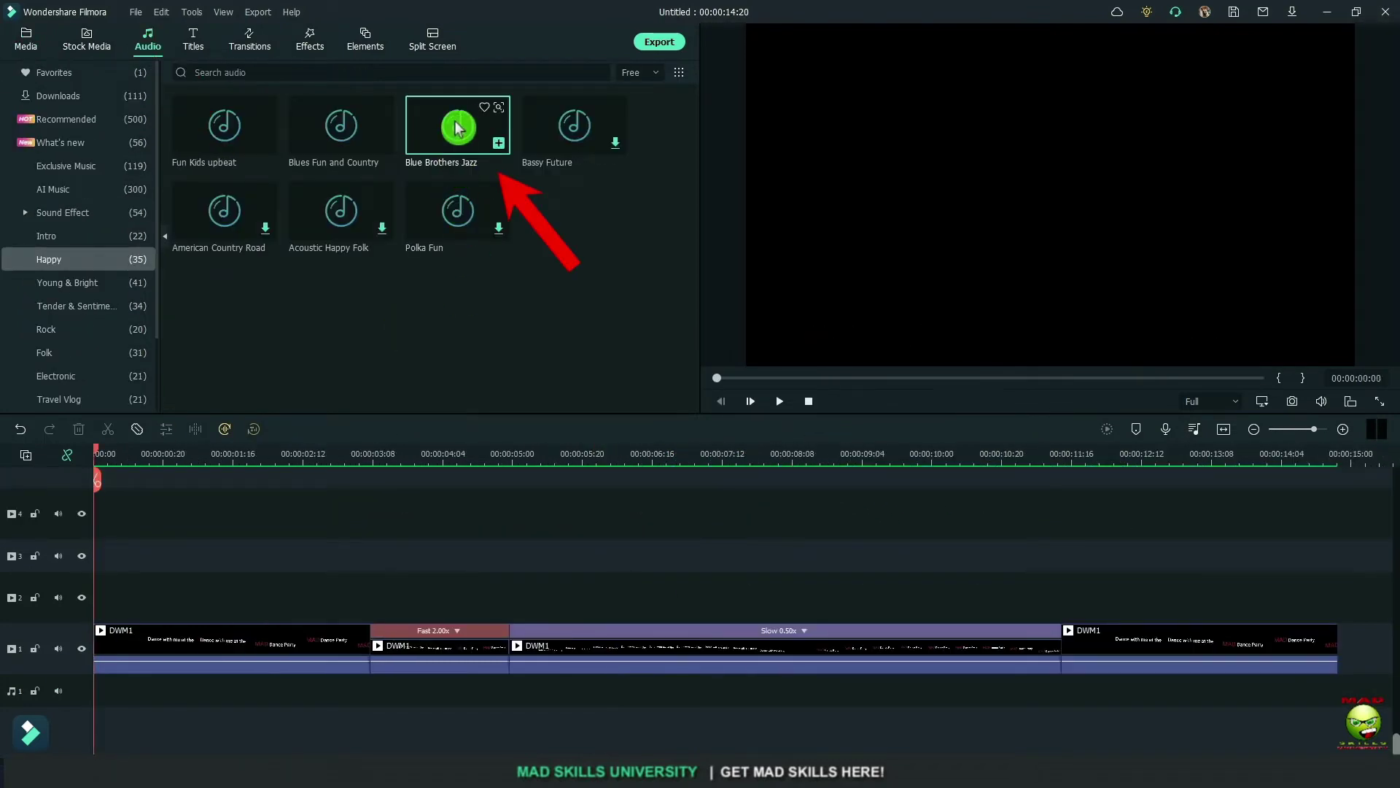
drag(456, 128, 181, 655)
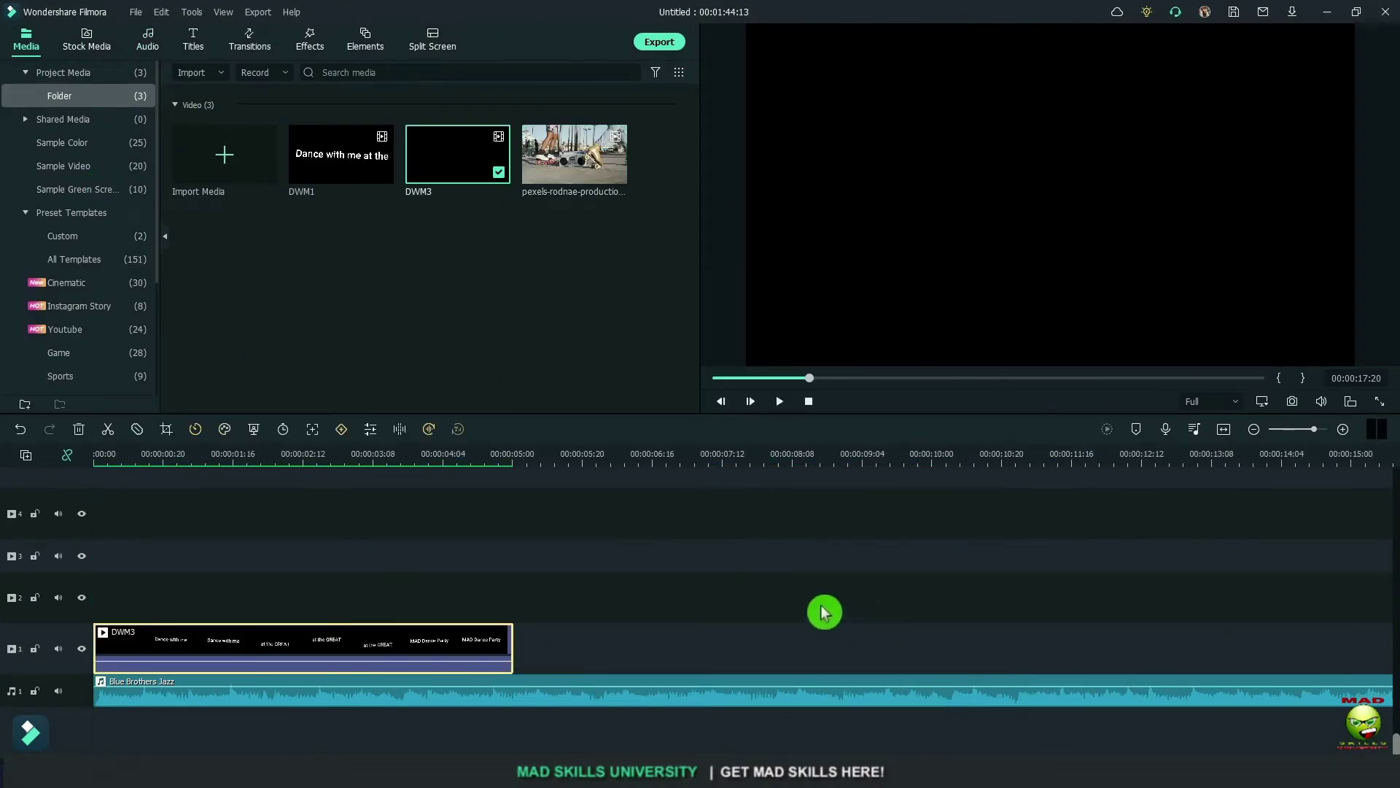
double_click(292, 645)
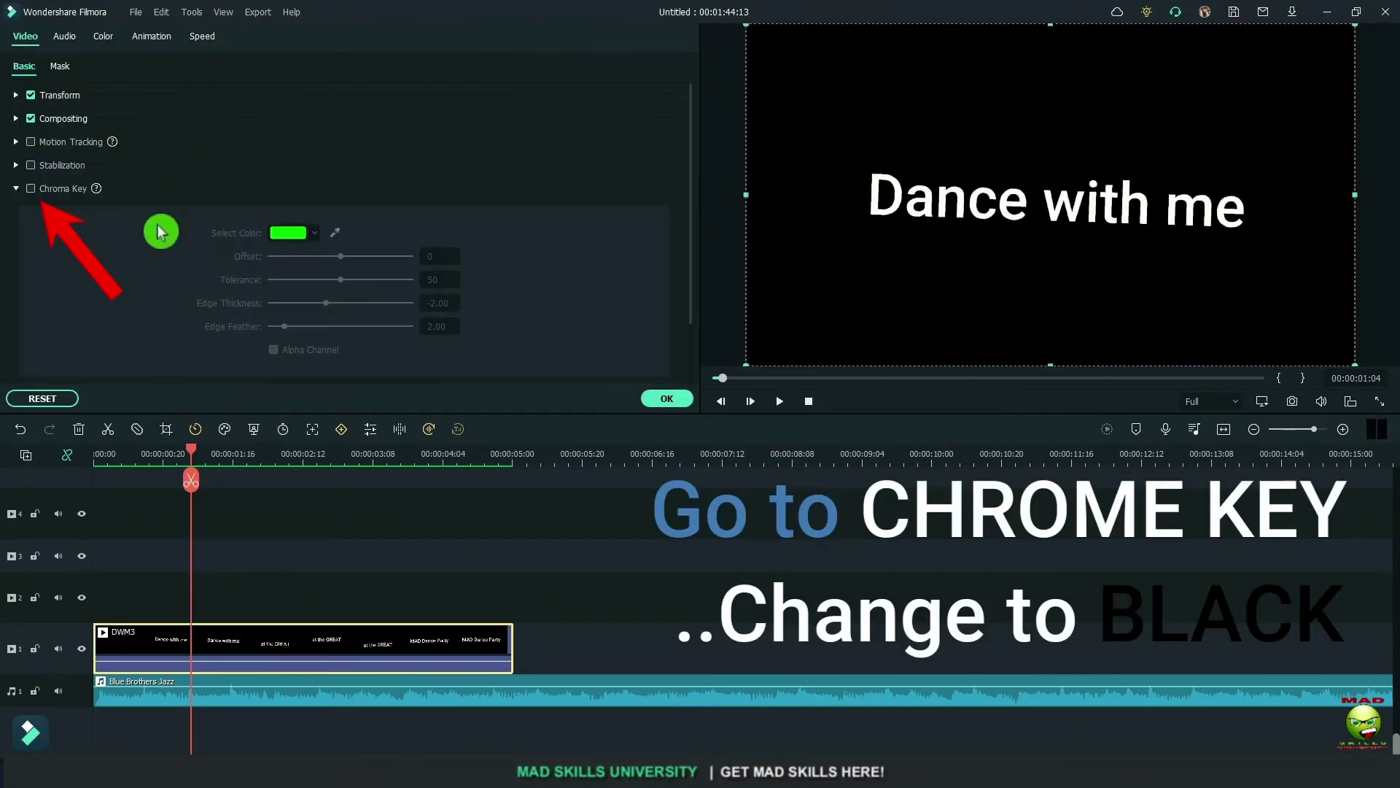
click(30, 189)
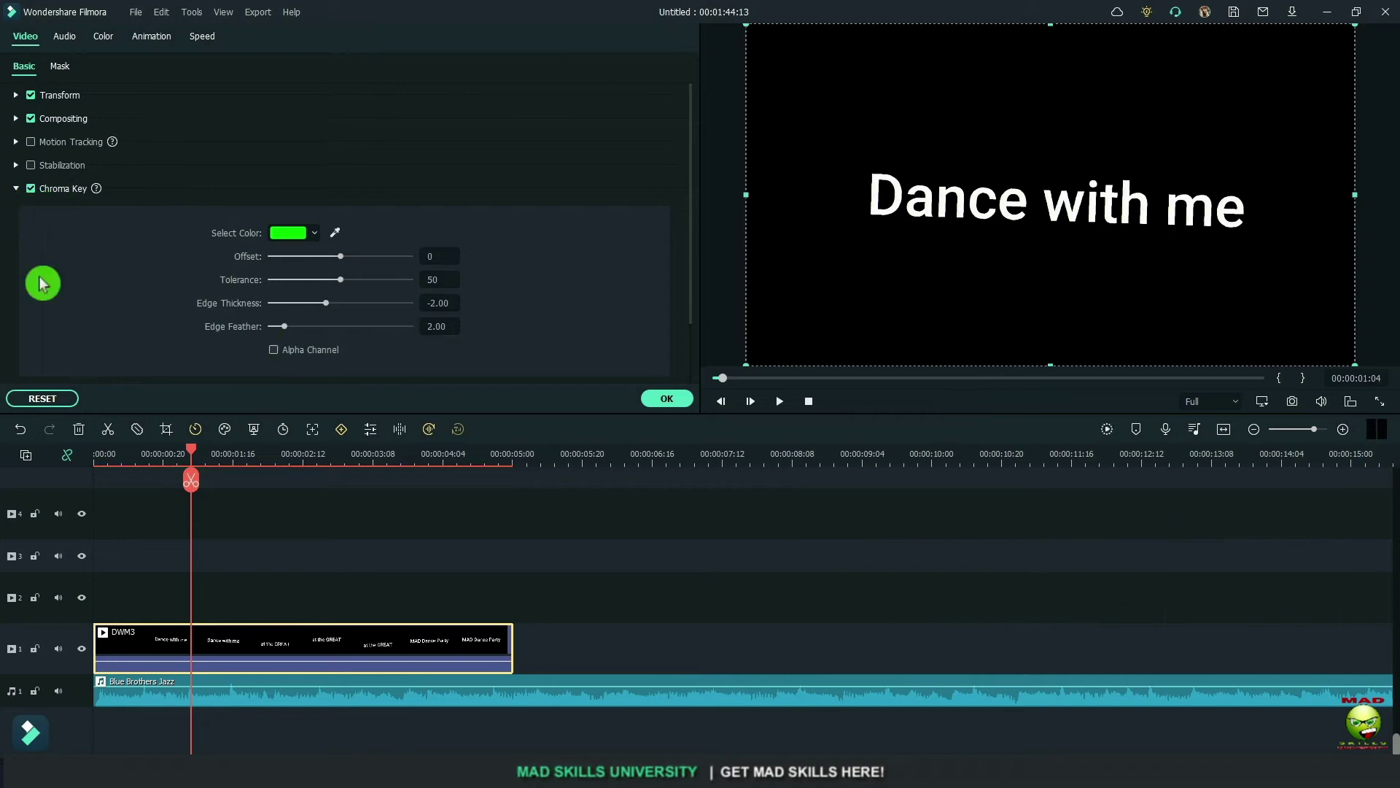
click(335, 234)
click(911, 113)
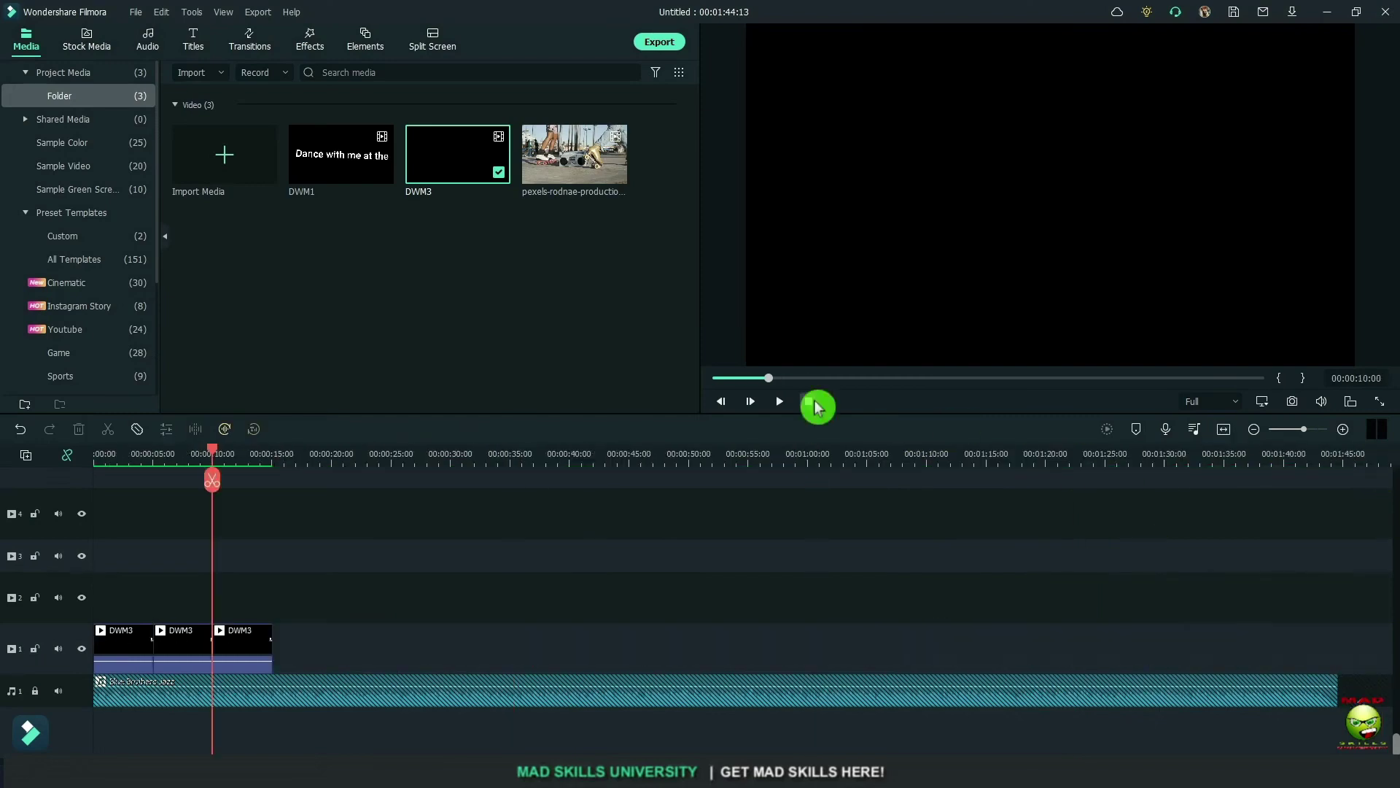
Step: Close the gap before the last DWM3 clip and check the DWM1, Fast 2.00x and Slow 0.50x clips
click(276, 469)
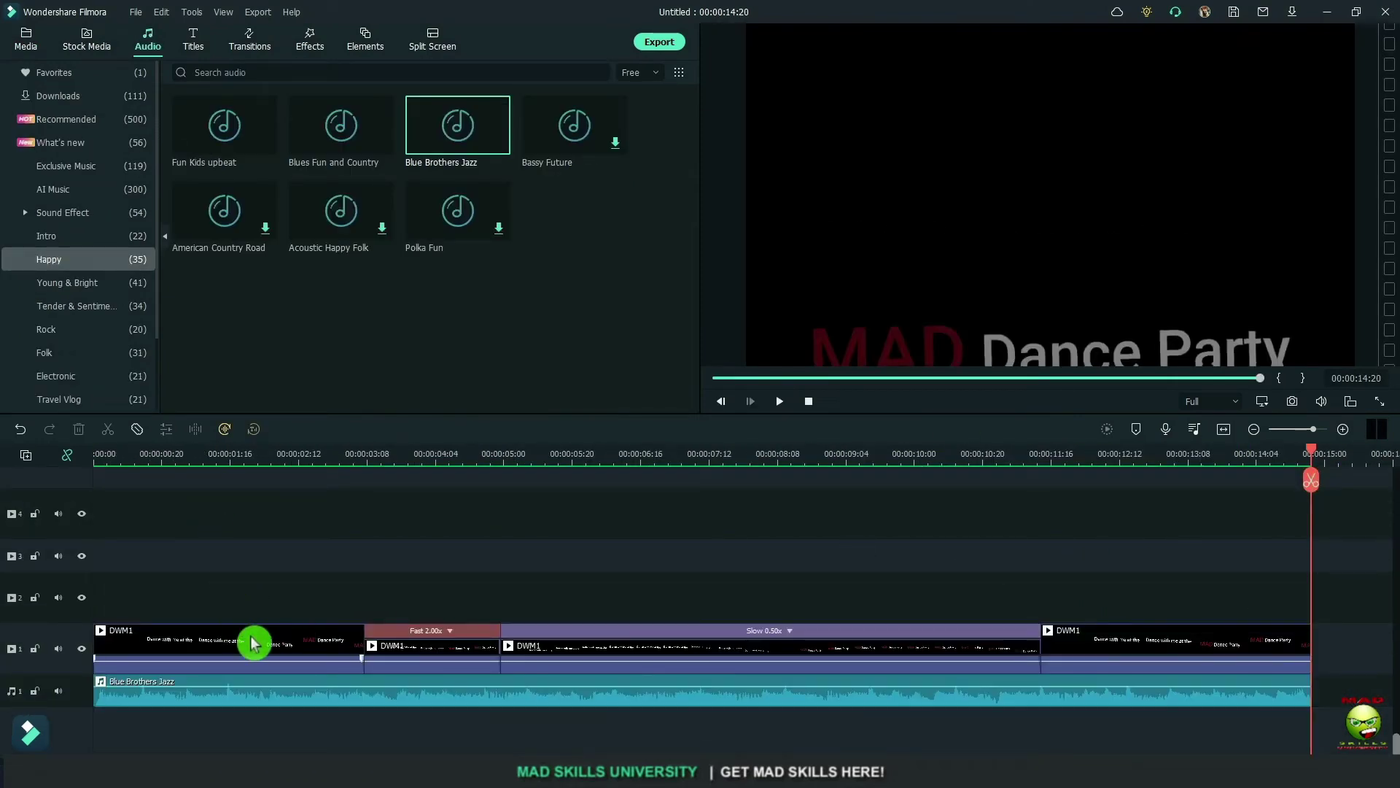
click(256, 644)
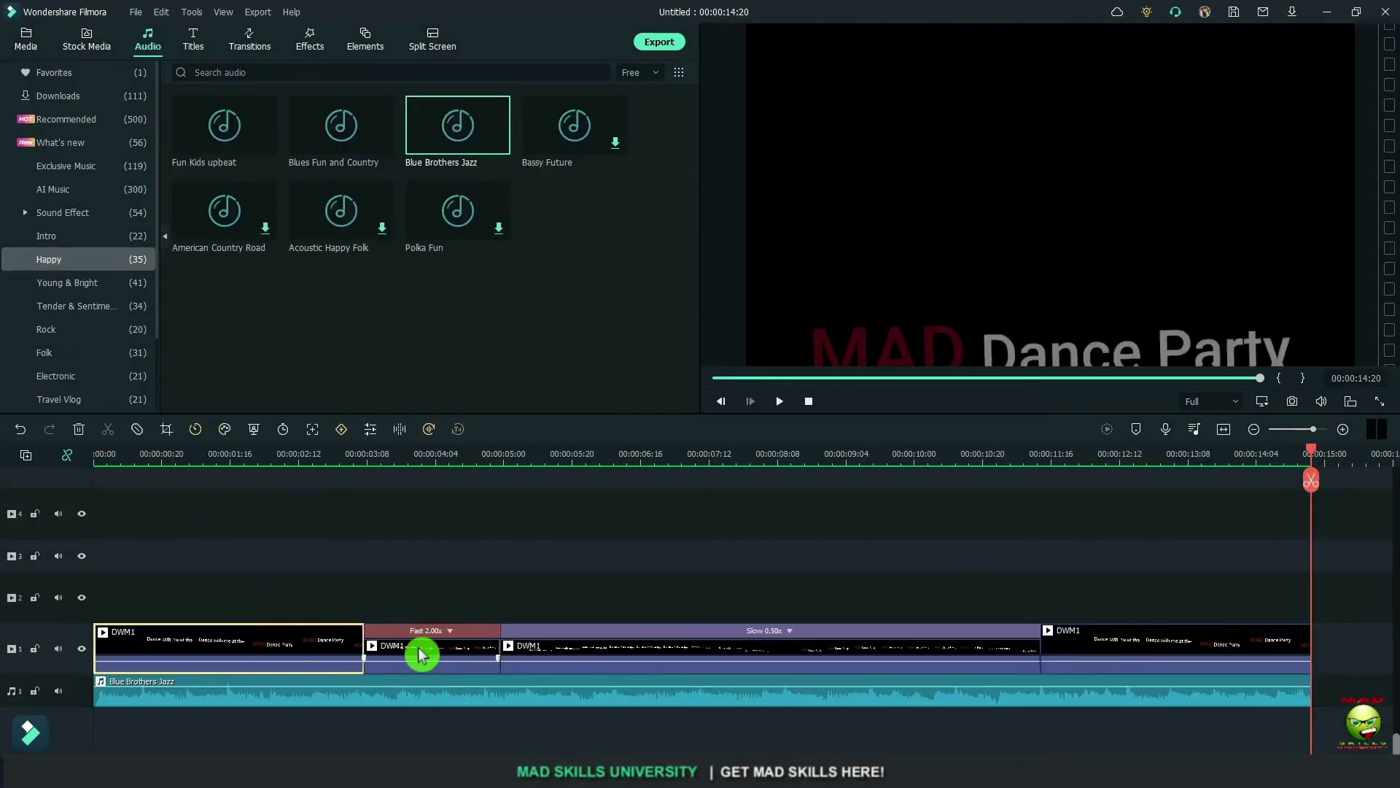
click(421, 655)
click(660, 657)
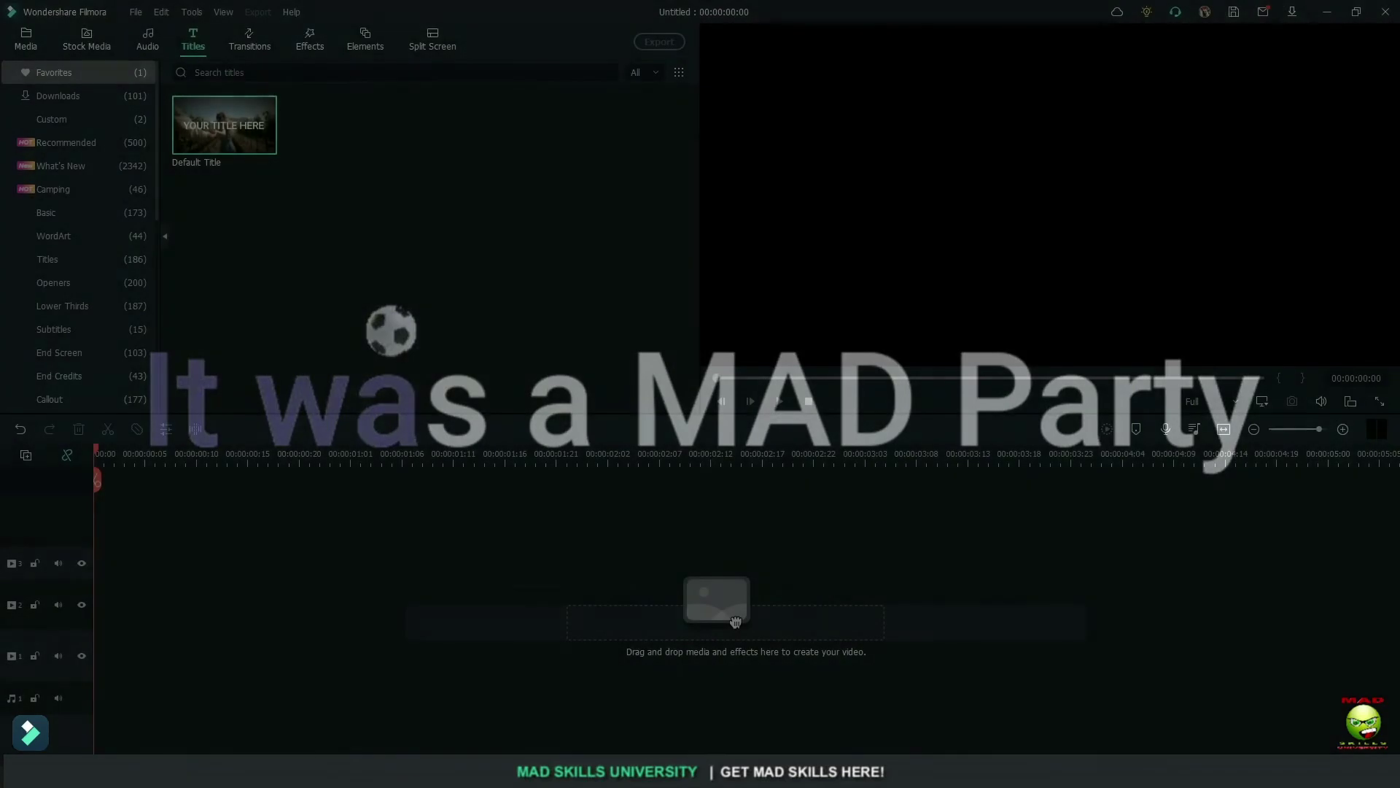
Step: Add a Default Title to track 1 reading 'It was a MAD Party'
drag(251, 126, 108, 660)
double_click(922, 220)
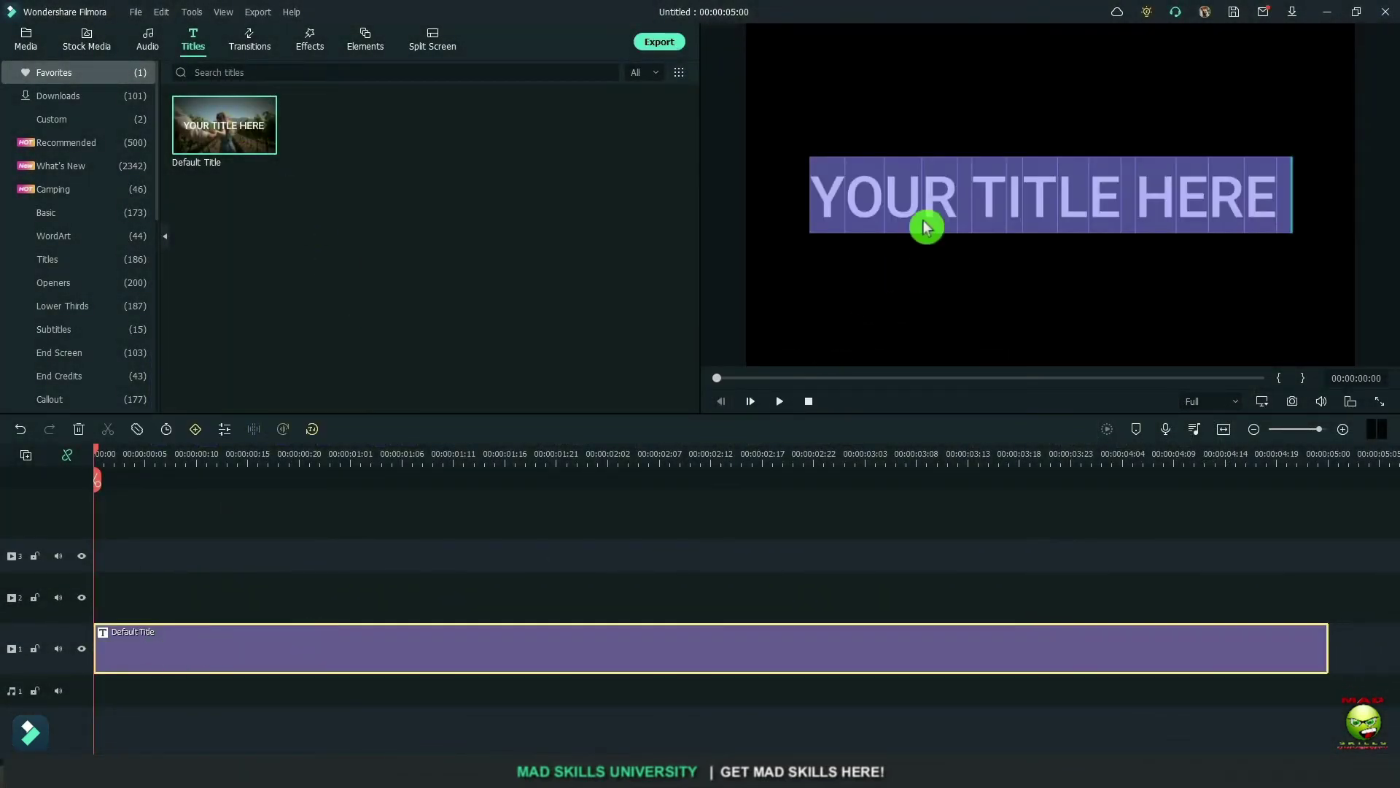
text(It was a M)
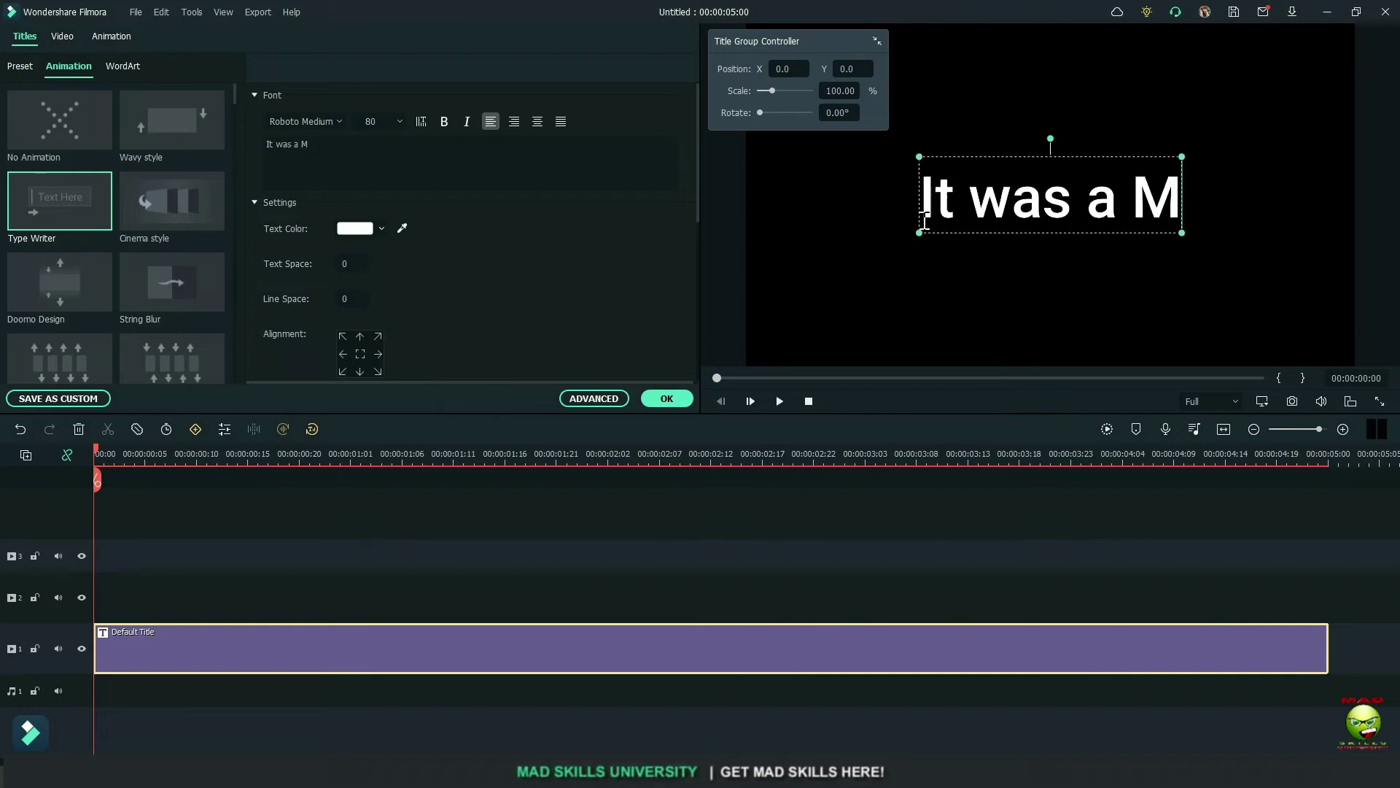
text(AD Party)
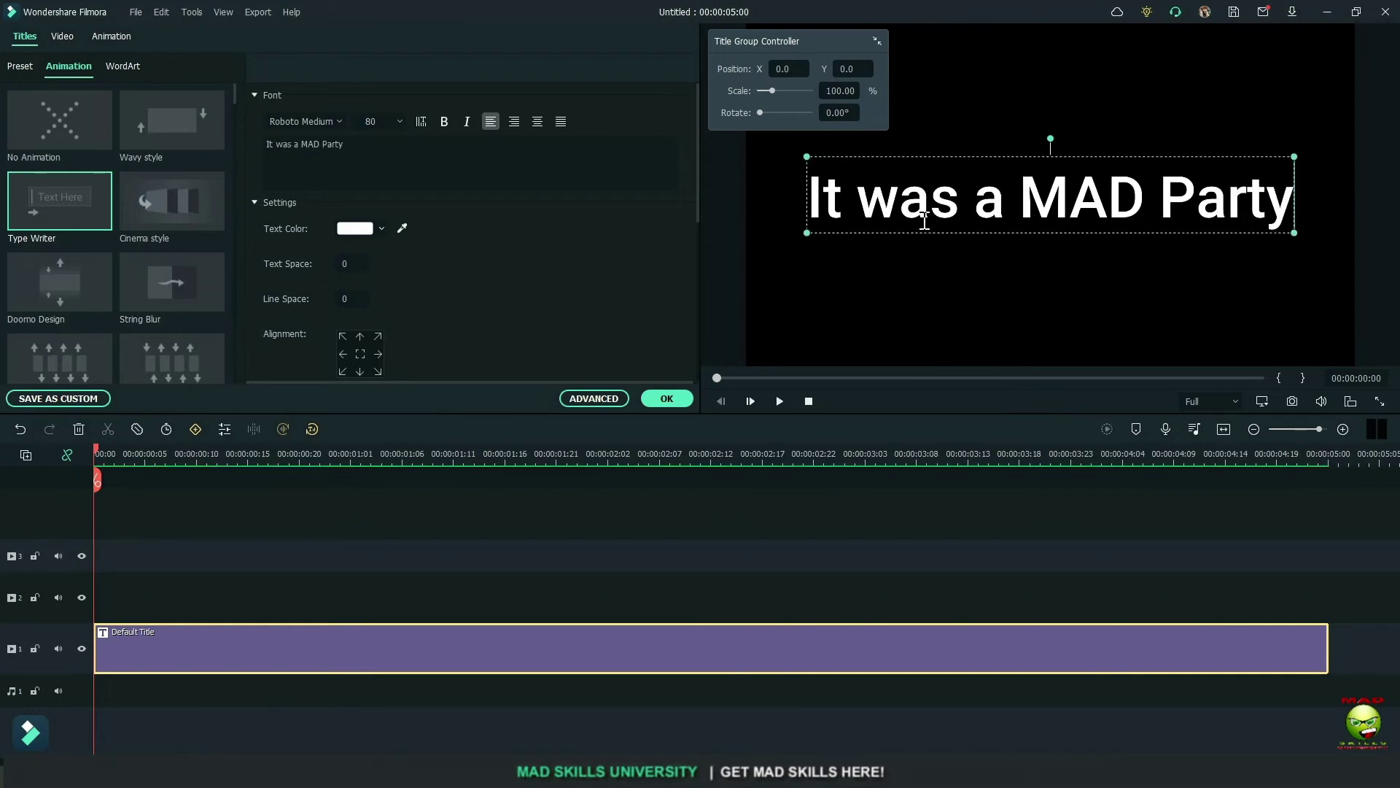
click(666, 398)
Step: Lock track 1 and paste a title copy onto track 2, keeping its Type Writer animation
click(191, 657)
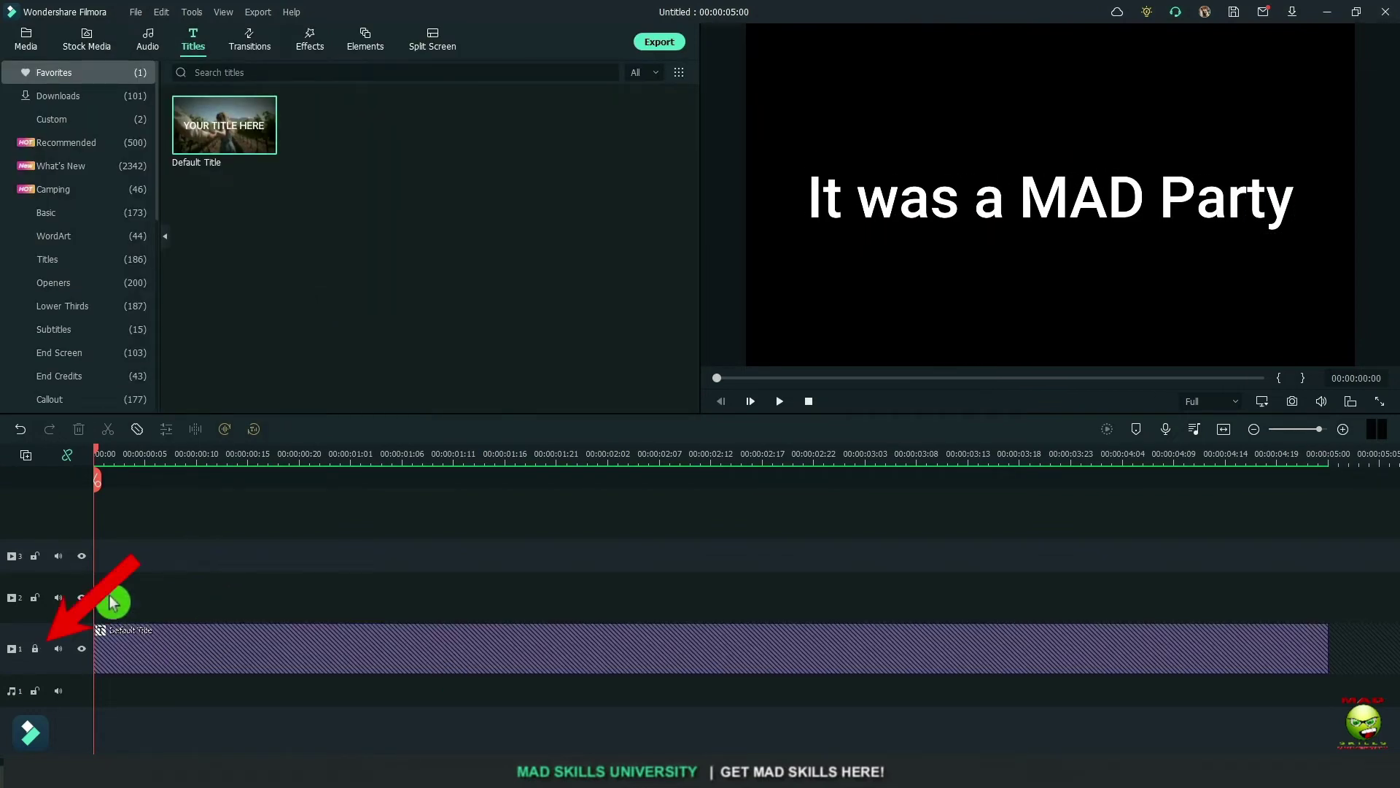
click(159, 653)
key(ctrl+c)
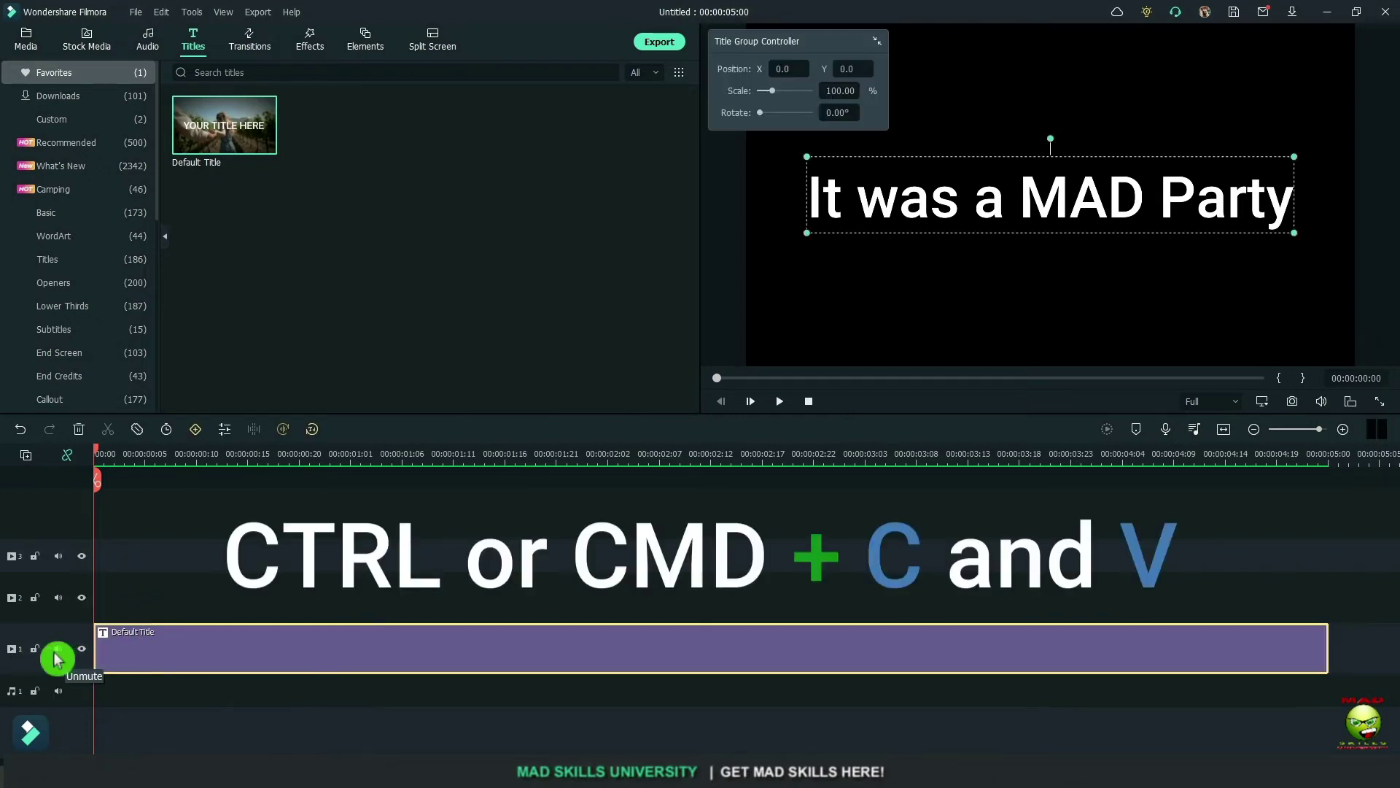
click(118, 525)
key(ctrl+v)
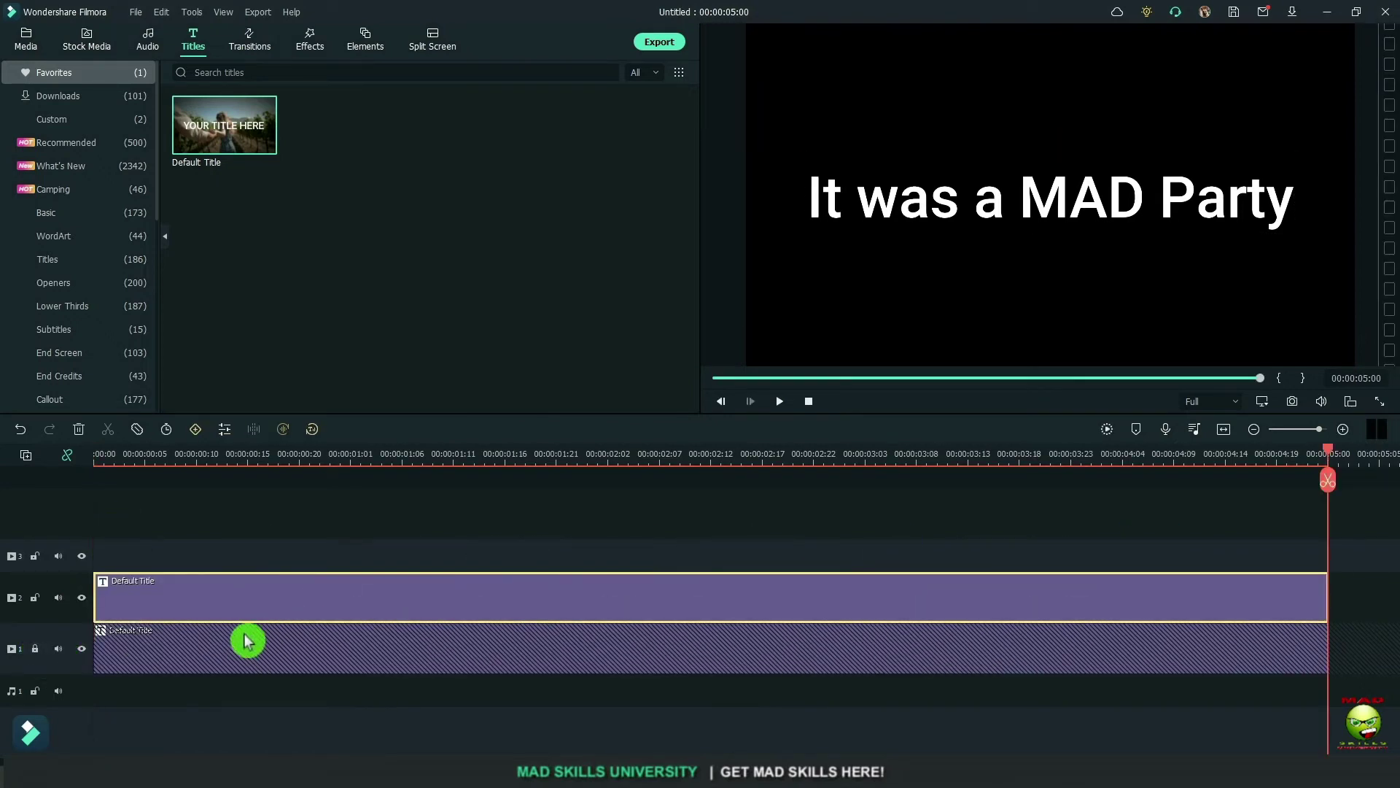
double_click(373, 591)
click(63, 226)
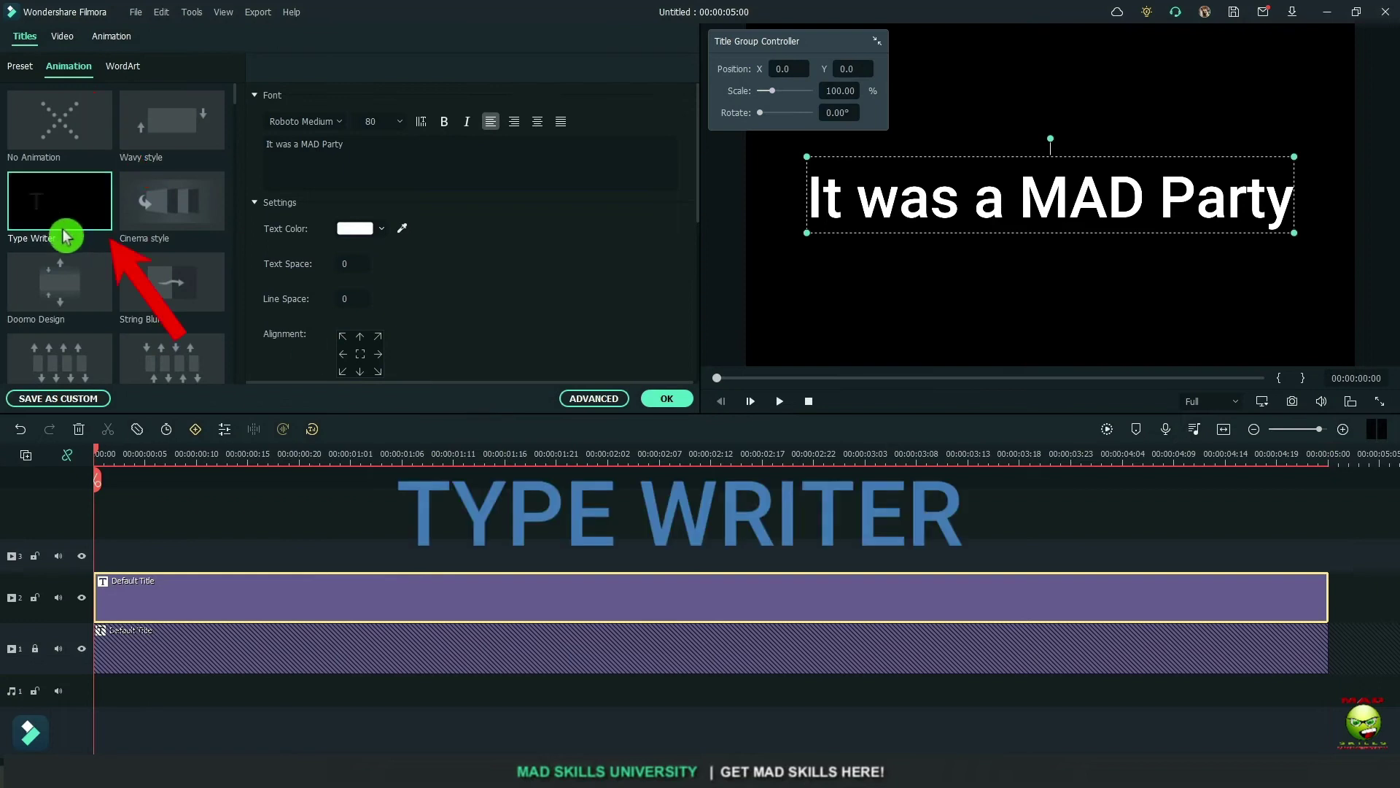
Step: Stretch the track-2 title's Type Writer animation to about 1:16 in Advanced Text Edit
click(599, 402)
drag(636, 512, 759, 510)
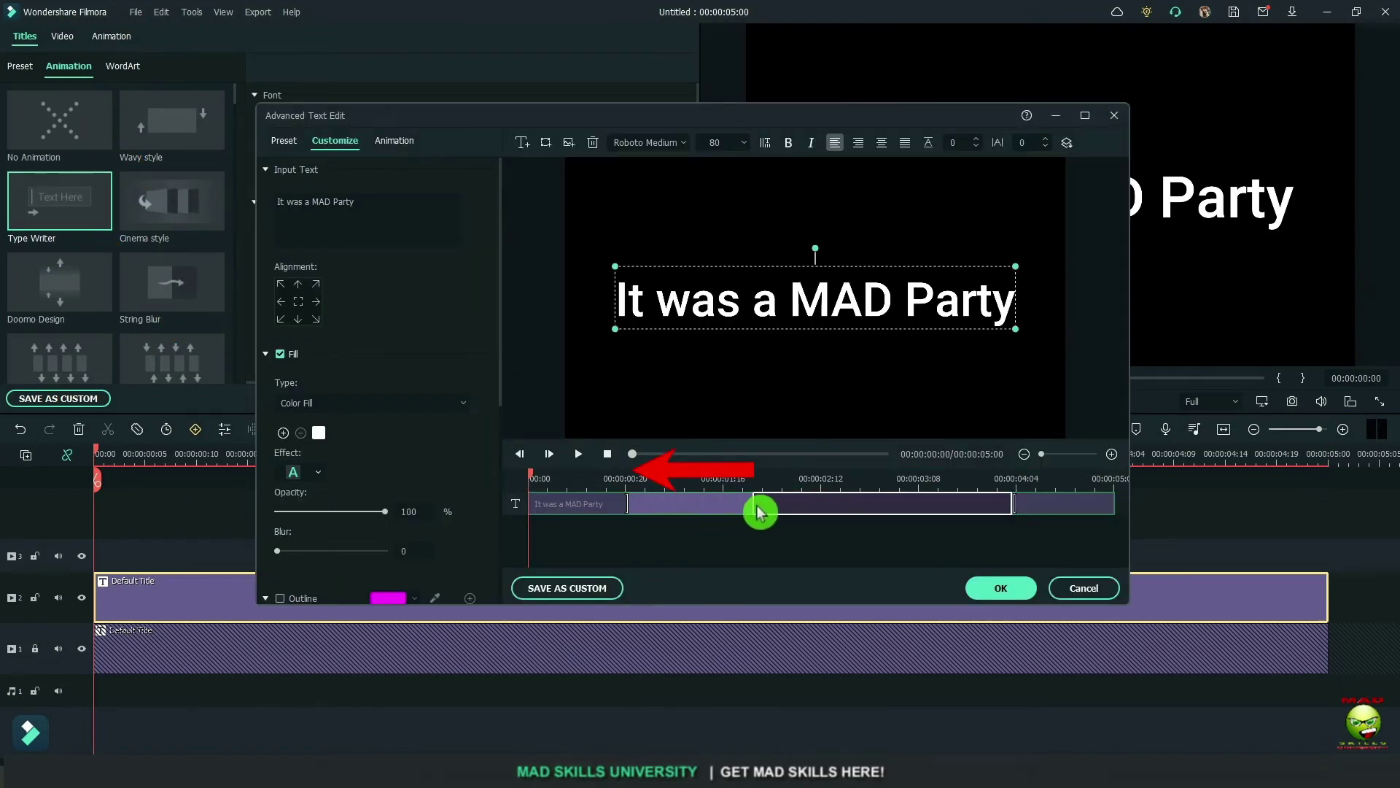
drag(1012, 504, 1203, 510)
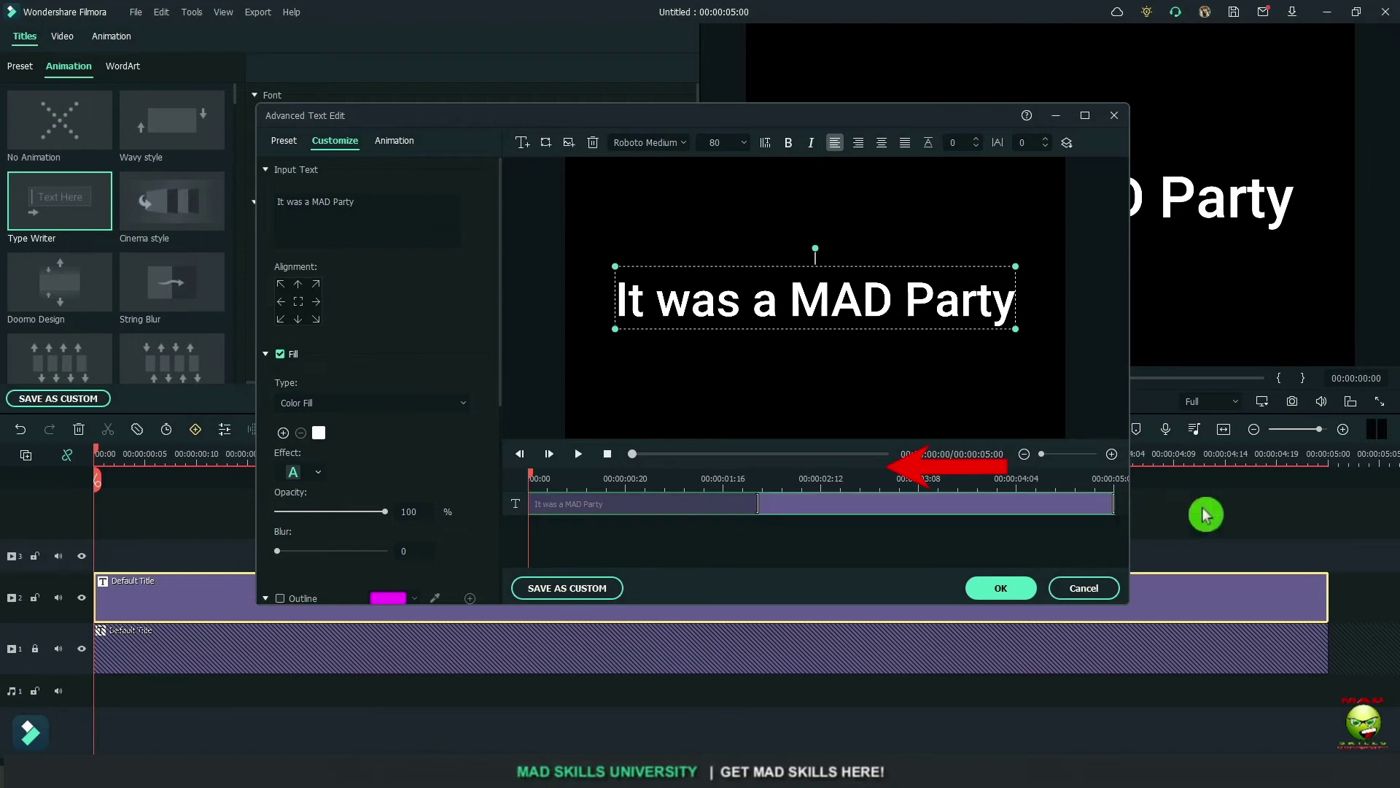
click(1005, 591)
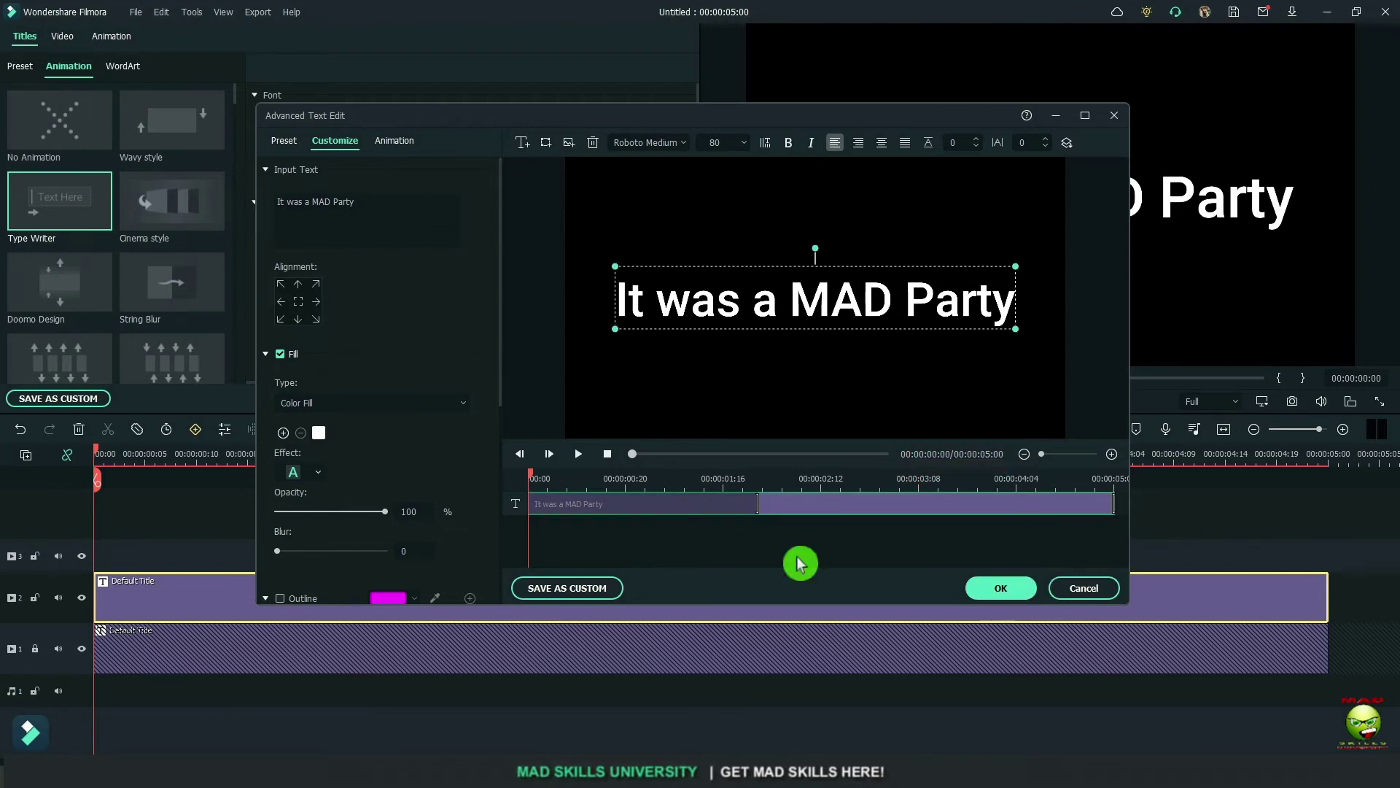
click(997, 588)
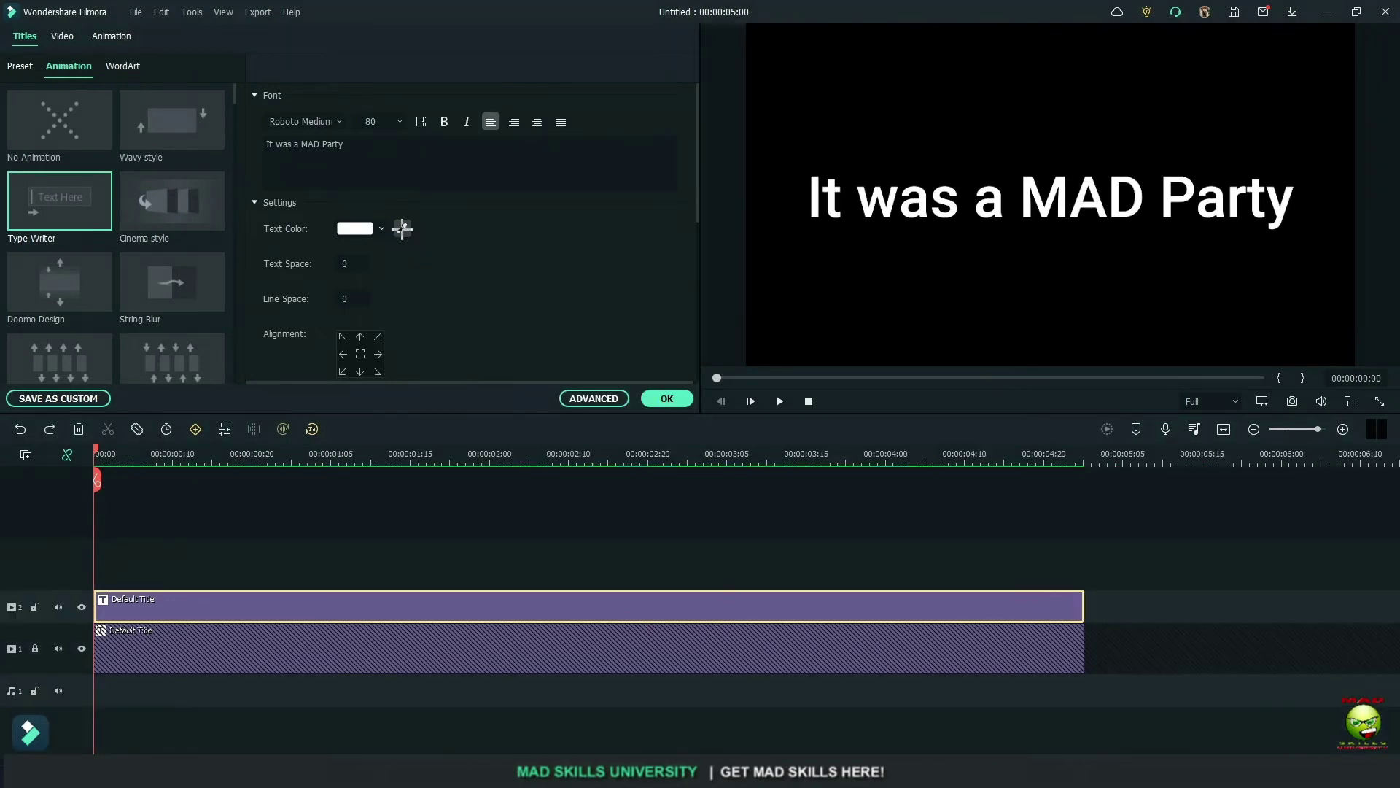
Step: Sample the purple title clip with the eyedropper as the title's text colour
click(402, 228)
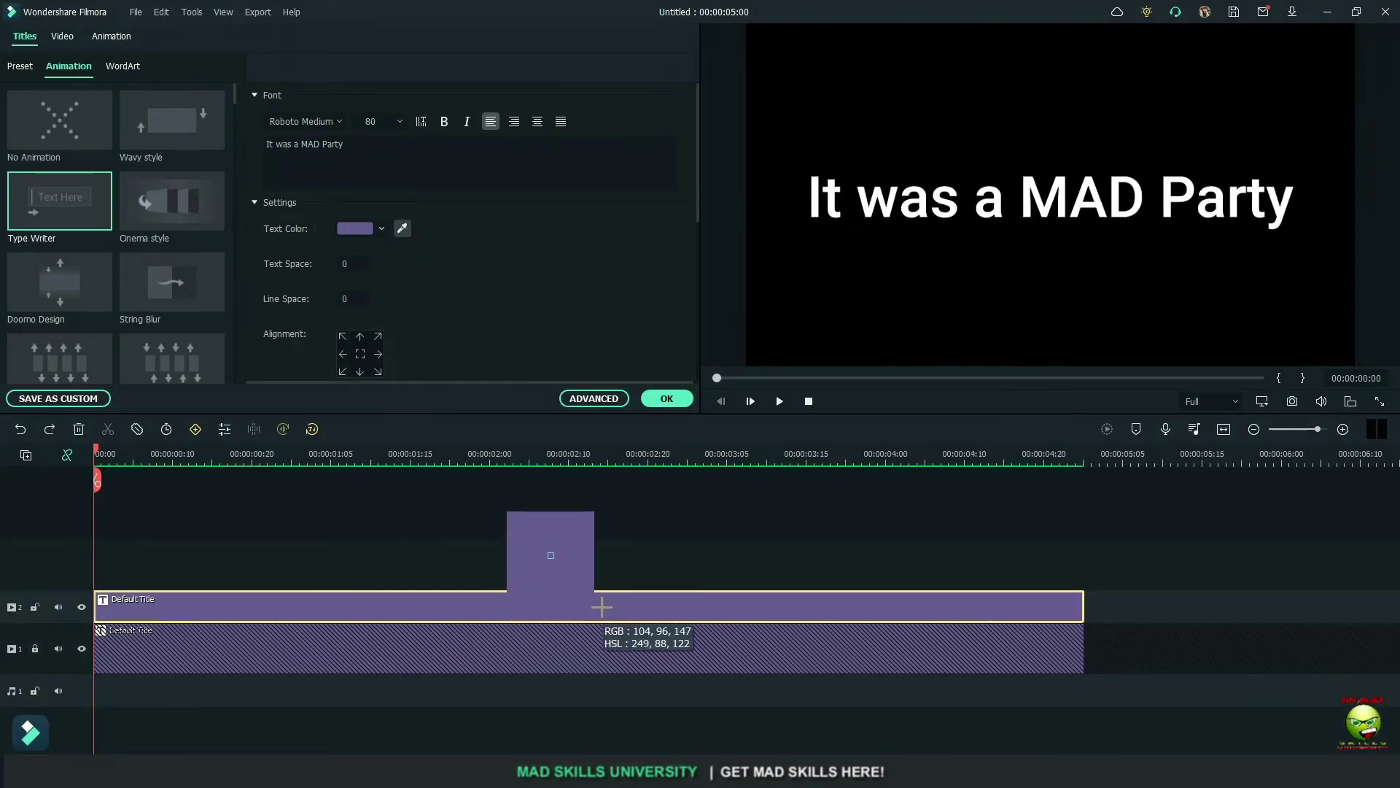
click(603, 609)
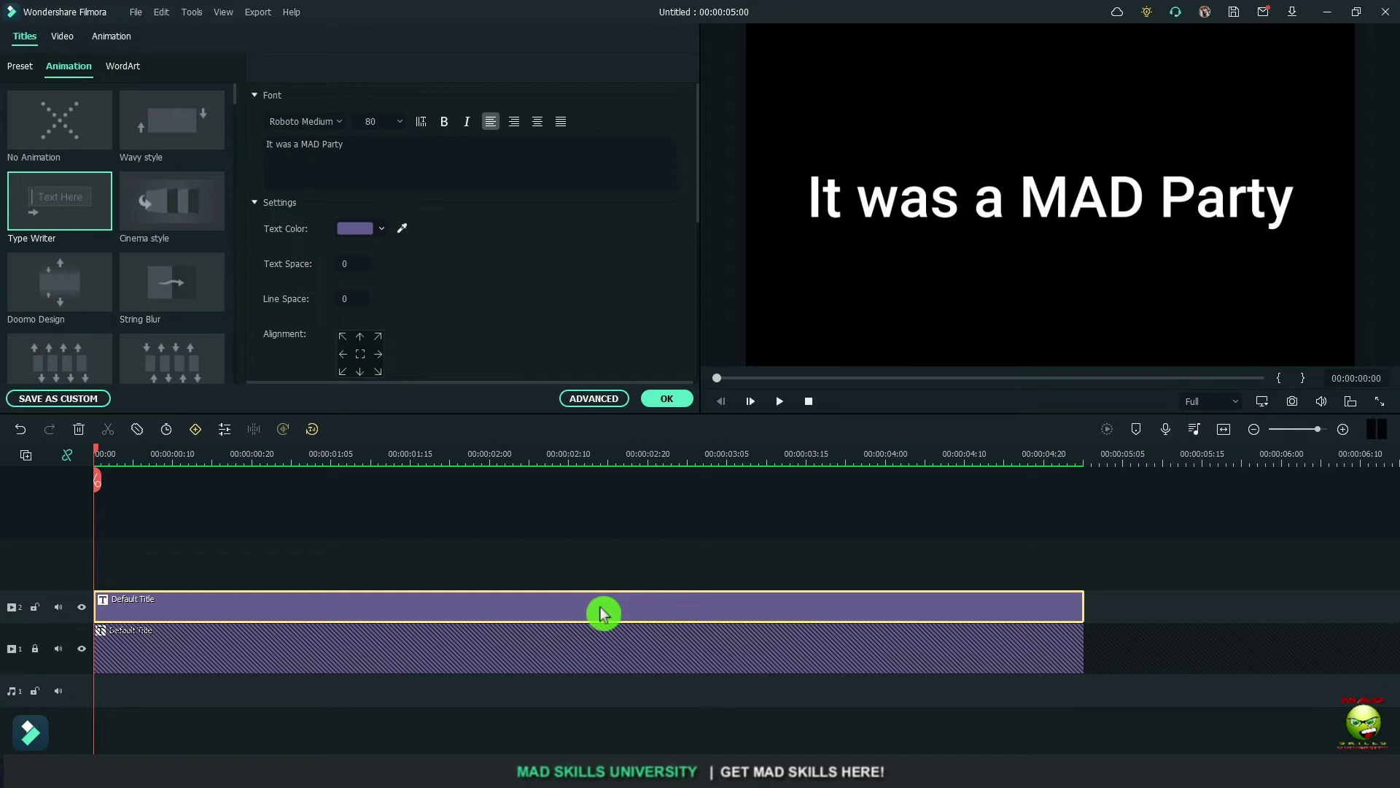
click(667, 398)
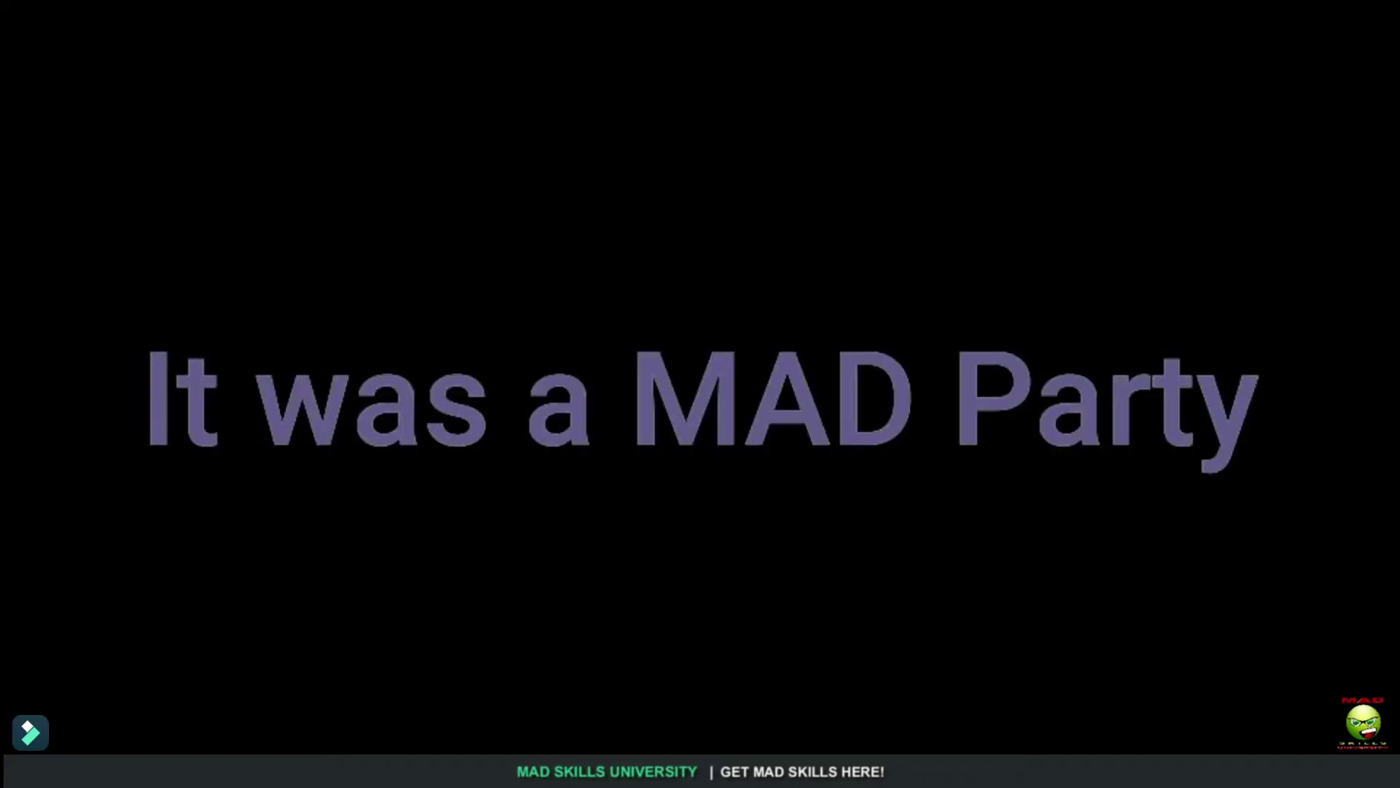
Step: Preview the purple typewriter reveal from the start of the title
click(134, 464)
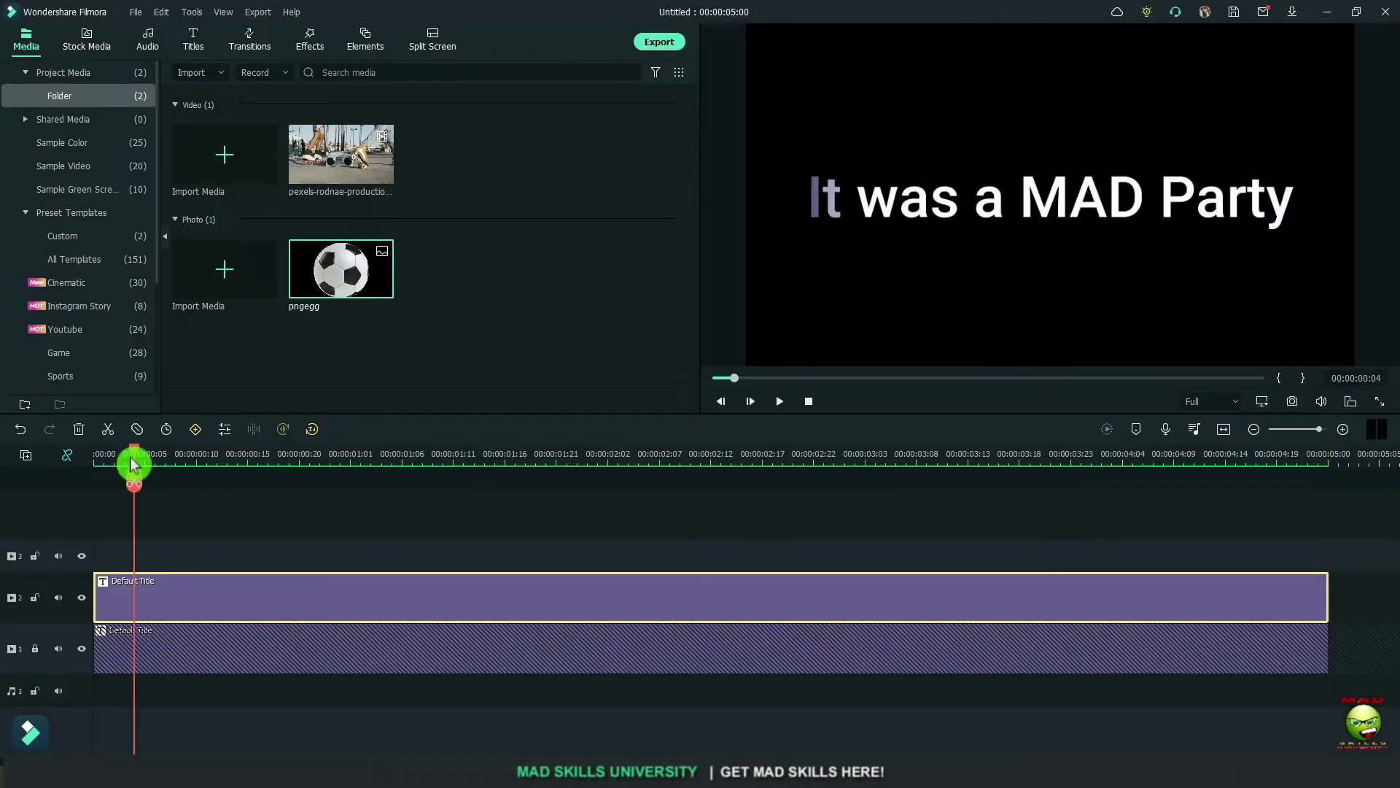
drag(135, 459, 100, 461)
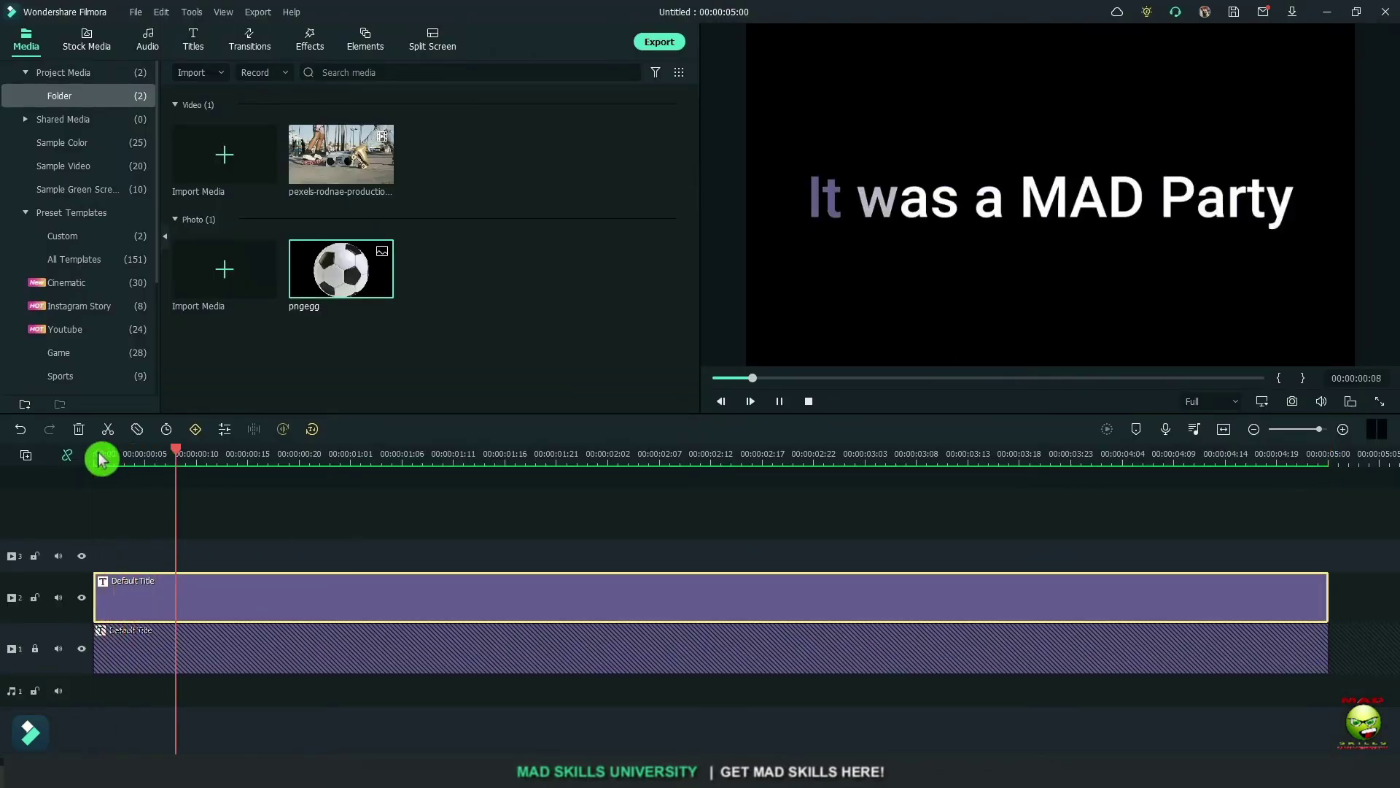
key(space)
drag(231, 457, 165, 451)
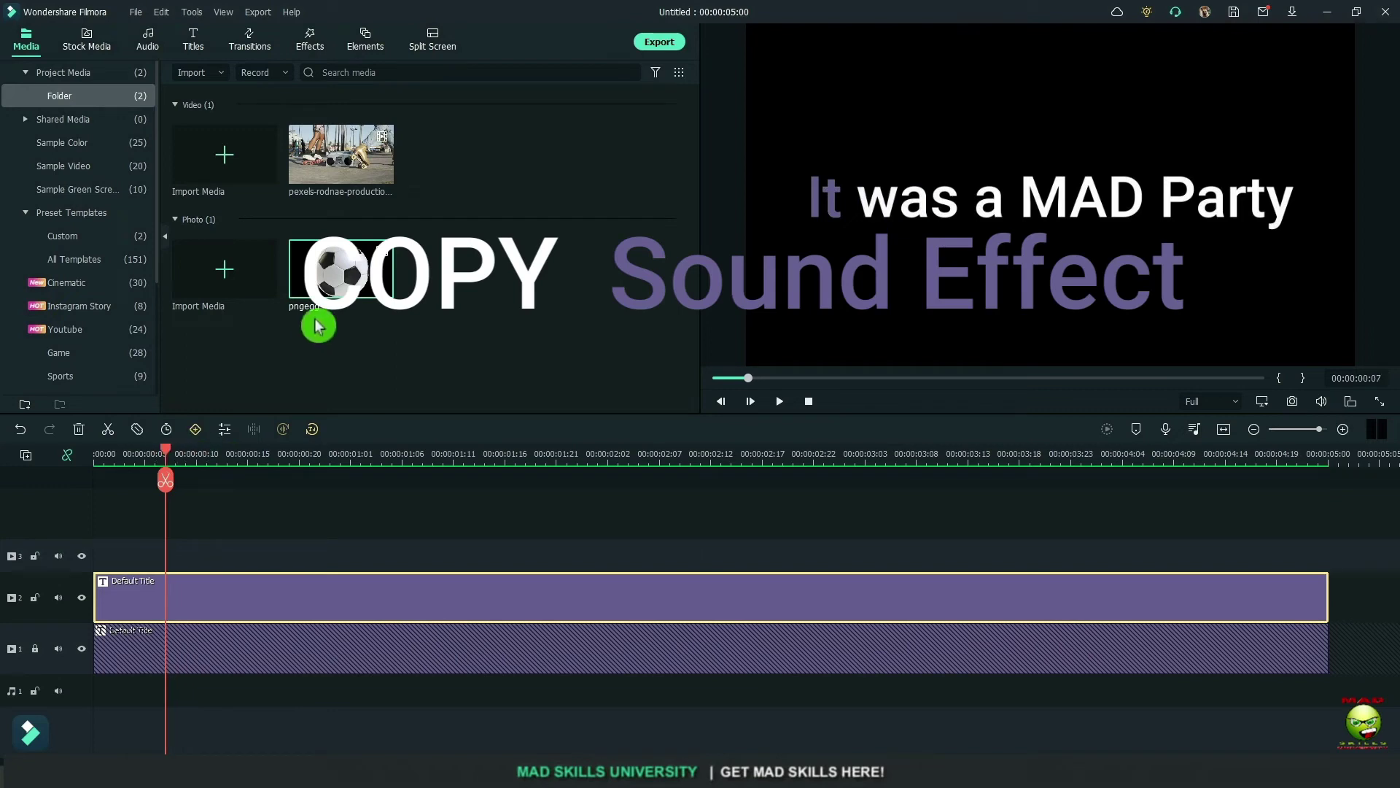
Step: Add the pngegg soccer-ball image to track 3 and trim it to about six frames
double_click(353, 267)
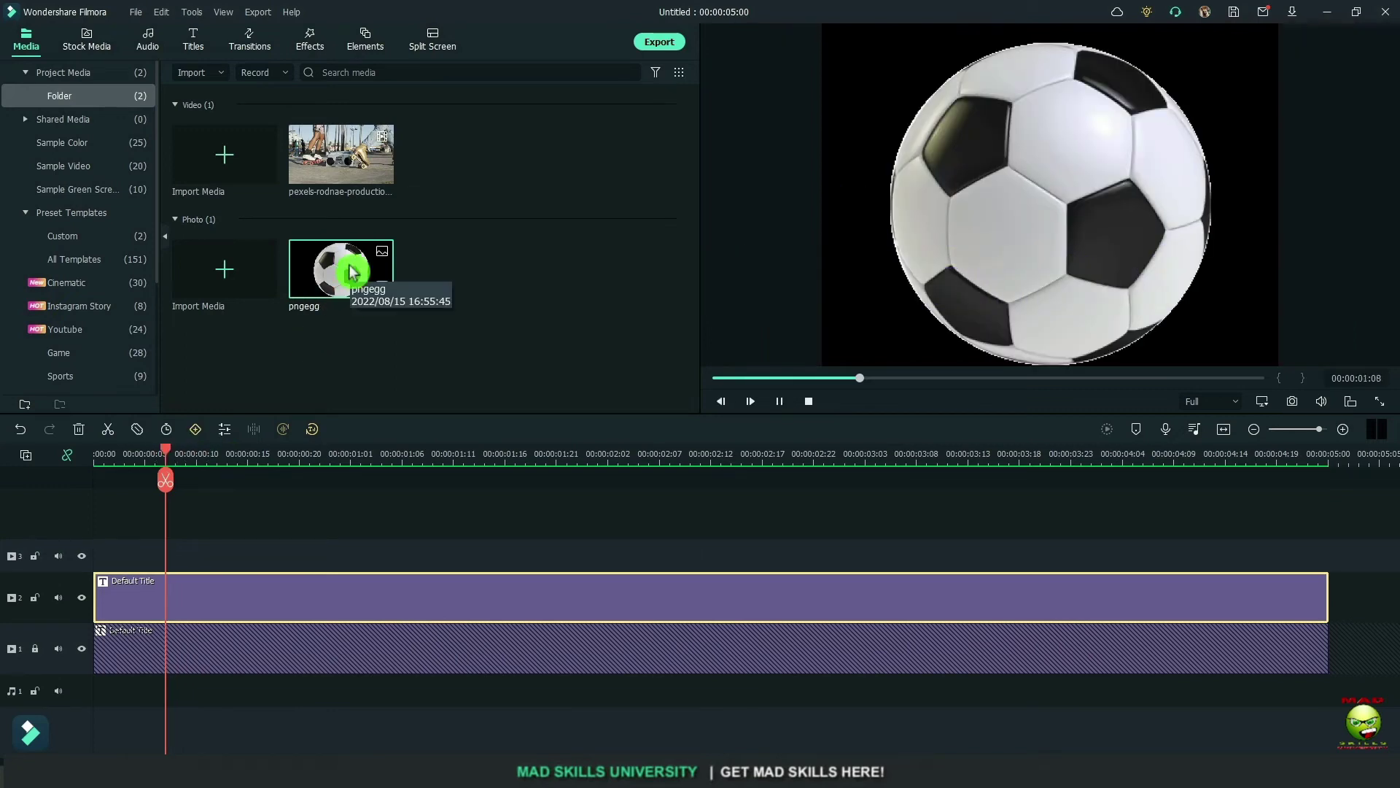
drag(353, 272, 94, 554)
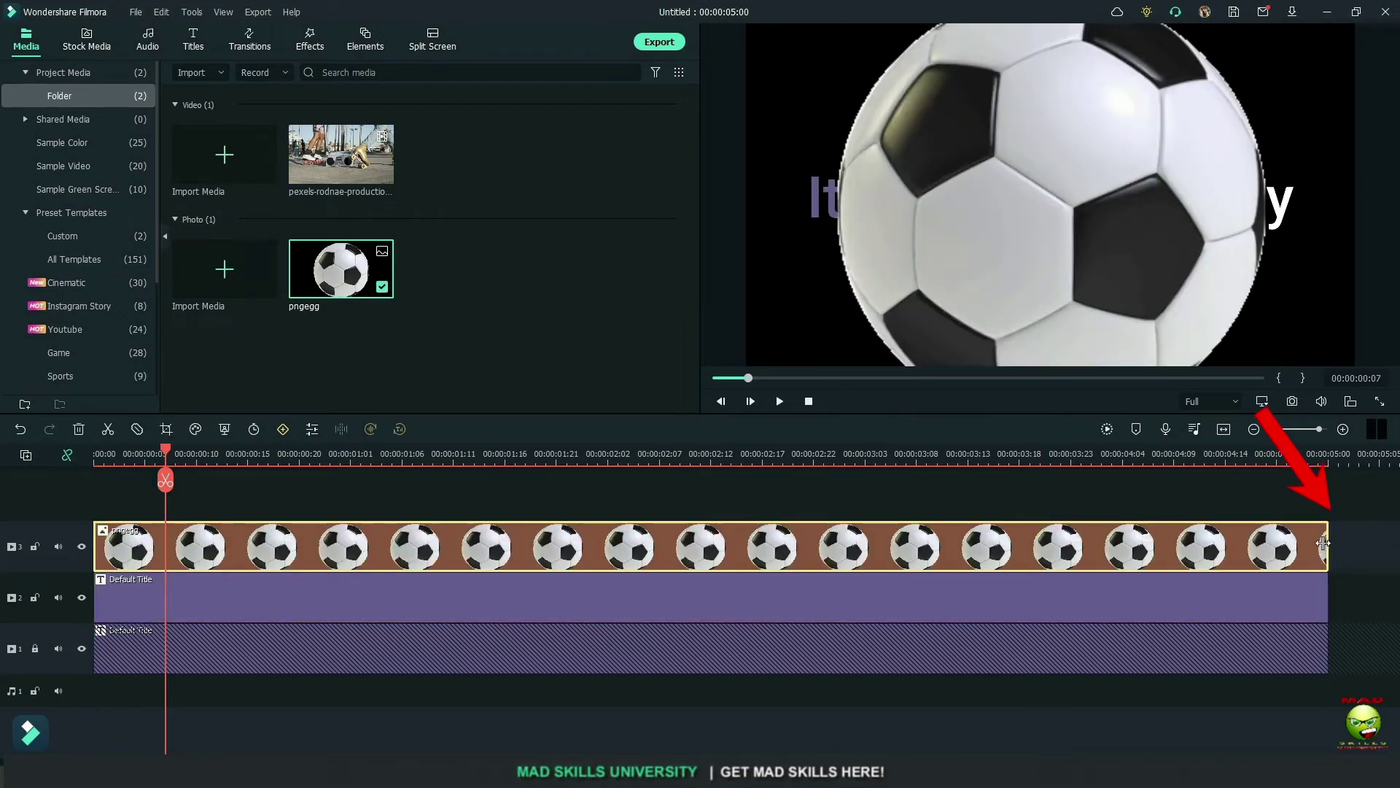
drag(1323, 544, 156, 566)
key(Home)
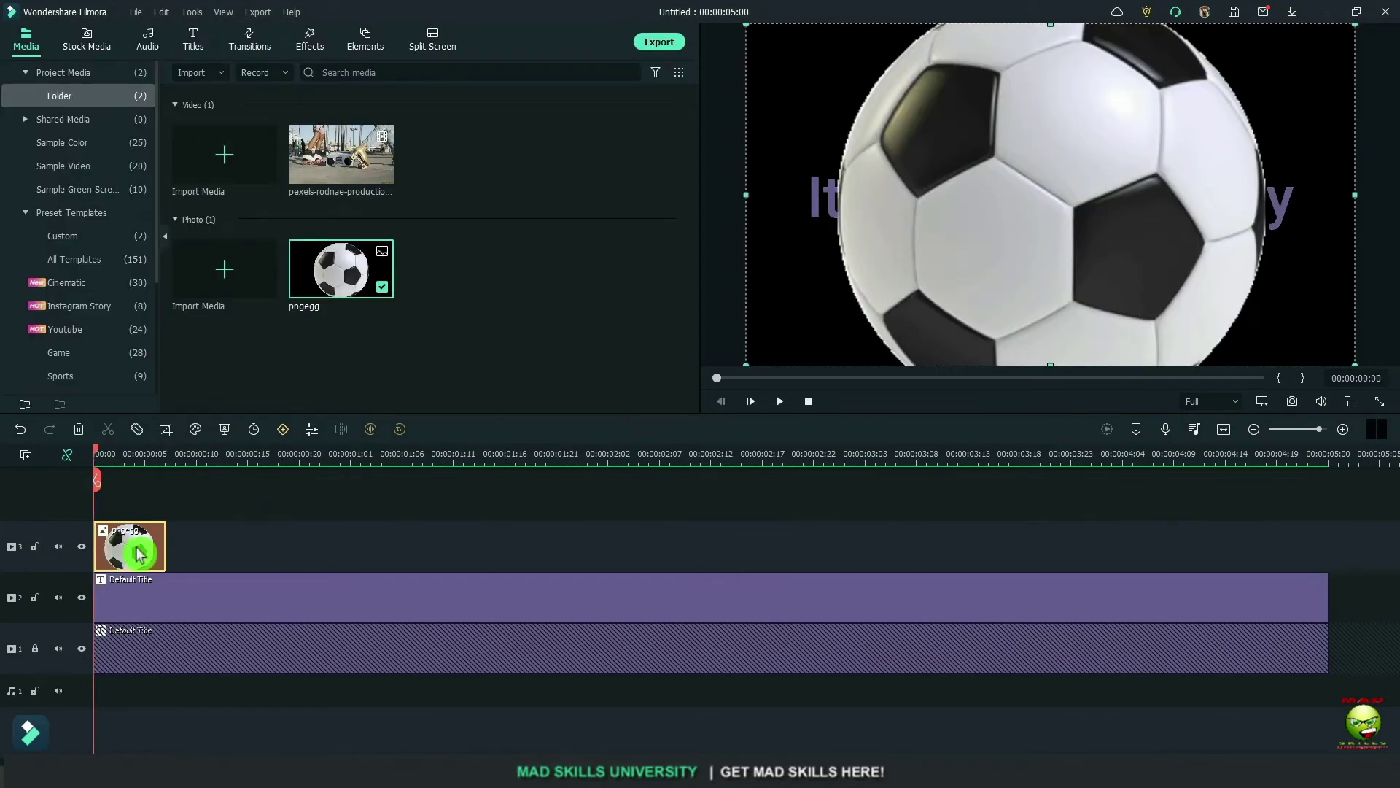
Step: Crop the ball's left side with a Custom ratio and shrink it small in the preview
key(alt+c)
click(525, 535)
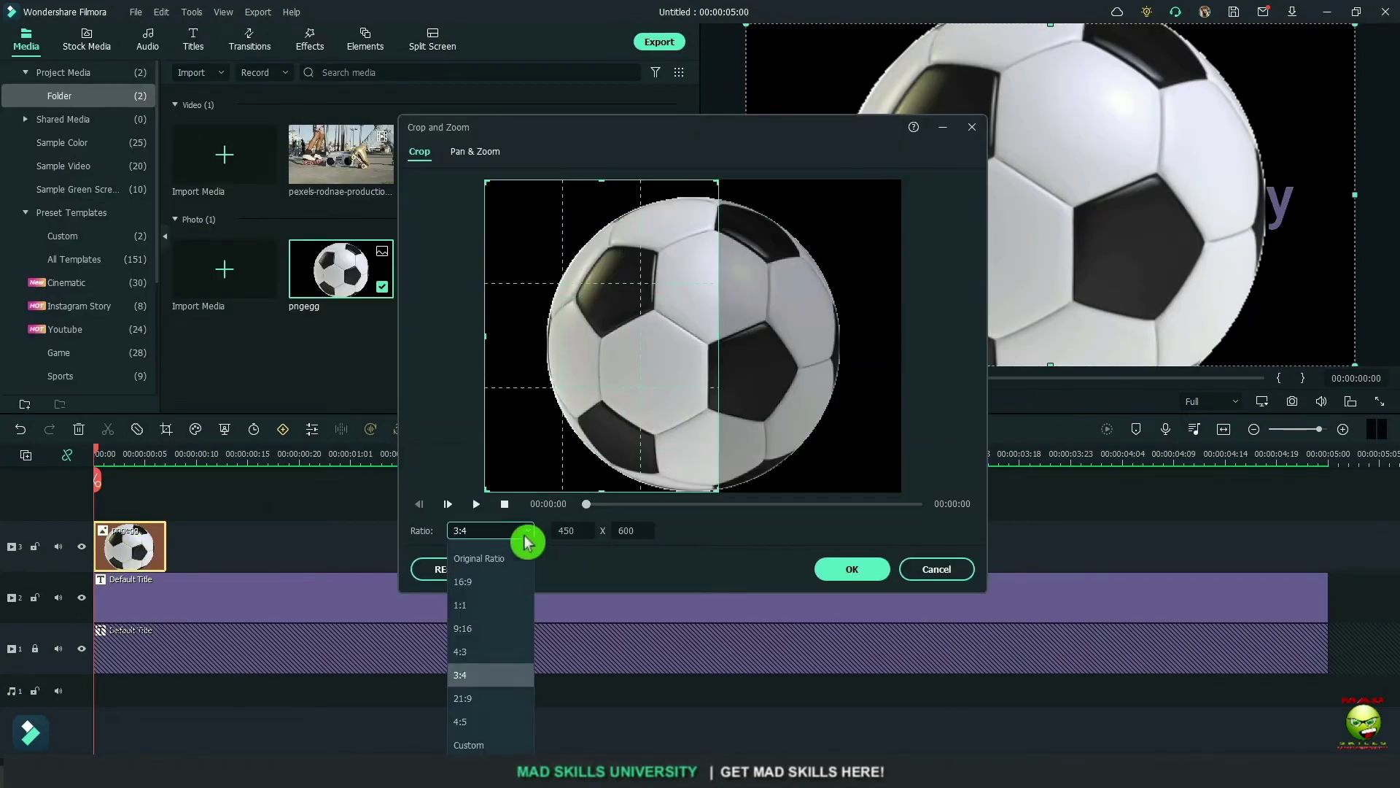
click(484, 743)
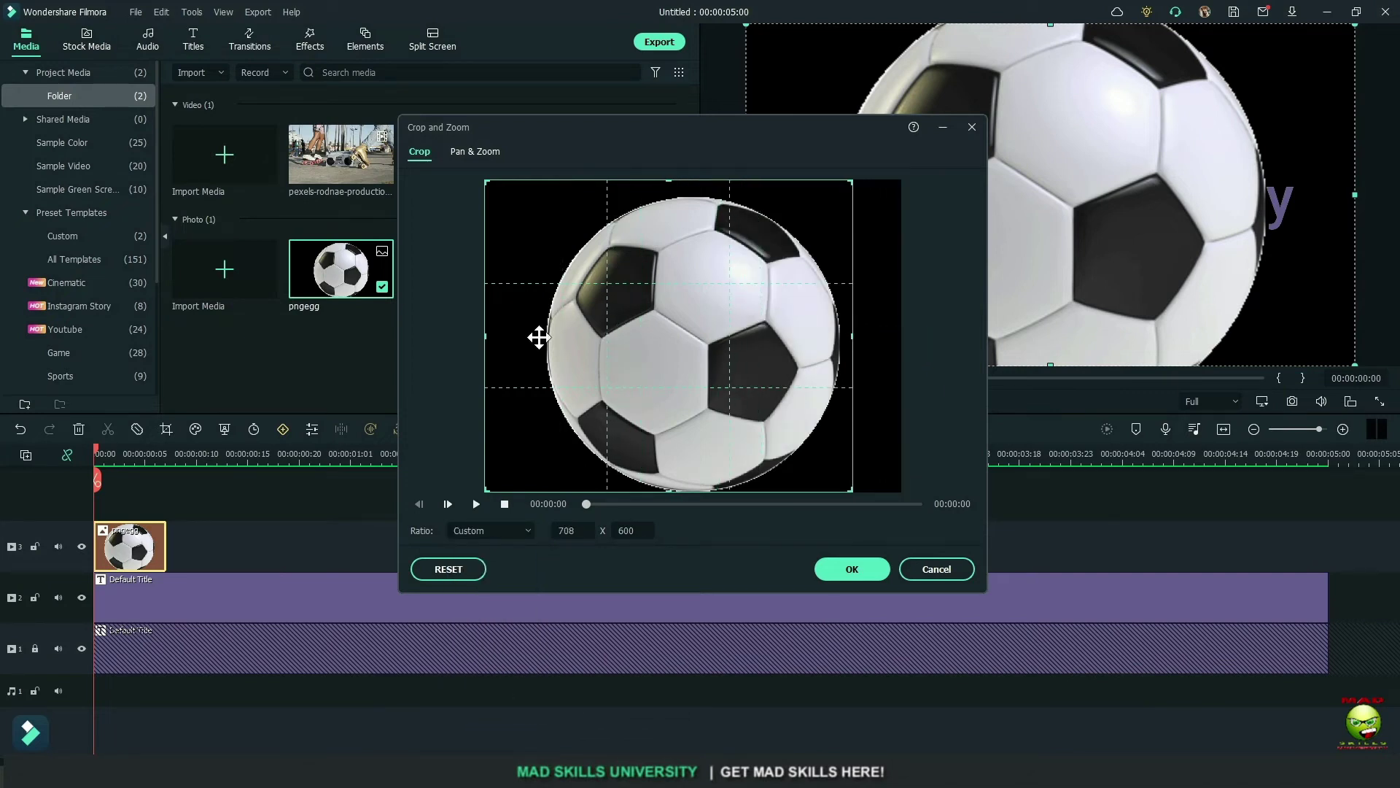
drag(495, 337, 531, 340)
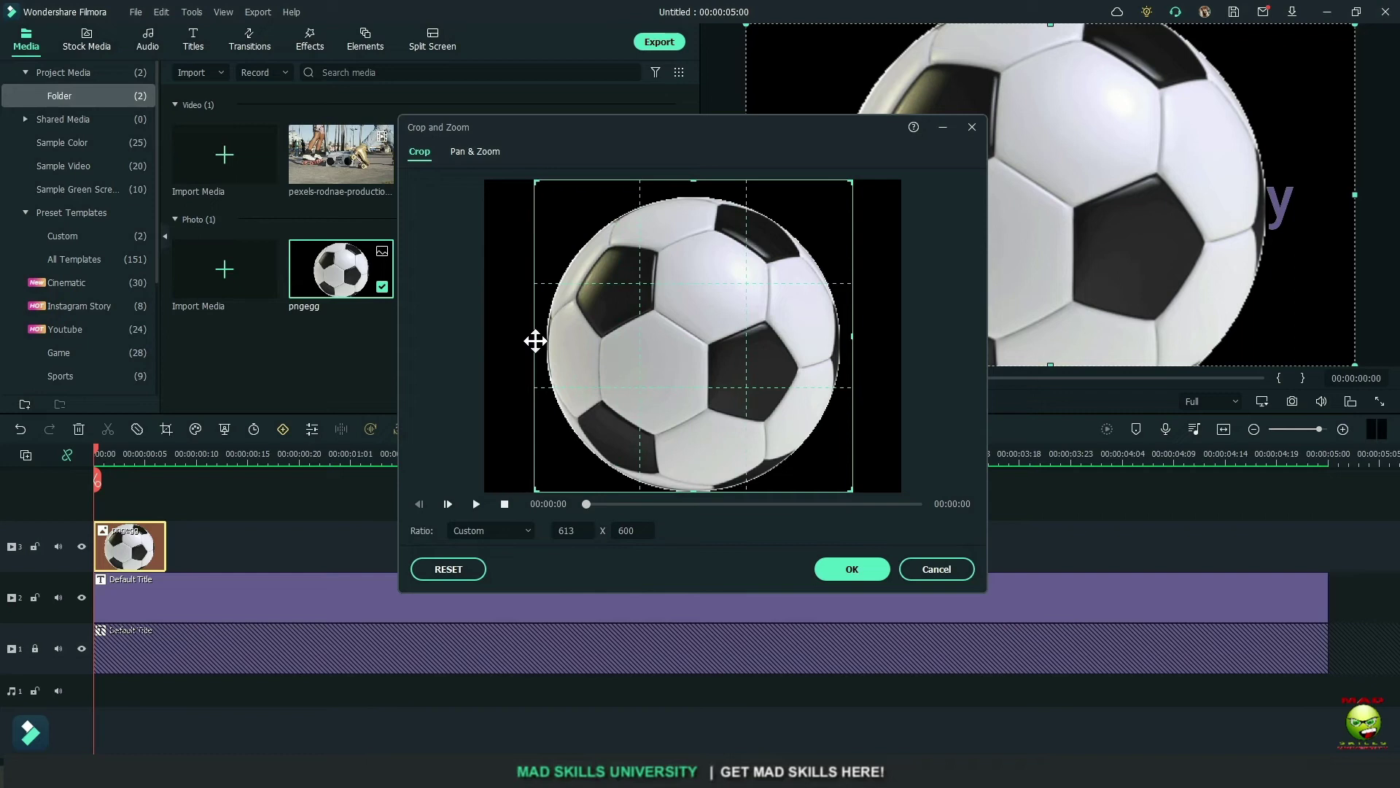
click(851, 569)
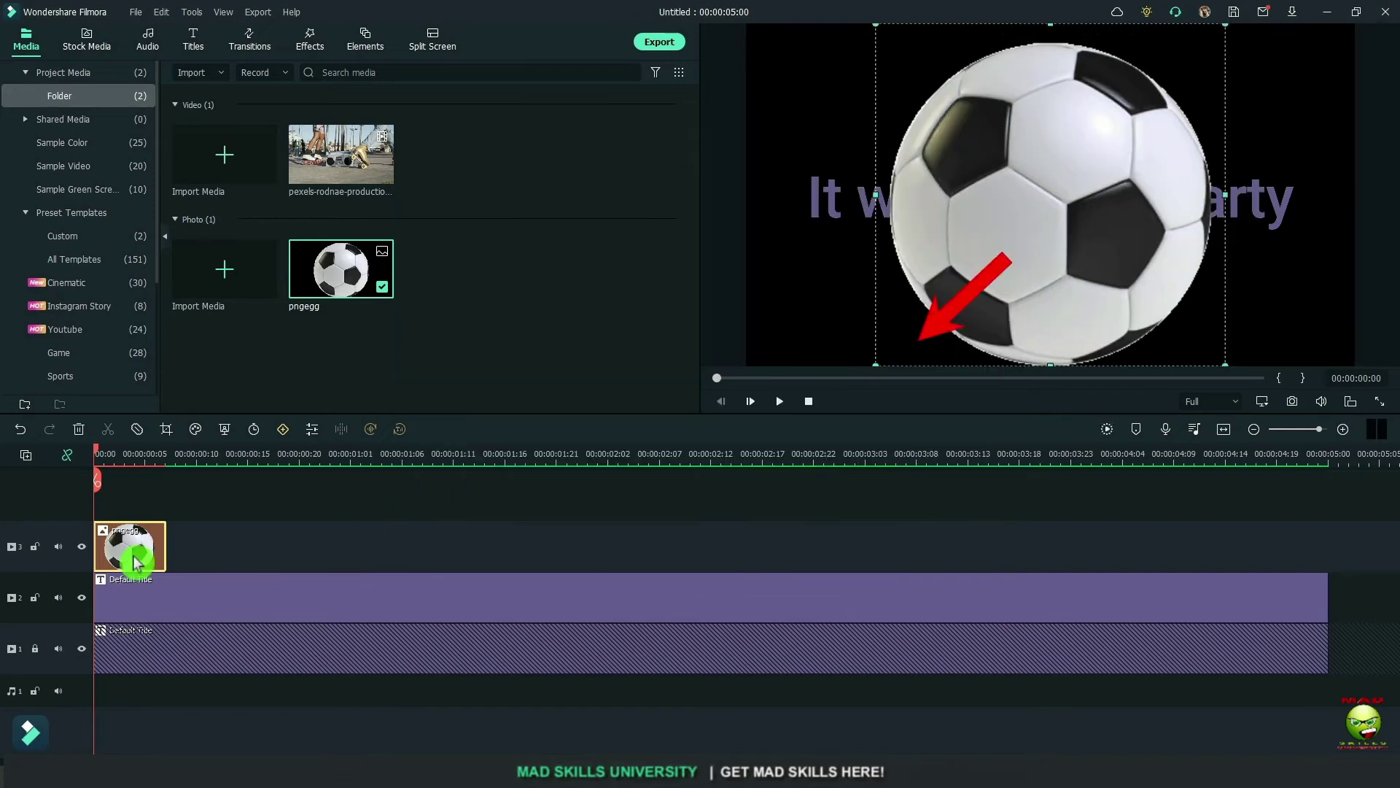
drag(877, 363, 1278, 68)
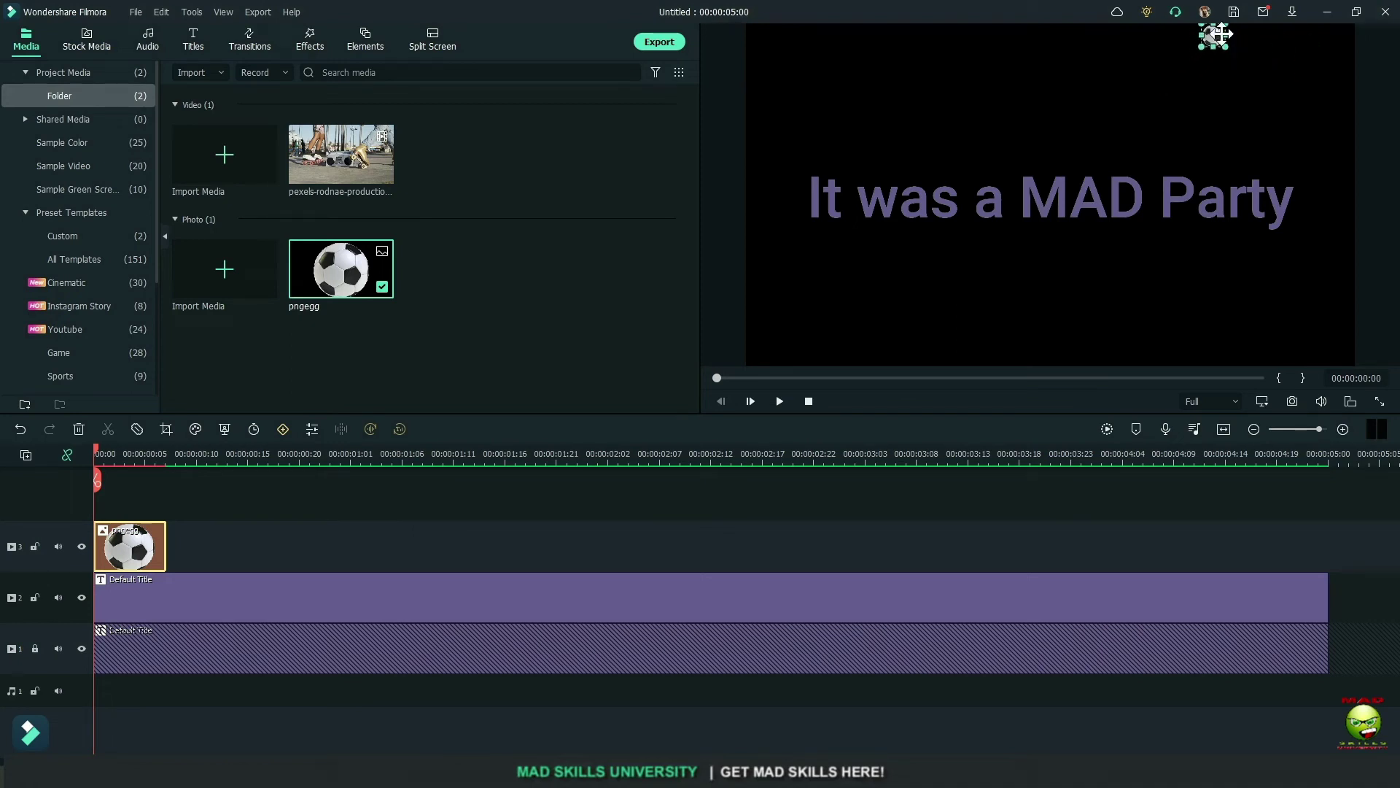
Step: Place the ball left of the title and give it the Down Up 2 preset motion
drag(1217, 34, 823, 159)
double_click(137, 551)
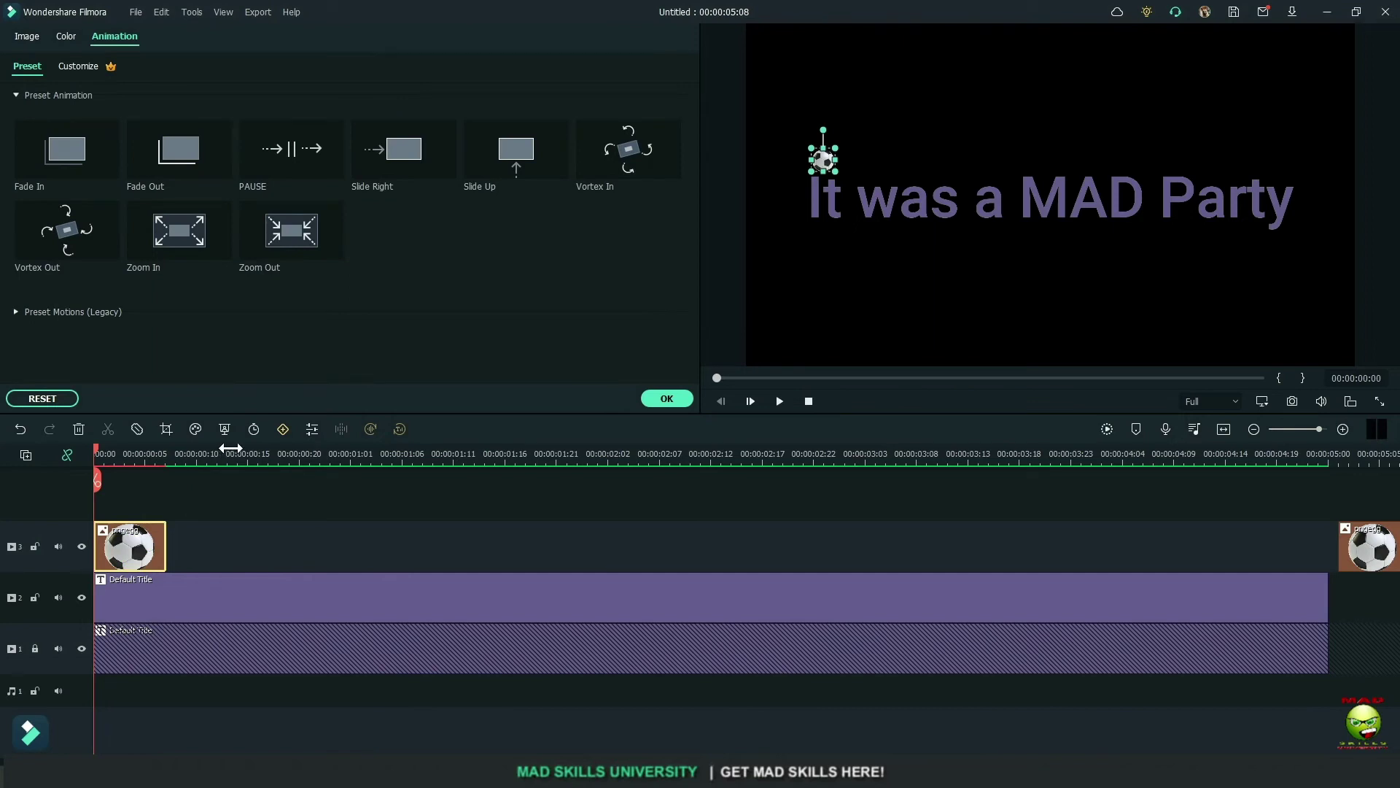
click(21, 314)
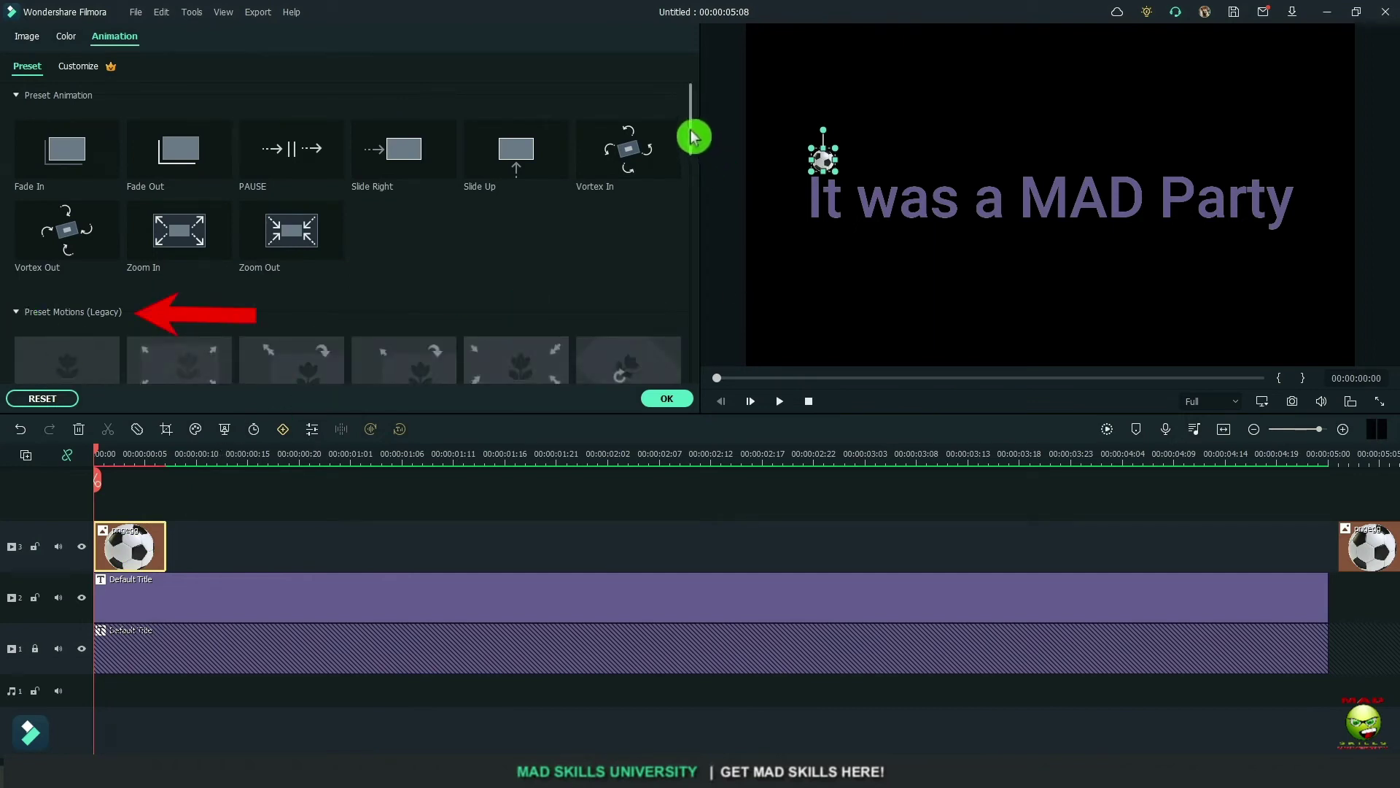
scroll(691, 136, down, 5)
click(508, 230)
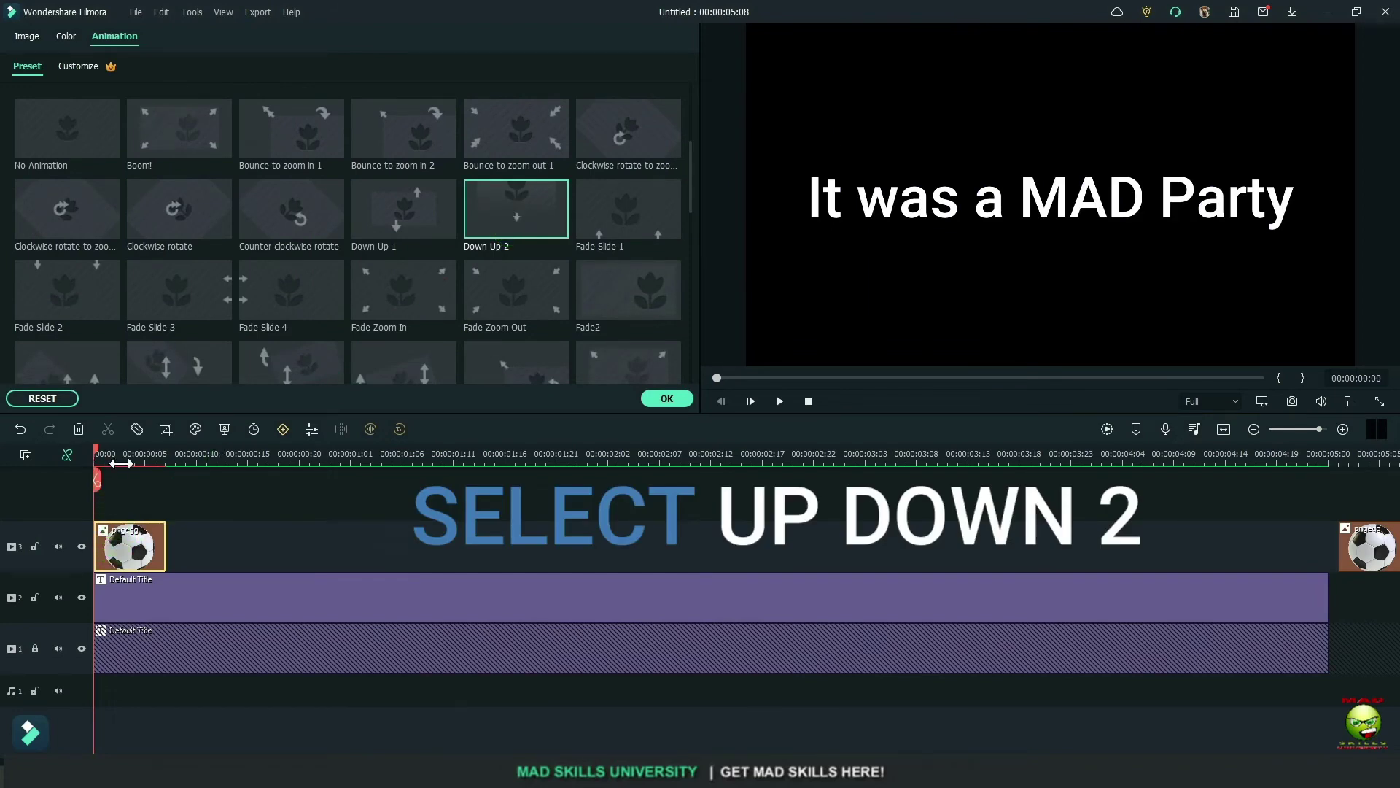
Step: Paste copies of the animated ball clip along track 3
click(188, 458)
drag(187, 458, 507, 458)
key(ctrl+c)
key(ctrl+v)
key(ctrl+v)
key(ctrl+v)
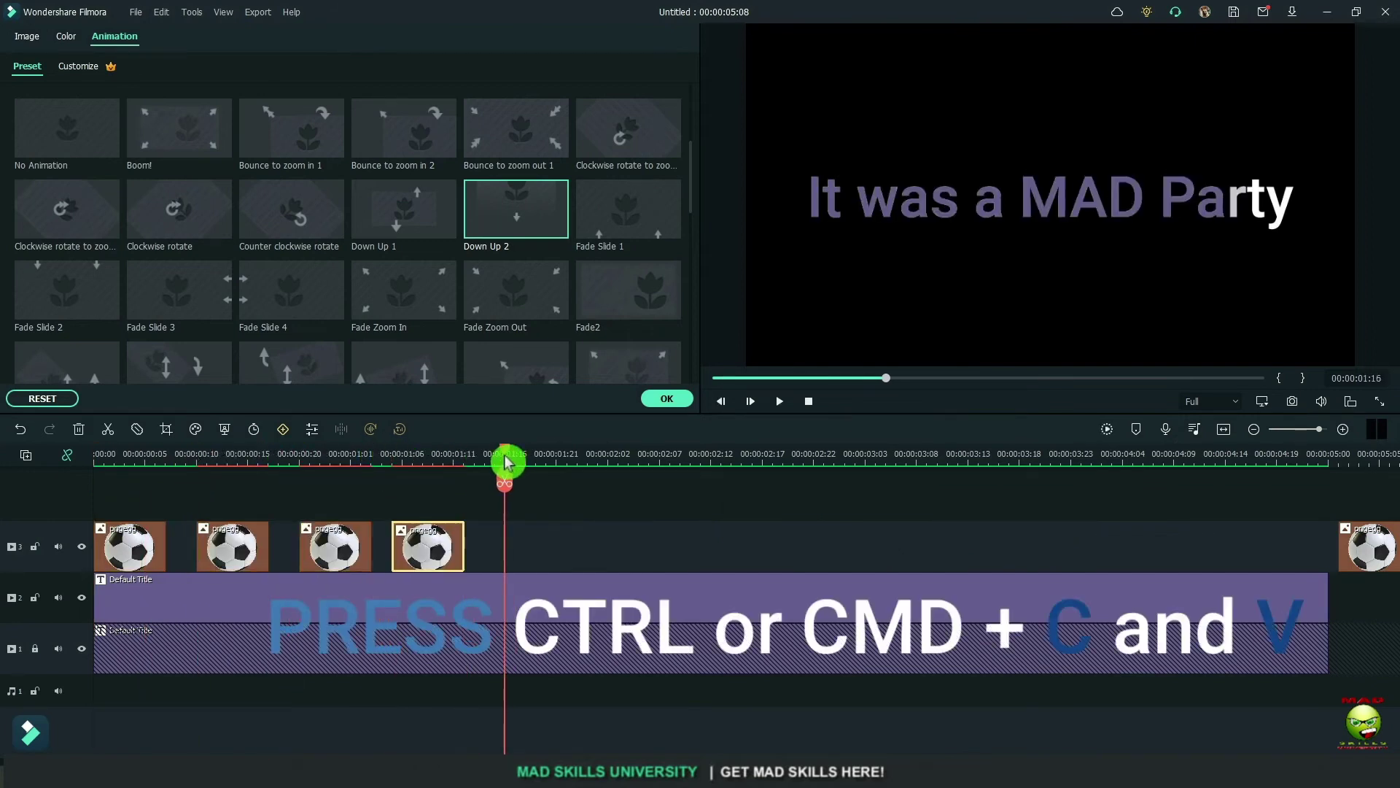
key(ctrl+v)
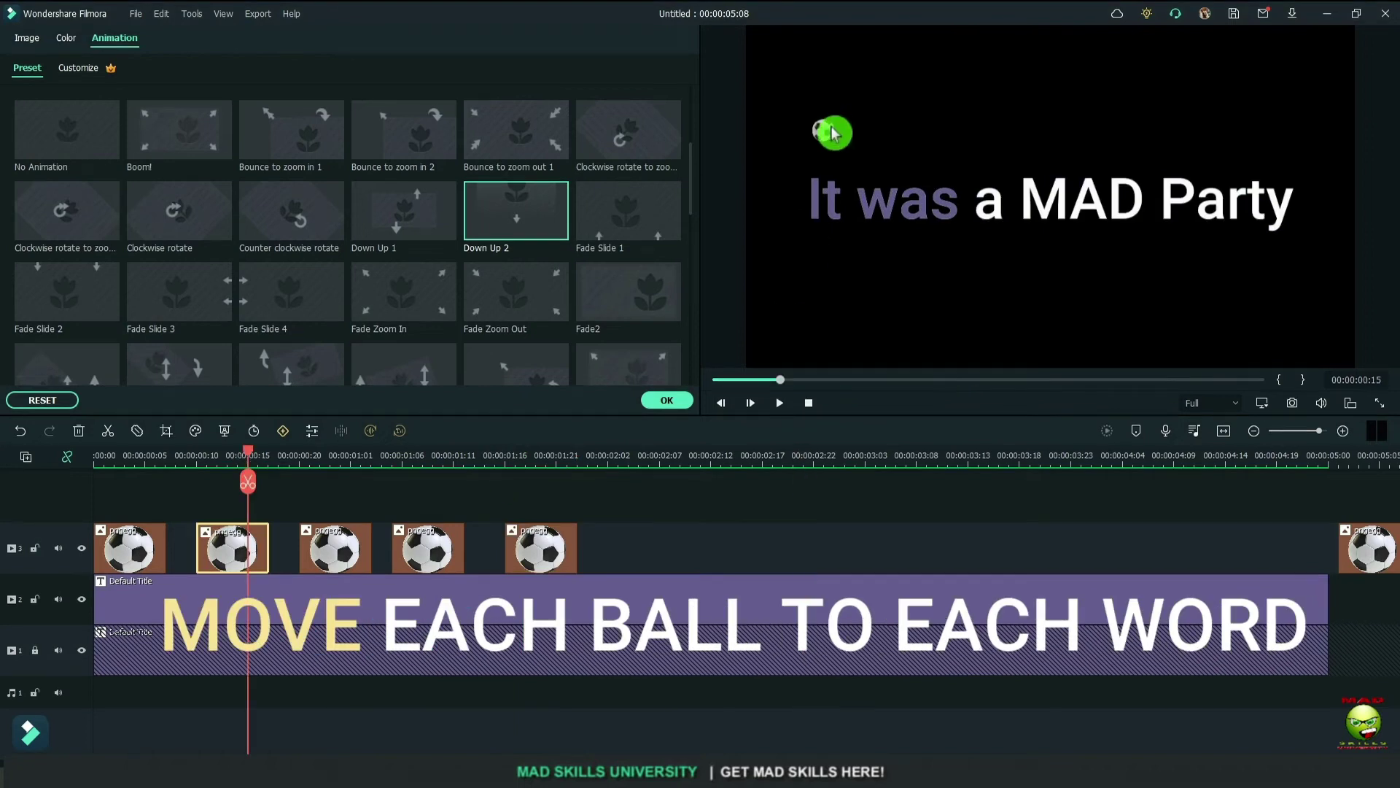
Step: Move the second ball toward its word and place the third ball above 'MAD'
click(832, 131)
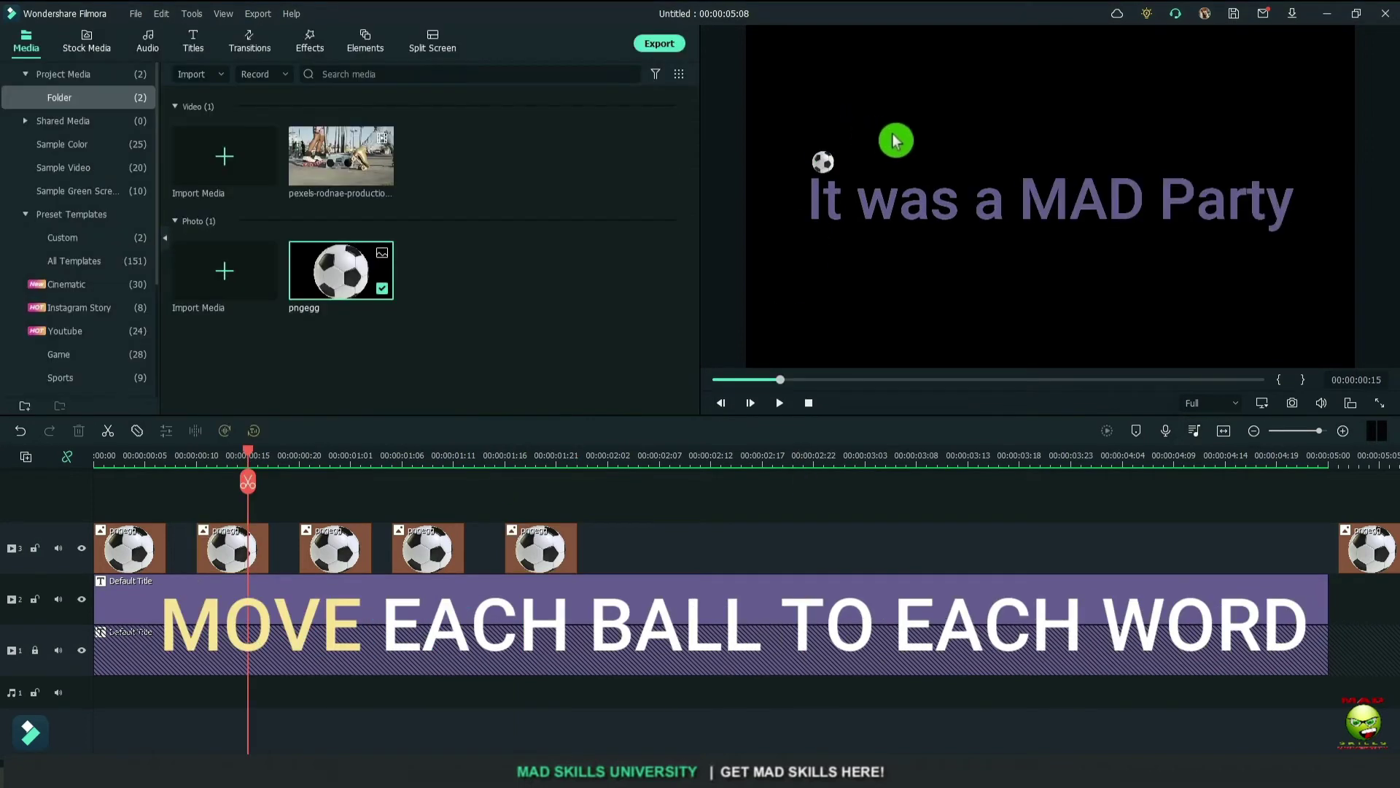
drag(840, 162, 904, 162)
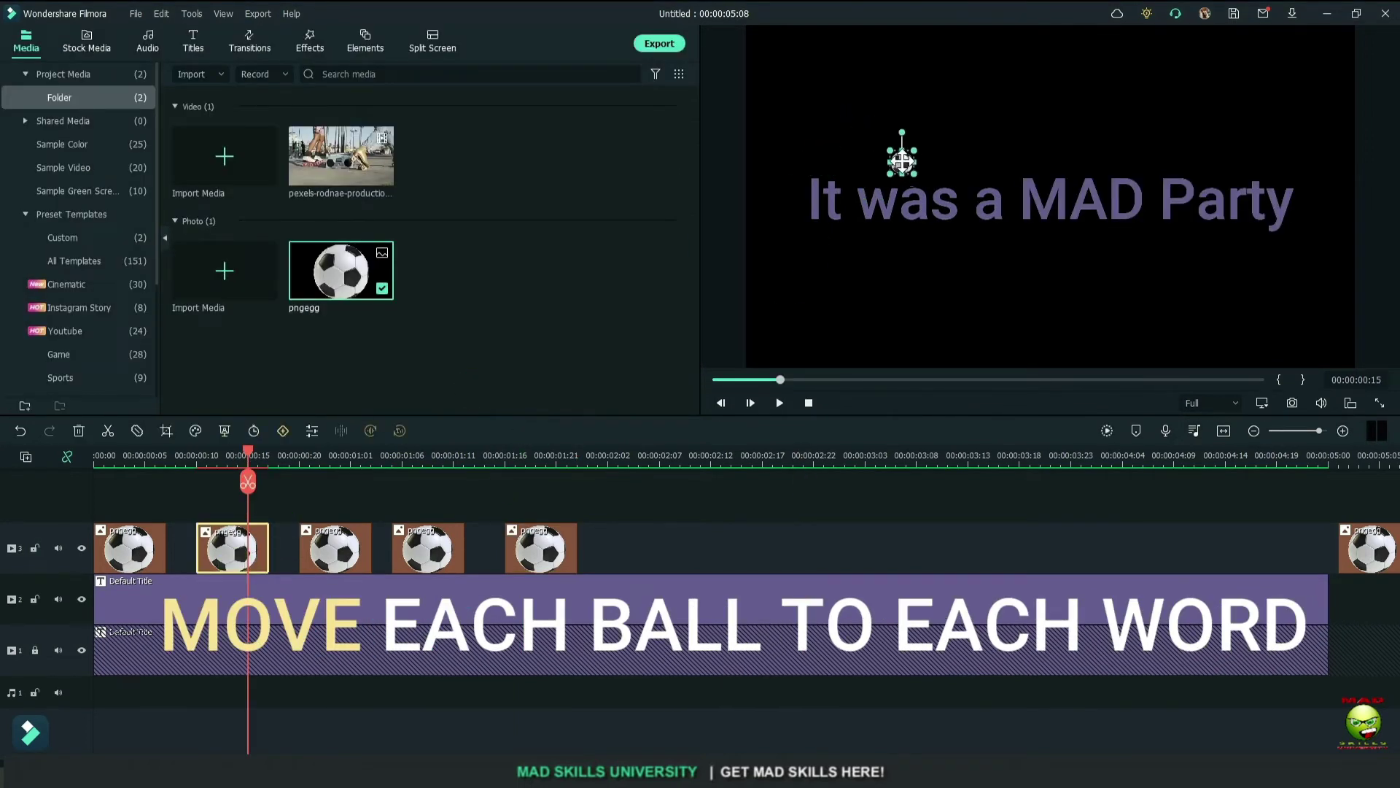
click(351, 458)
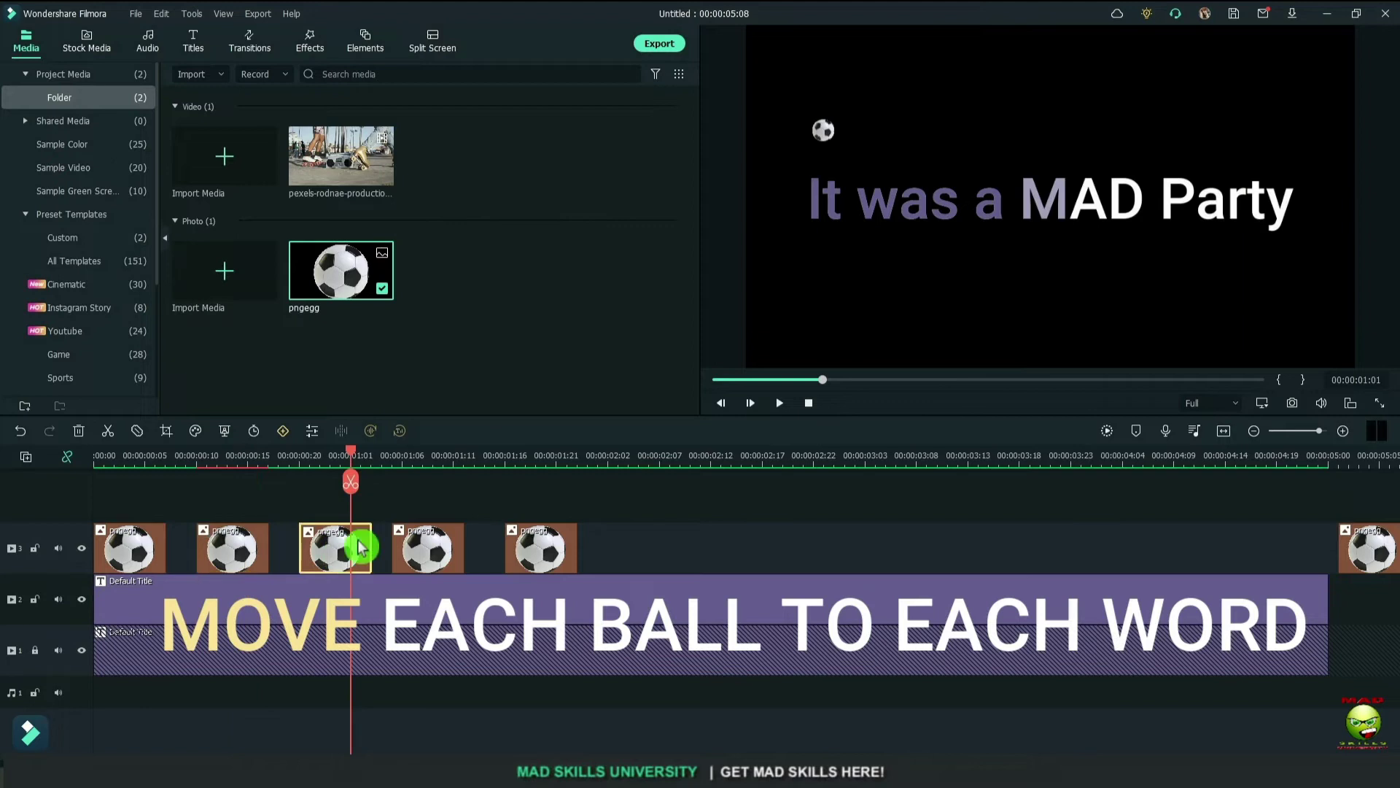
click(349, 555)
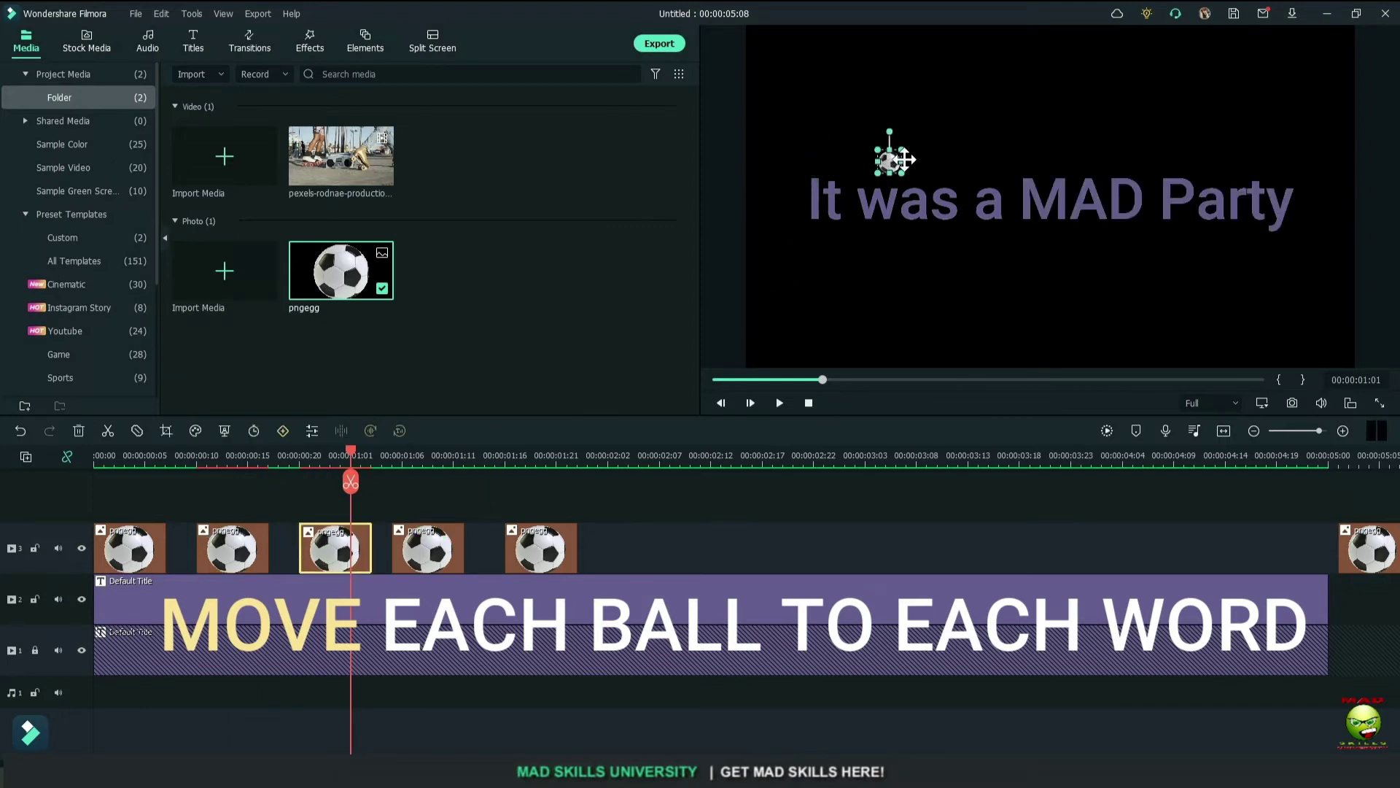
drag(905, 159, 1079, 161)
Step: Reposition the fourth ball over its word and select the fifth ball clip
click(232, 547)
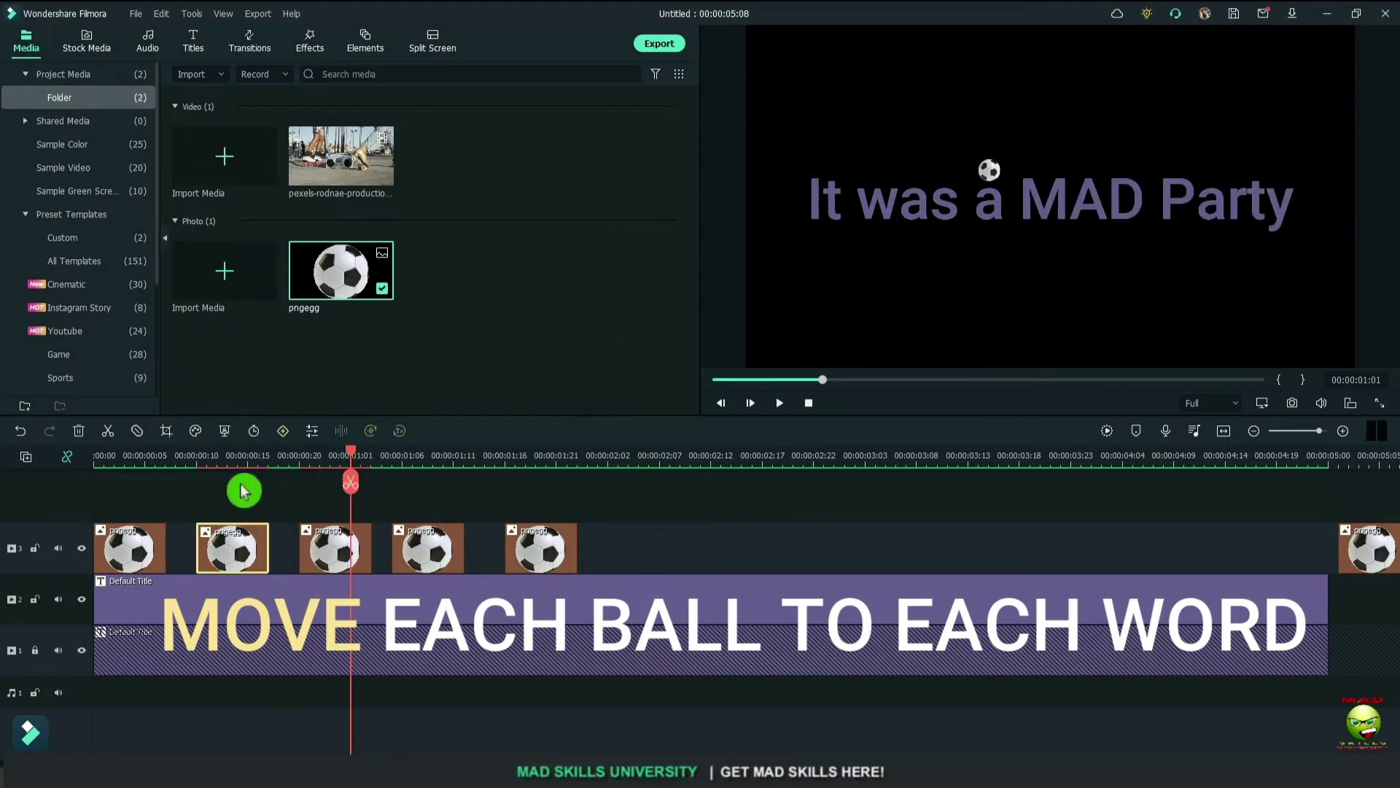
click(238, 485)
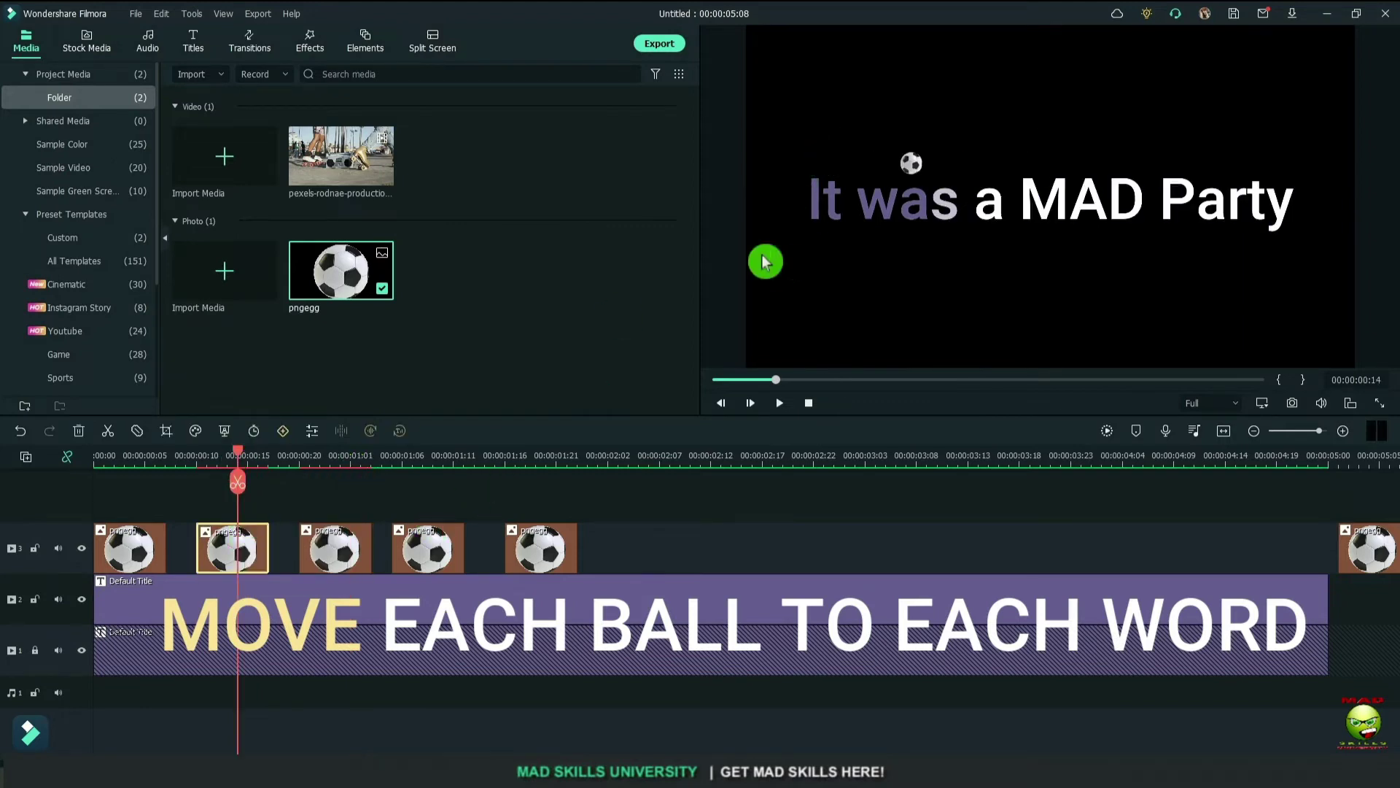
click(433, 561)
click(433, 483)
double_click(824, 159)
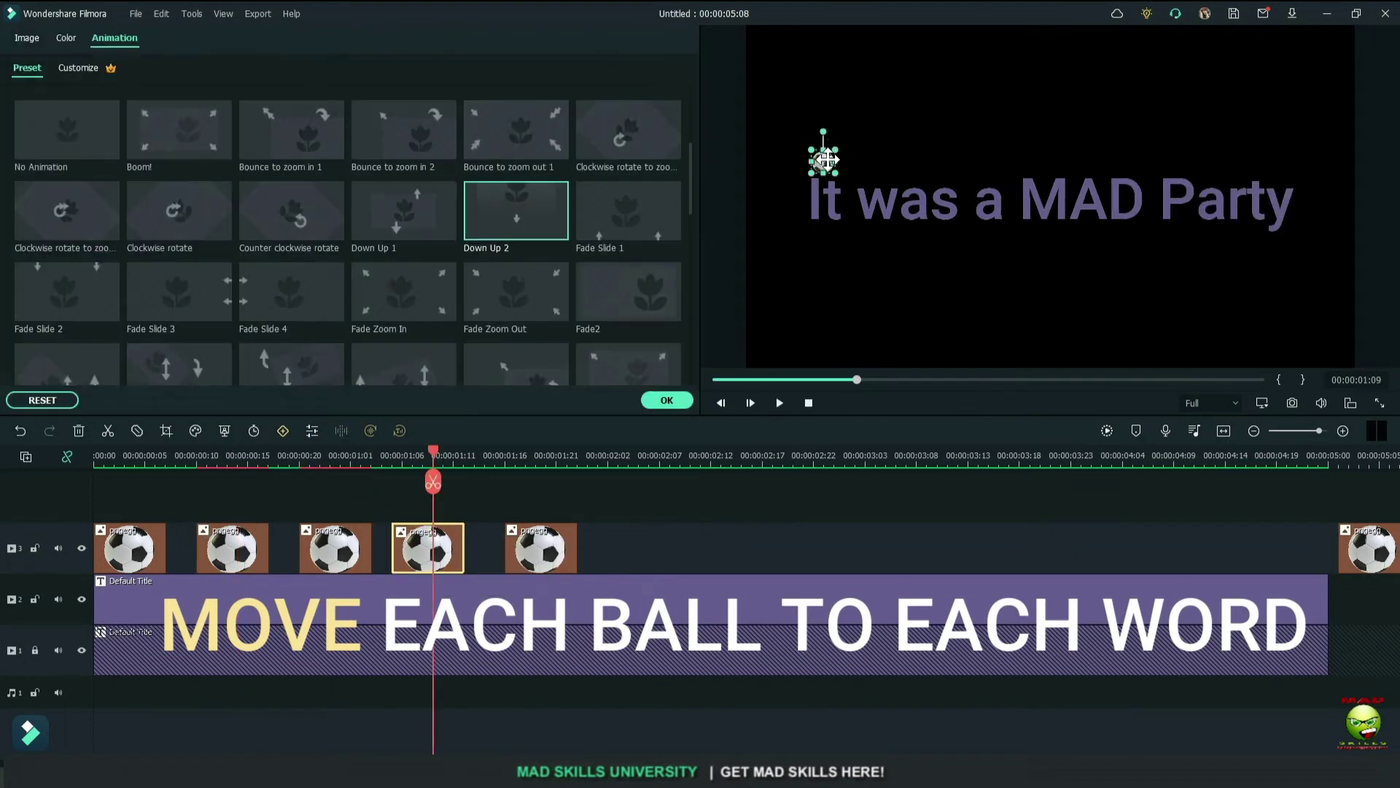
drag(827, 159, 1093, 166)
click(540, 551)
click(547, 482)
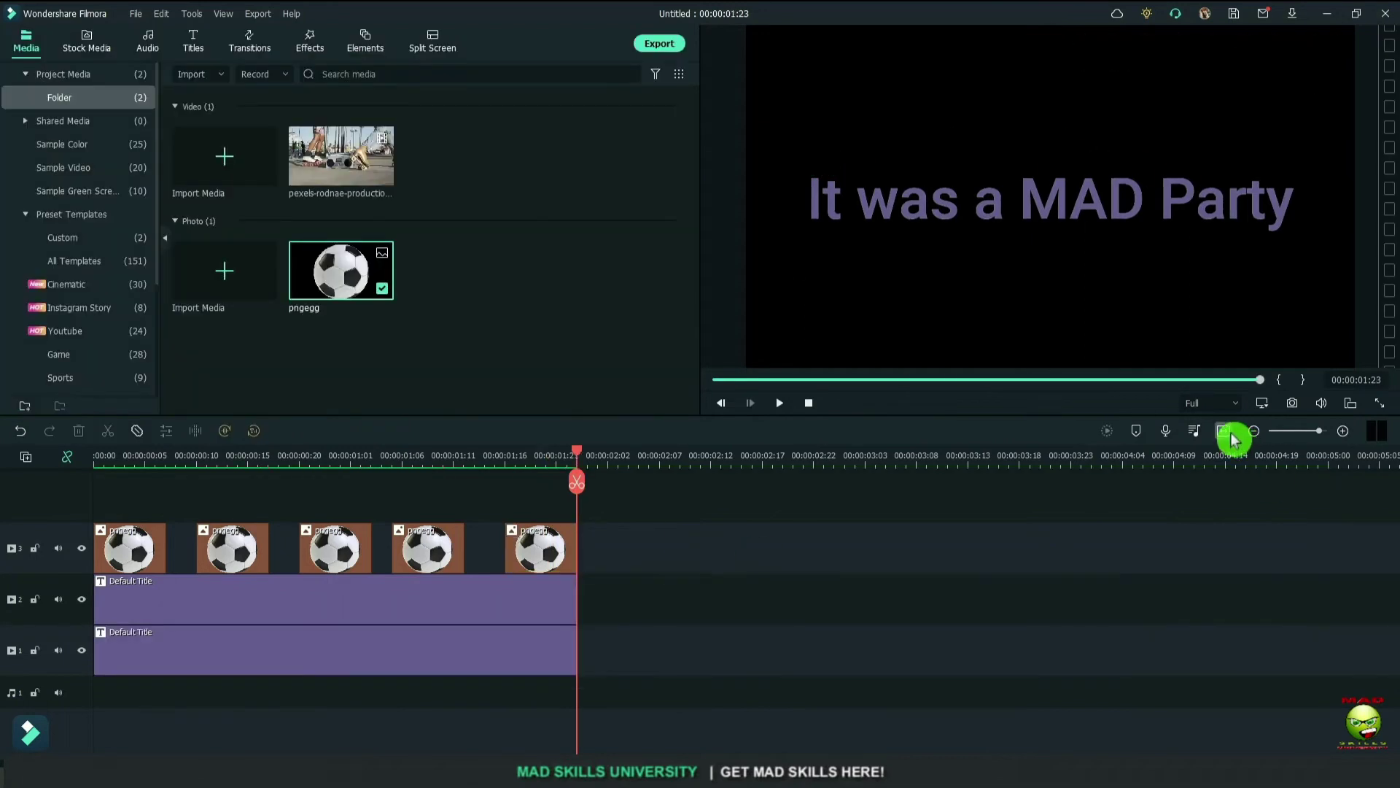
Step: Add the Tennis Ball bounce sound at the timeline start and play back the title animation
click(1223, 430)
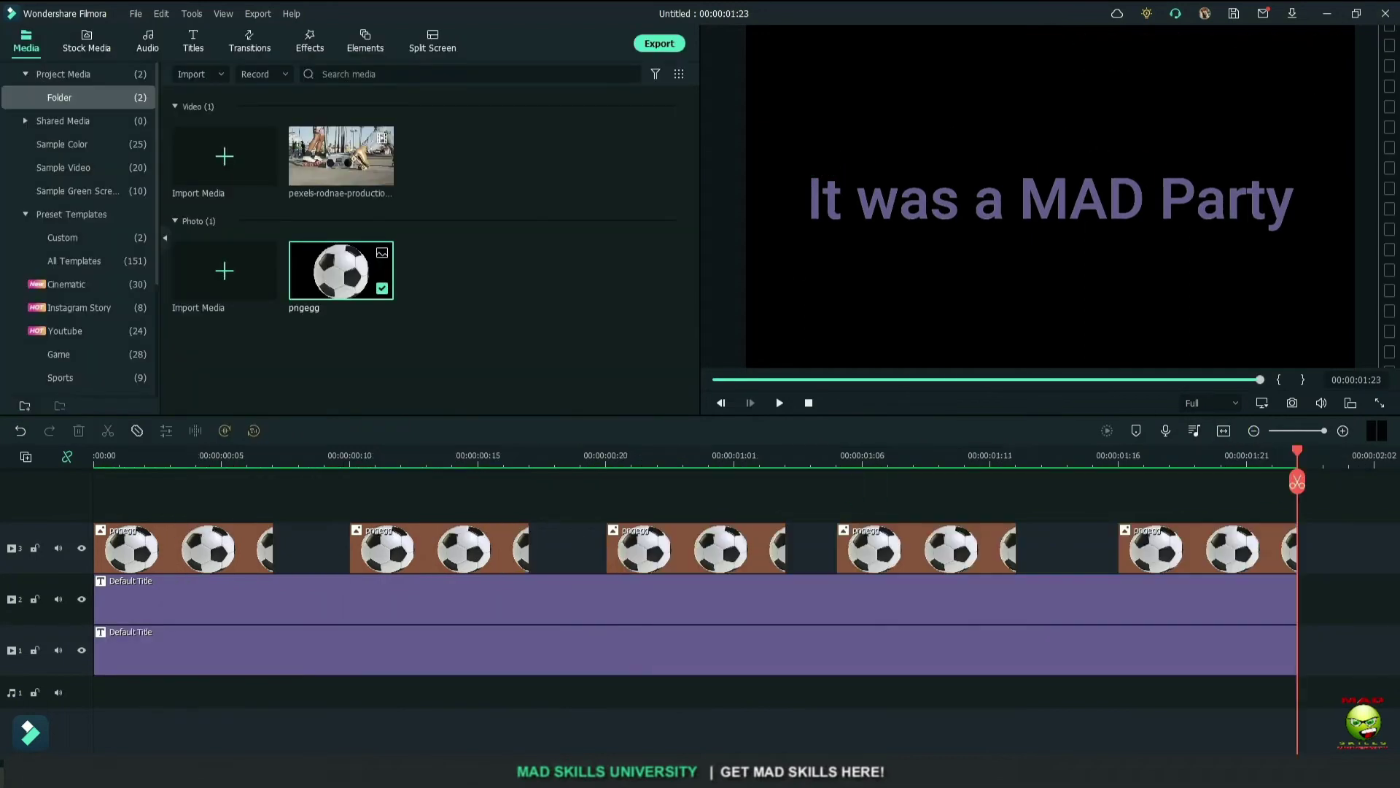
click(510, 295)
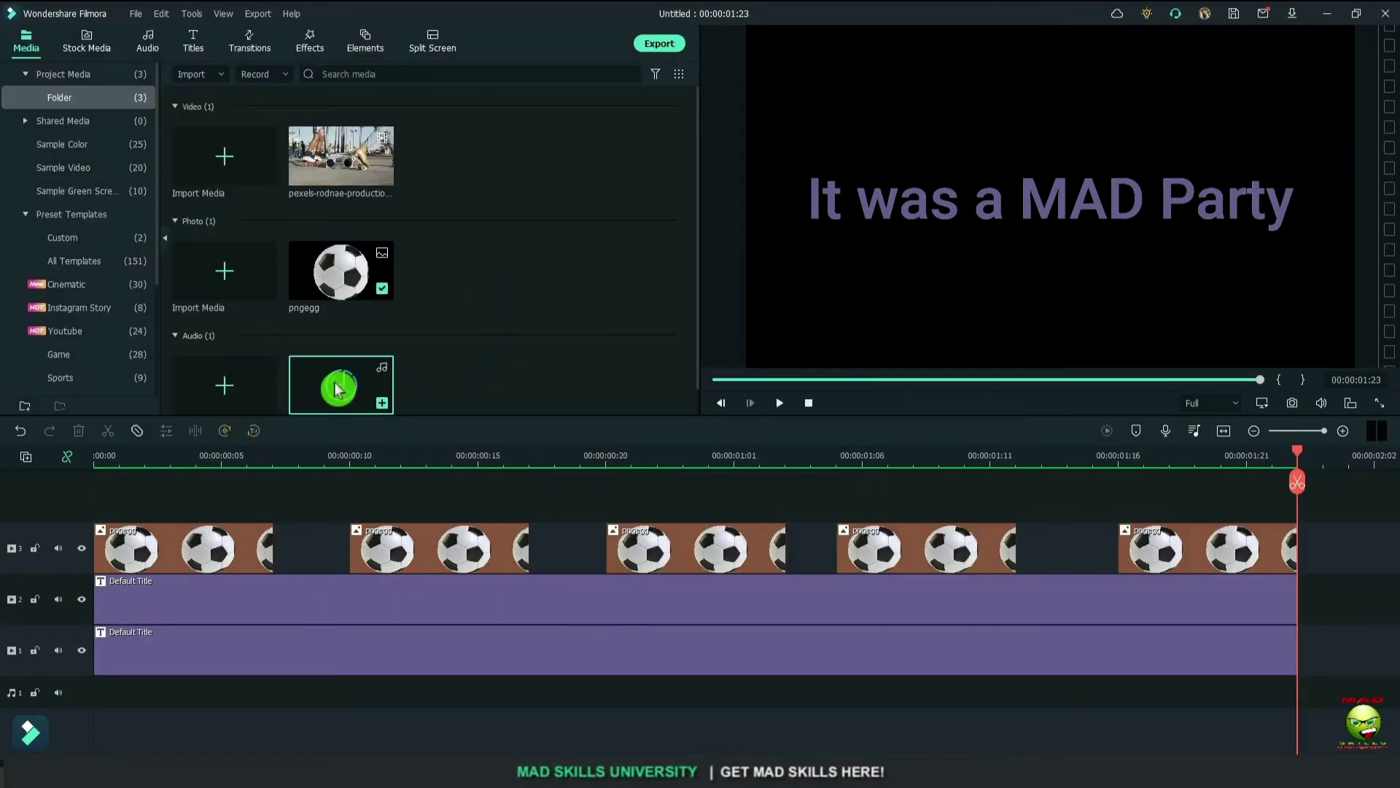
drag(335, 388, 141, 478)
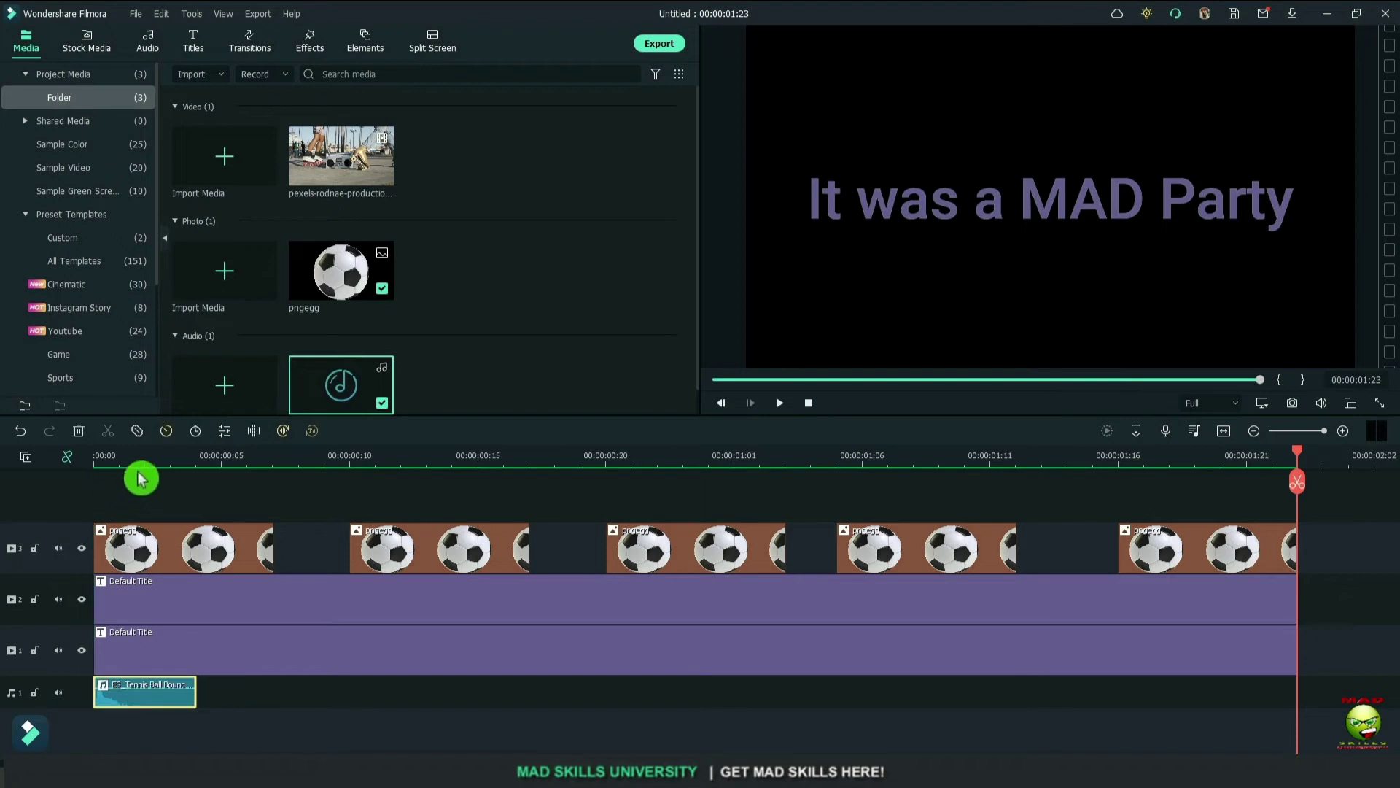
key(space)
click(96, 458)
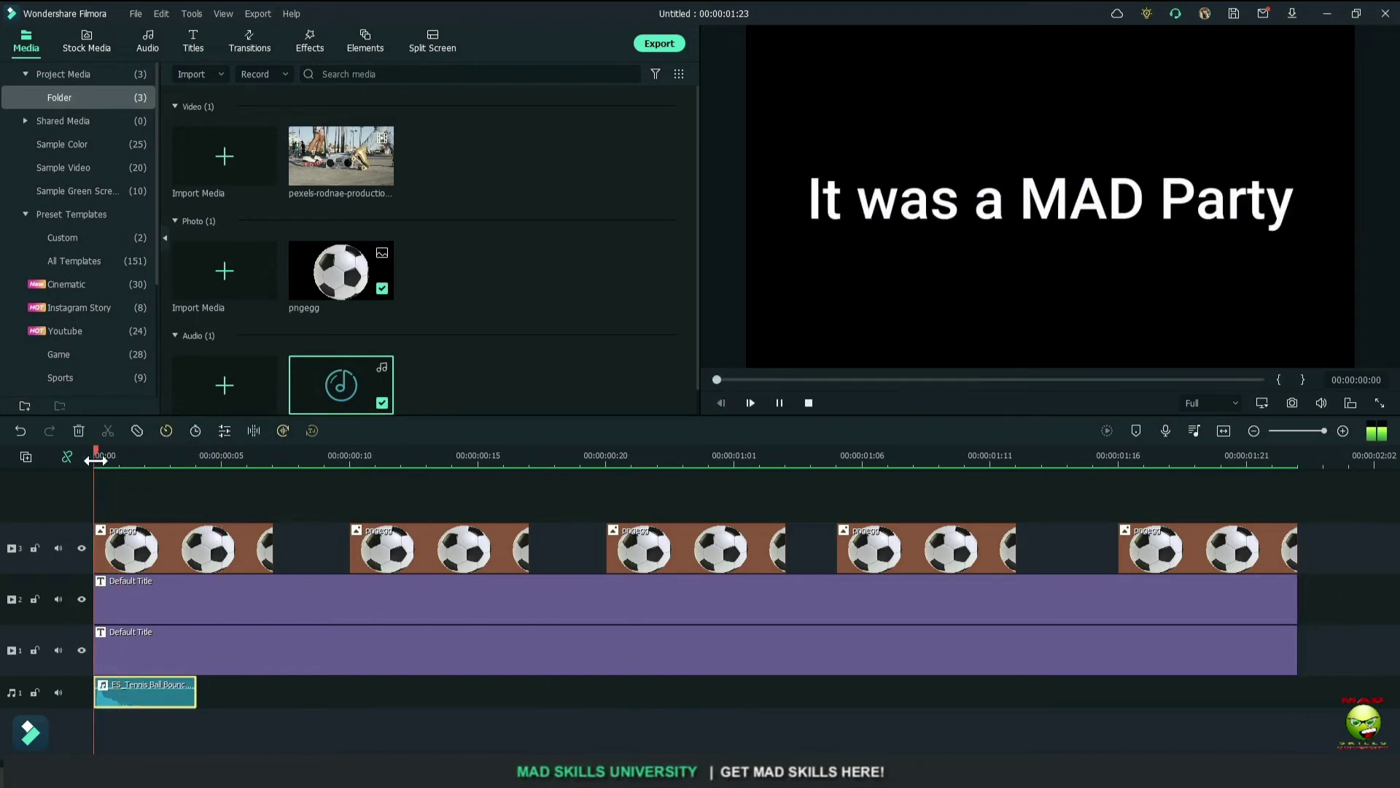
key(space)
Step: Paste the bounce sound under the second, third, fourth and last soccer ball clips
click(348, 459)
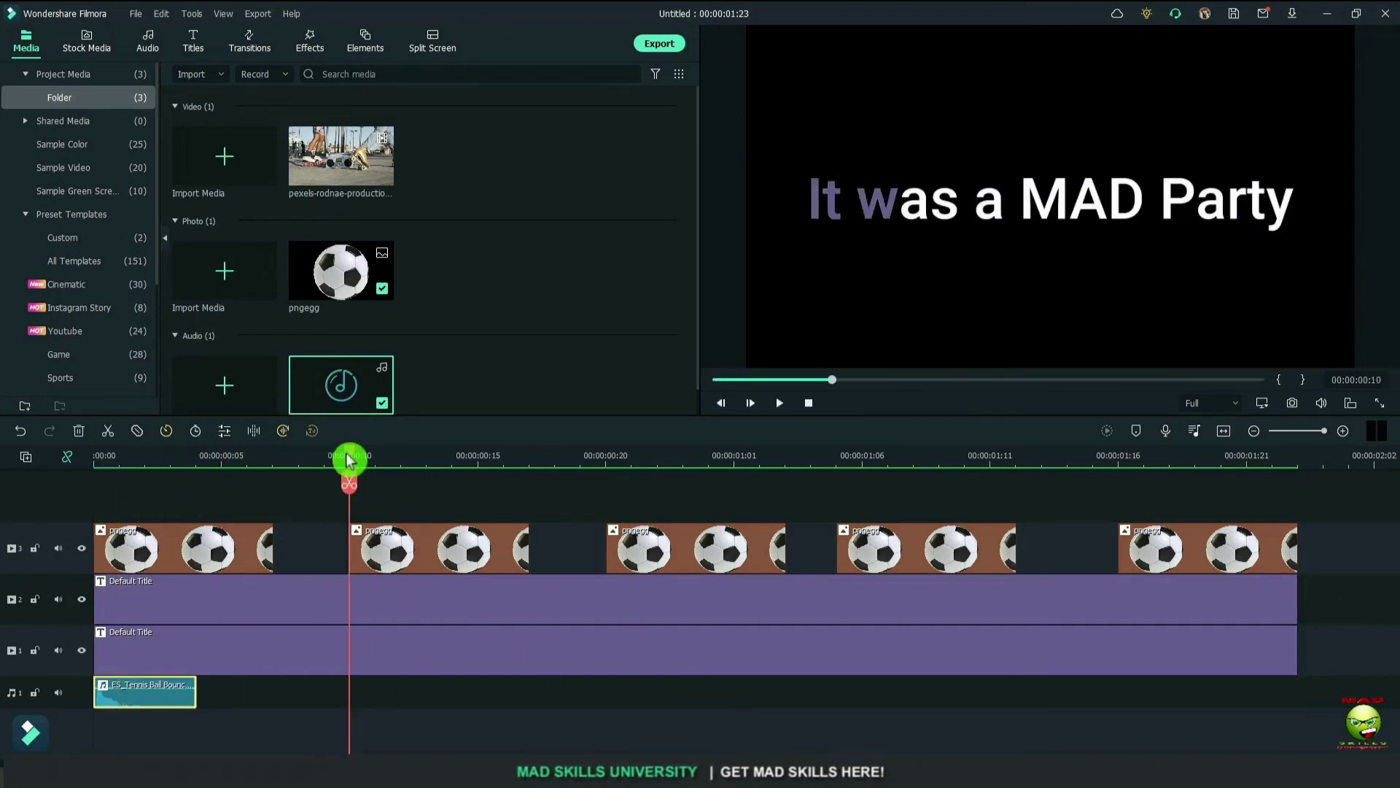
key(ctrl+v)
click(609, 461)
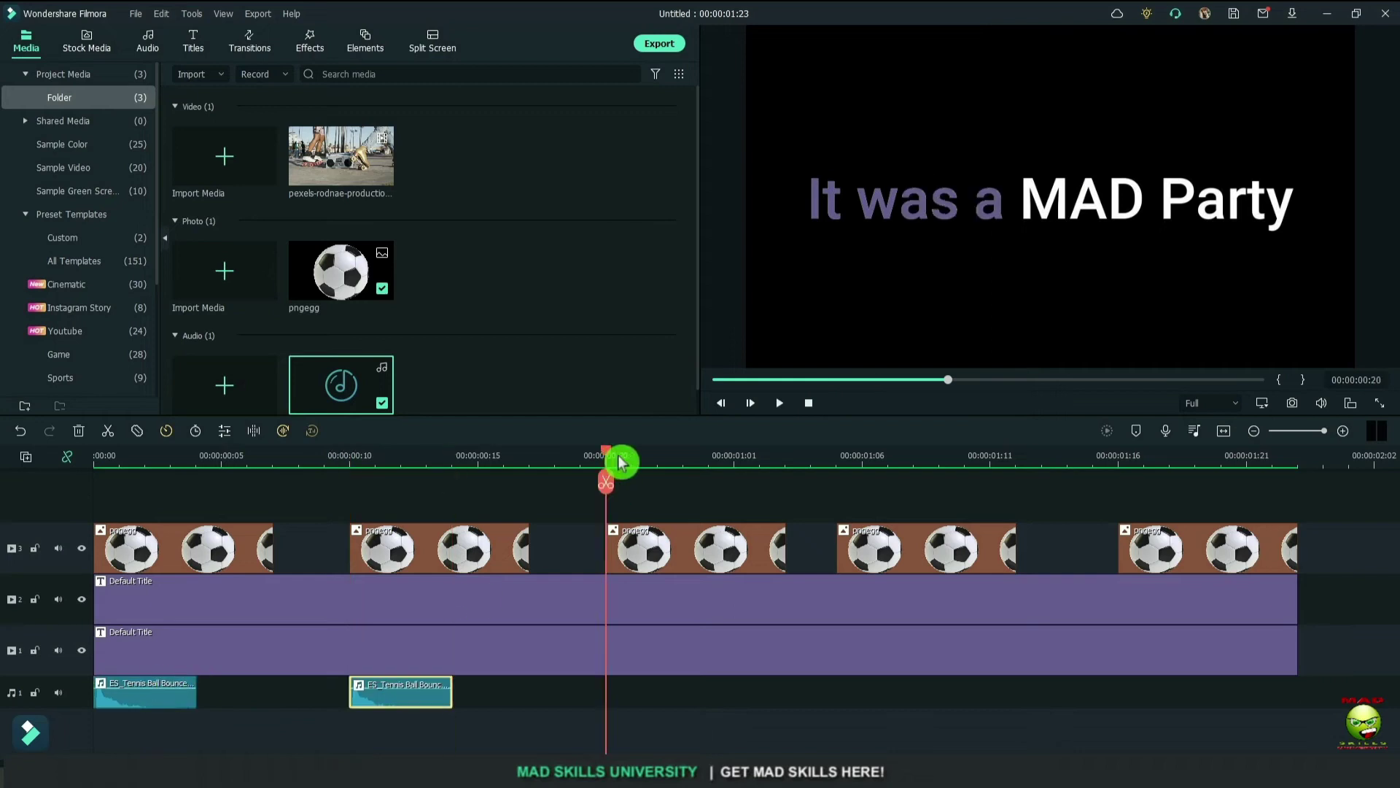
key(ctrl+v)
click(839, 461)
key(ctrl+v)
click(1119, 461)
key(ctrl+v)
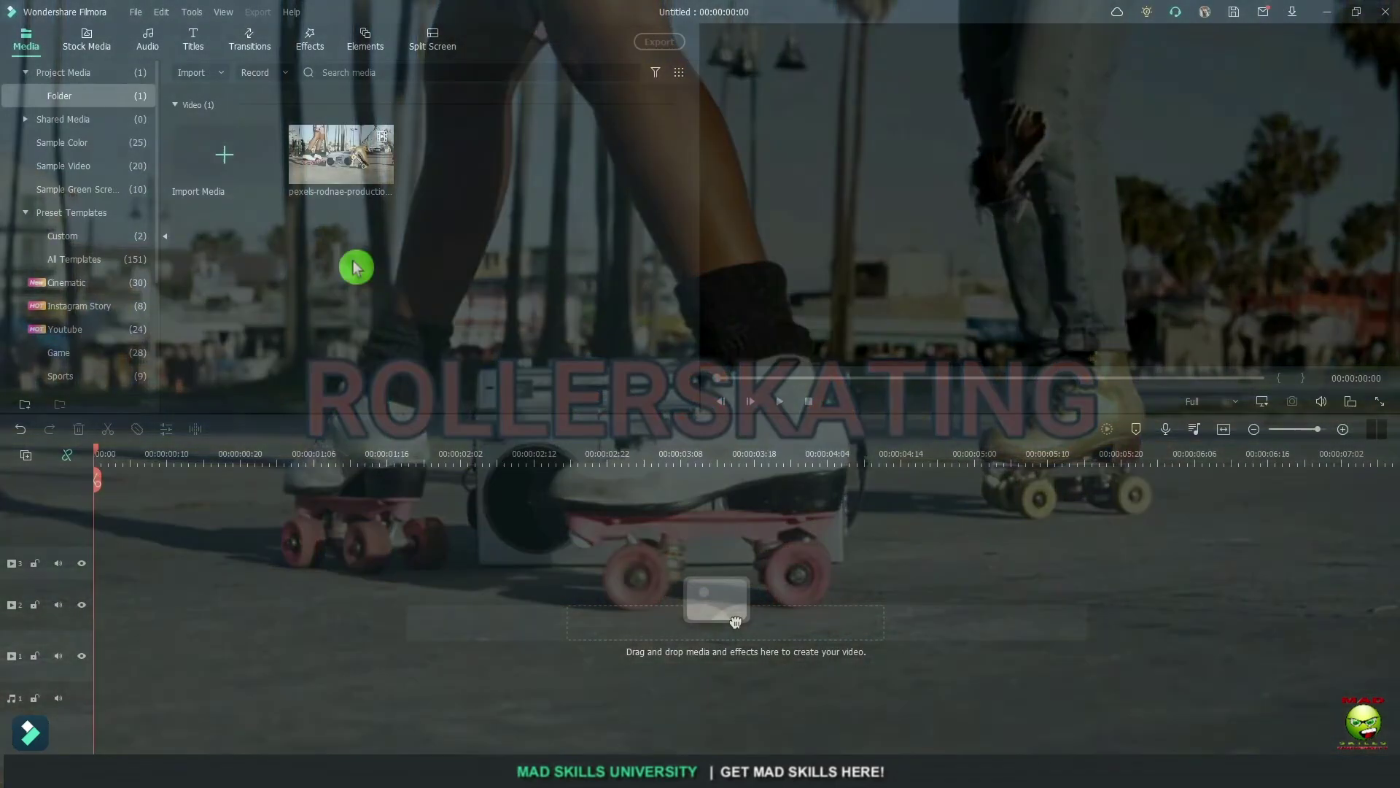
Step: Place the rollerskating footage twice on video track 1, with Blue Brothers Jazz on audio track 1
drag(350, 164, 102, 675)
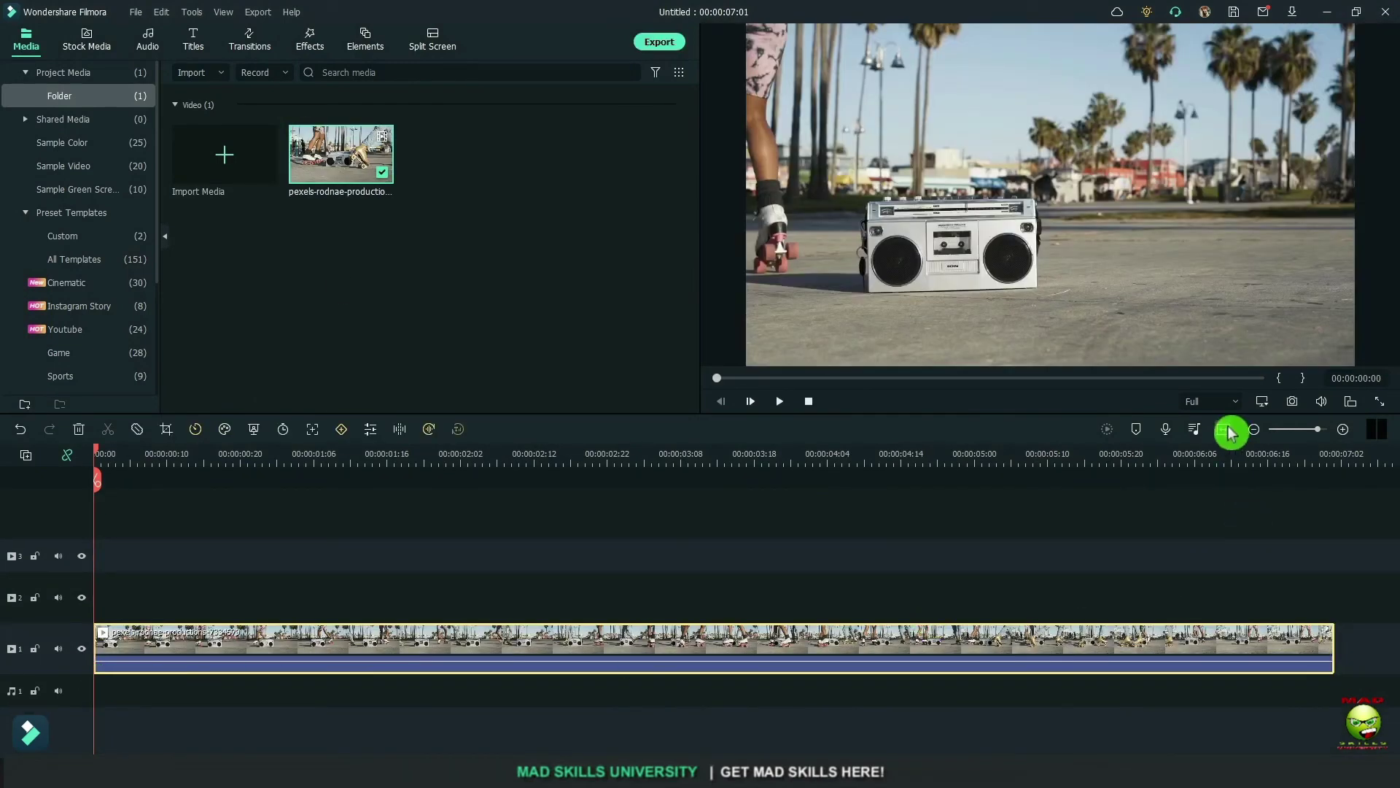
mouse_move(1116, 455)
mouse_down()
mouse_move(647, 447)
mouse_move(828, 462)
mouse_up()
click(195, 656)
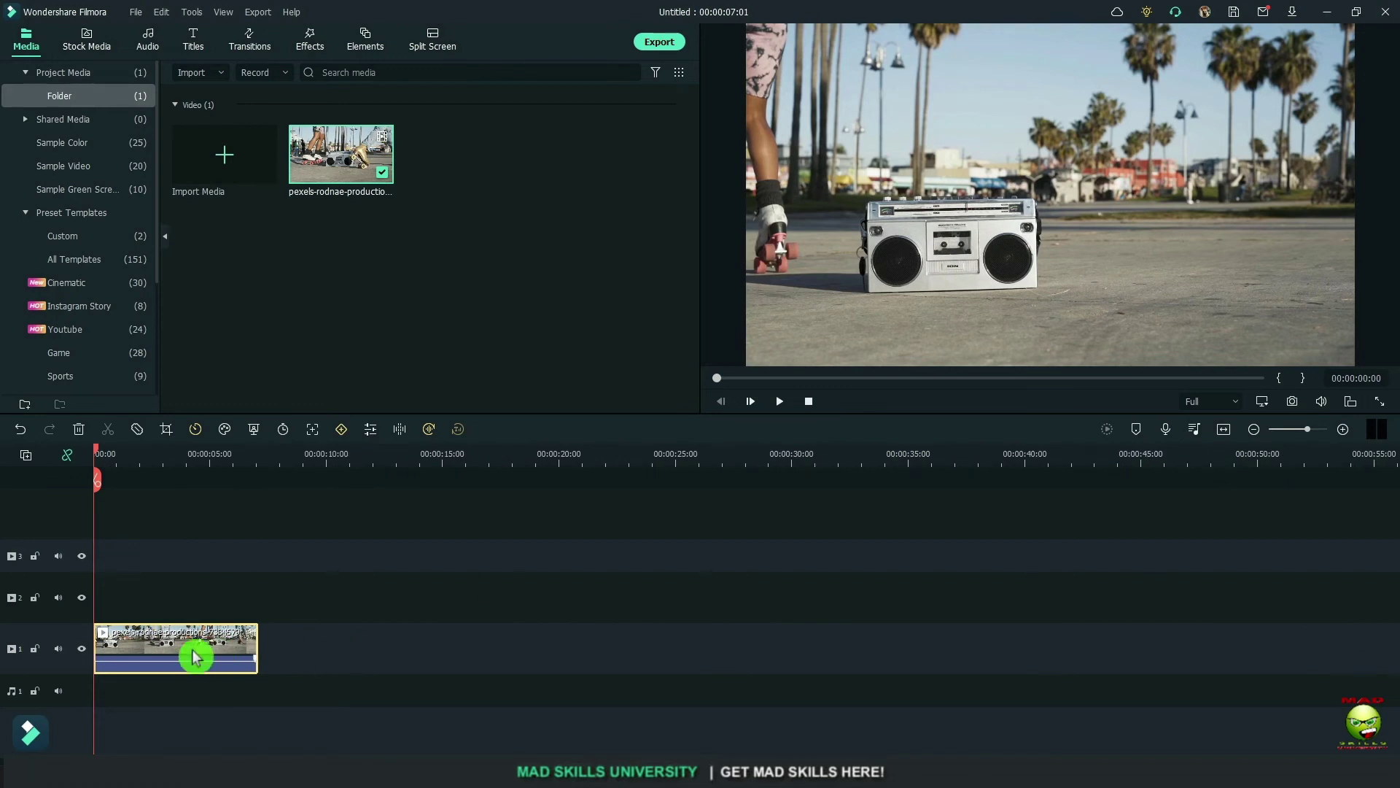
click(335, 455)
key(ctrl+v)
key(ctrl+v)
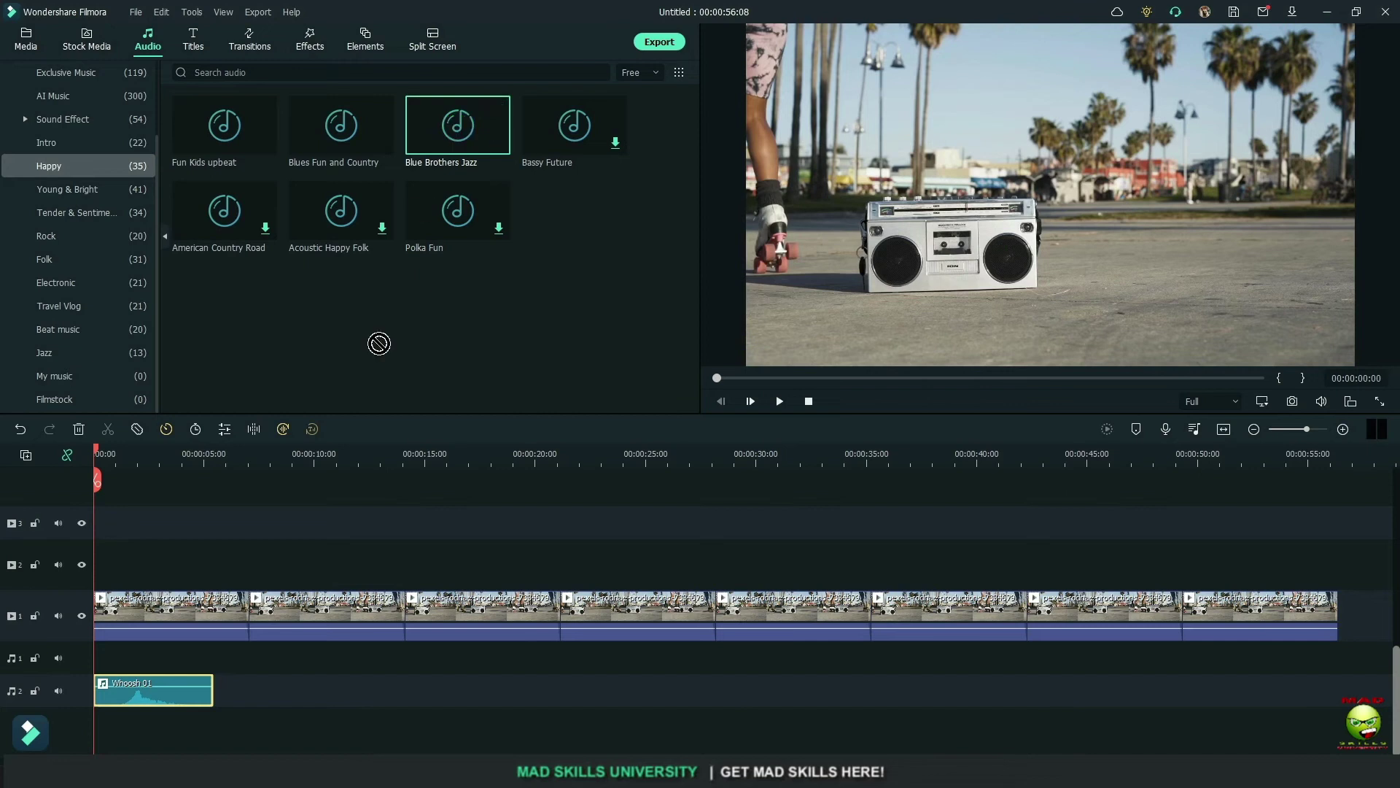
drag(379, 344, 204, 655)
drag(105, 652, 84, 656)
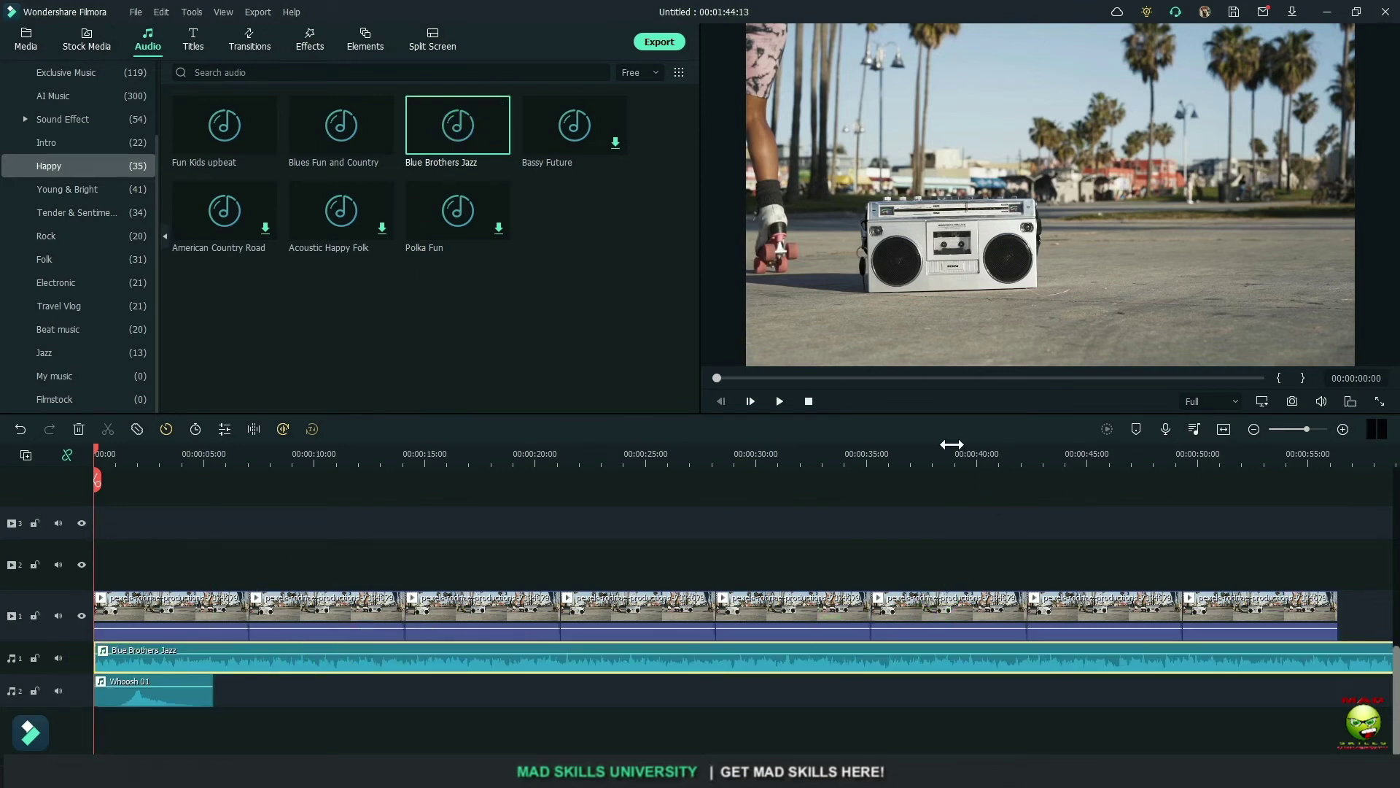
Step: Add two Default Title clips on video track 2, starting about 3 seconds in
click(140, 512)
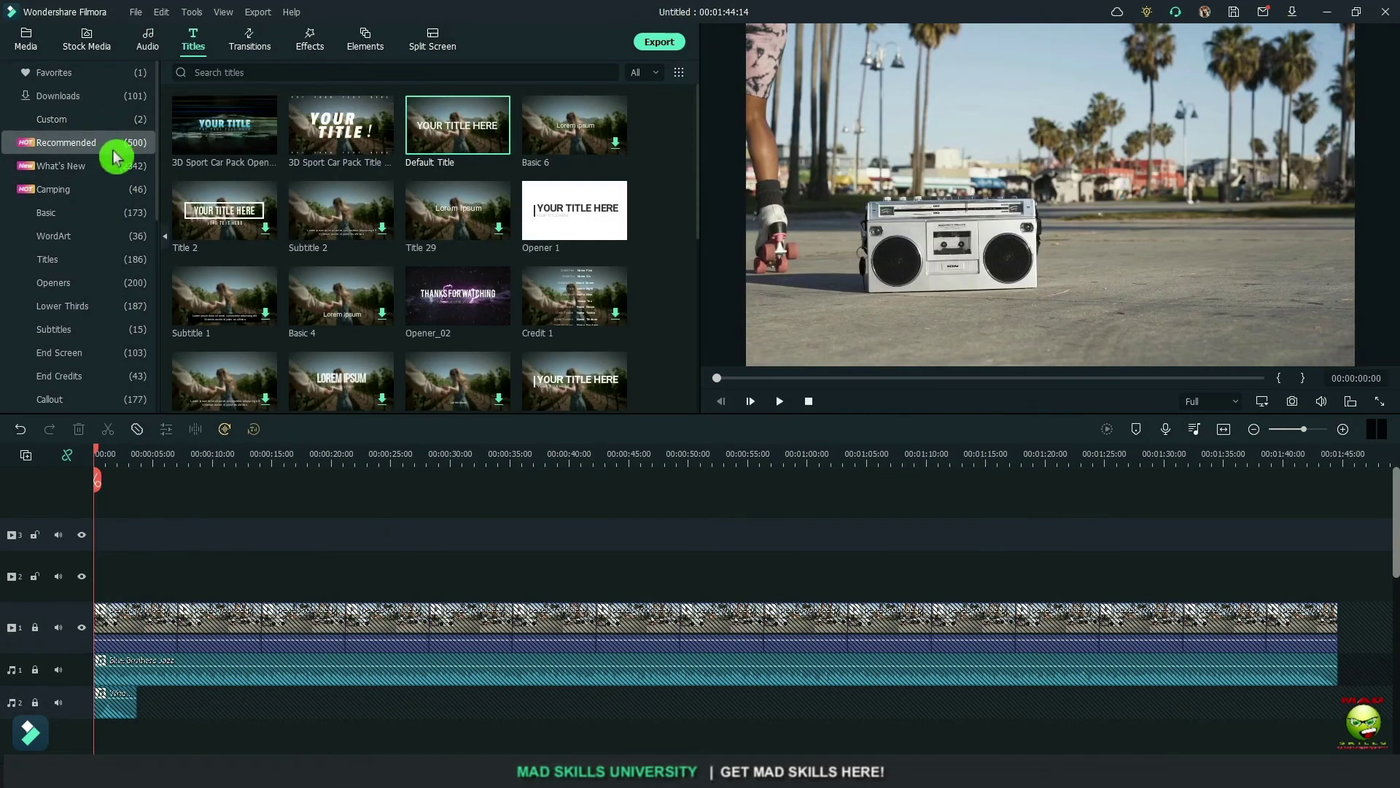
drag(458, 125, 88, 581)
drag(100, 453, 108, 456)
drag(228, 404, 218, 577)
drag(228, 466, 127, 474)
click(222, 577)
double_click(131, 572)
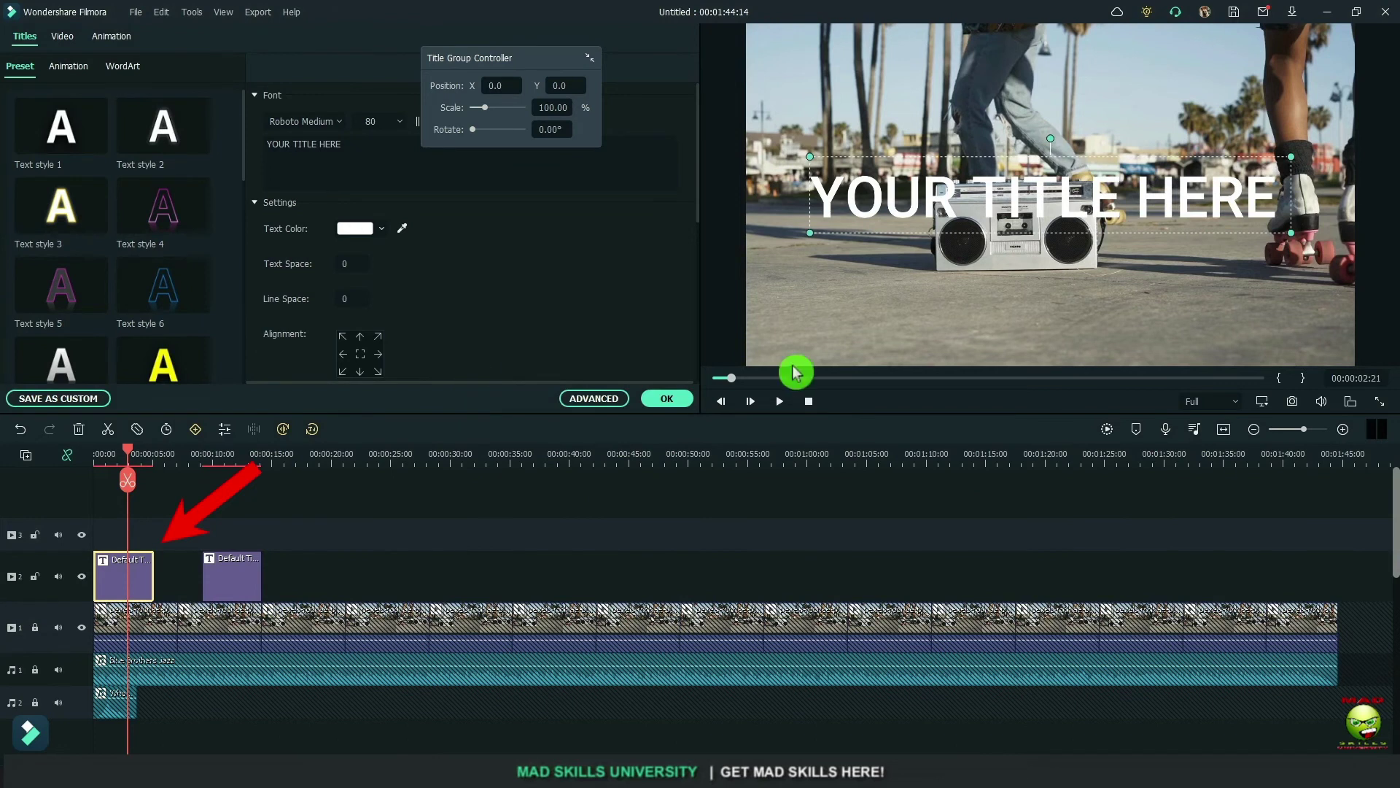
Step: Color the first title pink, sampled from the skate wheels in the footage
drag(734, 376, 738, 378)
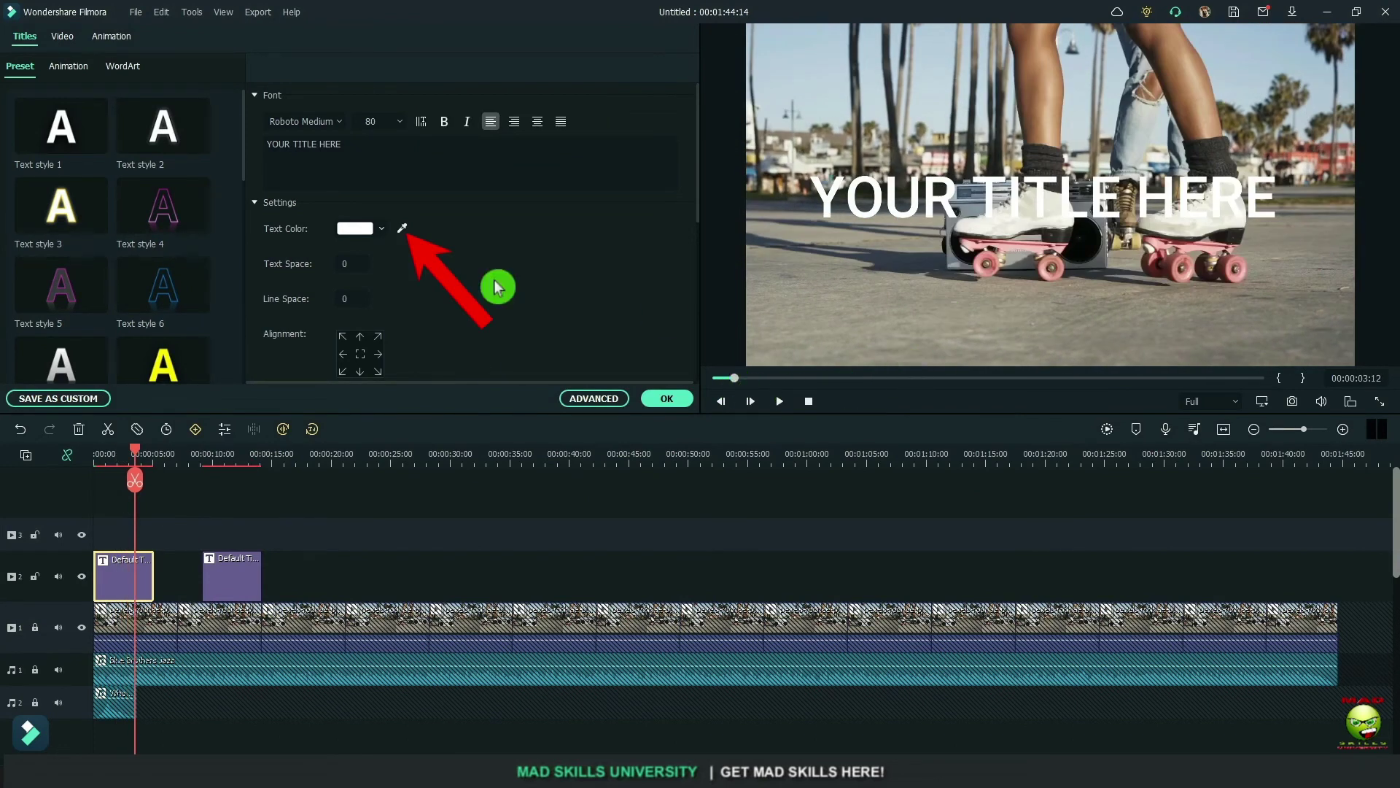
click(401, 236)
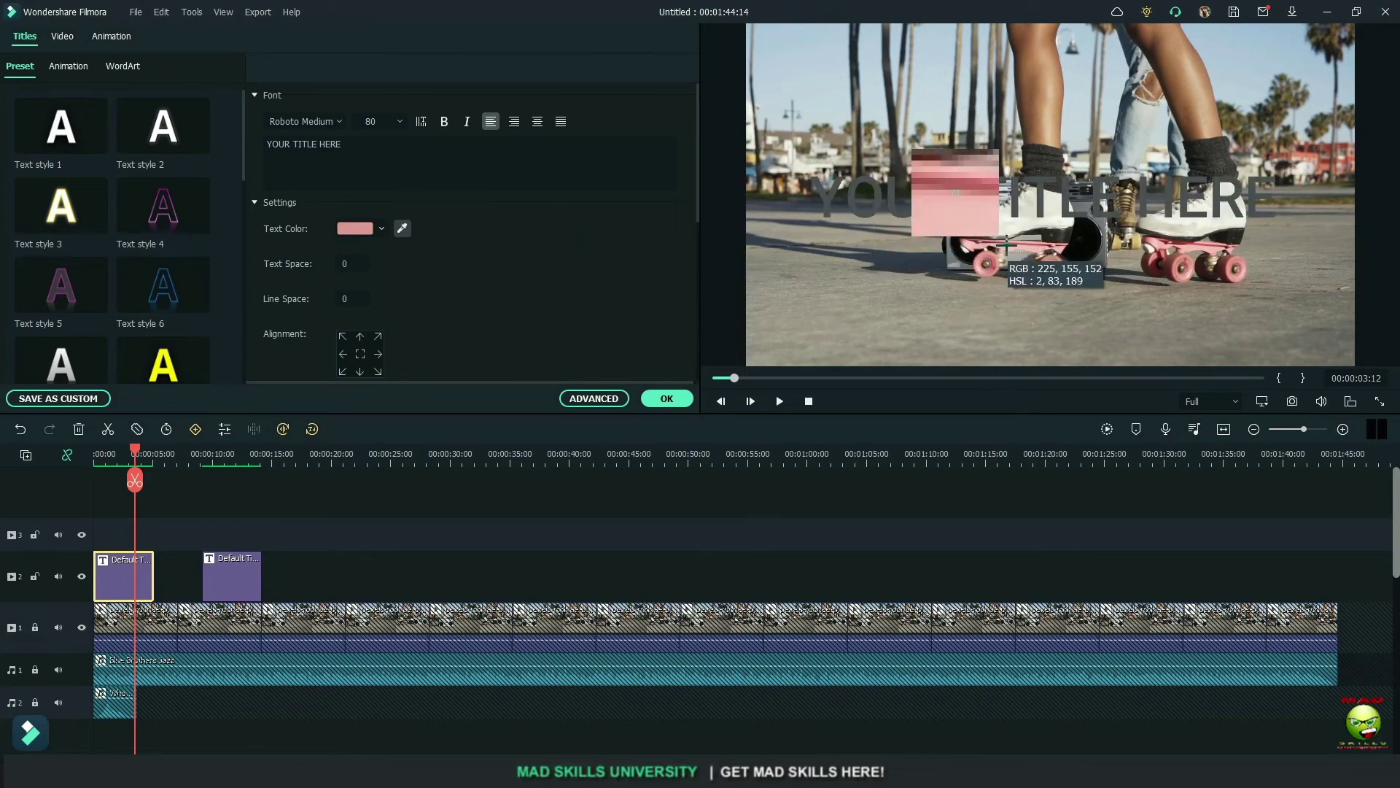
click(1010, 251)
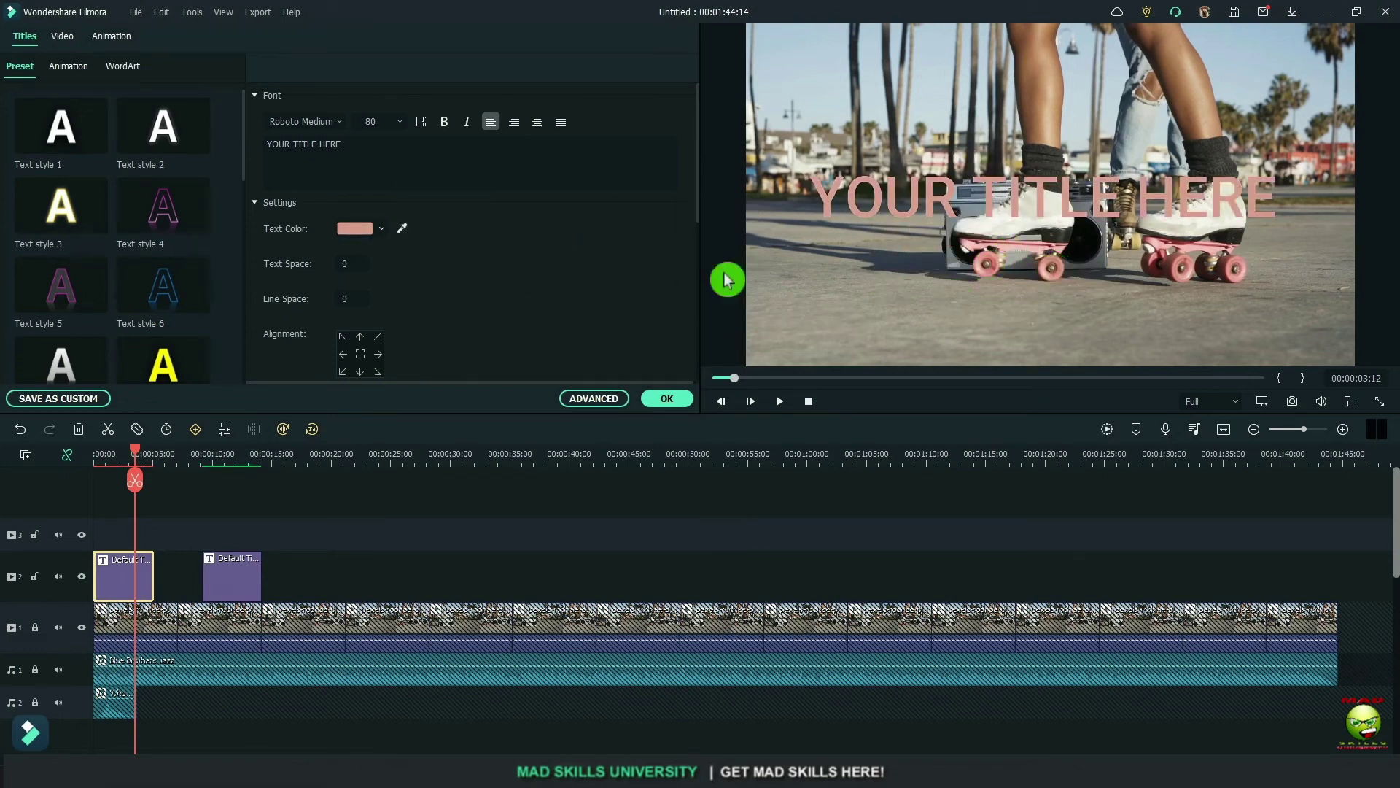
click(402, 228)
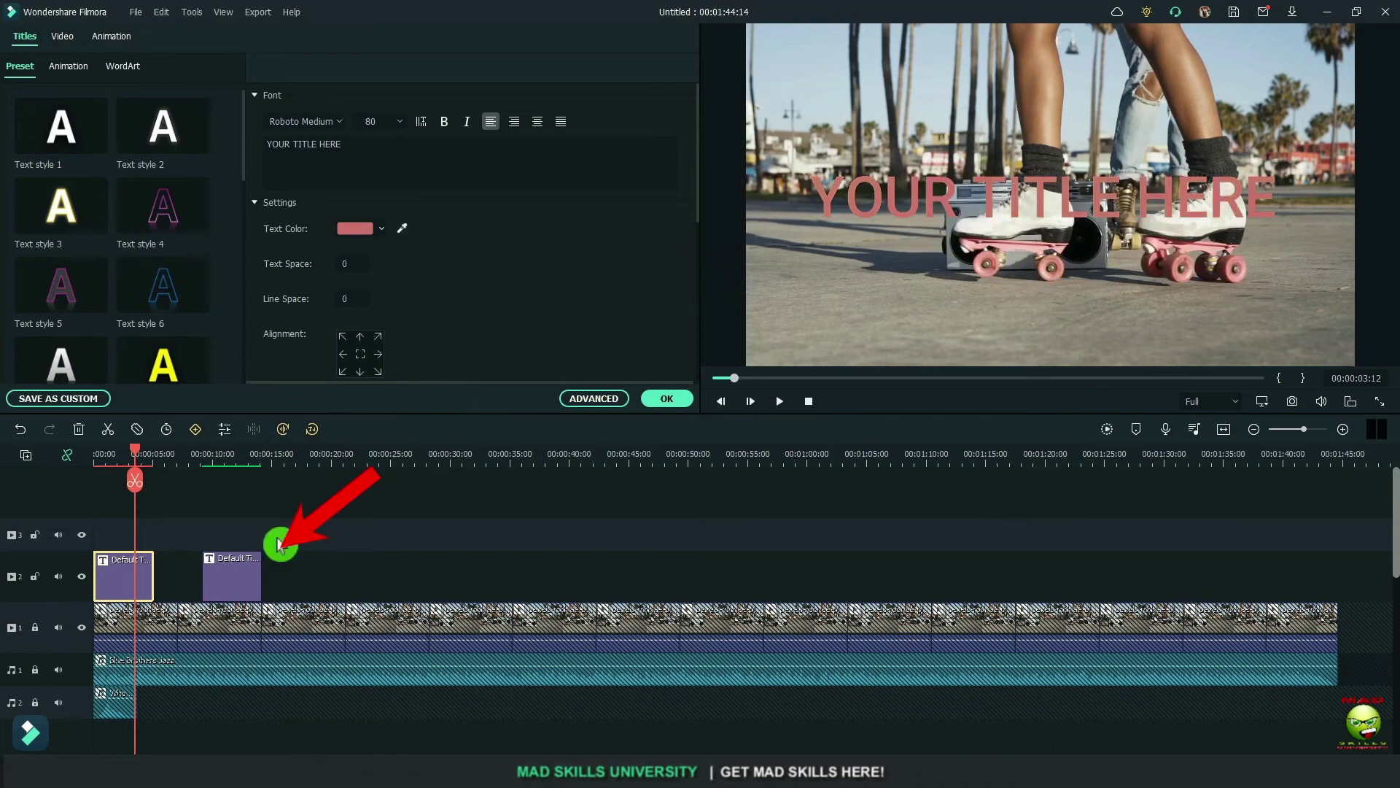
Step: Color the second title tan, sampled from the gold skates, and confirm
click(230, 575)
click(240, 456)
click(870, 323)
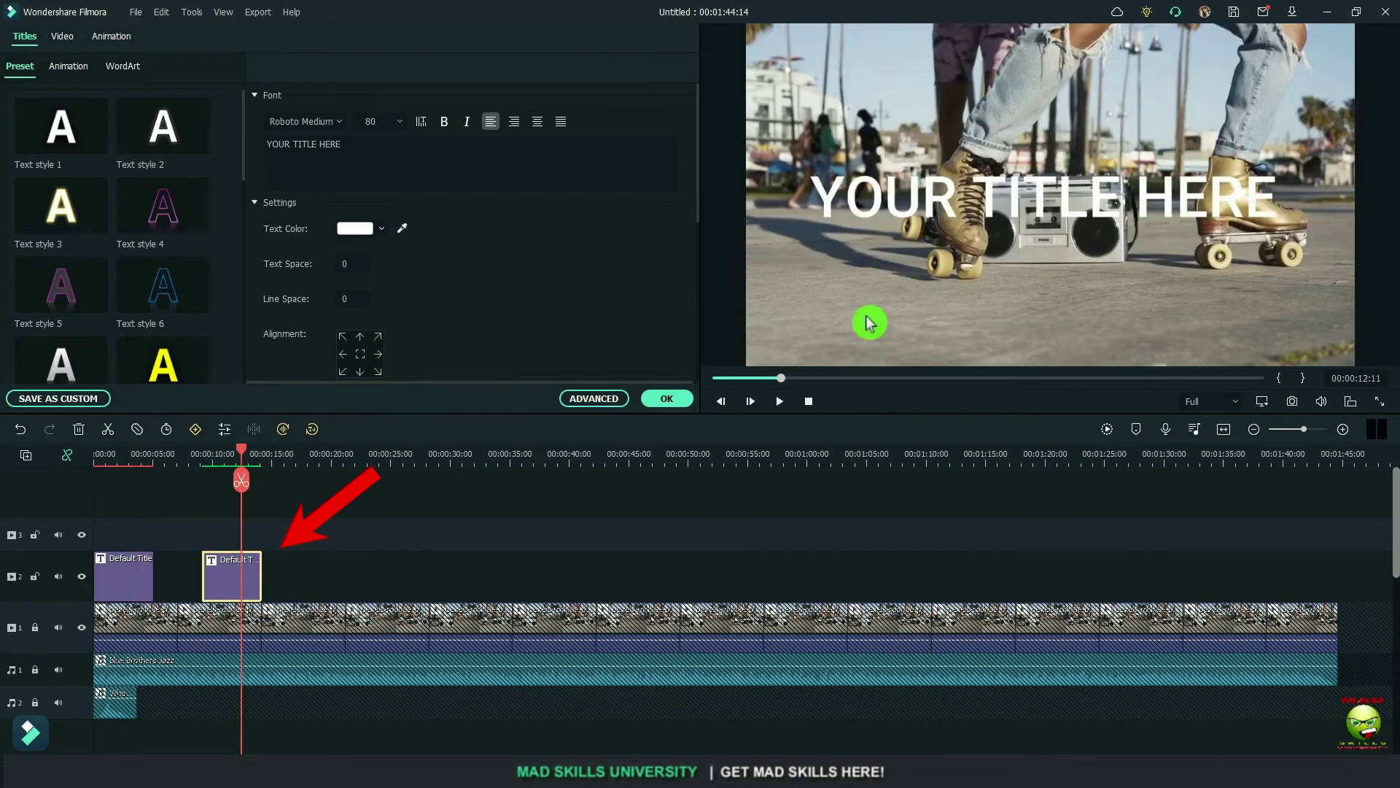
click(402, 228)
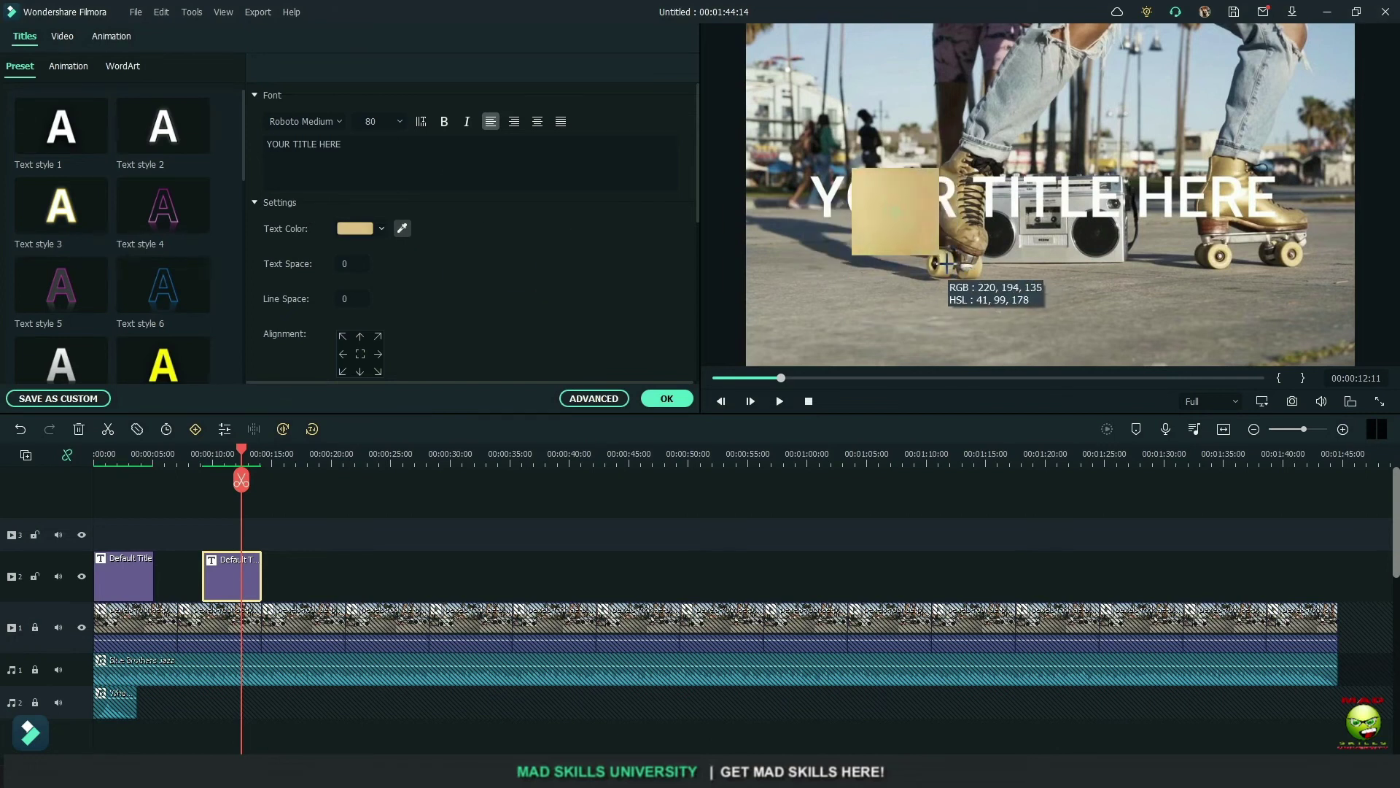
click(972, 240)
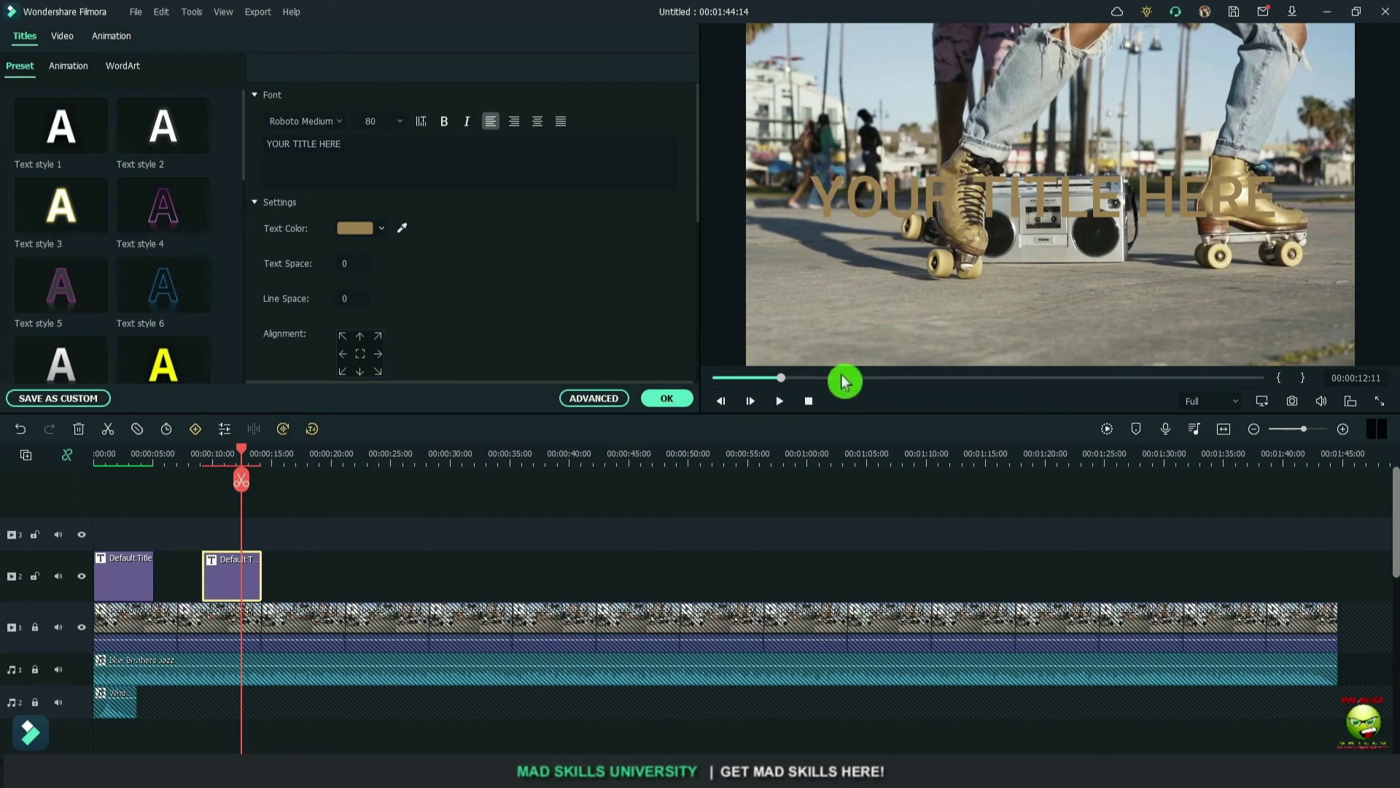
click(667, 397)
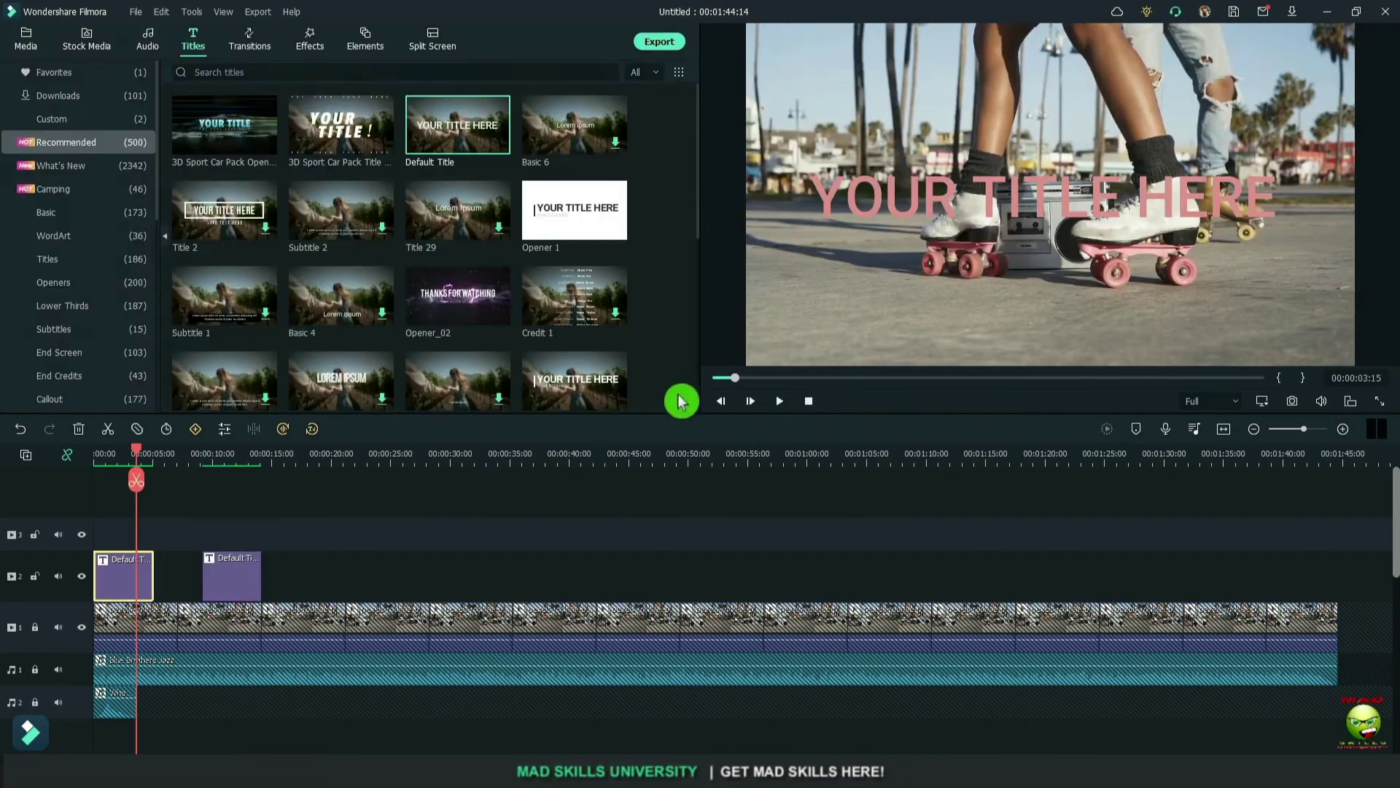
Step: Enter the first title's text as 'ROLLERSTAKING' and set the second to 'IS BACK' at size 150
double_click(1027, 193)
text(R)
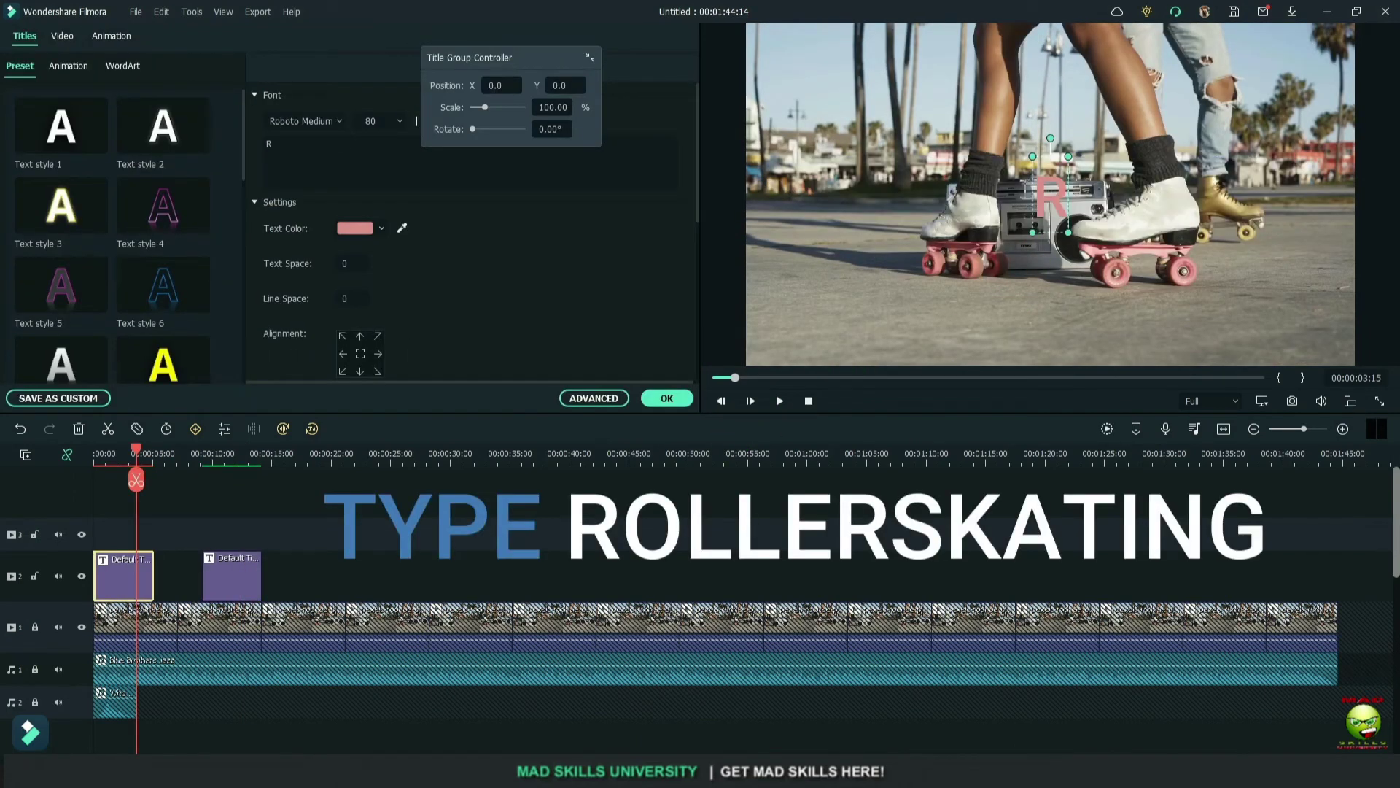
text(OLLERSTAKI)
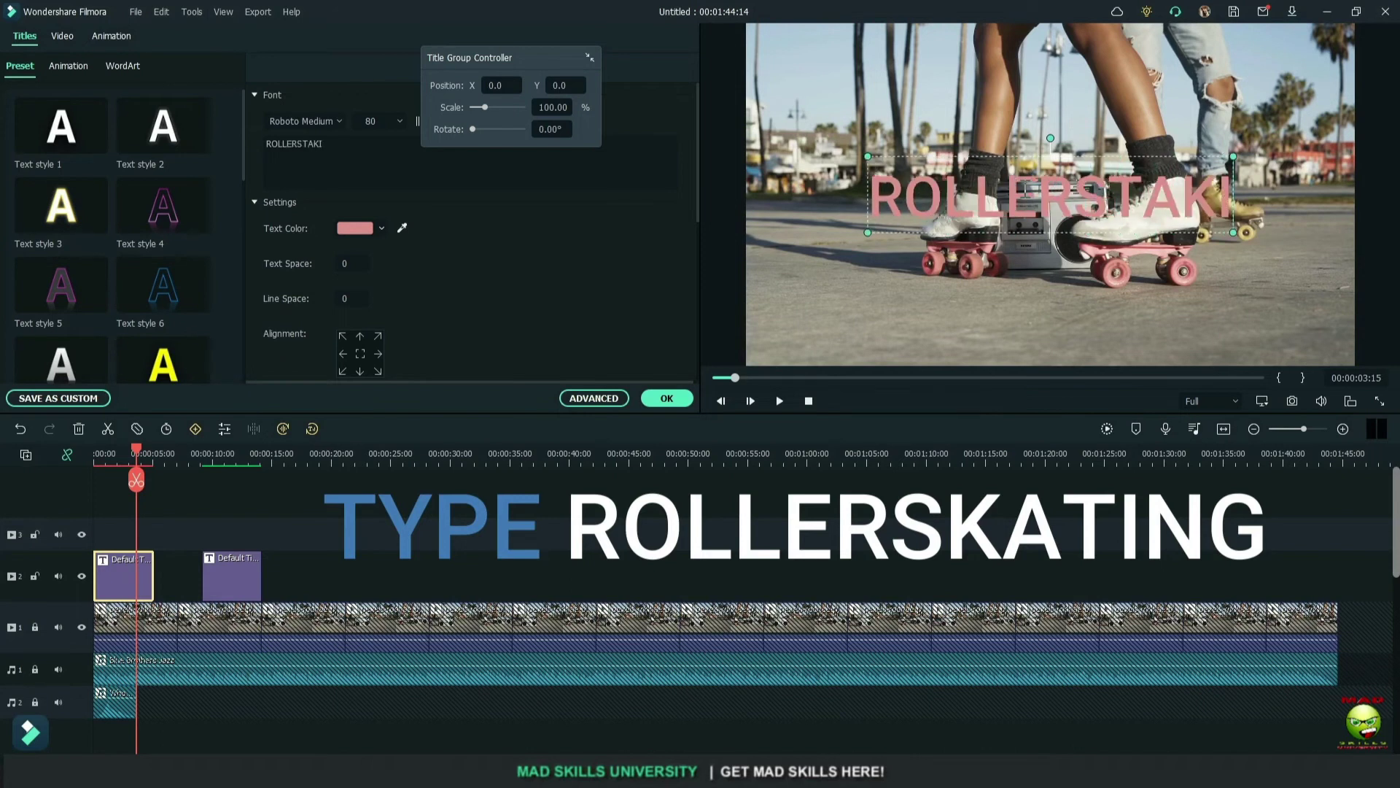
text(NG)
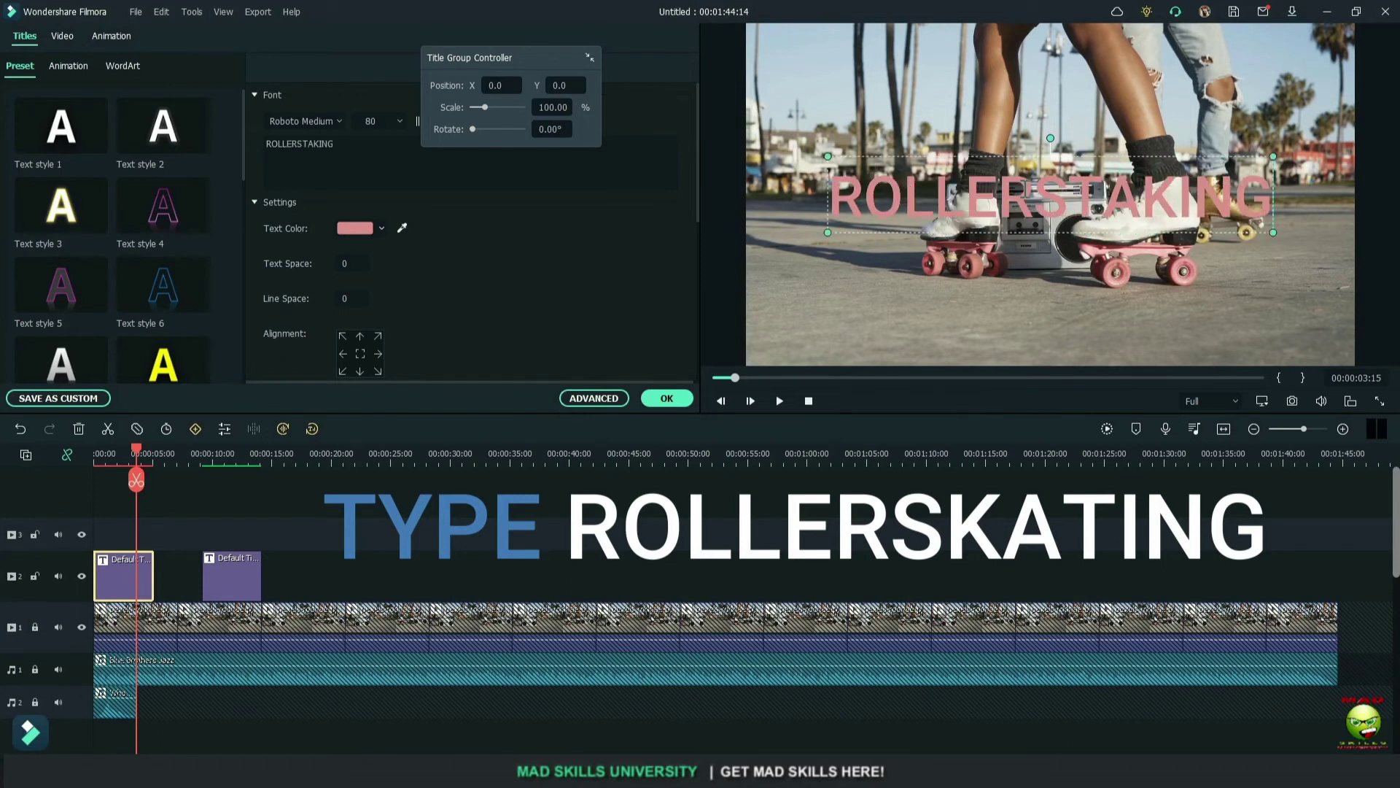
double_click(225, 572)
key(ctrl+a)
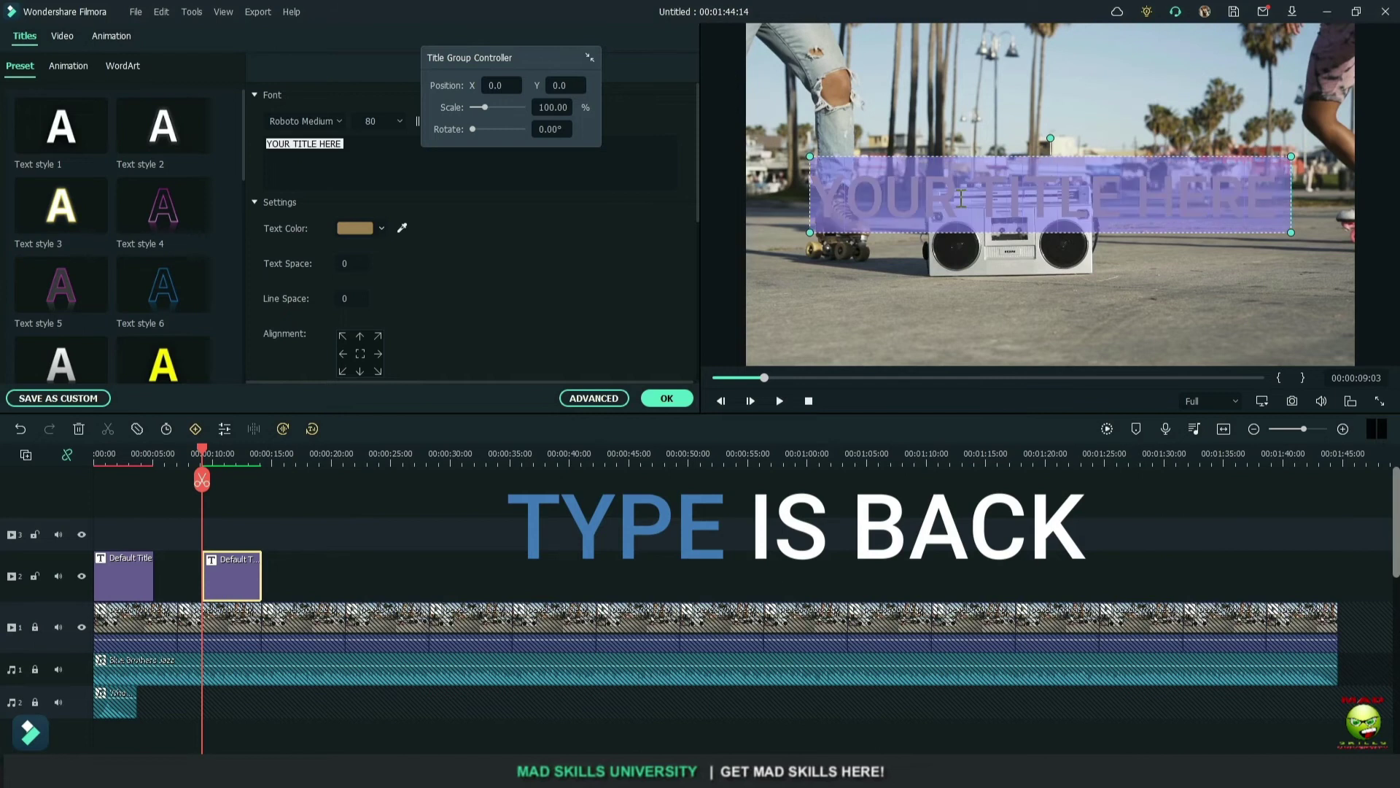
text(IS BACK)
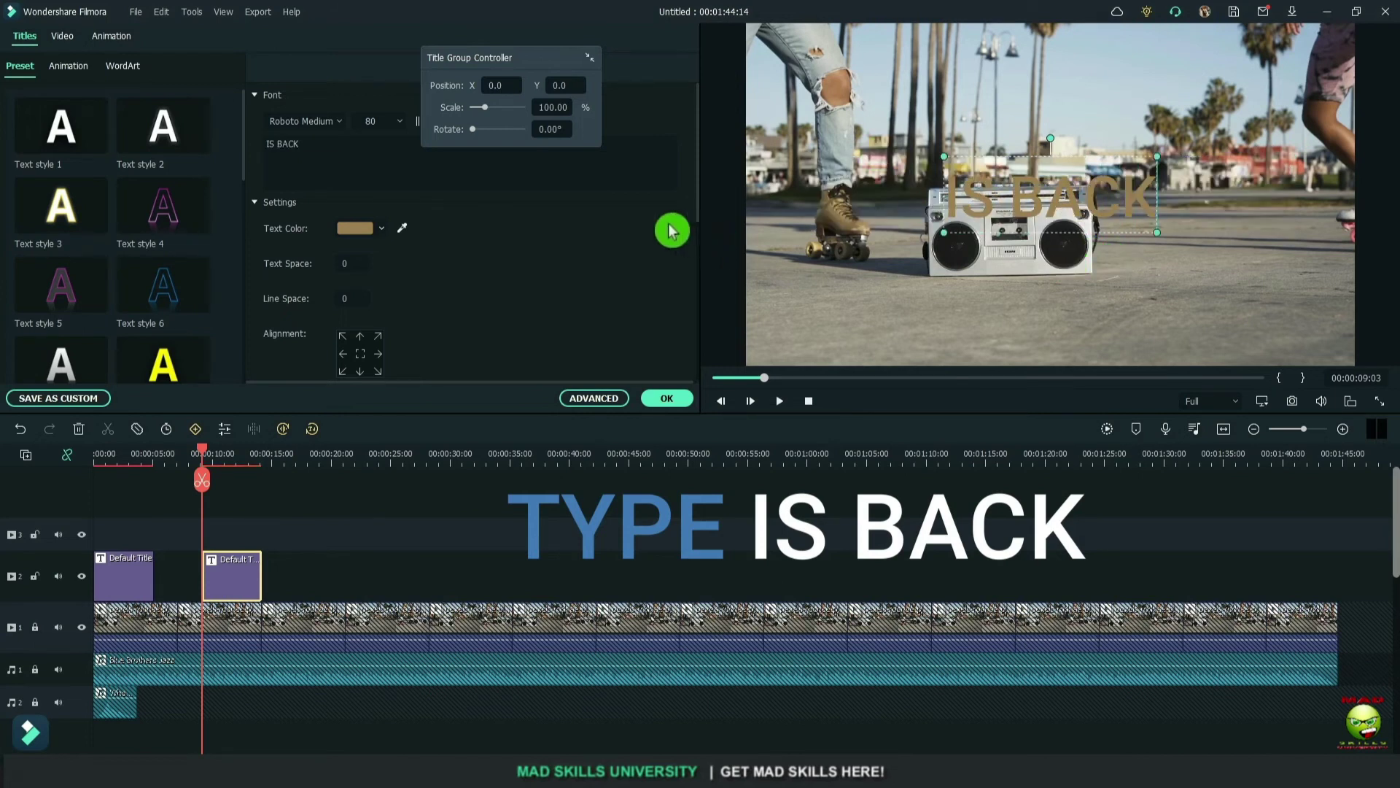
drag(536, 82, 178, 112)
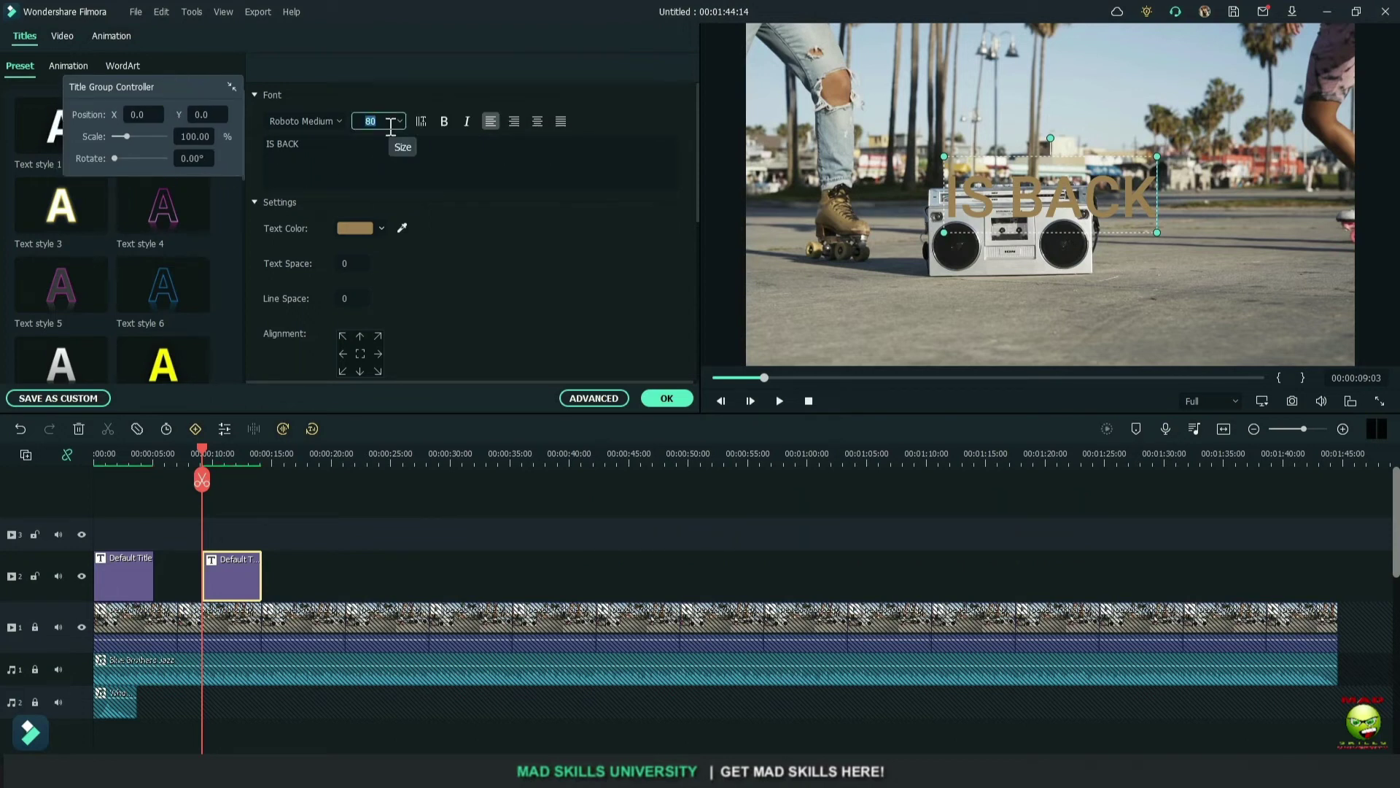
text(150)
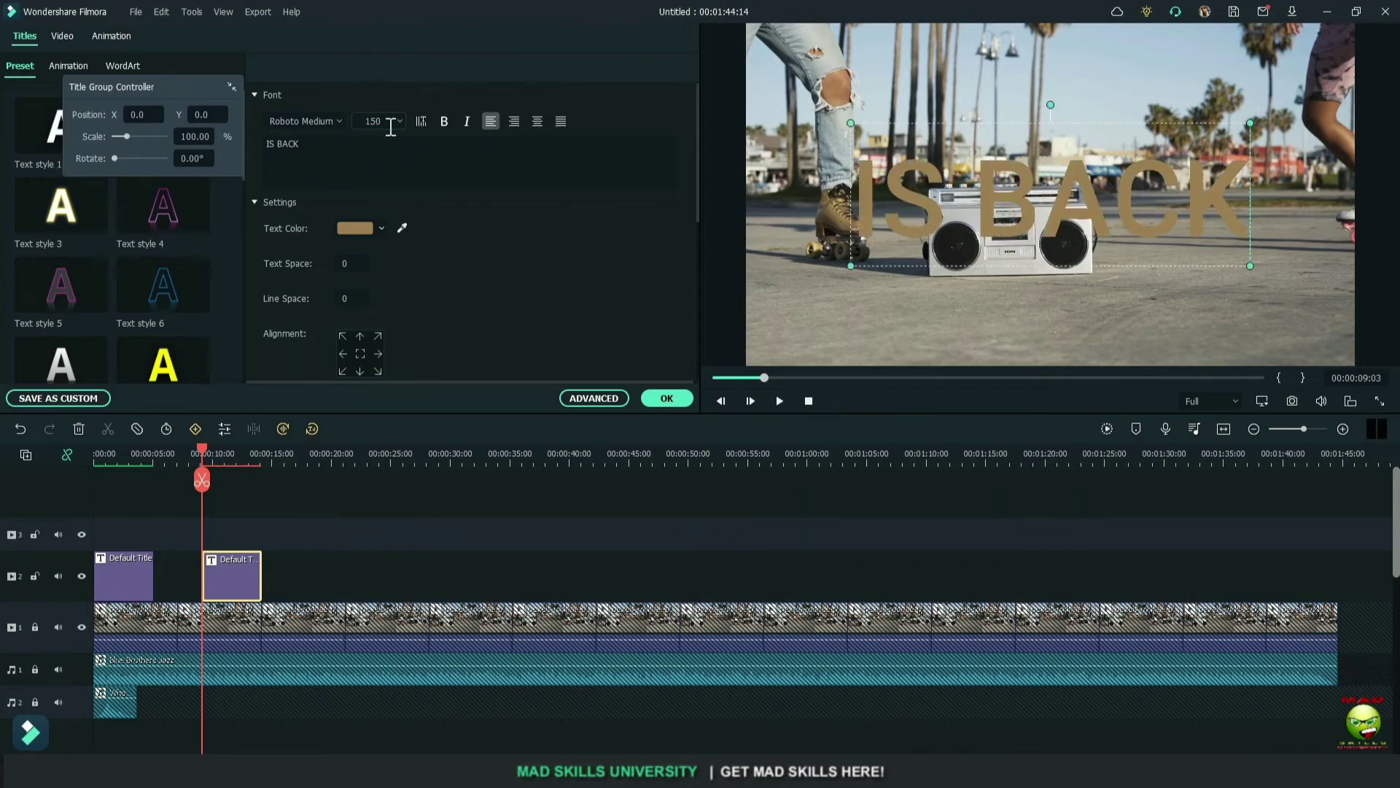
Step: Set the first title's font size to 90 and correct its text to 'ROLLERSKATING'
double_click(128, 569)
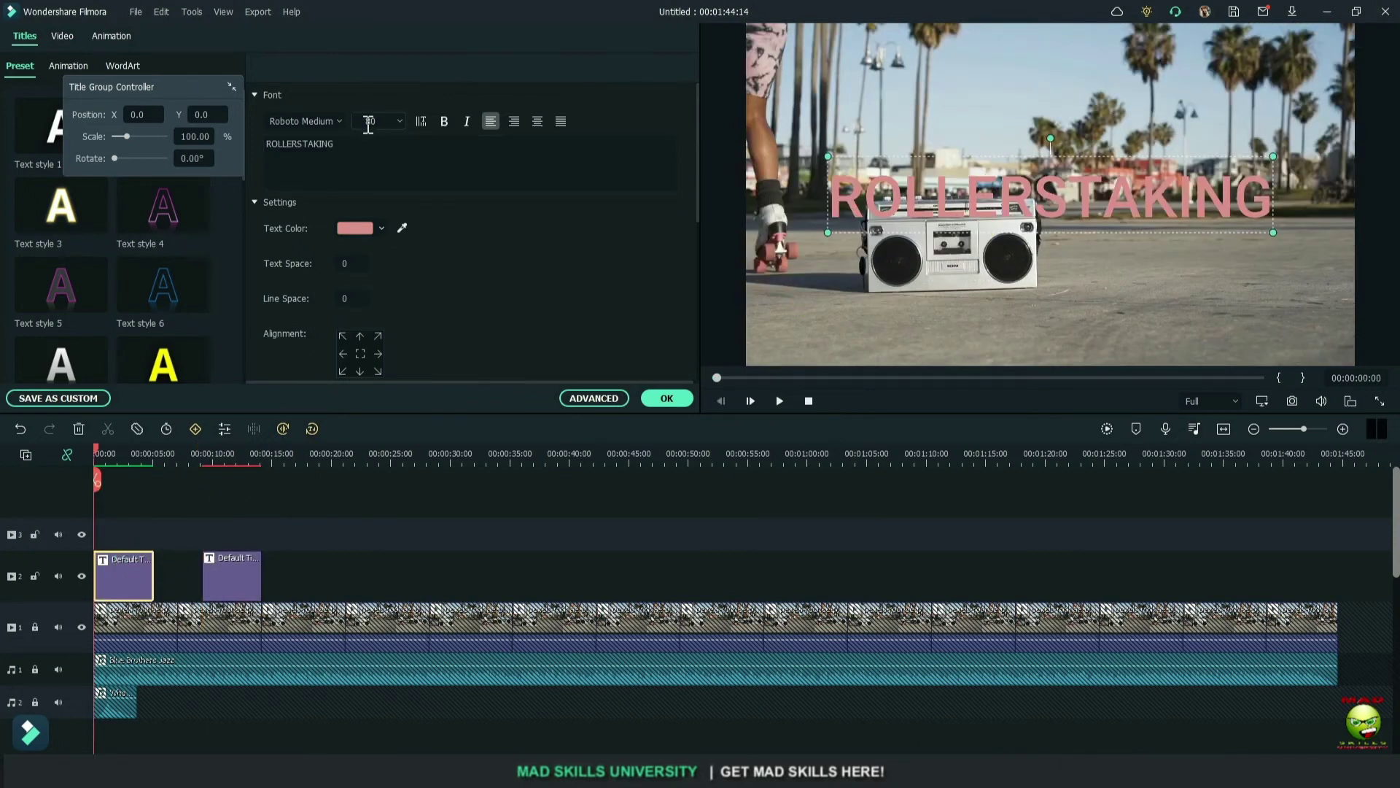
text(100)
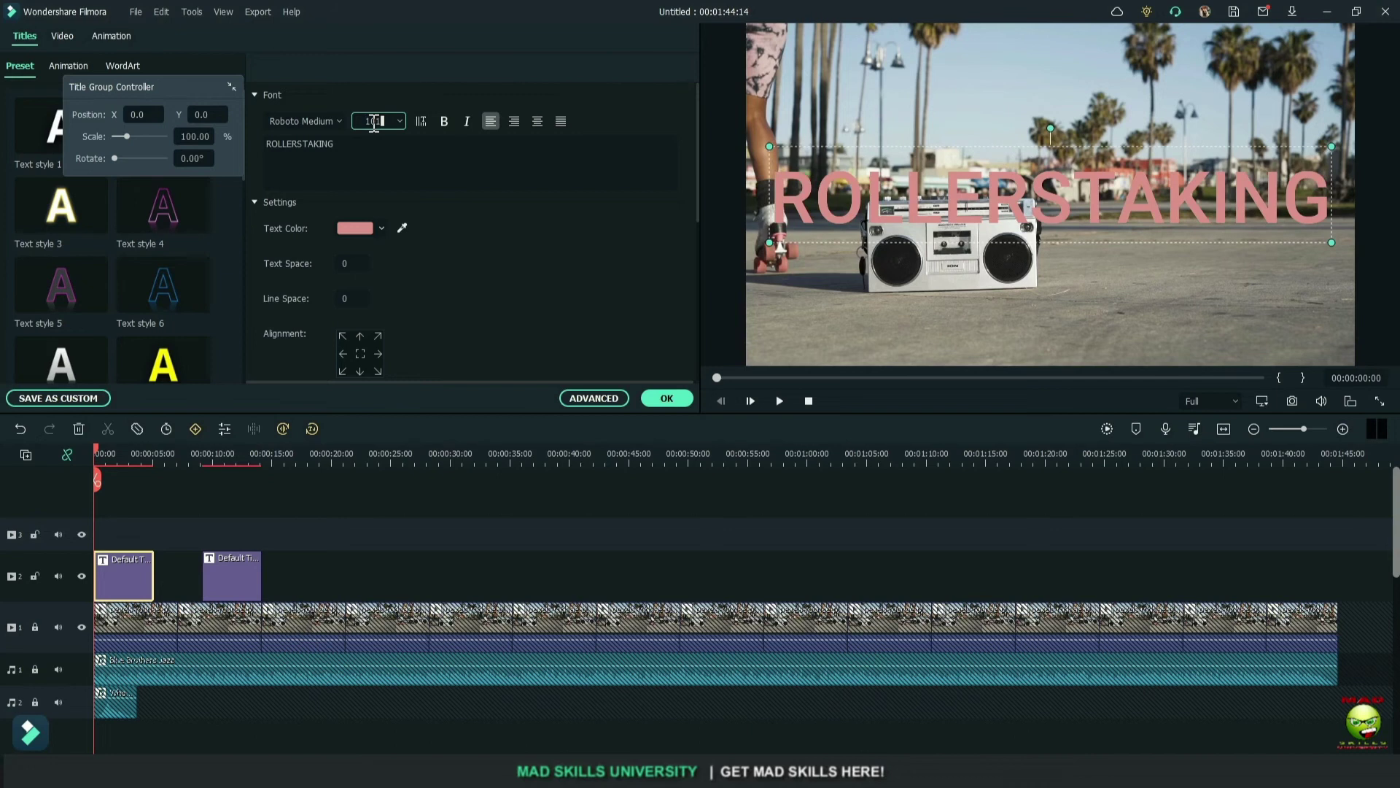
double_click(373, 121)
text(90)
click(353, 134)
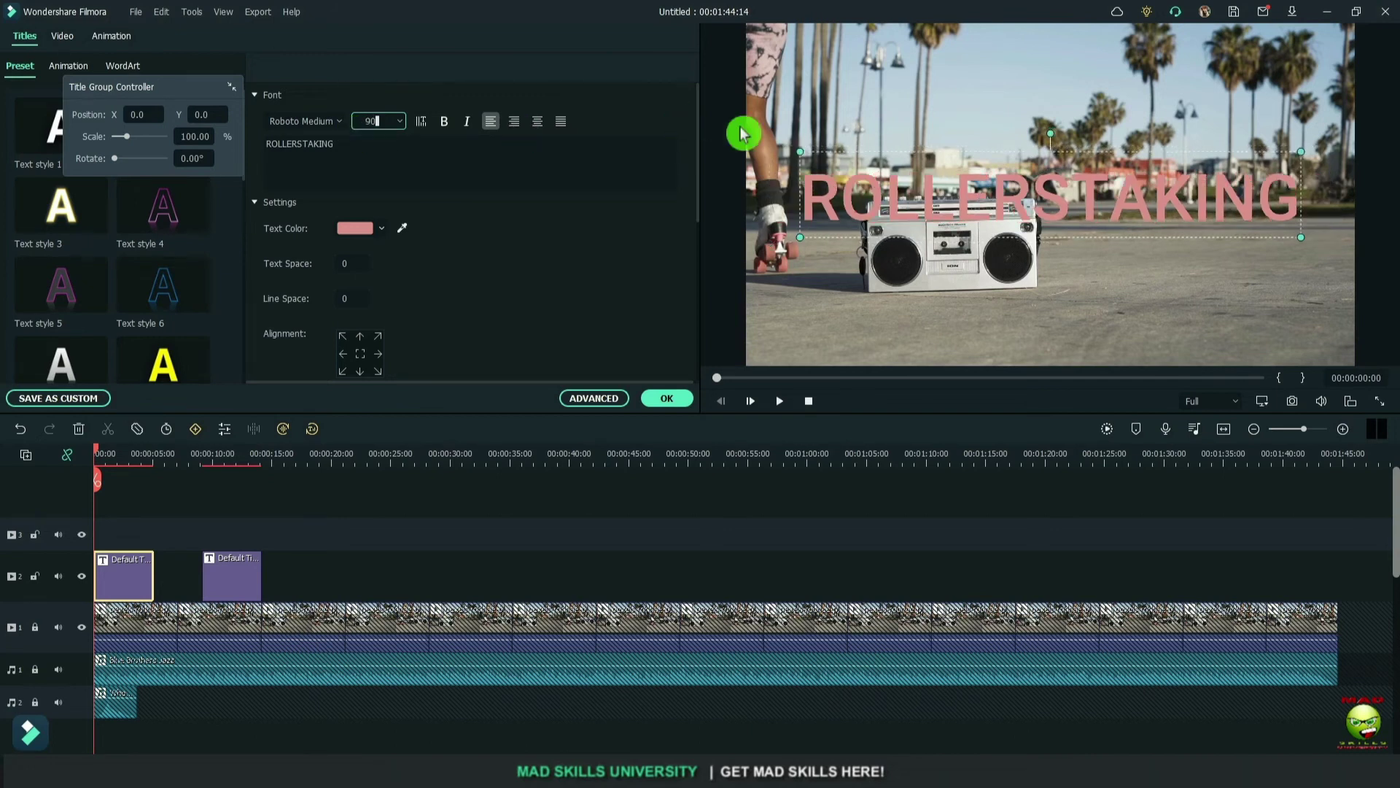
double_click(998, 249)
text(ROLLERSKATING)
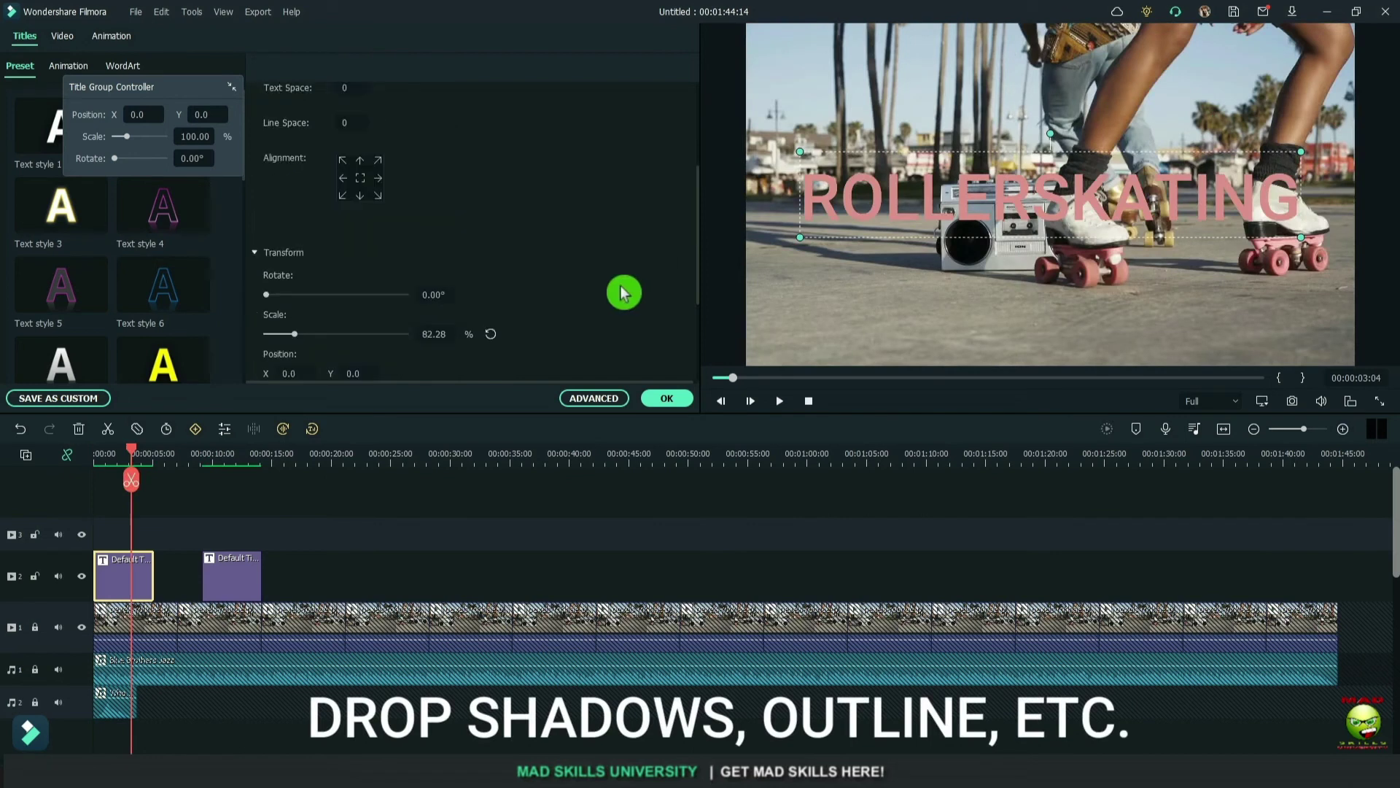
Step: Give ROLLERSKATING an outline in a blue-grey colour sampled from the footage
click(592, 398)
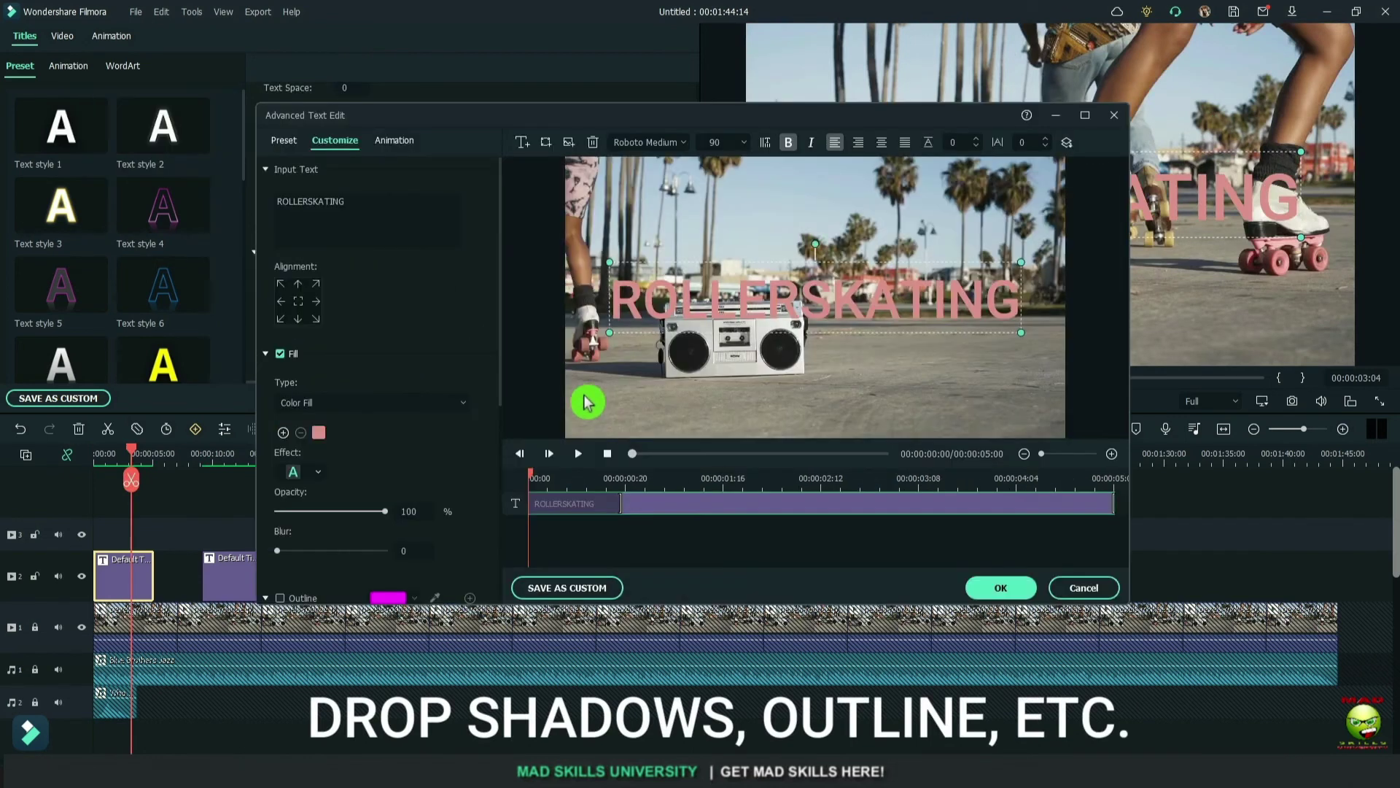
scroll(481, 331, down, 1)
scroll(467, 325, down, 3)
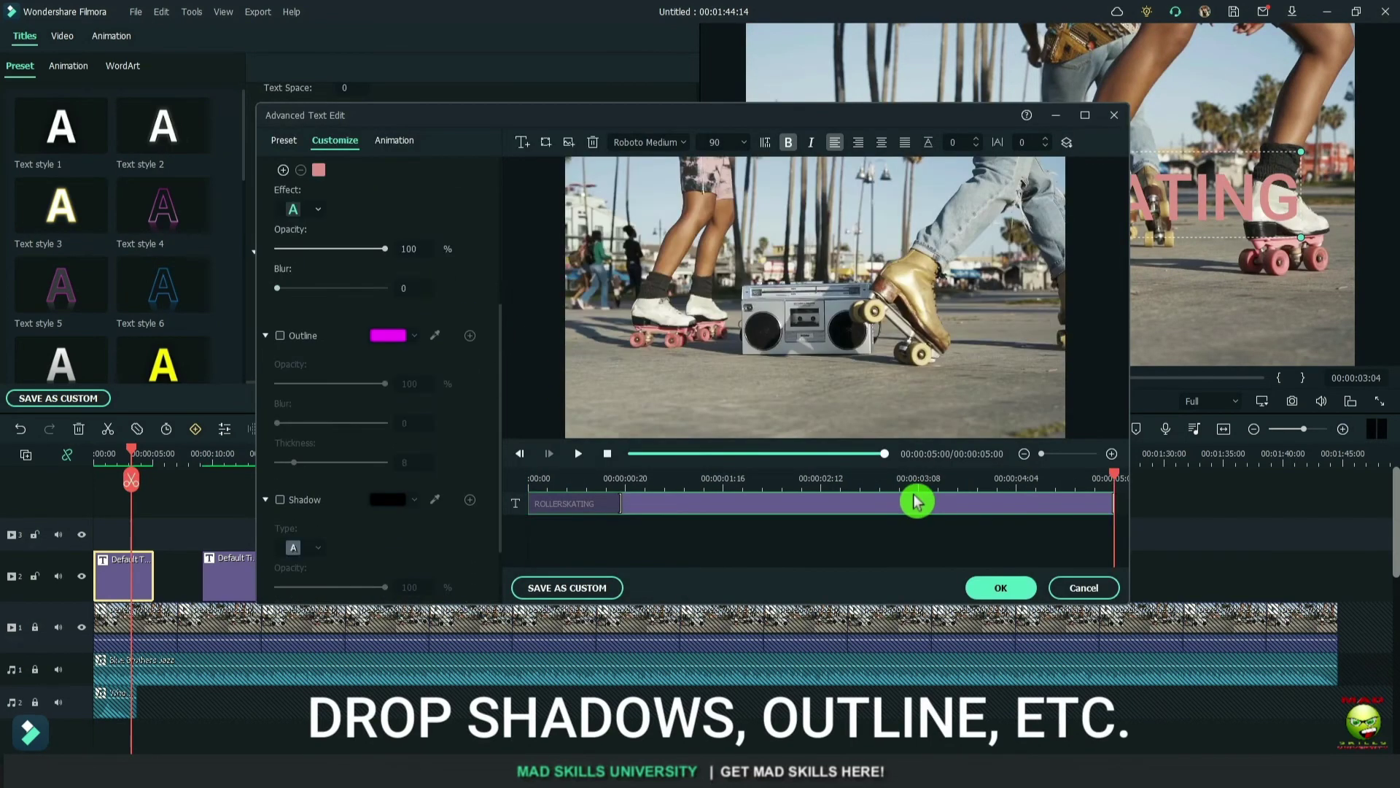
drag(885, 456, 781, 454)
click(279, 335)
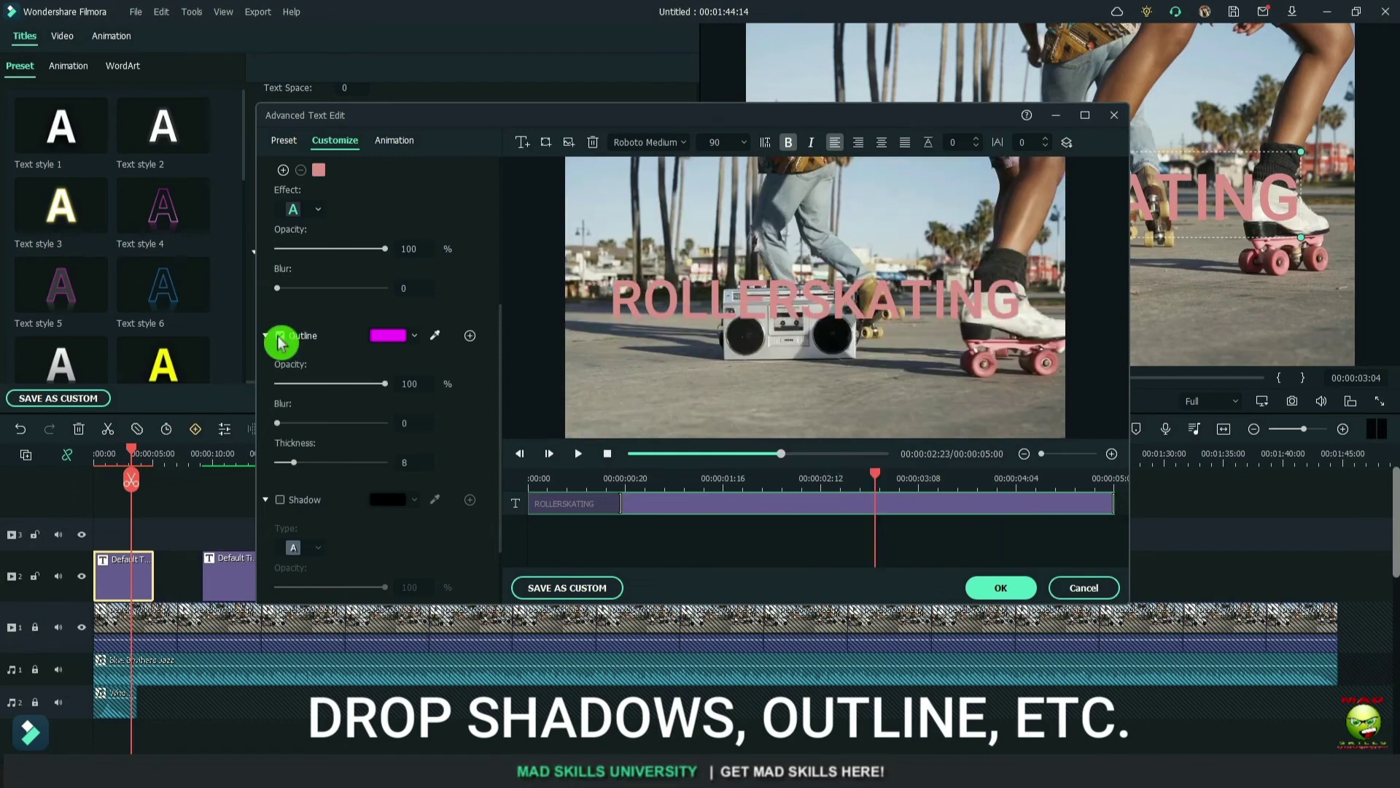
click(436, 335)
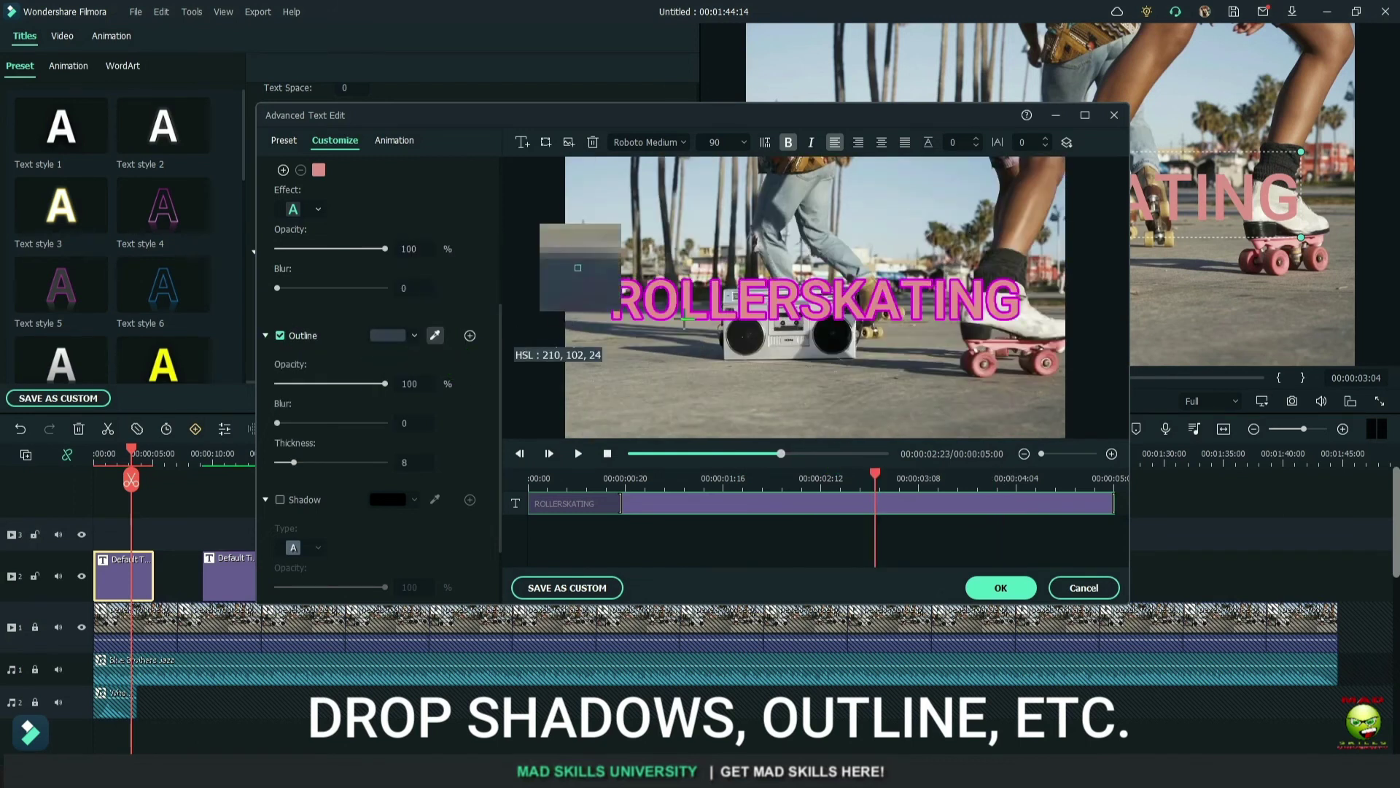
click(891, 271)
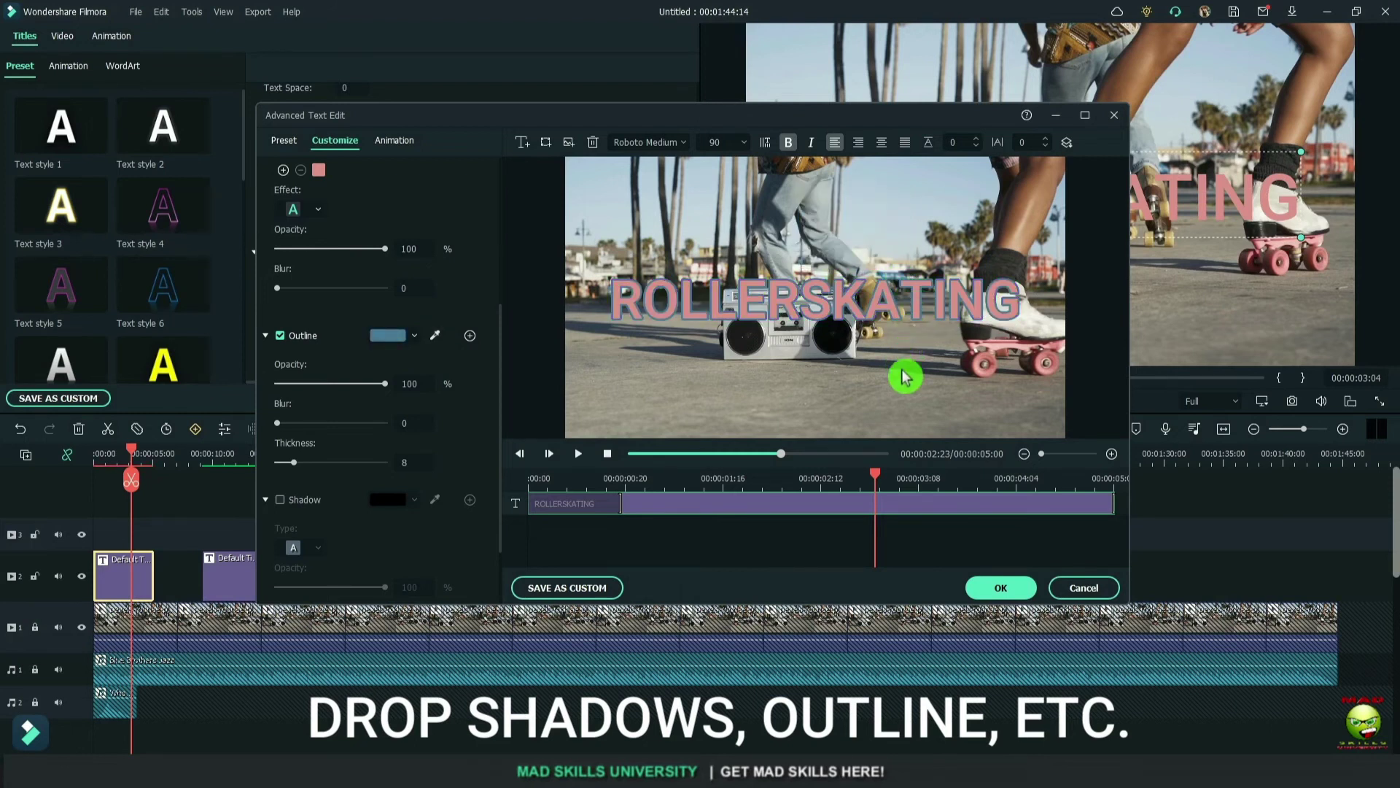
drag(780, 458, 846, 458)
click(435, 335)
click(594, 277)
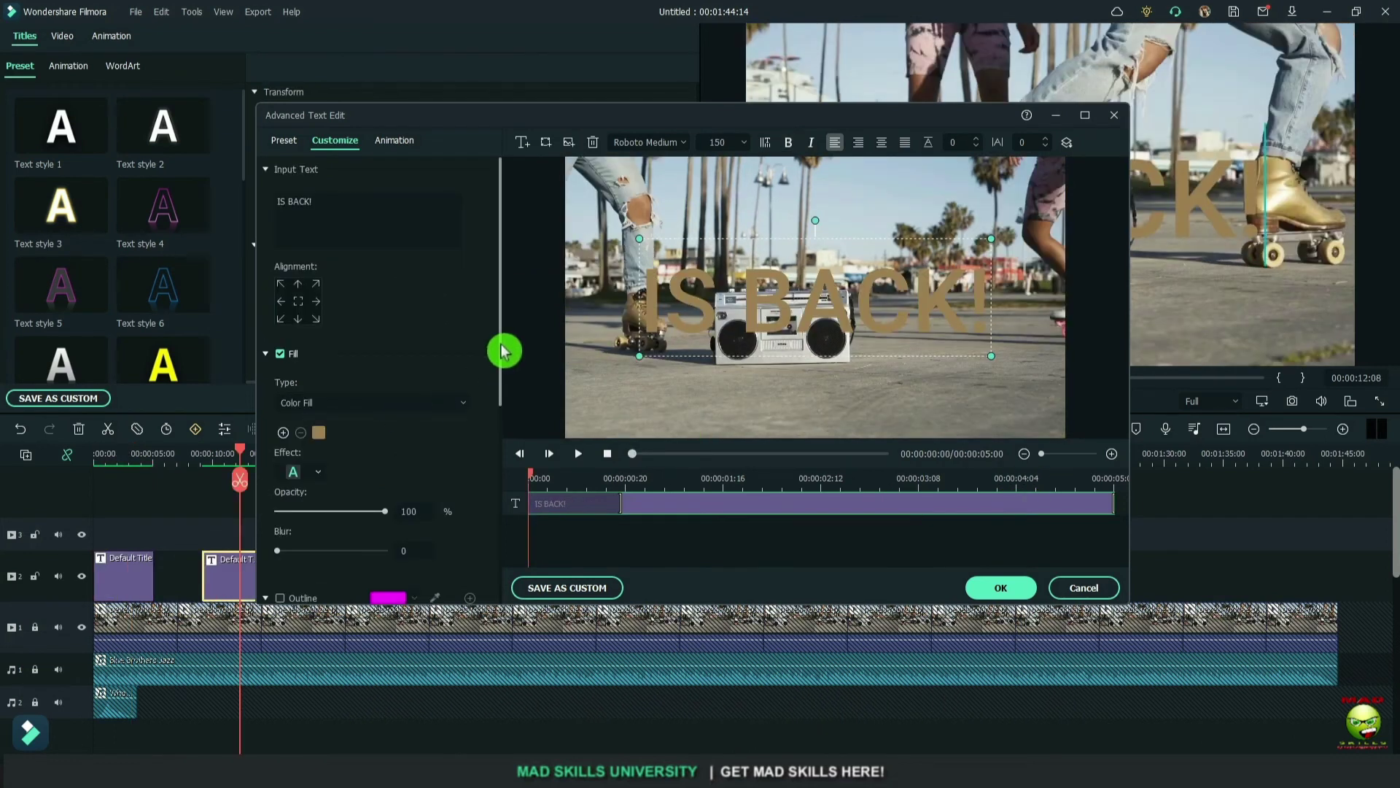
Step: Enable an outline on IS BACK! in a dark colour sampled from the footage
drag(502, 351, 481, 559)
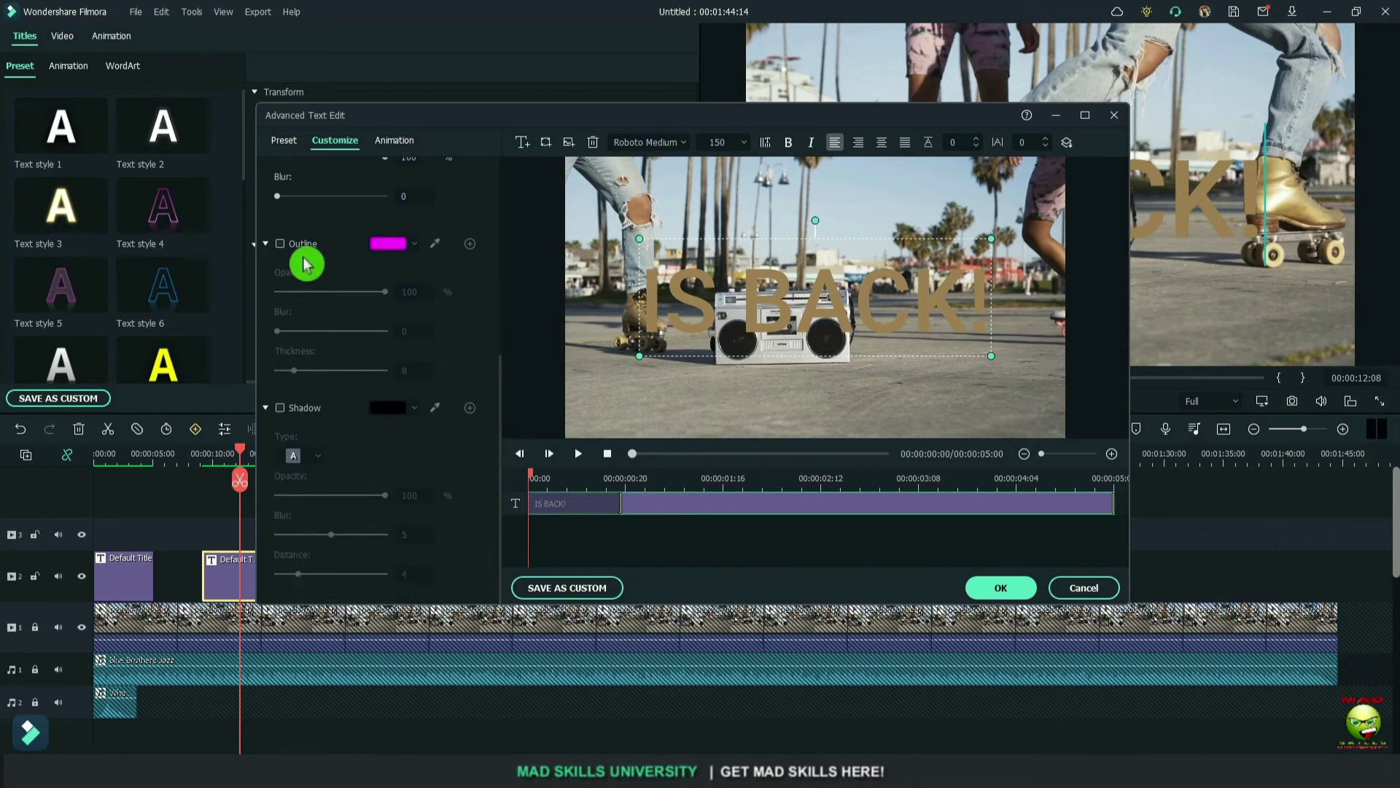
click(280, 244)
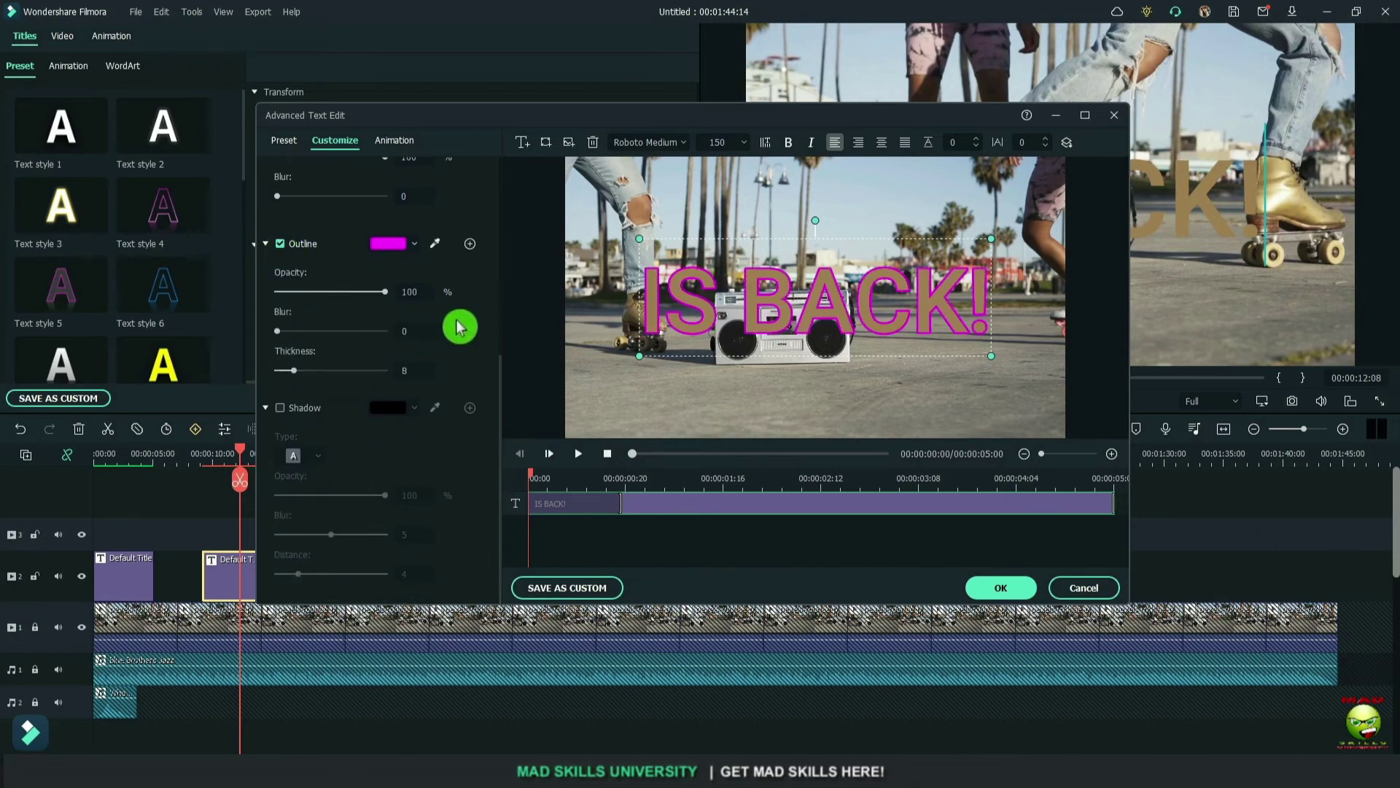
click(435, 248)
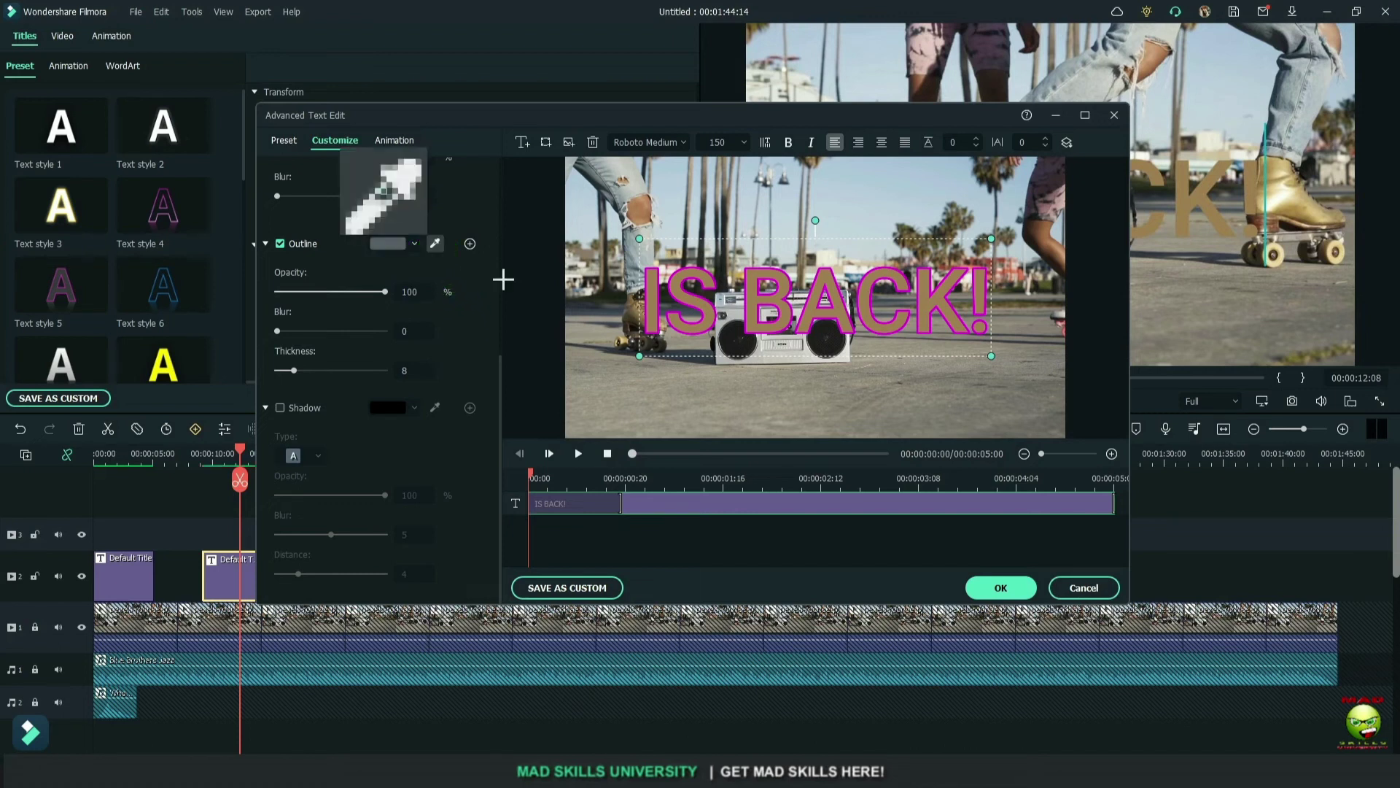
click(743, 346)
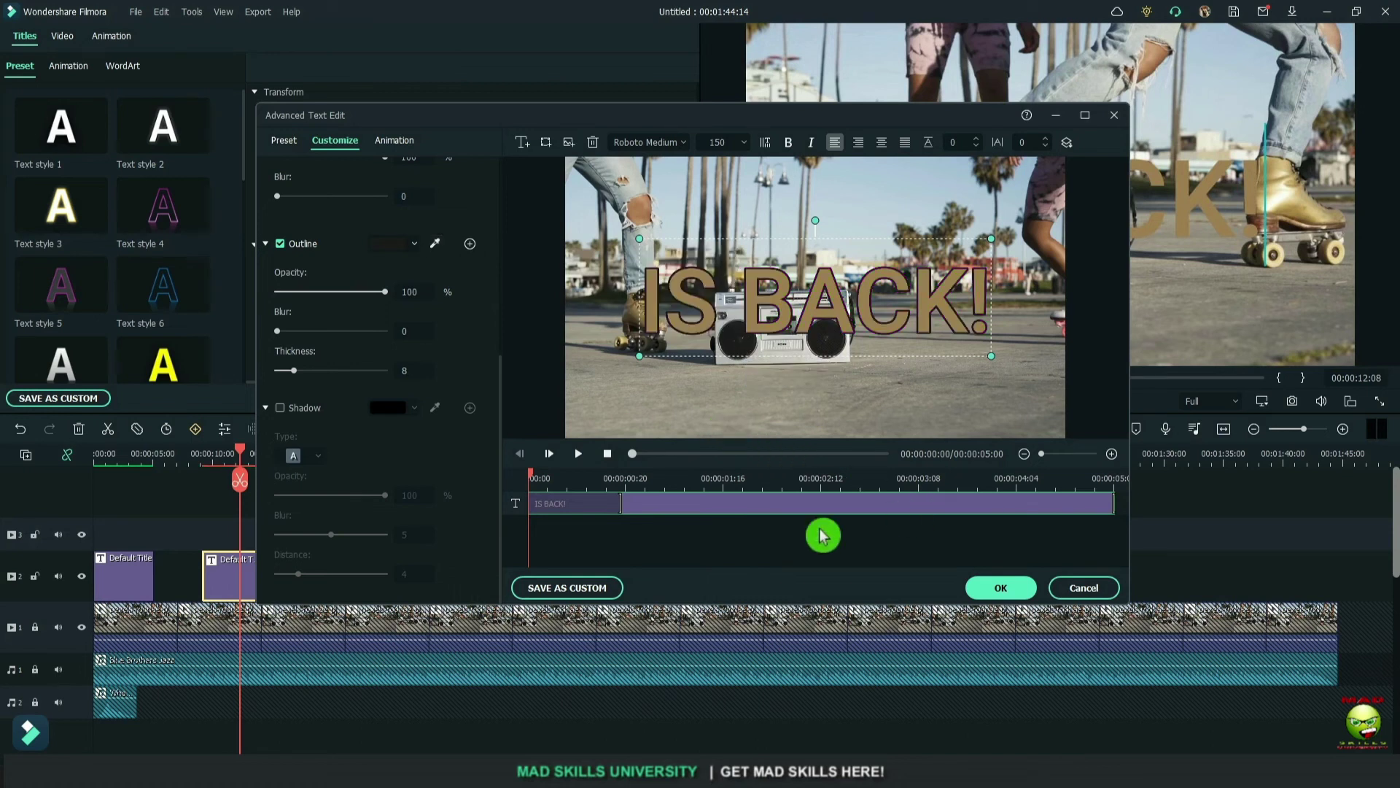
drag(635, 458, 740, 478)
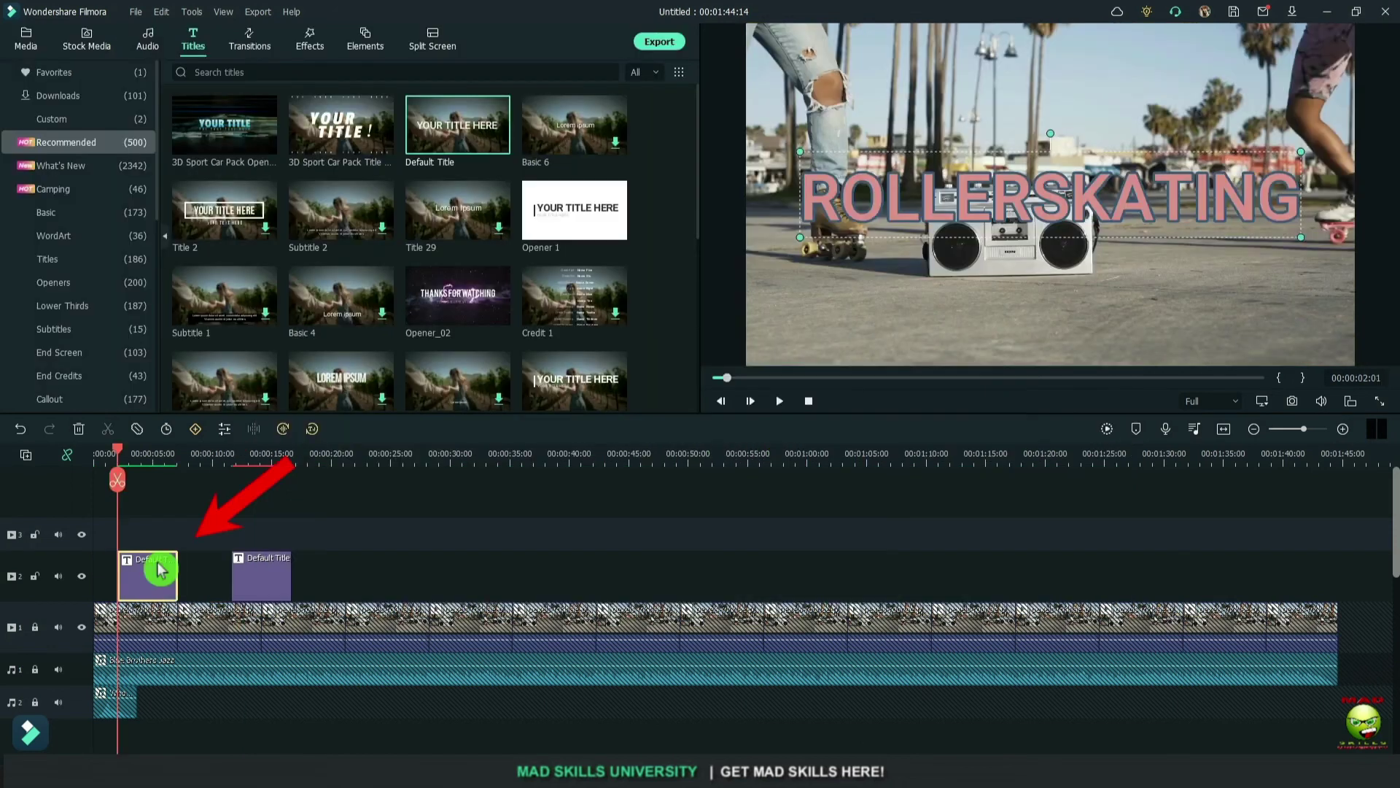
Step: Keyframe ROLLERSKATING's scale from 0 up to 99 and back to 0 across the clip
double_click(149, 572)
click(114, 37)
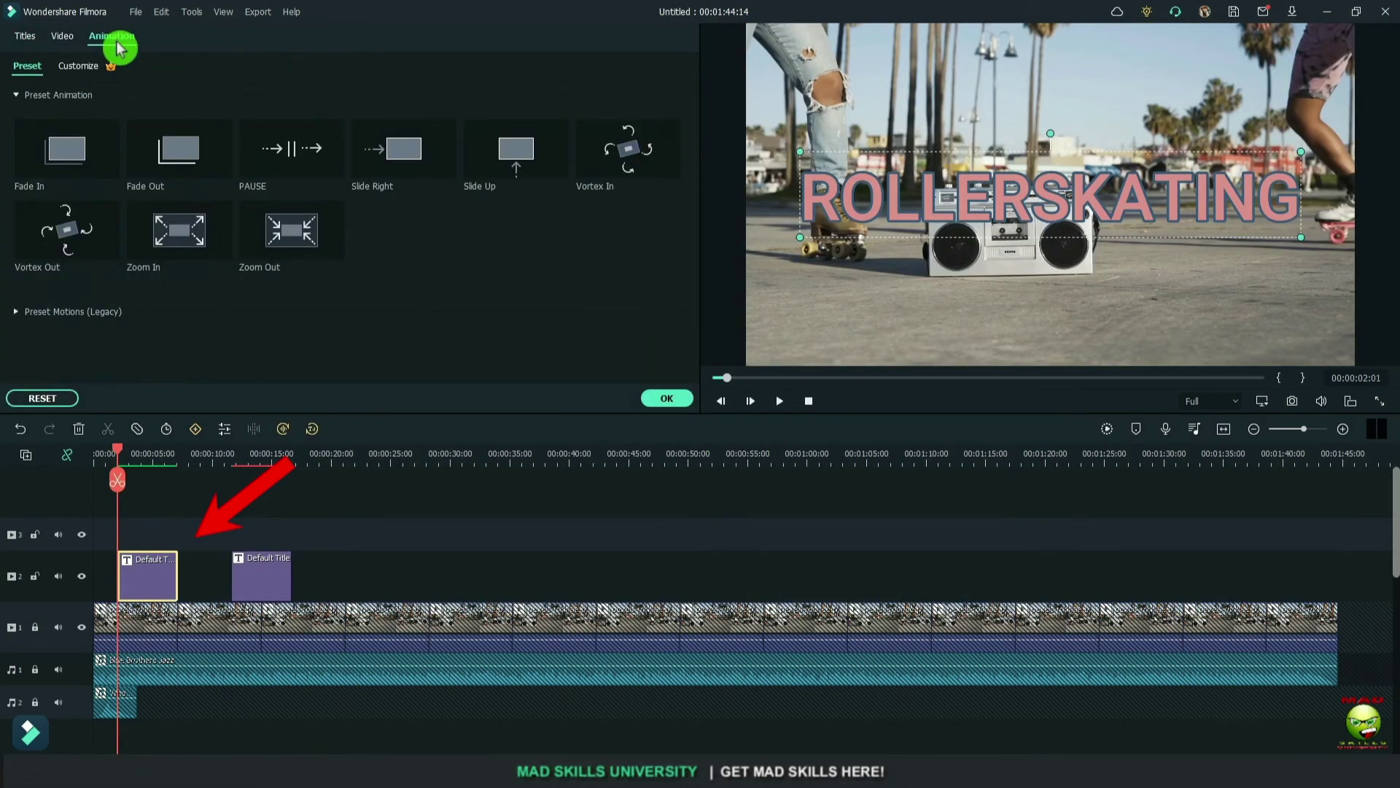
click(79, 65)
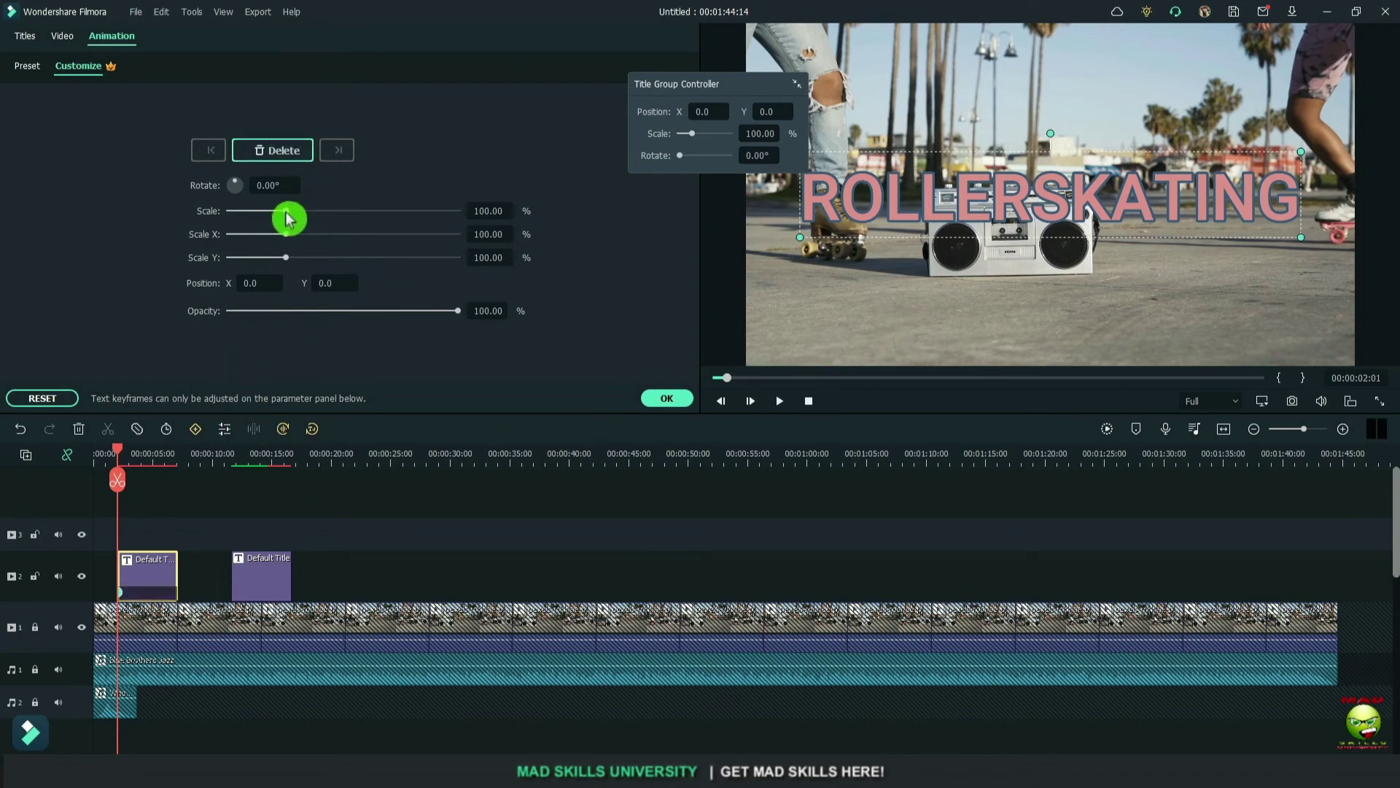
drag(287, 218, 229, 223)
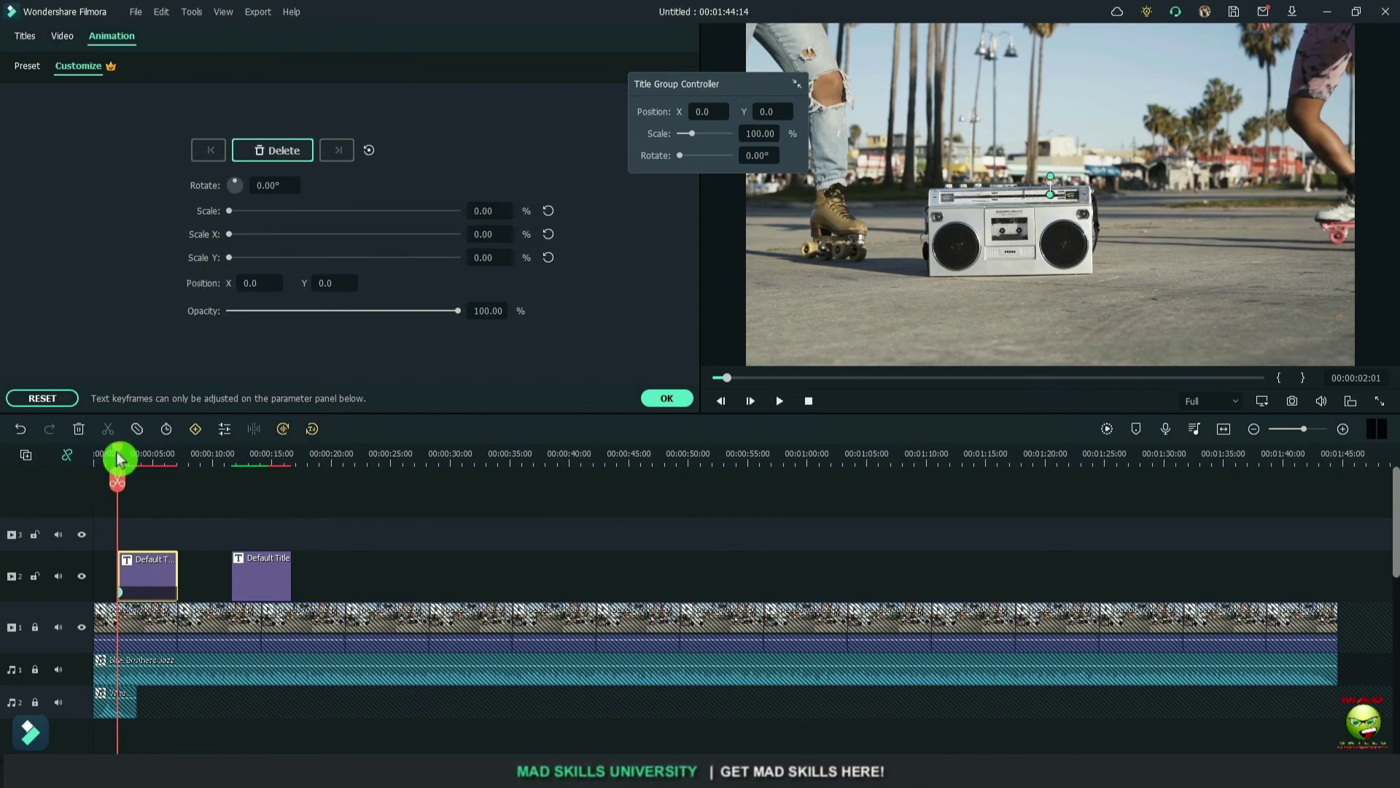
drag(120, 458, 150, 461)
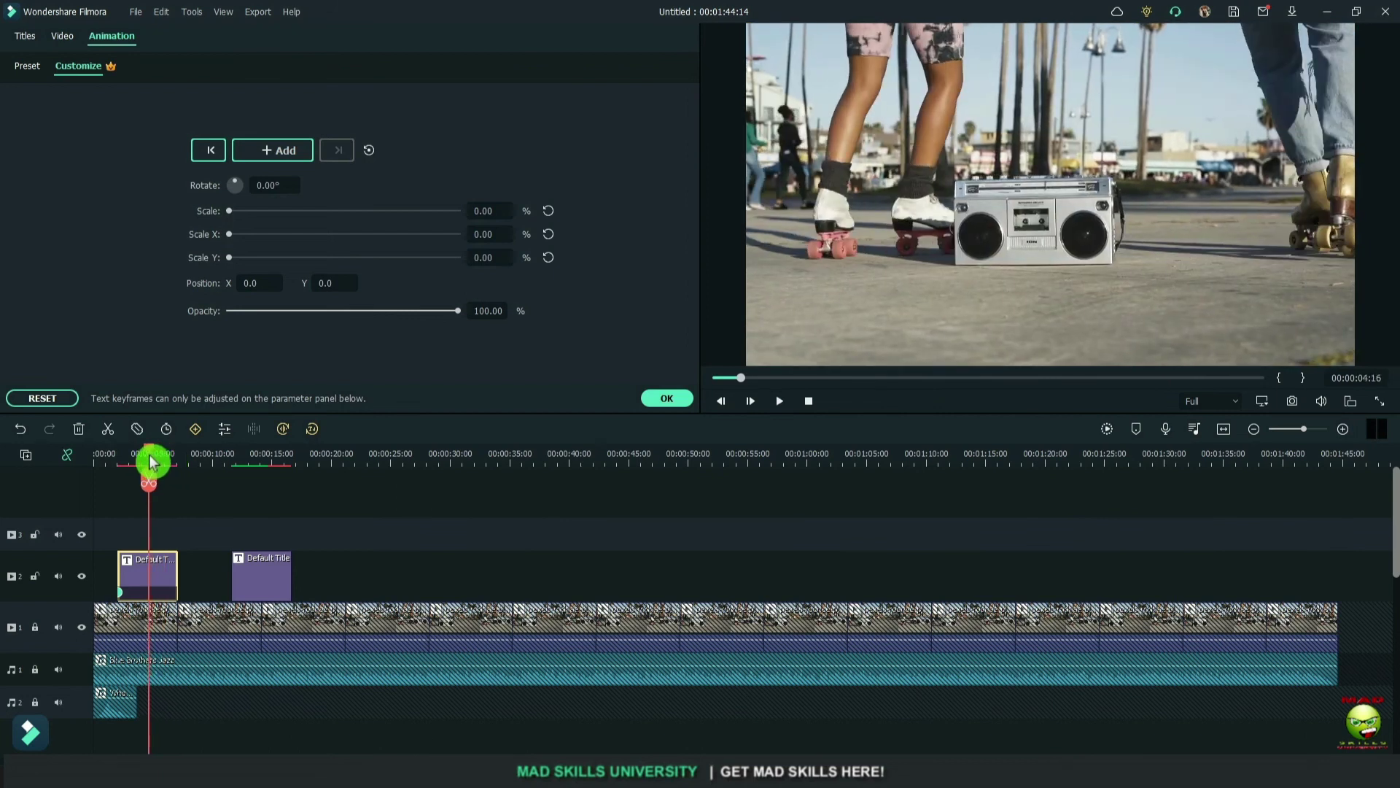
drag(229, 211, 287, 228)
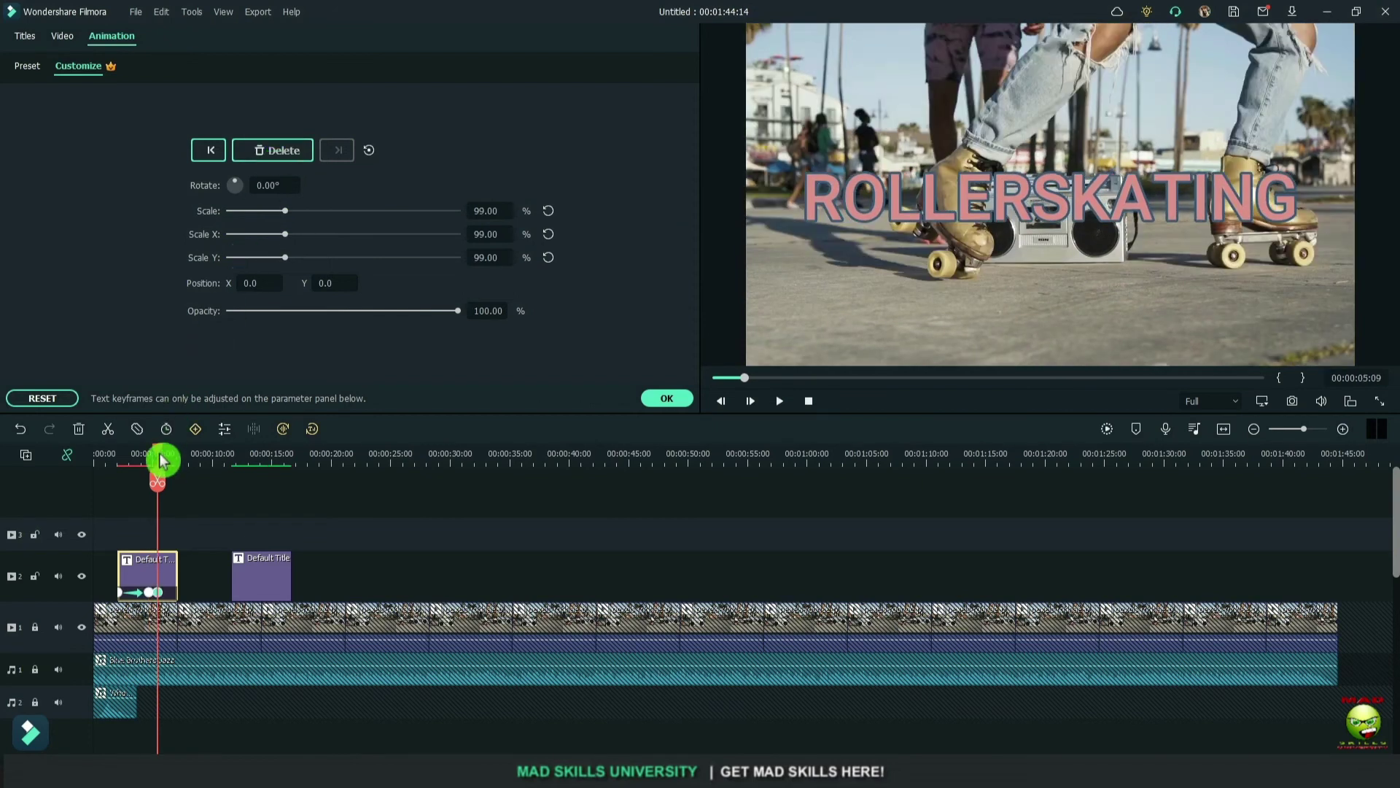
drag(160, 457, 179, 461)
drag(285, 212, 139, 224)
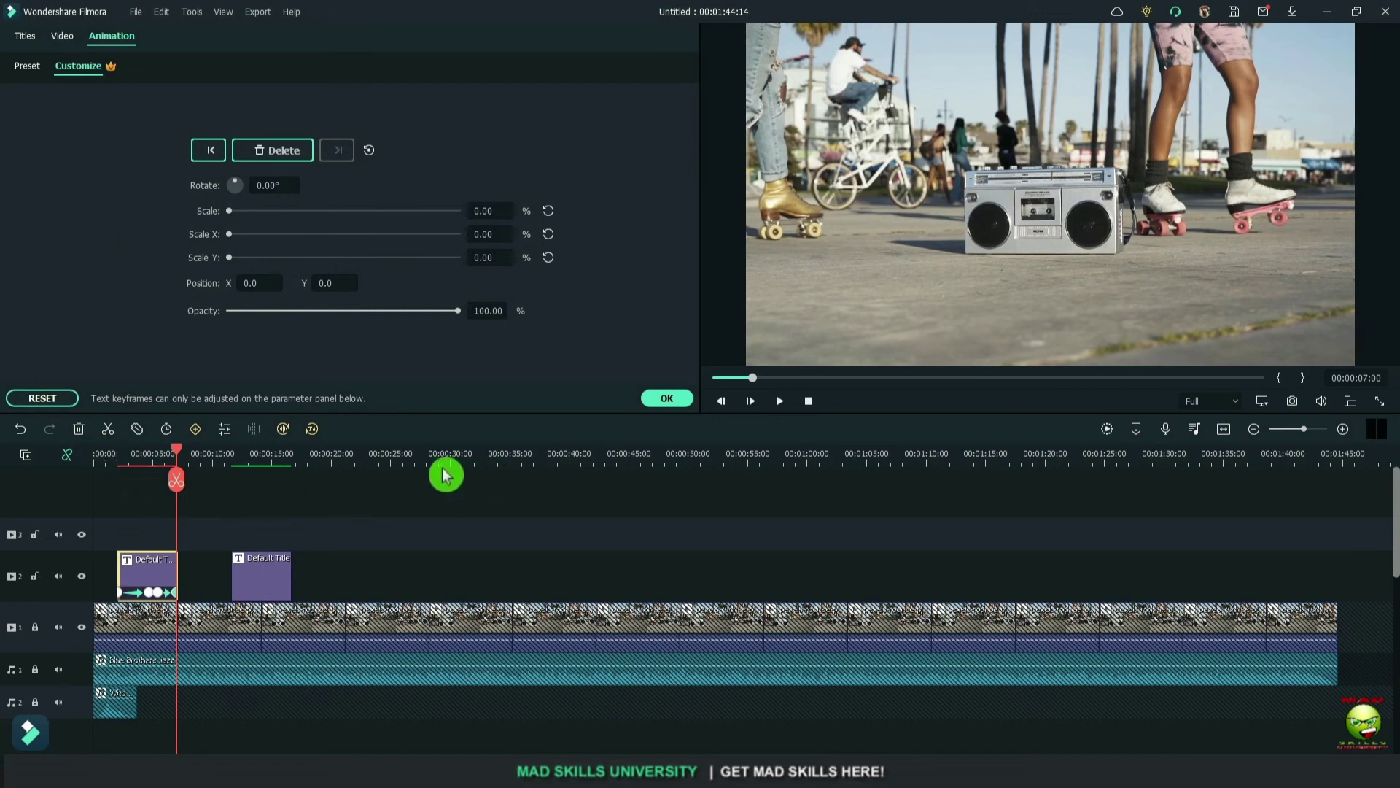
click(668, 400)
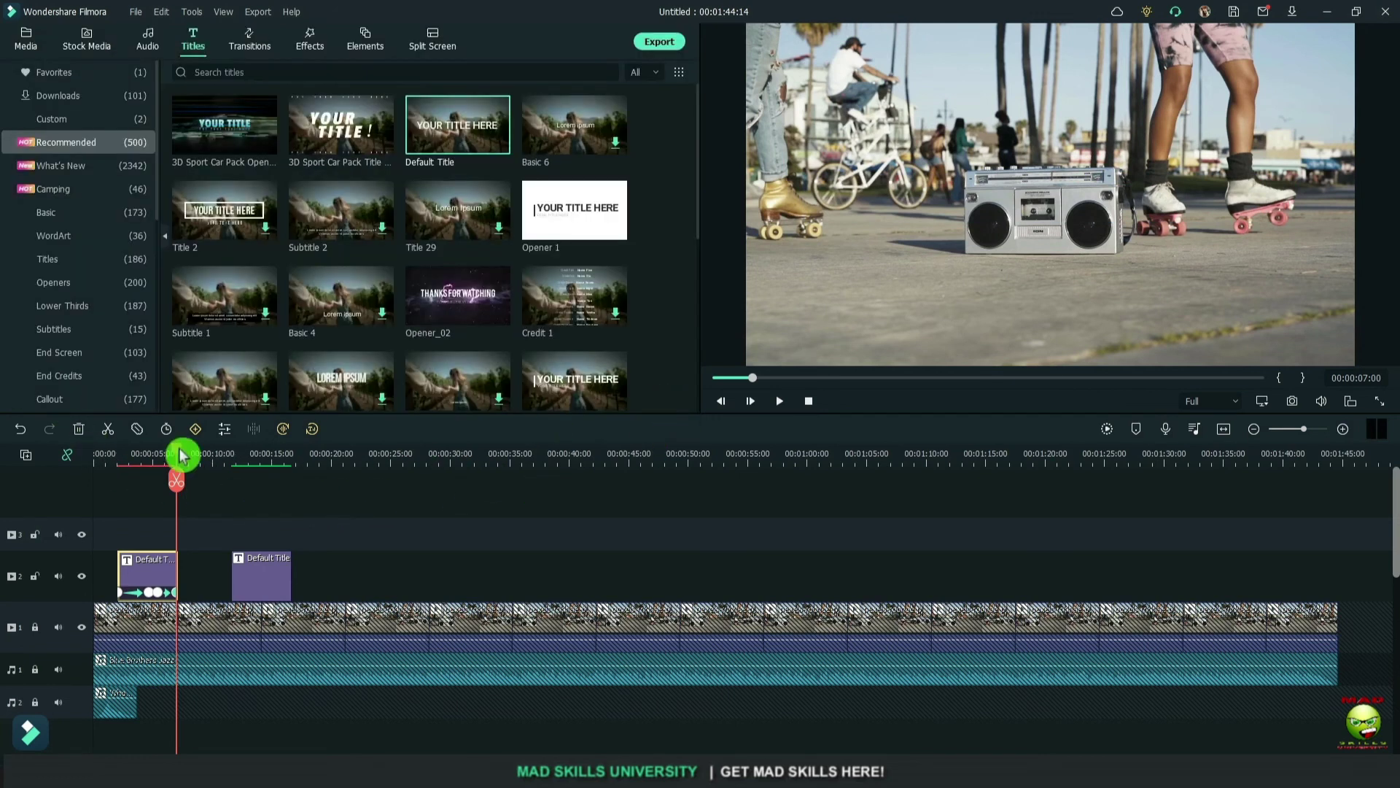
click(50, 456)
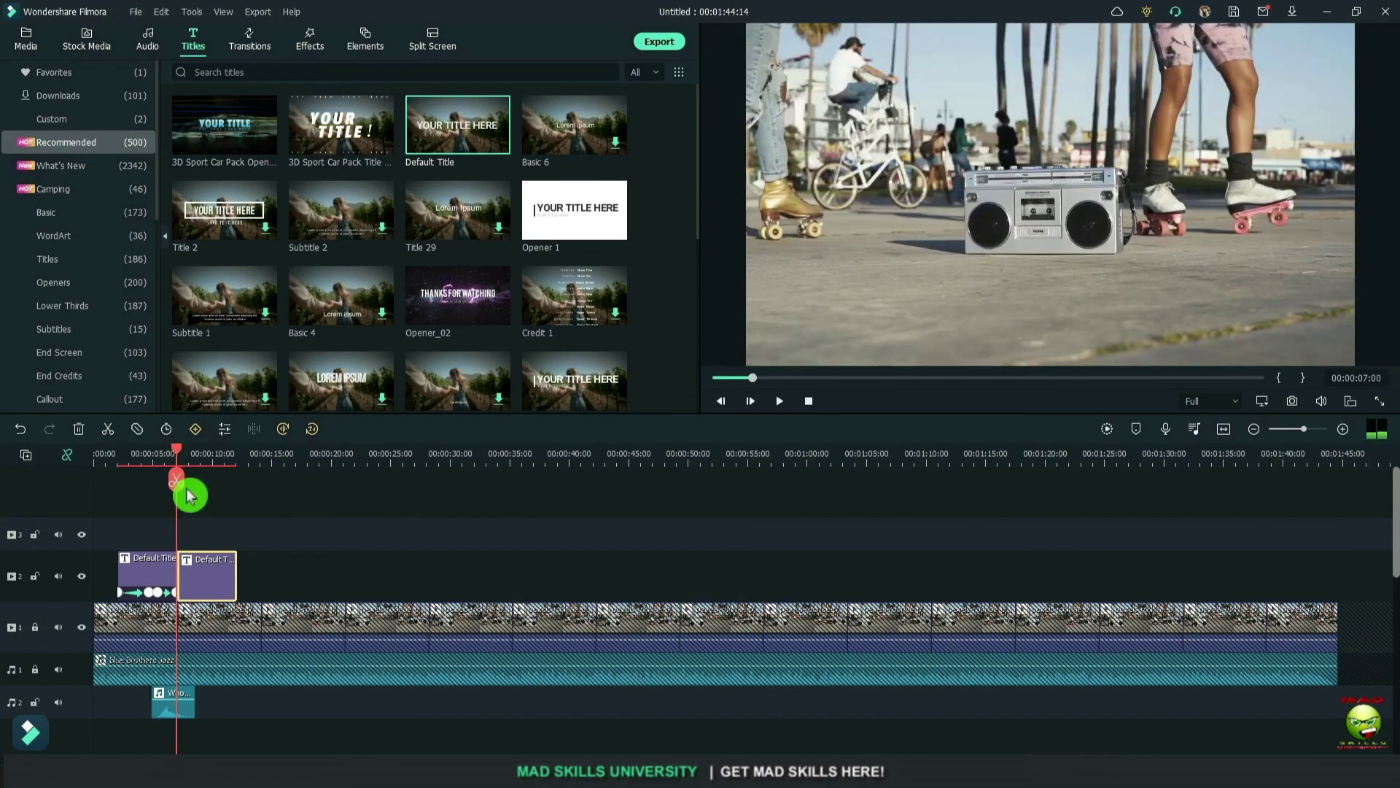
Step: Keyframe IS BACK! to grow from its starting size up to 139% scale
double_click(202, 576)
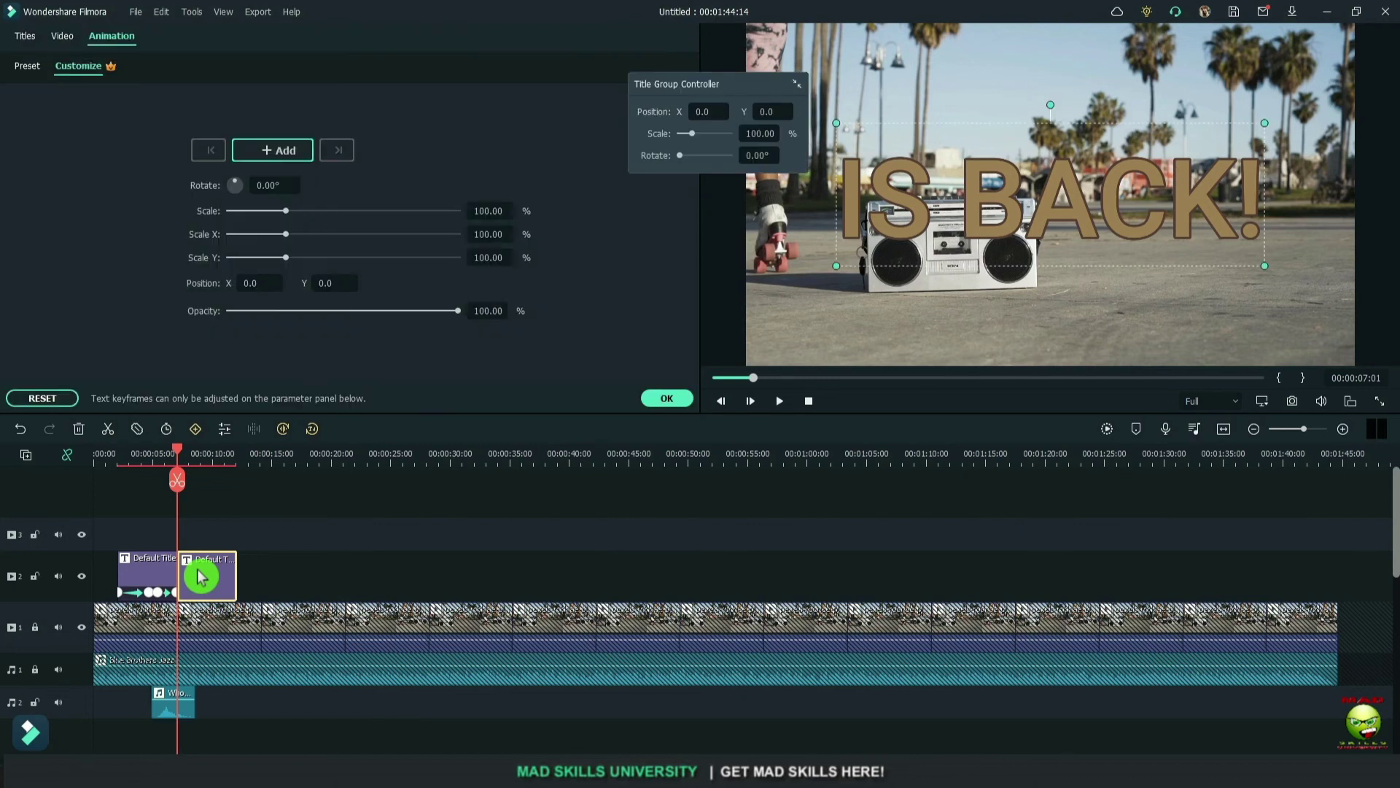
click(273, 153)
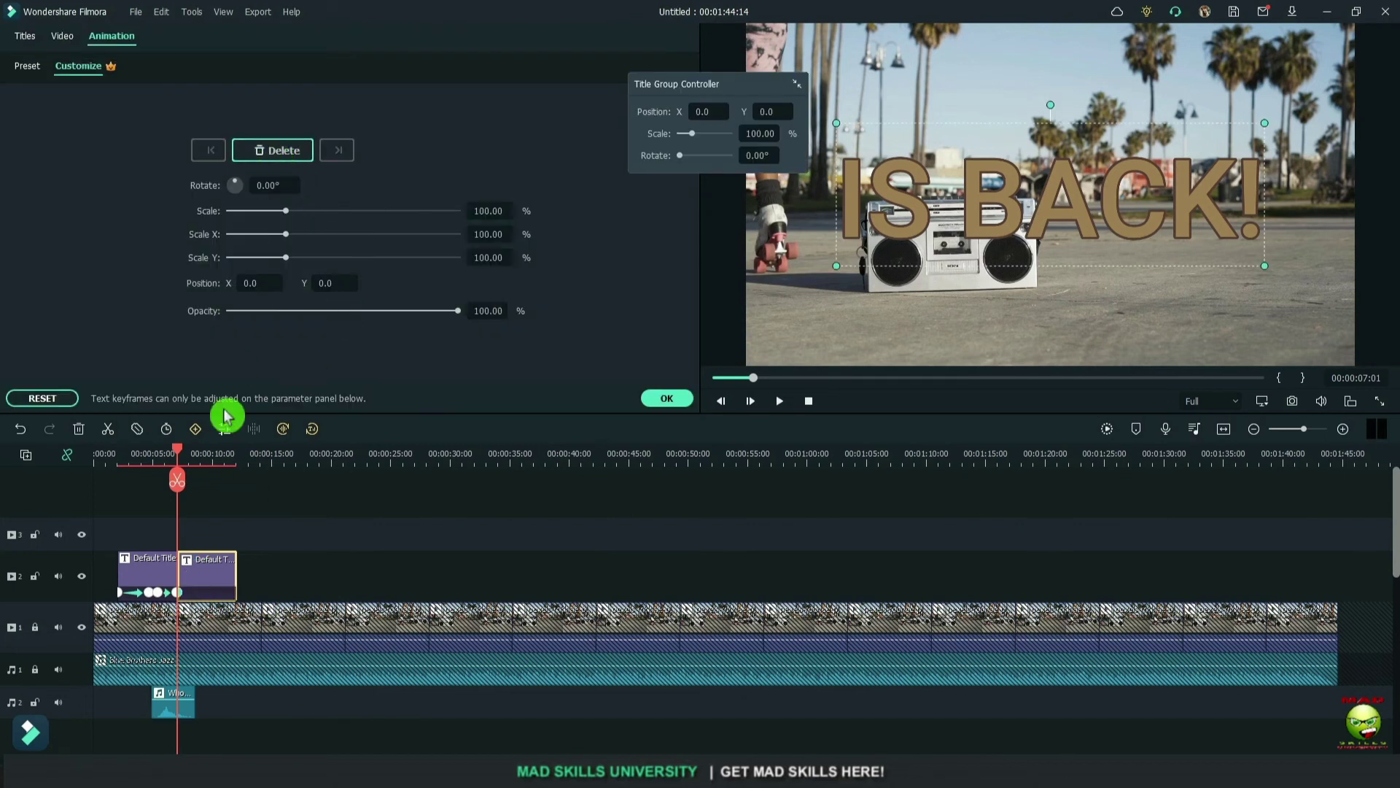
drag(188, 479, 199, 456)
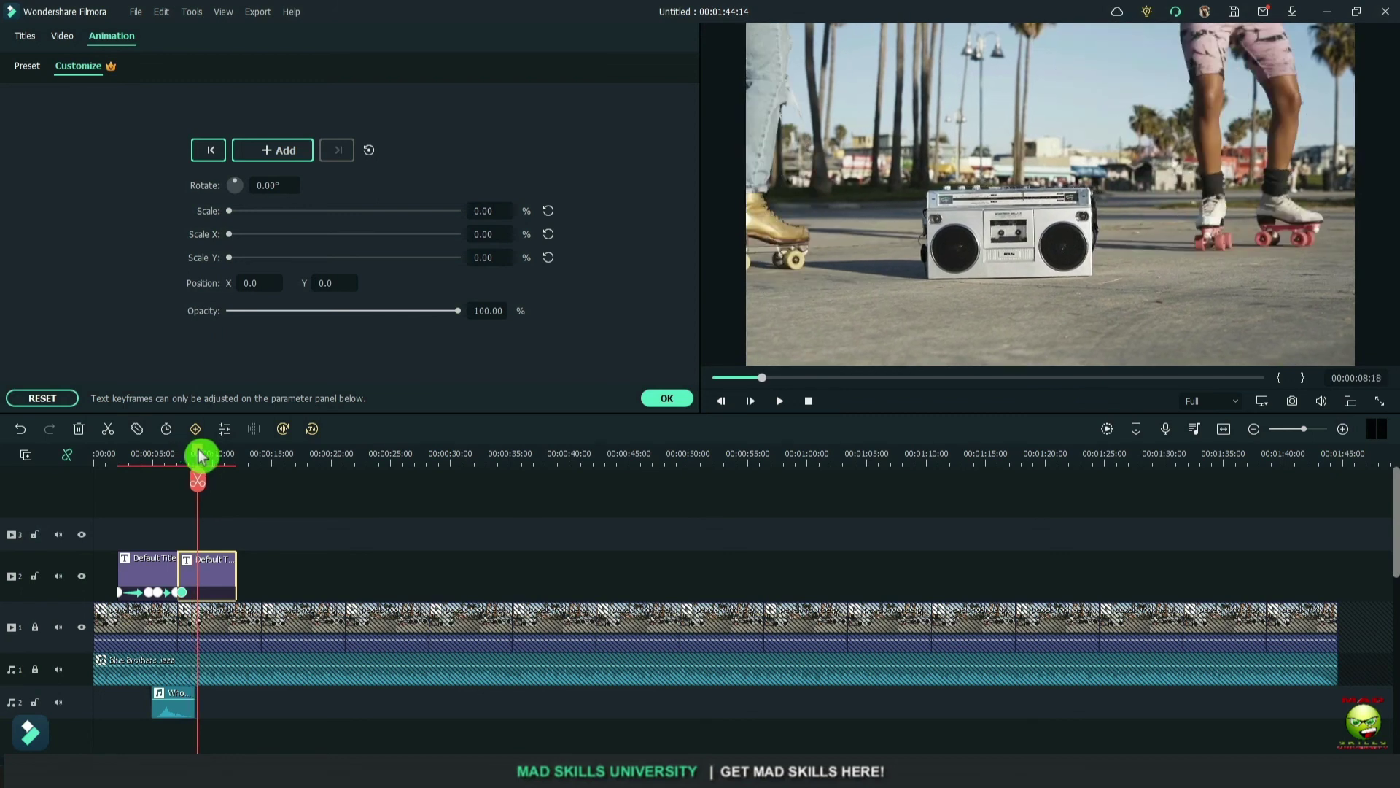
drag(230, 213, 311, 223)
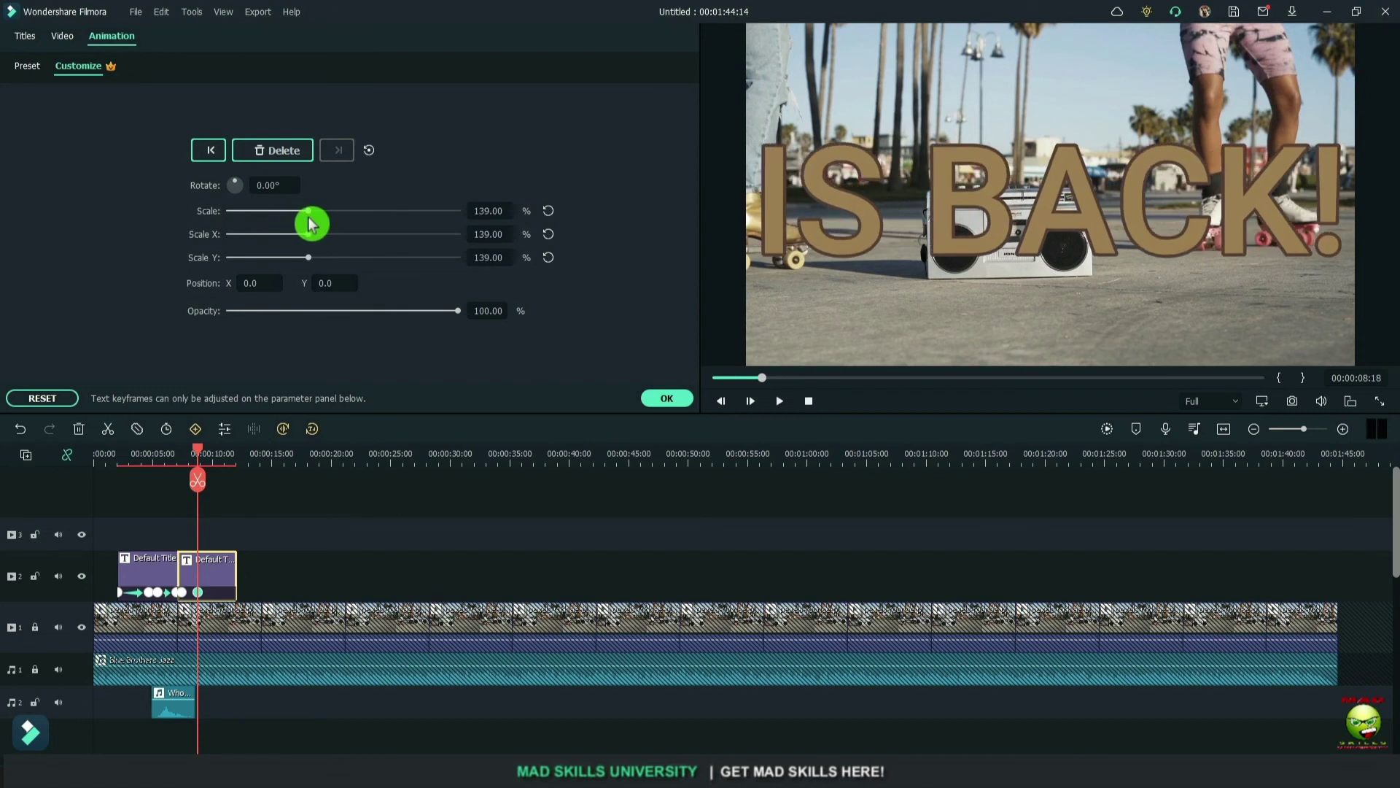
Step: Add a 360° rotation keyframe, hold the size, then shrink IS BACK! to 0 at the end
click(200, 452)
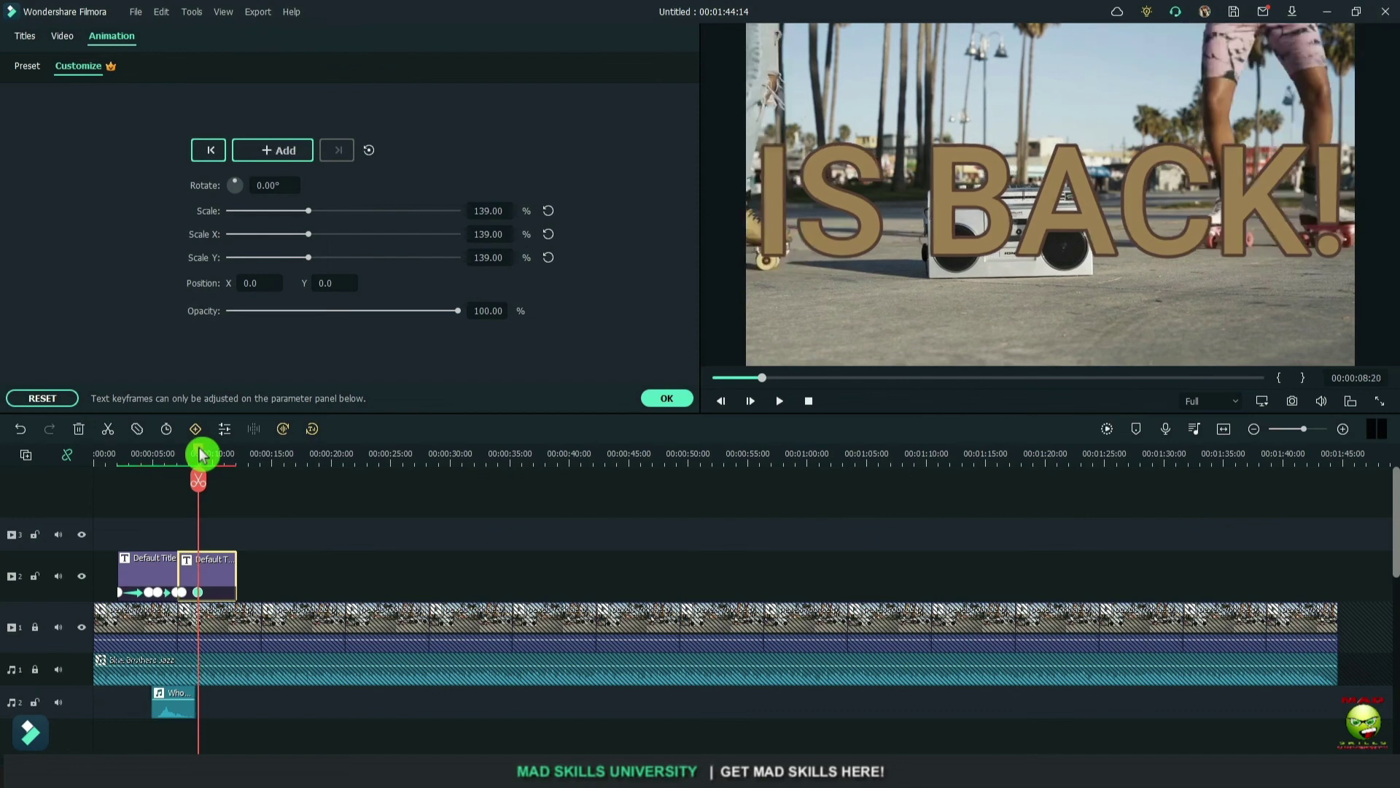
drag(201, 453, 208, 453)
click(283, 185)
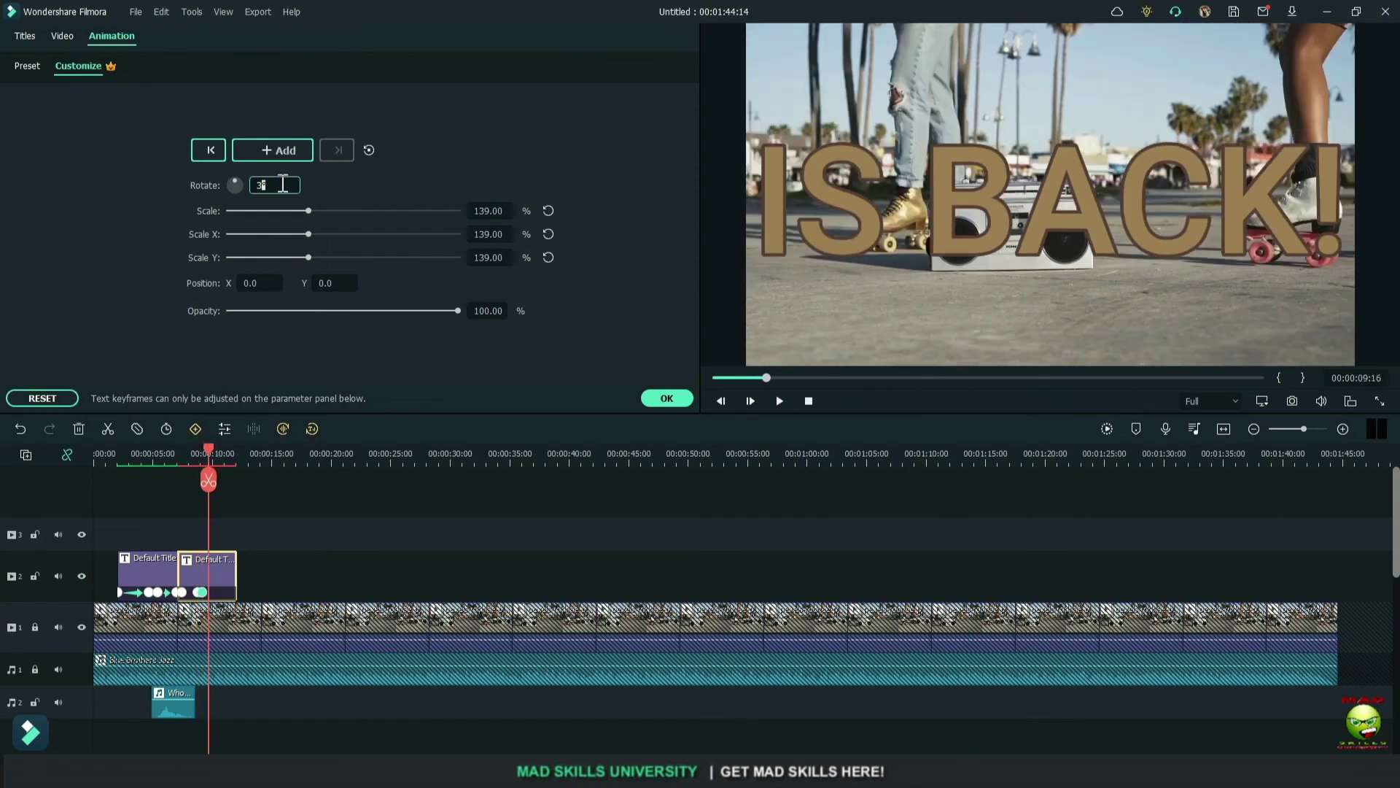
text(360)
key(Return)
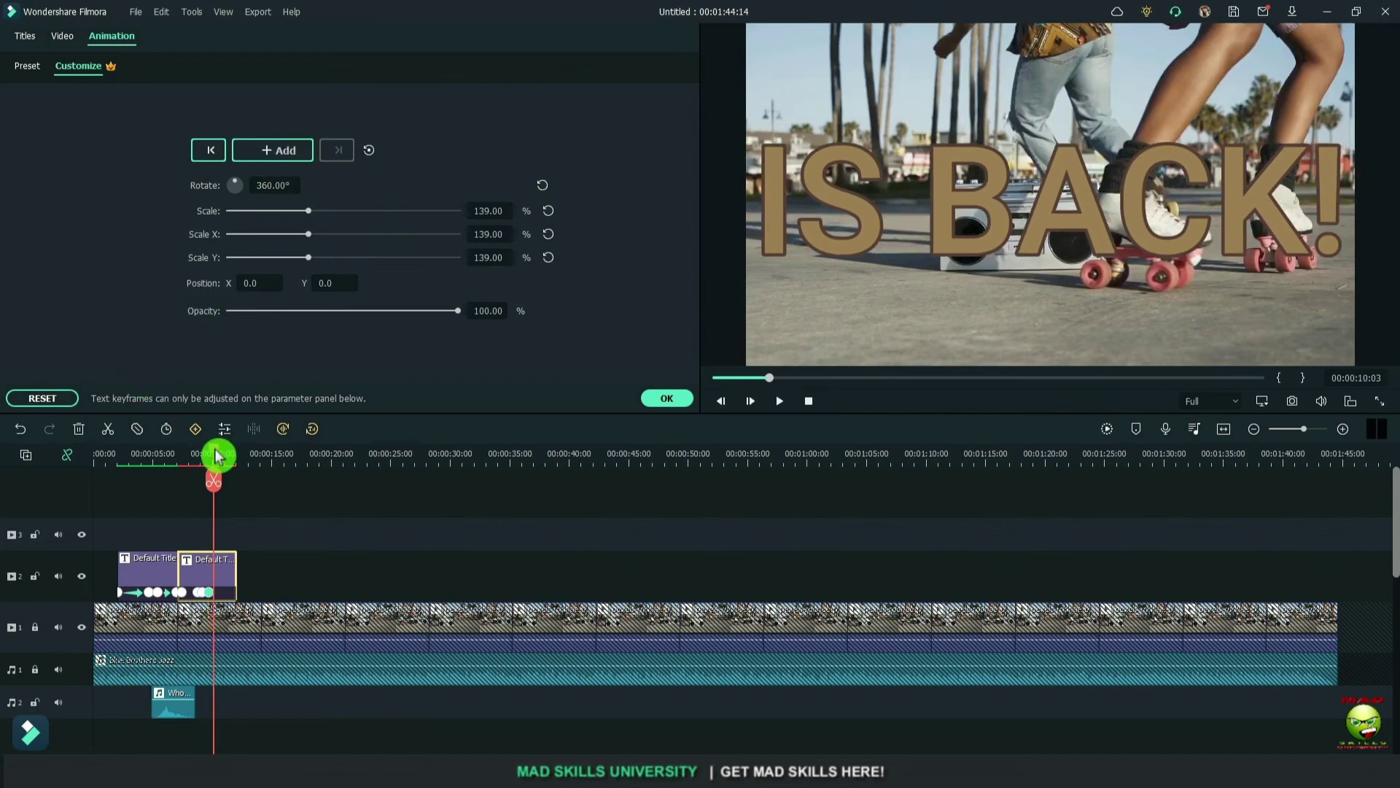
drag(210, 453, 240, 458)
click(278, 151)
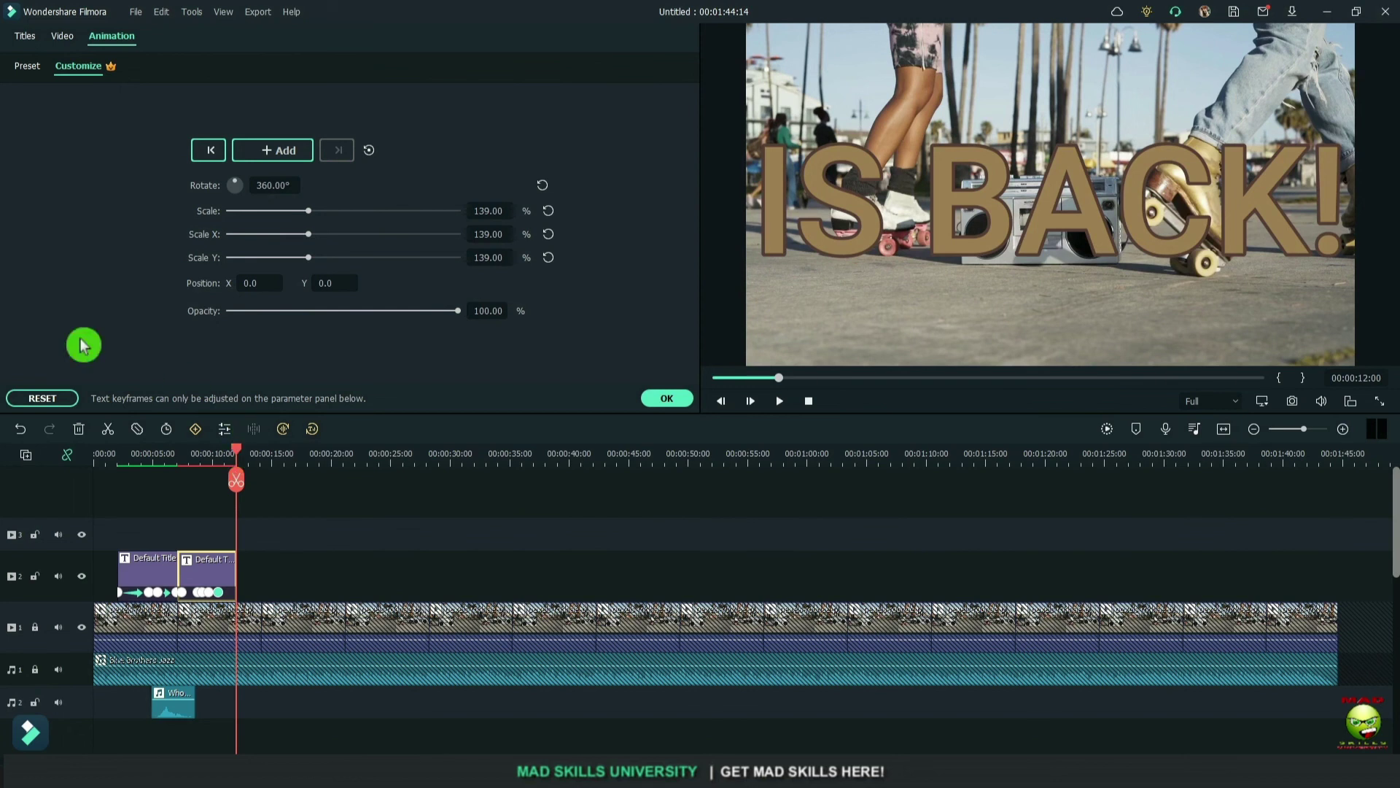
drag(309, 216, 229, 212)
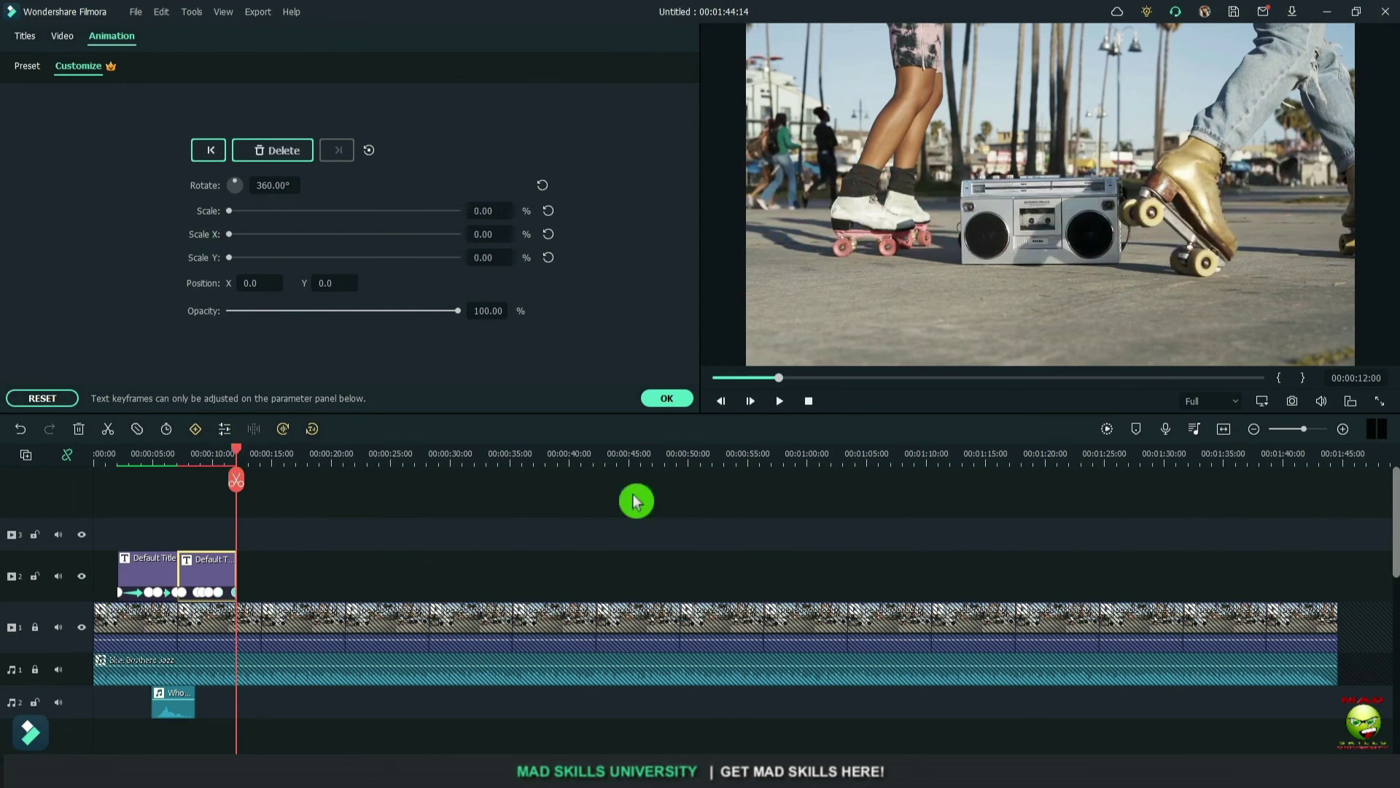
Step: Apply the IS BACK! animation settings with OK
click(663, 400)
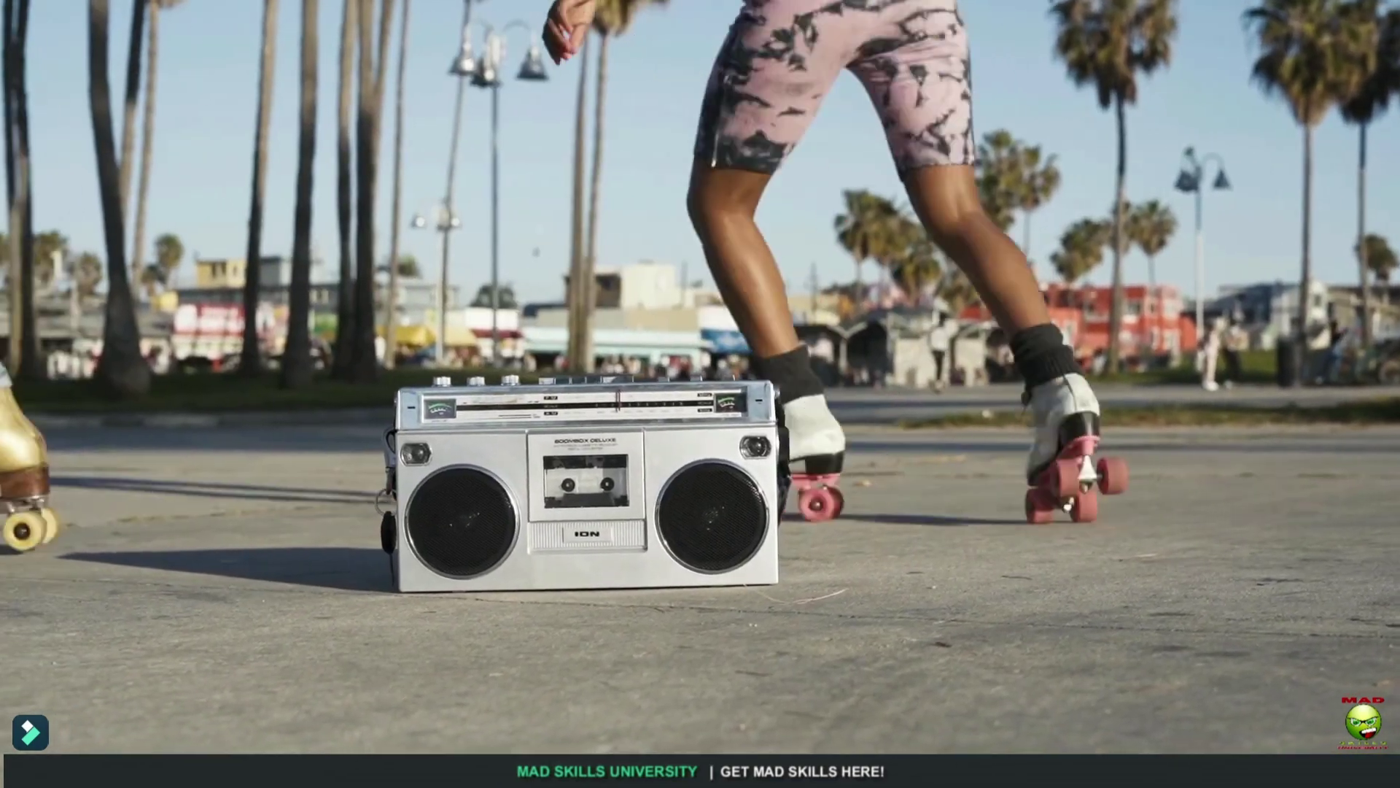
key(Escape)
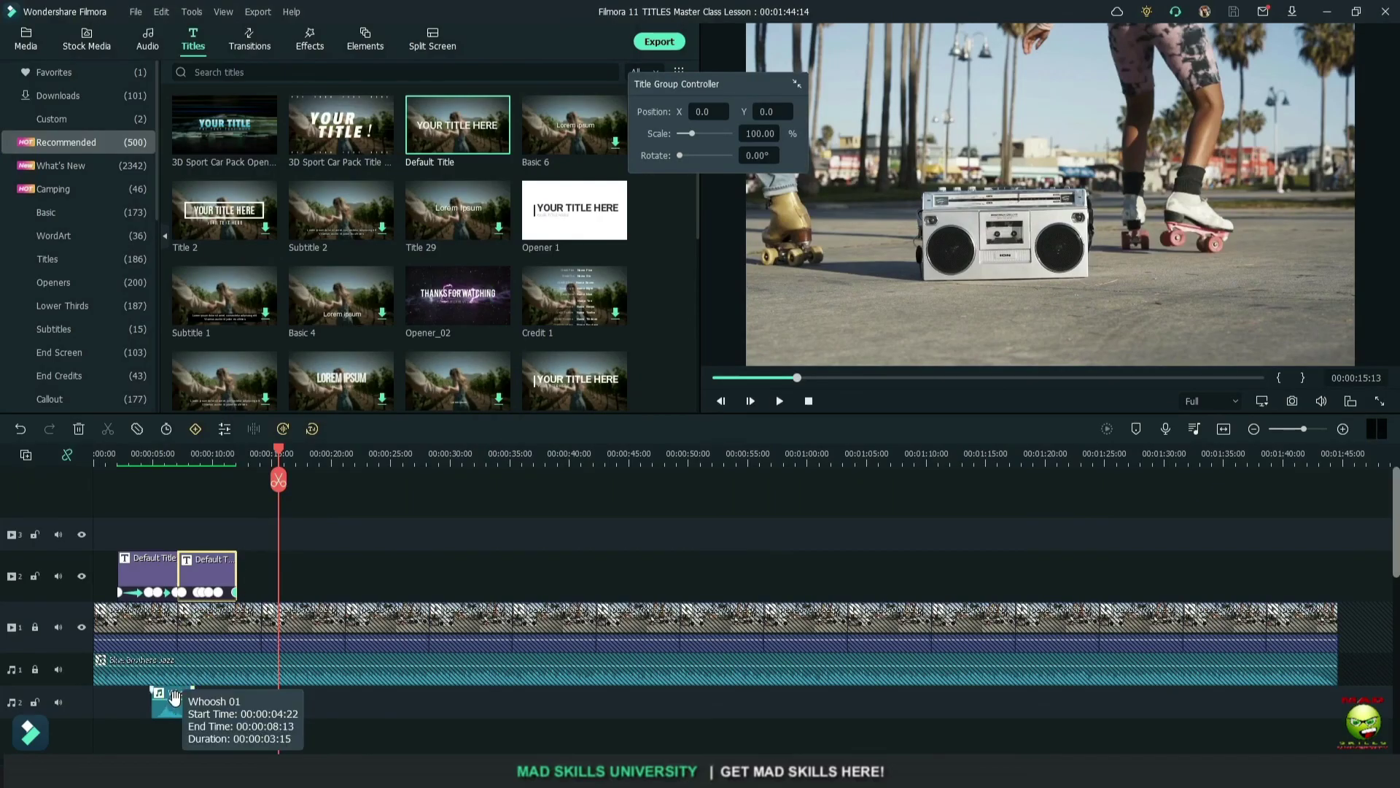
click(134, 480)
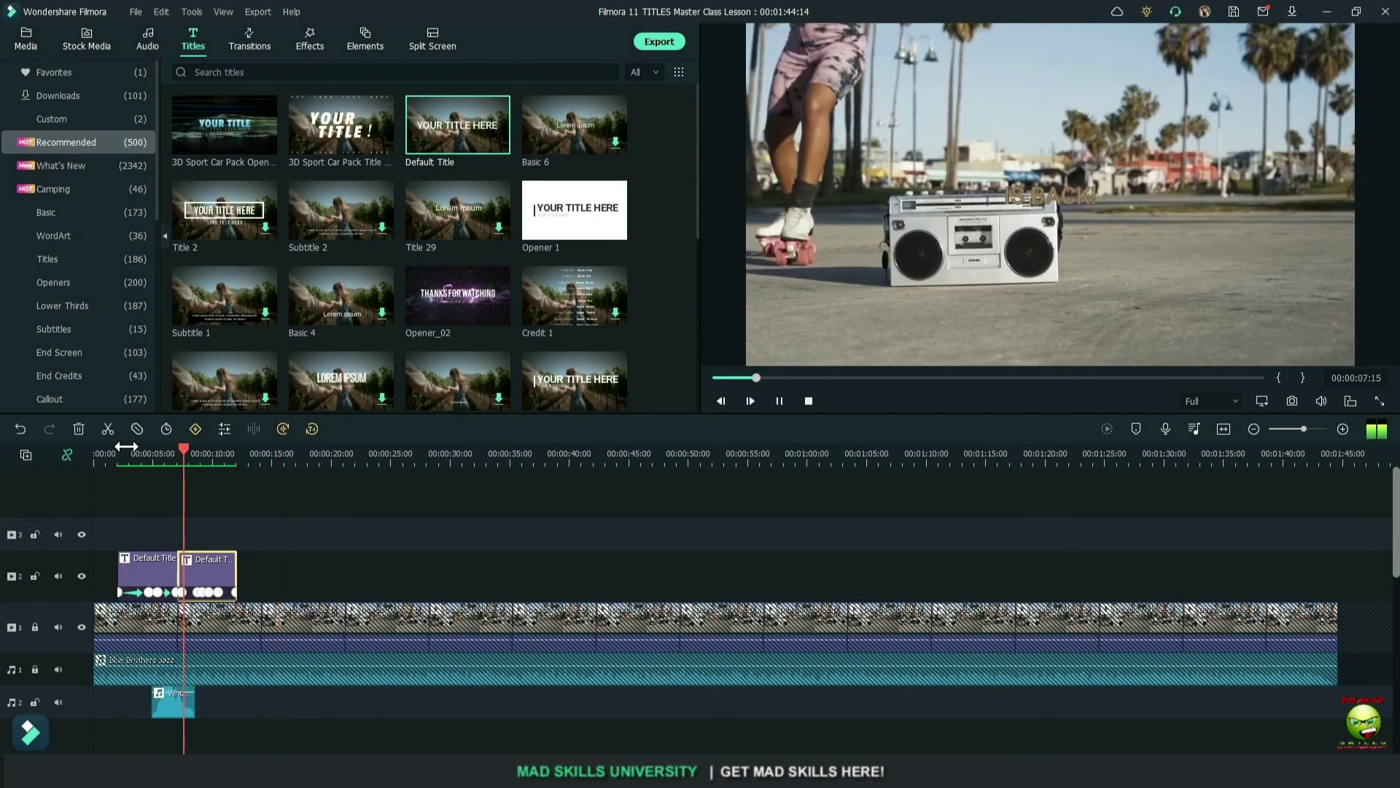
key(space)
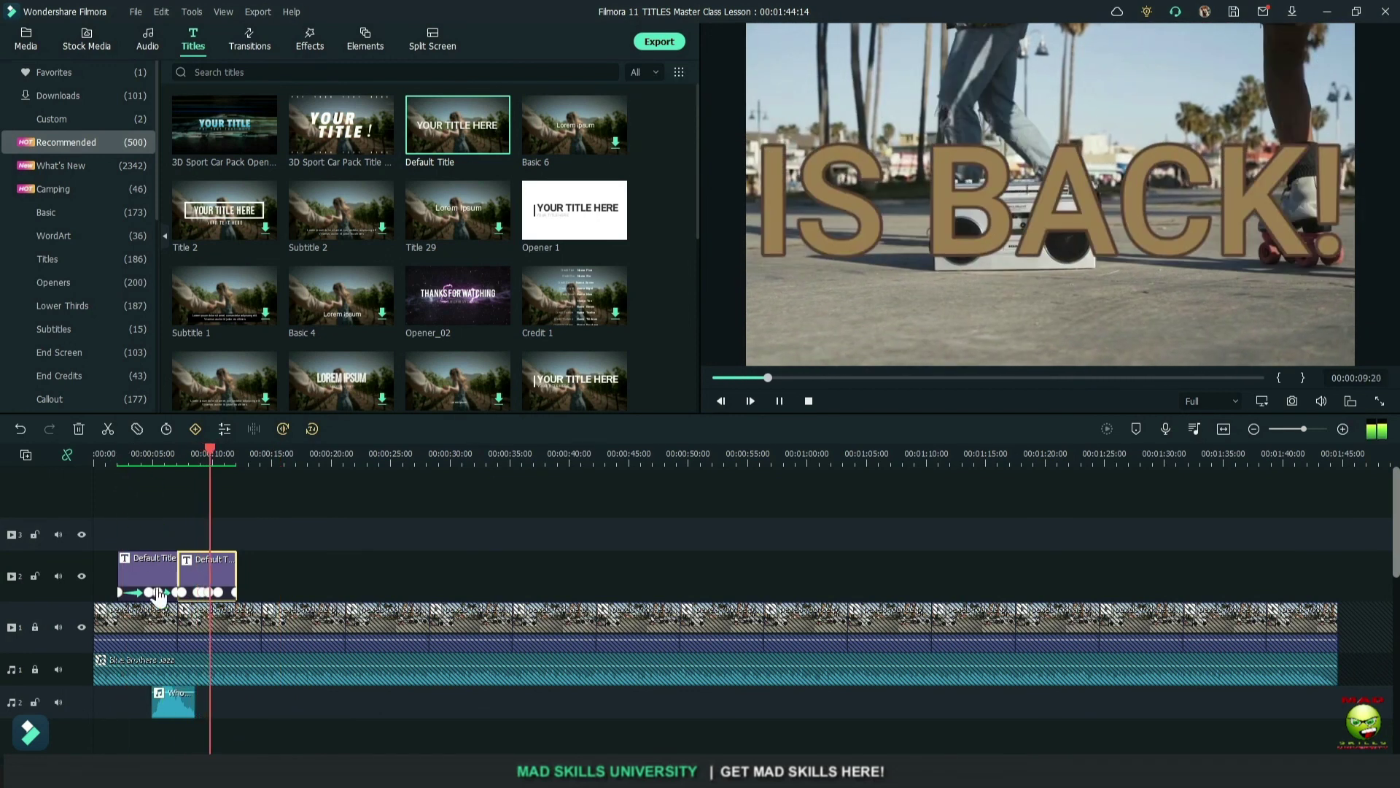
click(179, 711)
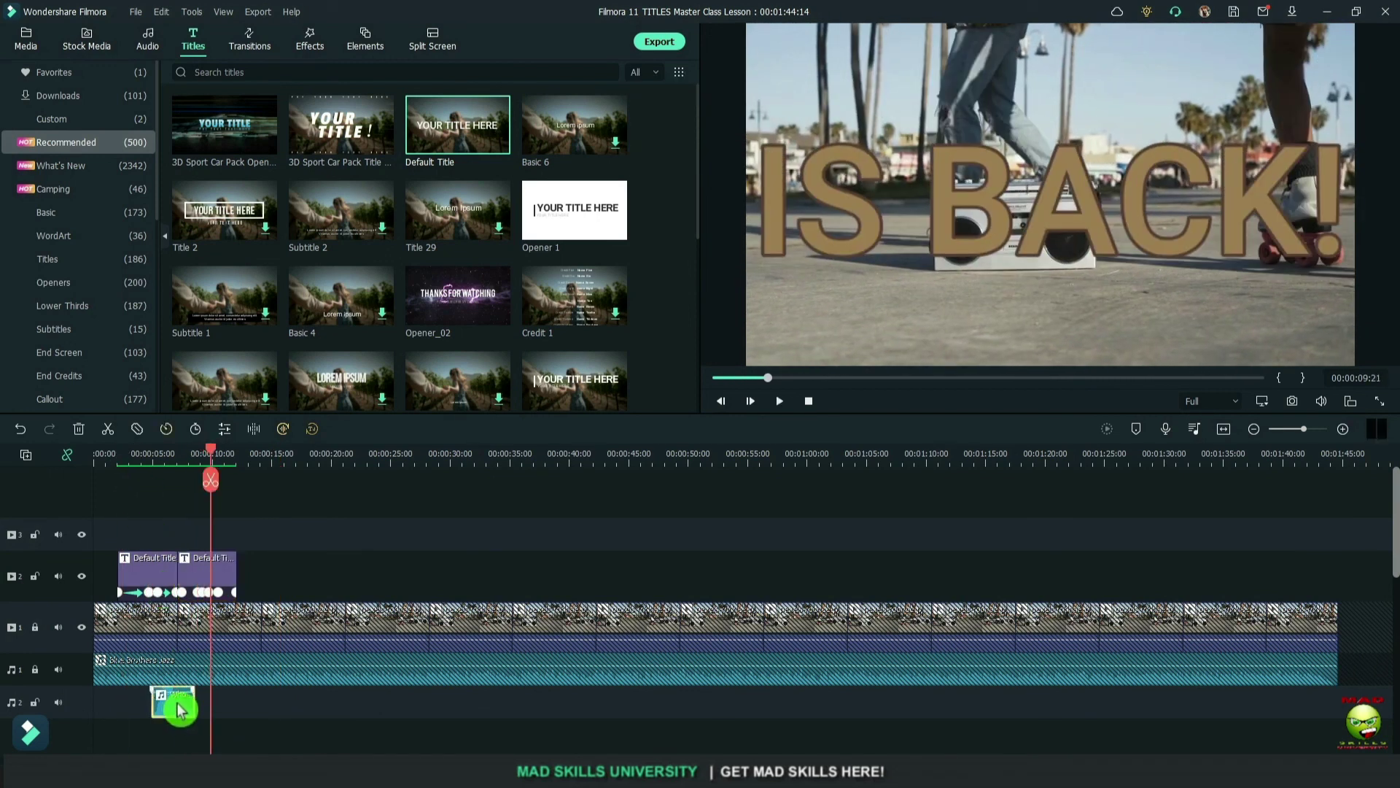